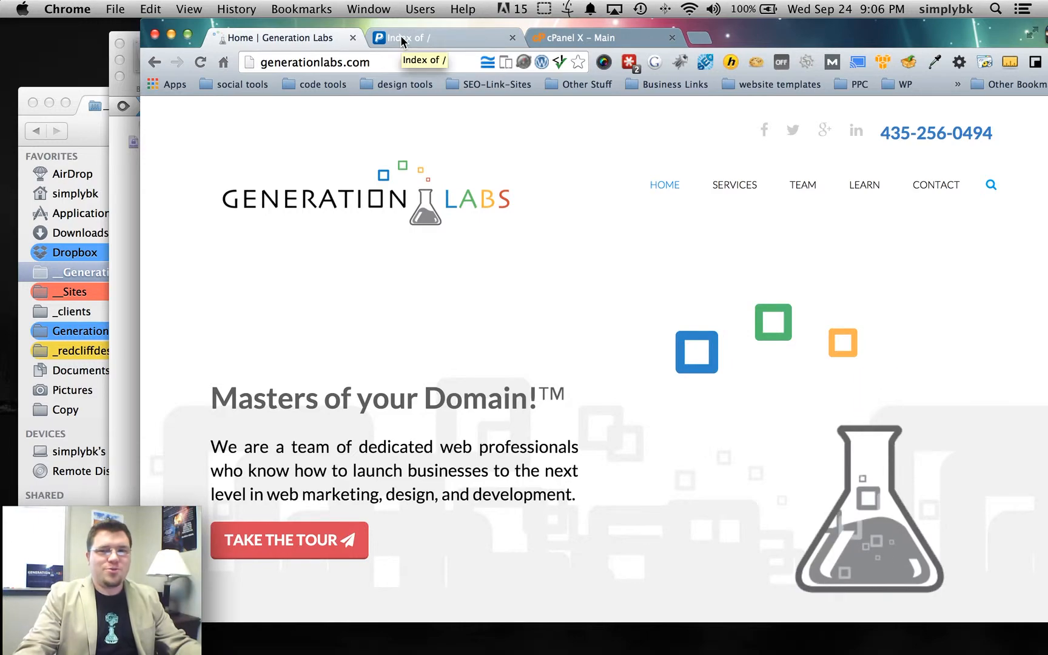
- Show the linkbuildingland.com 'Index of /' page and close the Generation Labs home page tab
left_click(402, 41)
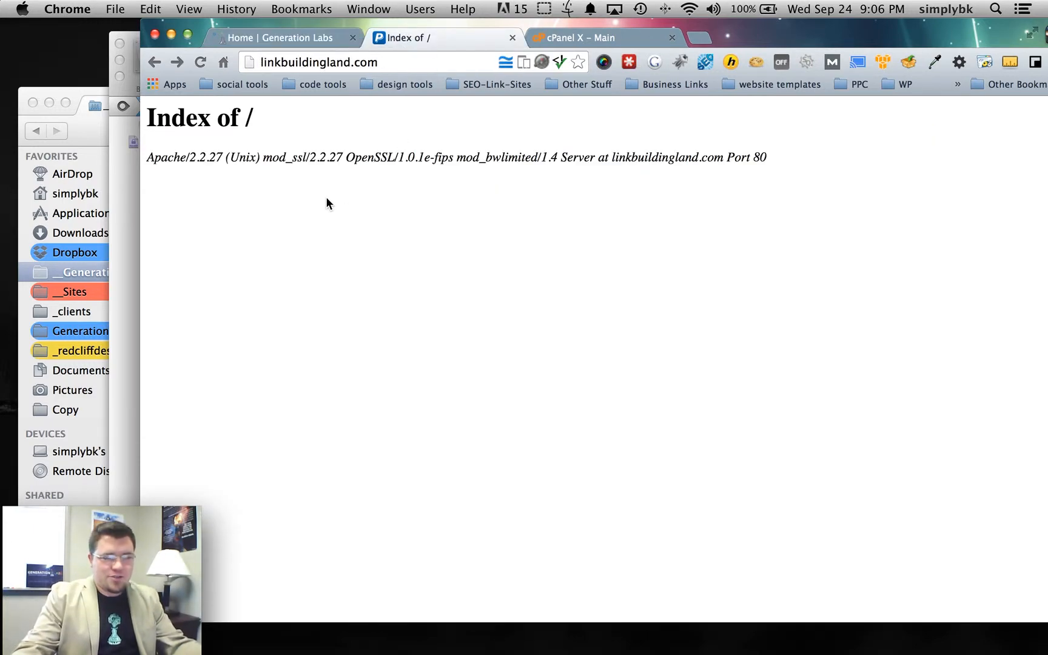
left_click(352, 39)
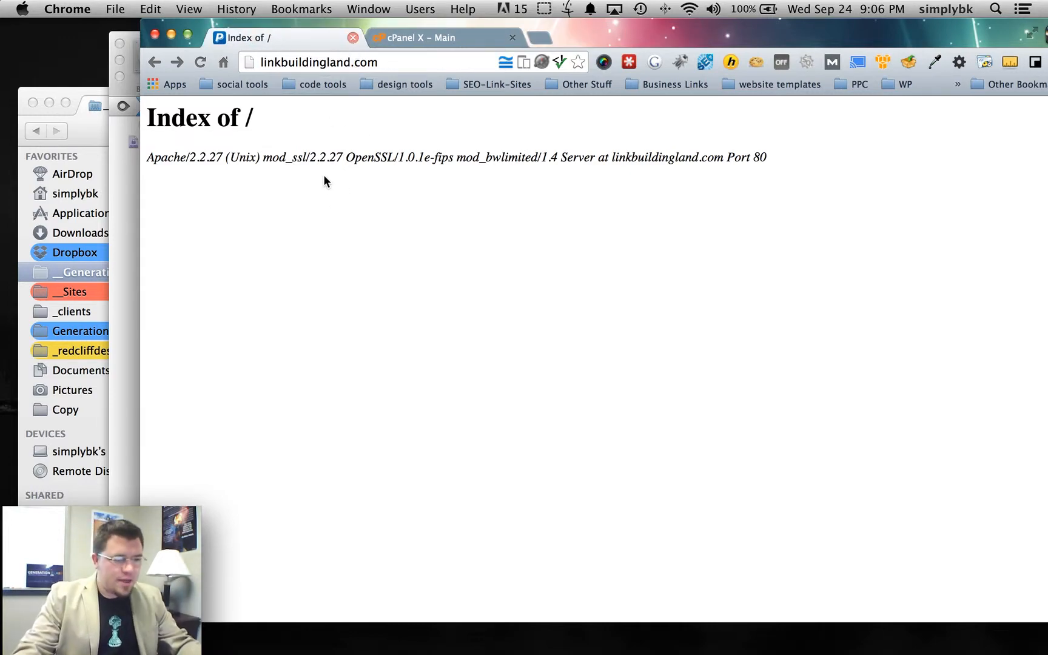
- Switch to the cPanel main page and dismiss the save-password prompt
left_click(447, 39)
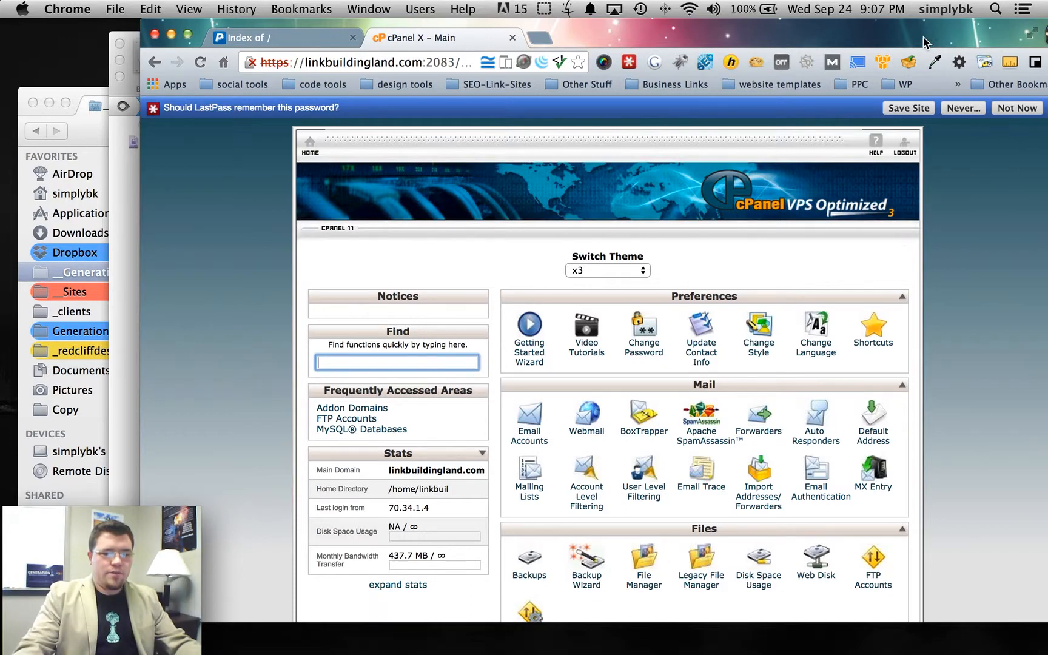
left_click_drag(928, 42, 895, 41)
left_click(1020, 108)
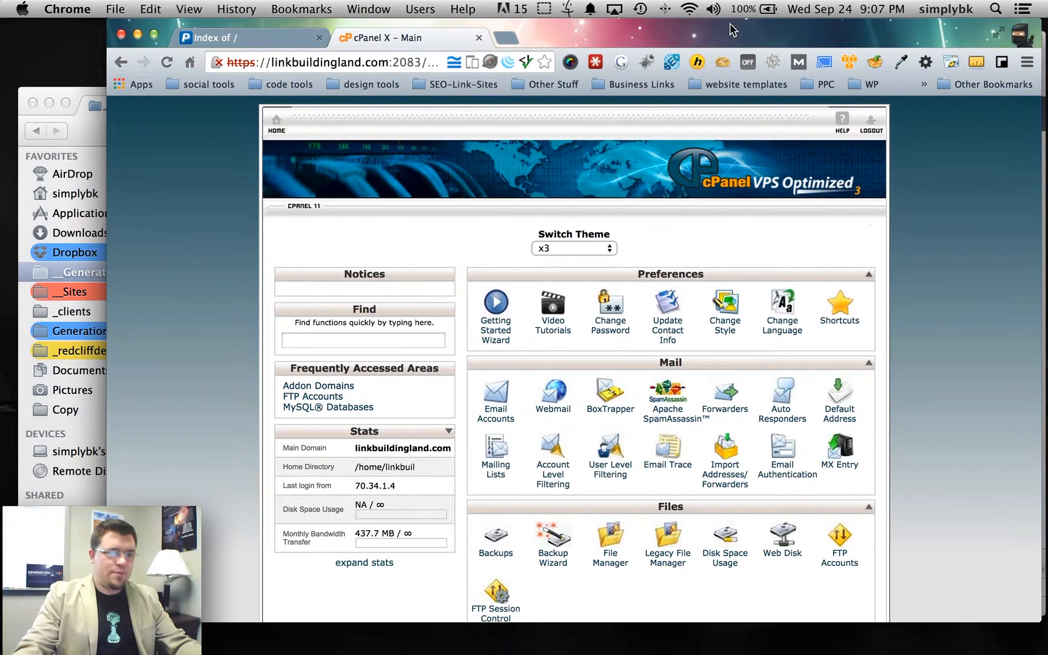
left_click_drag(706, 30, 713, 30)
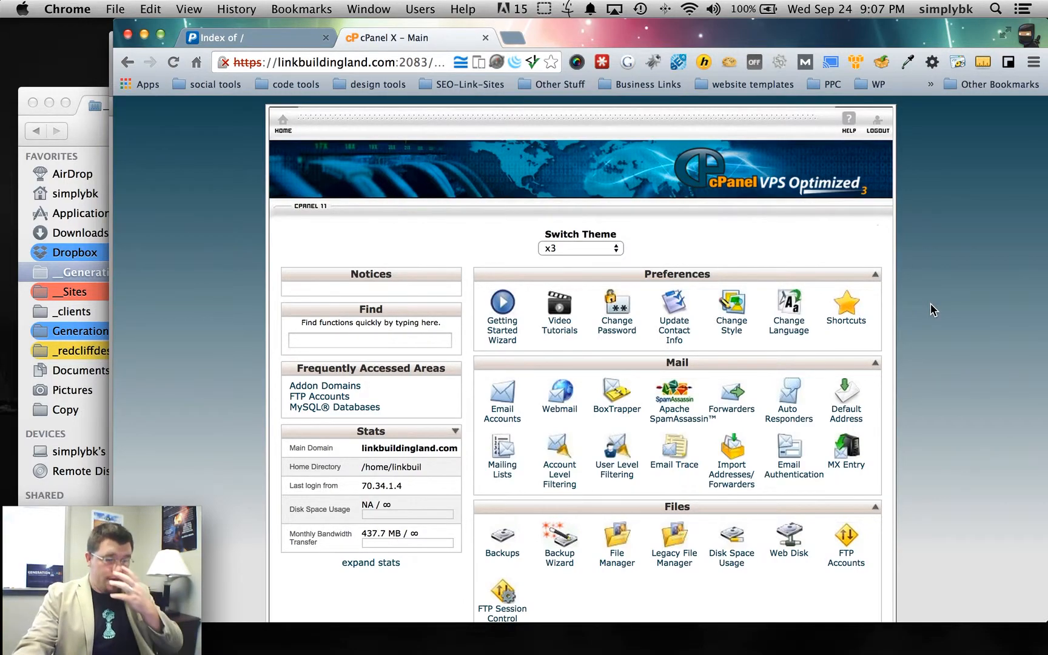
- Open the WordPress install form from the Softaculous Apps Installer
scroll(930, 304, "down", 3)
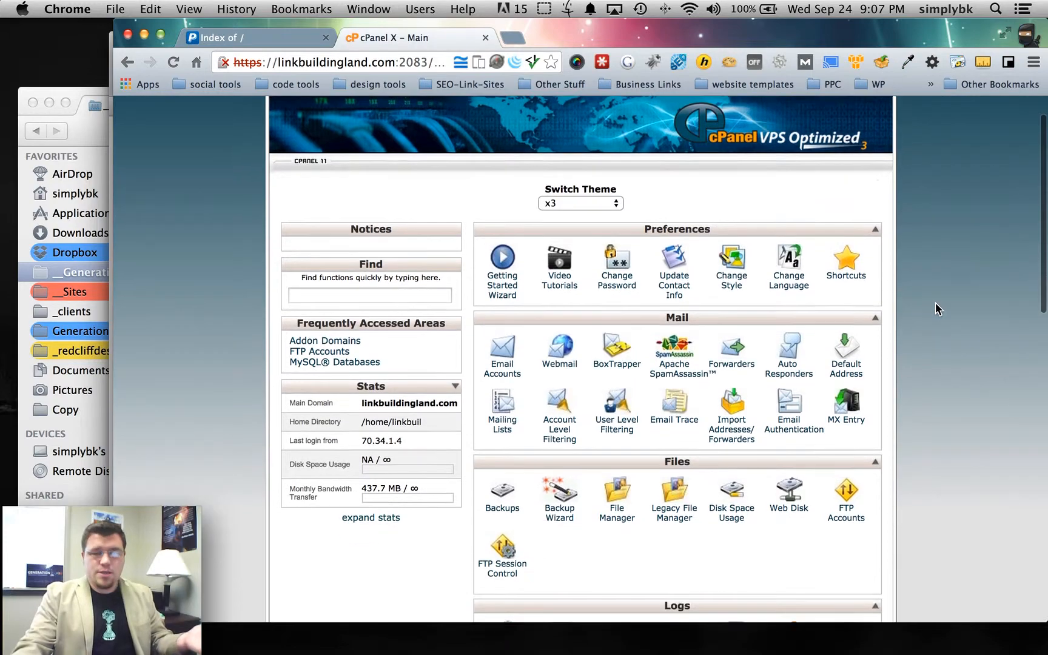
scroll(956, 314, "down", 5)
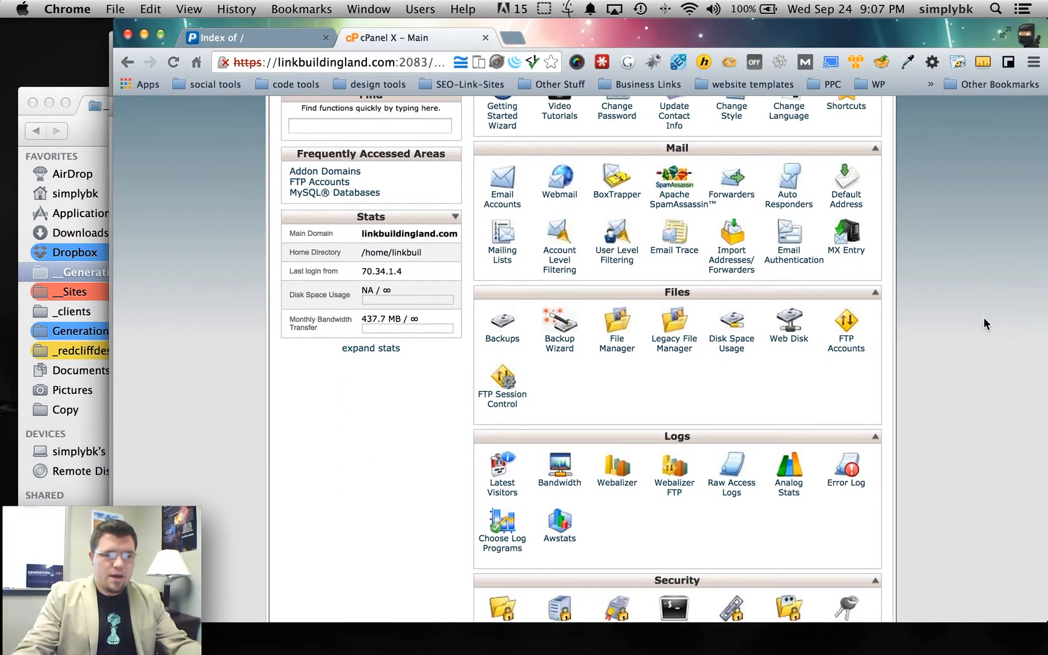
scroll(862, 335, "up", 4)
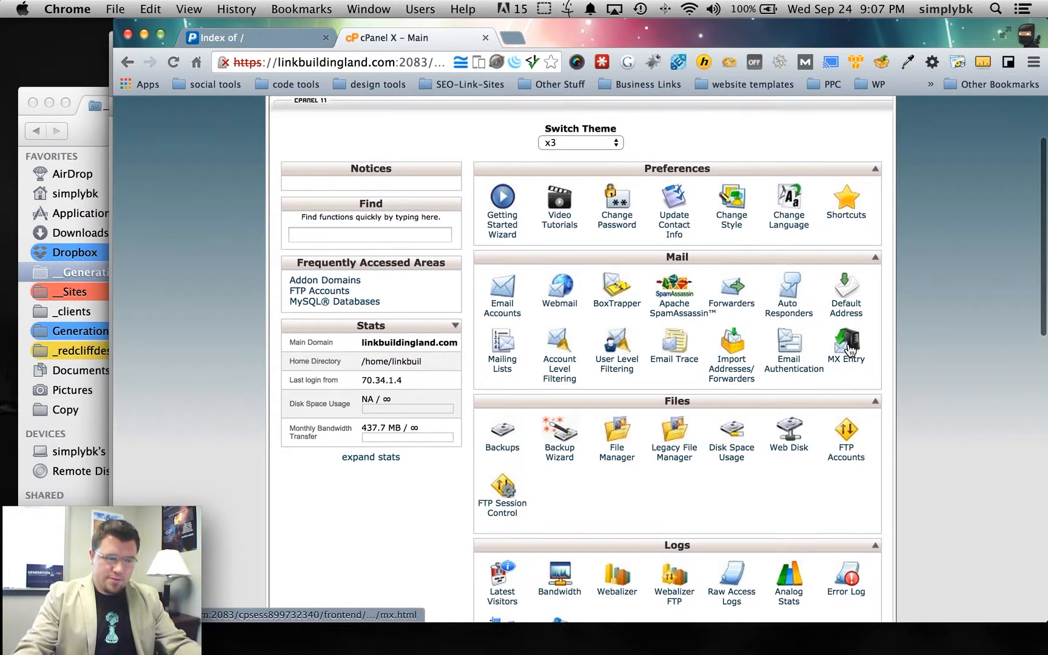
scroll(848, 350, "down", 14)
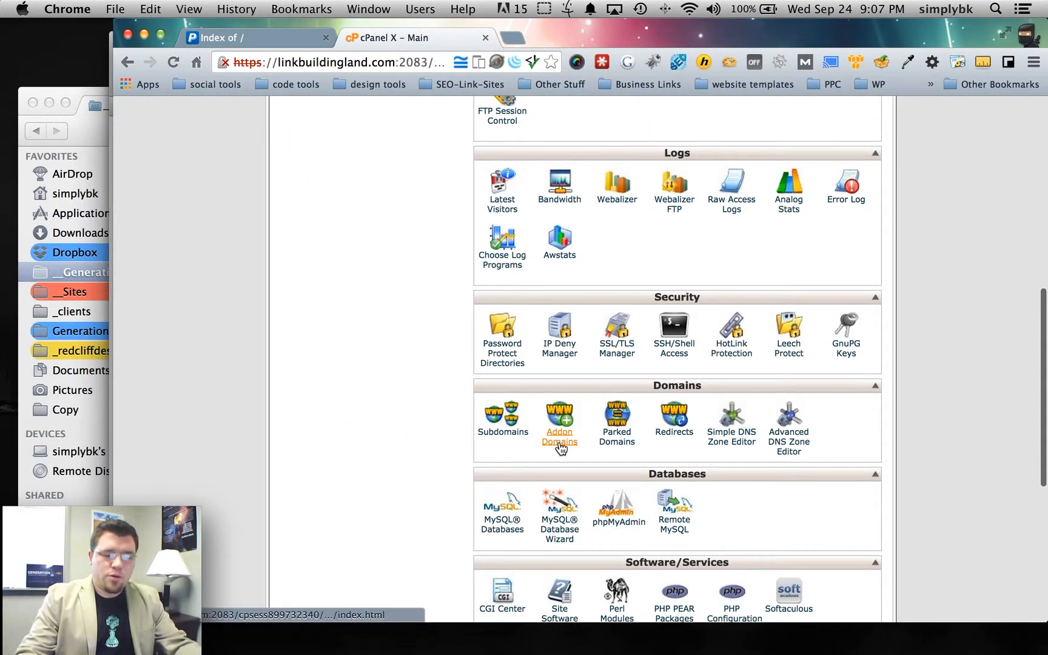
scroll(561, 461, "down", 2)
scroll(657, 462, "down", 10)
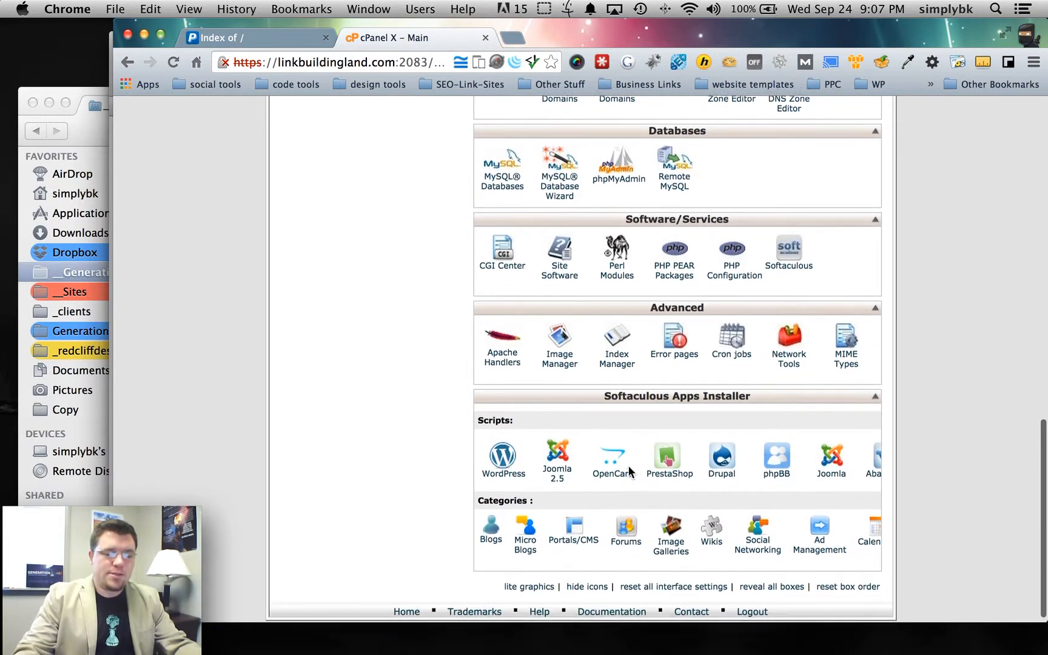
left_click(502, 464)
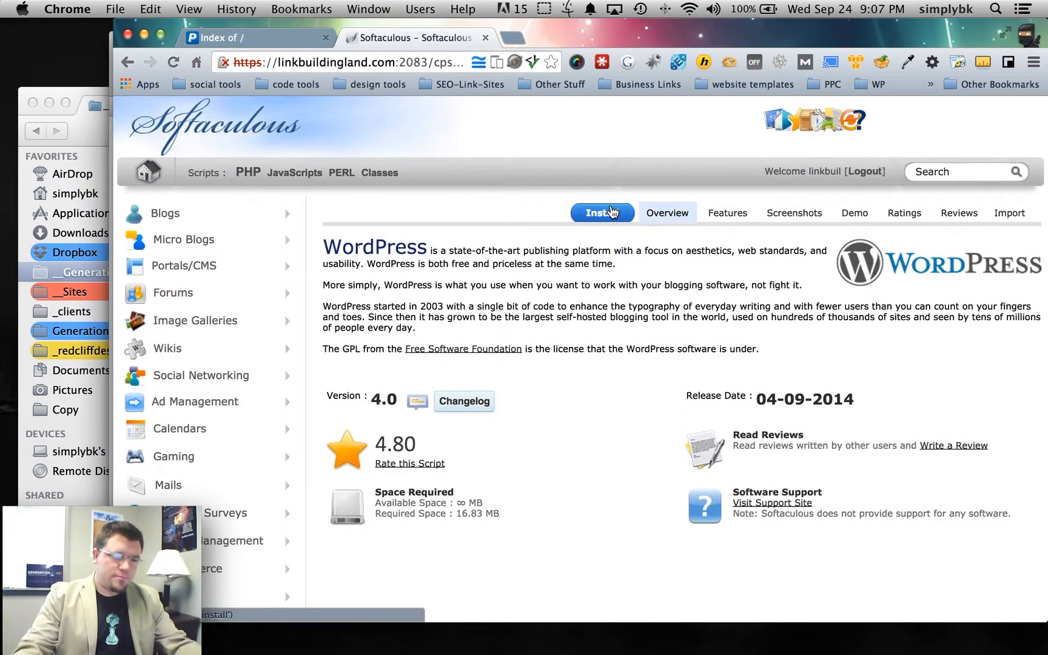
left_click(612, 211)
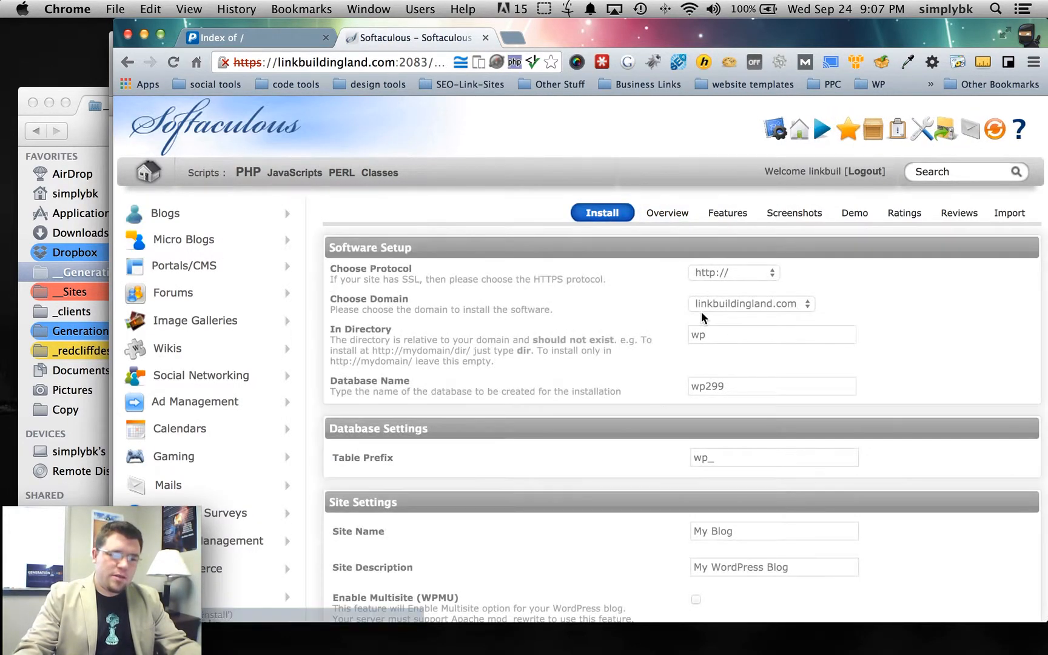
- Keep linkbuildingland.com as the domain and clear 'wp' from the install directory
left_click(737, 305)
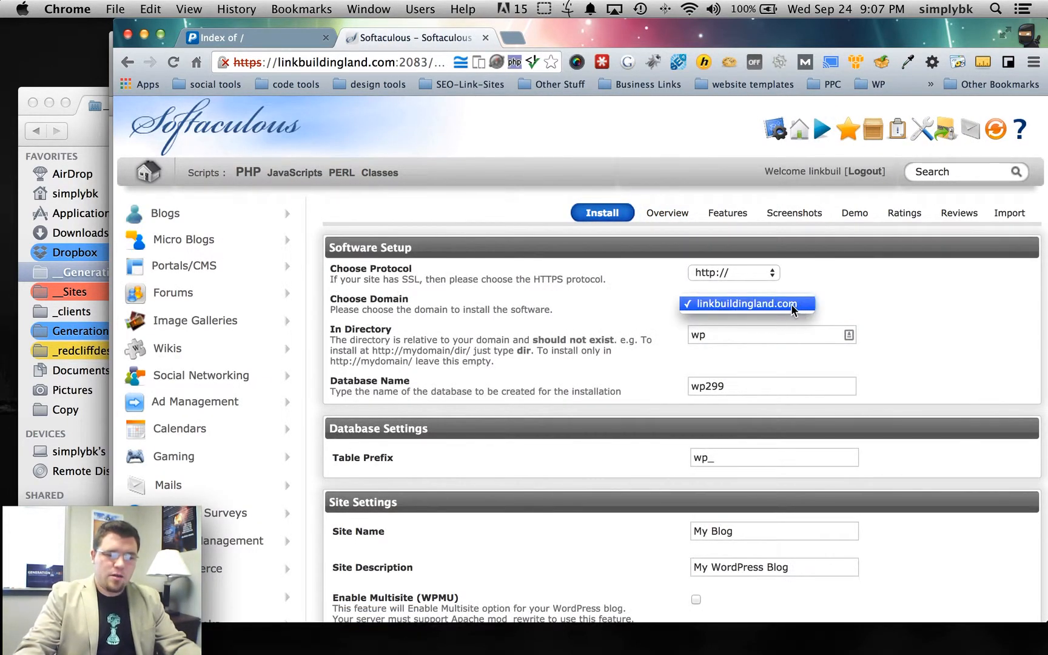
left_click(762, 336)
double_click(756, 337)
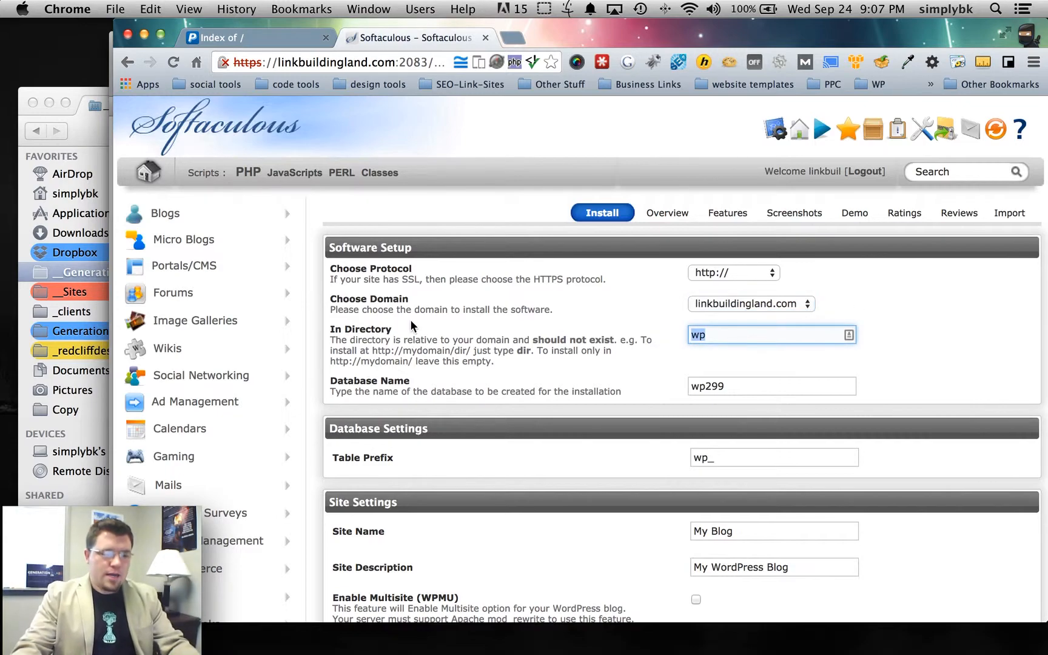
key("BackSpace")
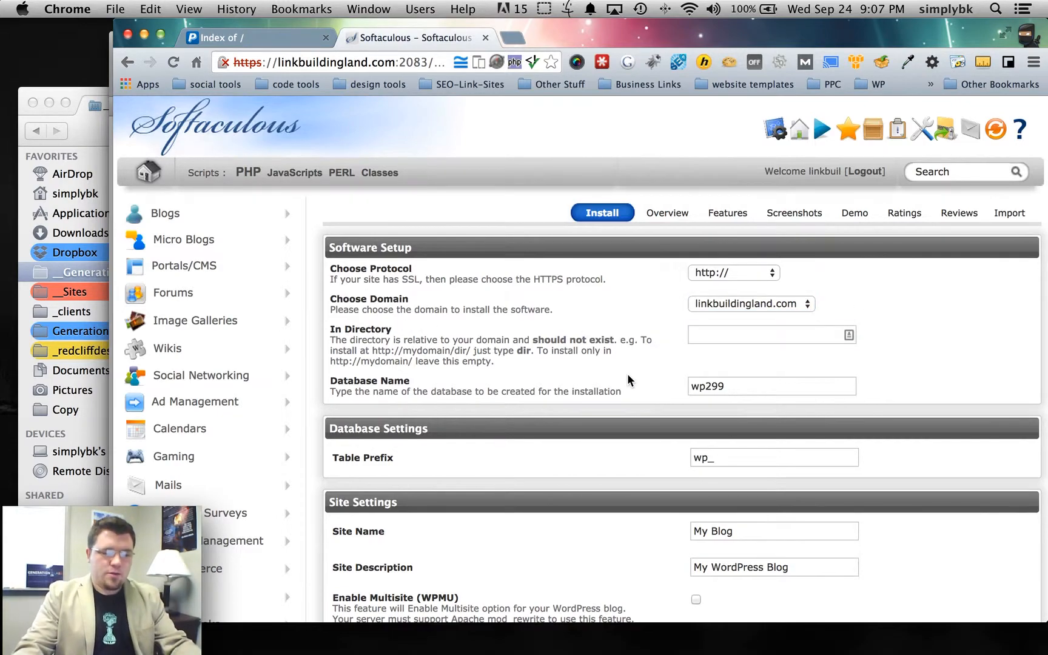
scroll(630, 374, "down", 3)
scroll(633, 375, "down", 4)
- Set the site name to 'Link Building Land' and description to 'Build your Social Profiles'
double_click(777, 348)
left_click(777, 349)
double_click(776, 349)
triple_click(777, 349)
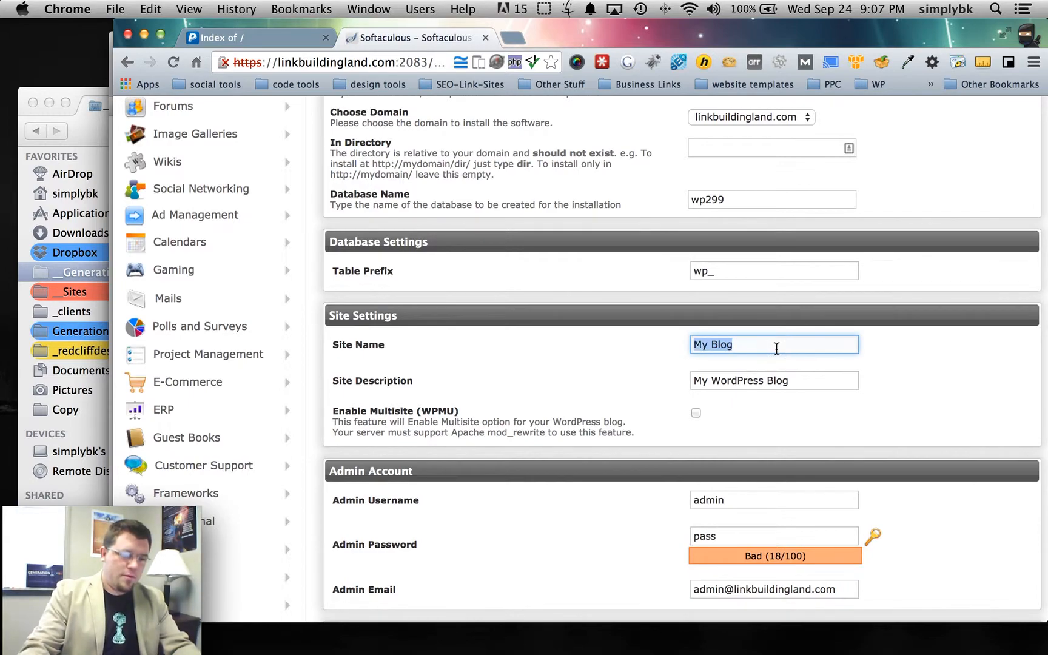
type("Link Bui")
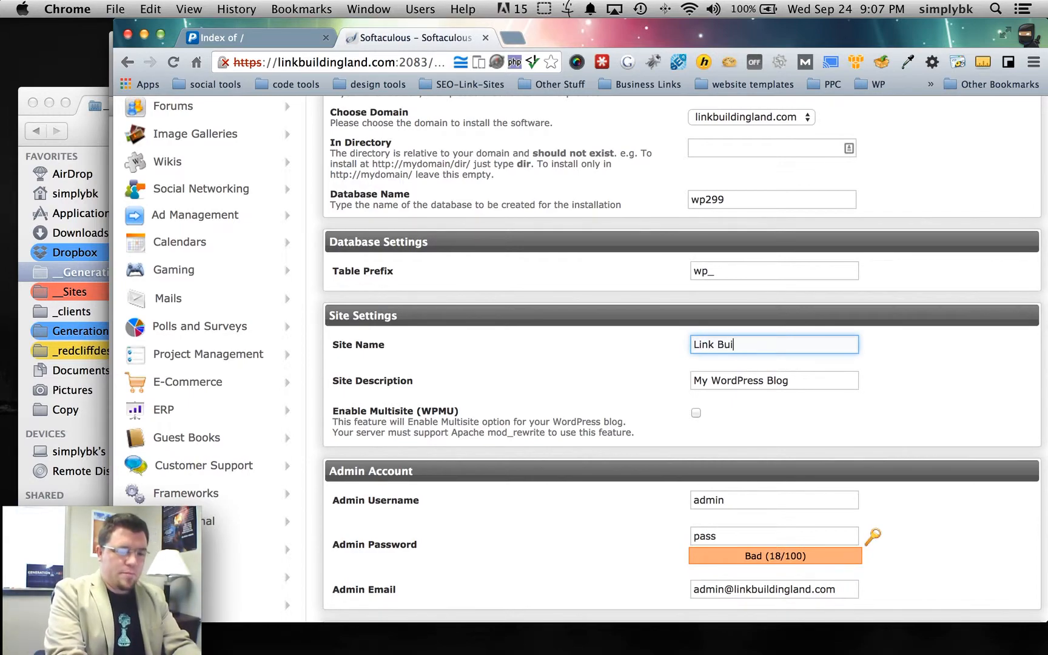
type("lding Land")
key("Tab")
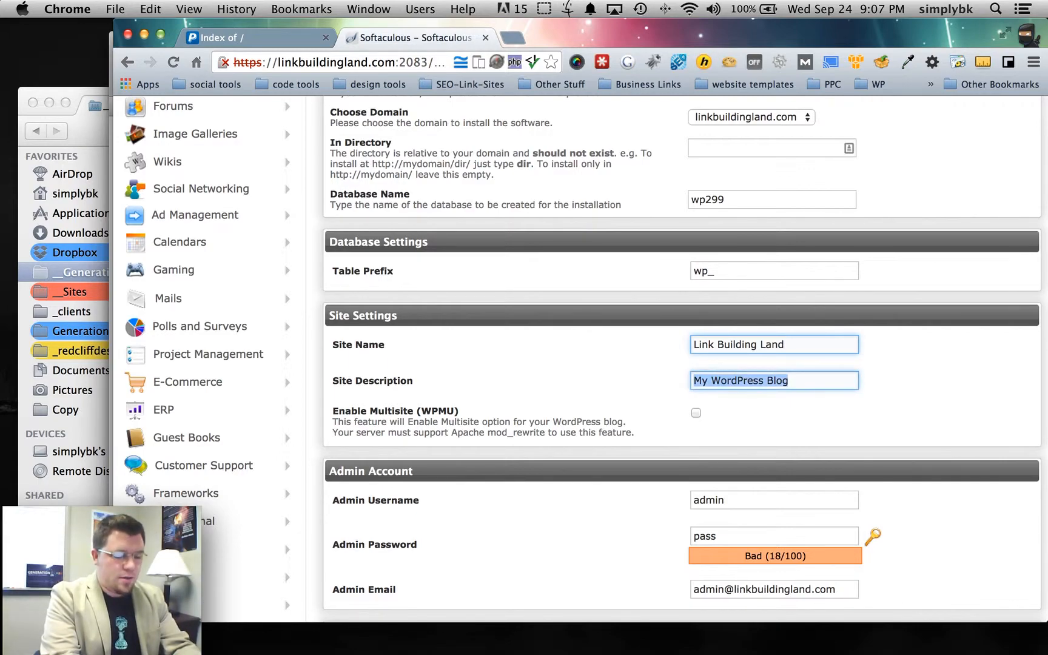
type("Build your Social Profiles")
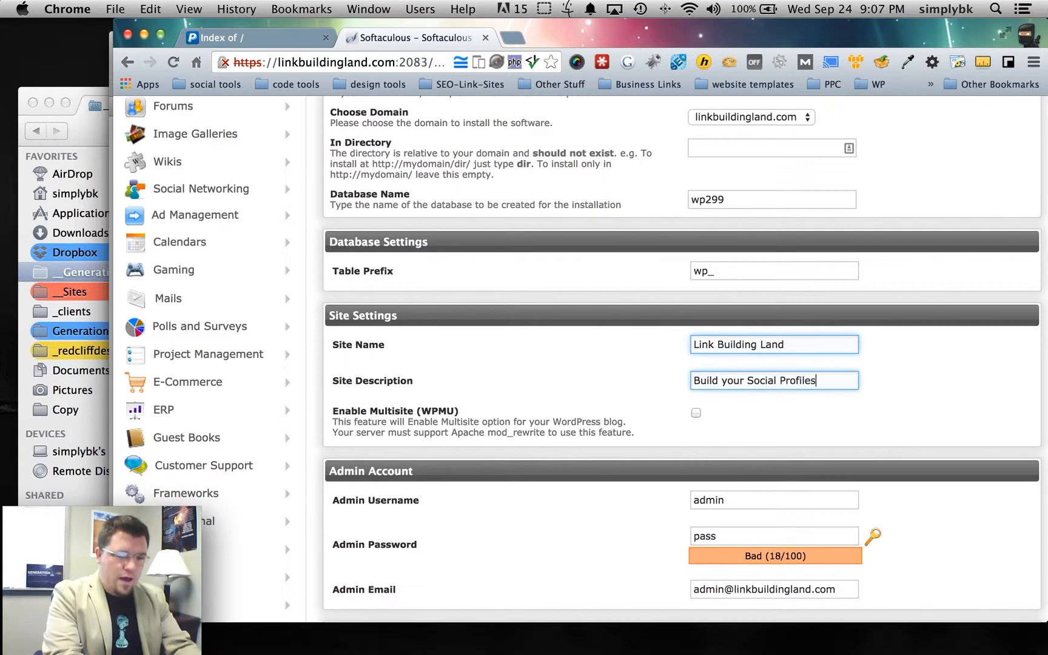
scroll(697, 428, "down", 4)
left_click(731, 389)
- Enter the admin username and the admin password
double_click(731, 388)
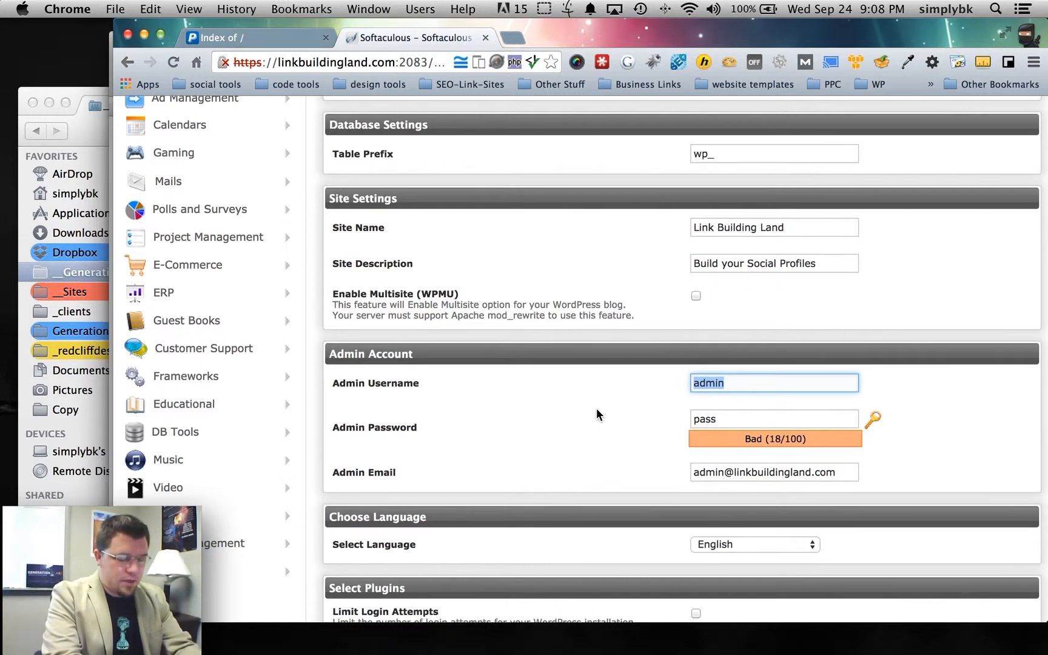
type("admin")
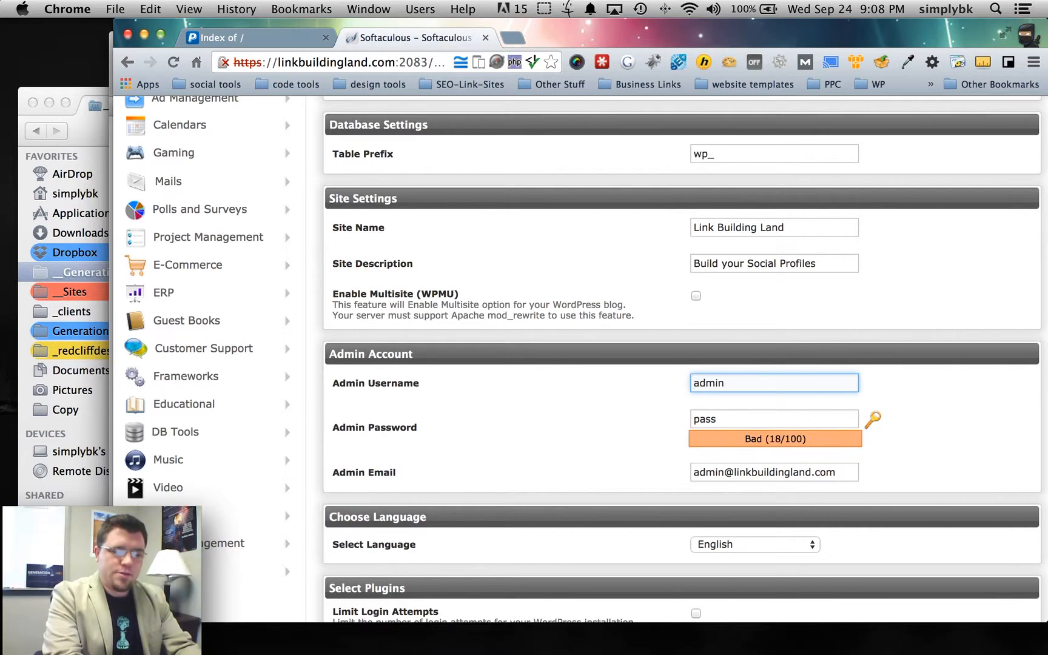
key("Tab")
type("passw")
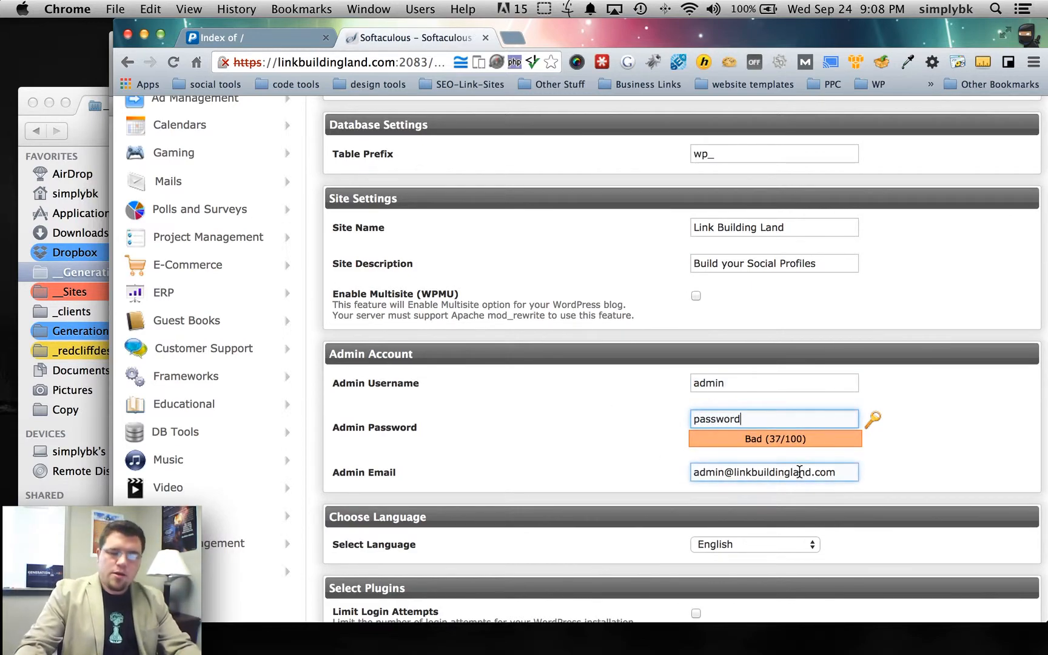
- Replace both parts of the admin e-mail with the support address
scroll(781, 475, "right", 1)
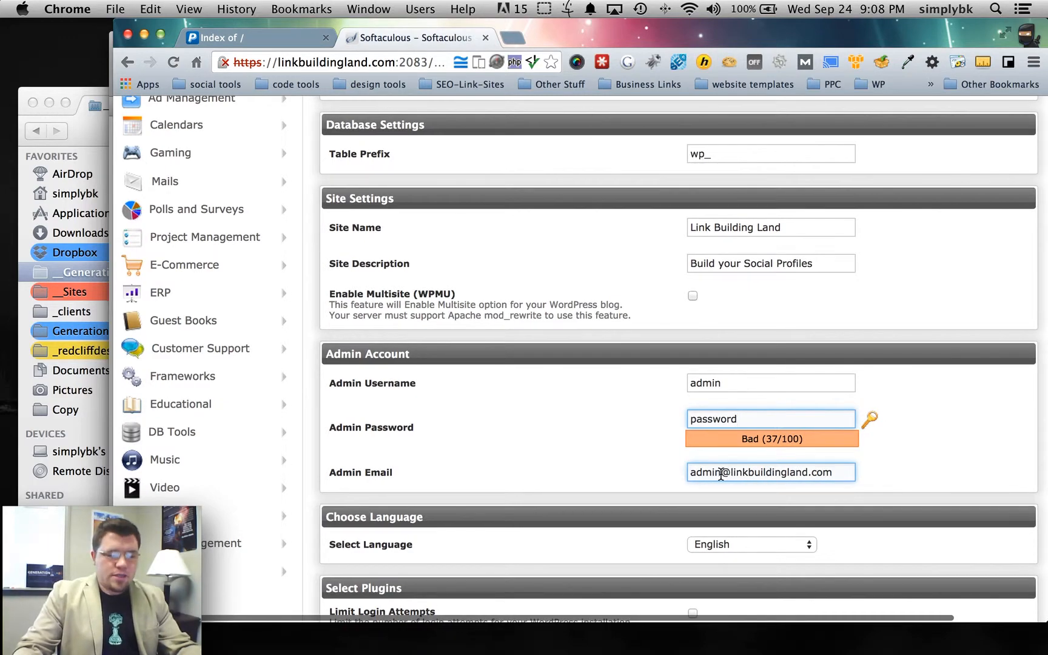
double_click(692, 473)
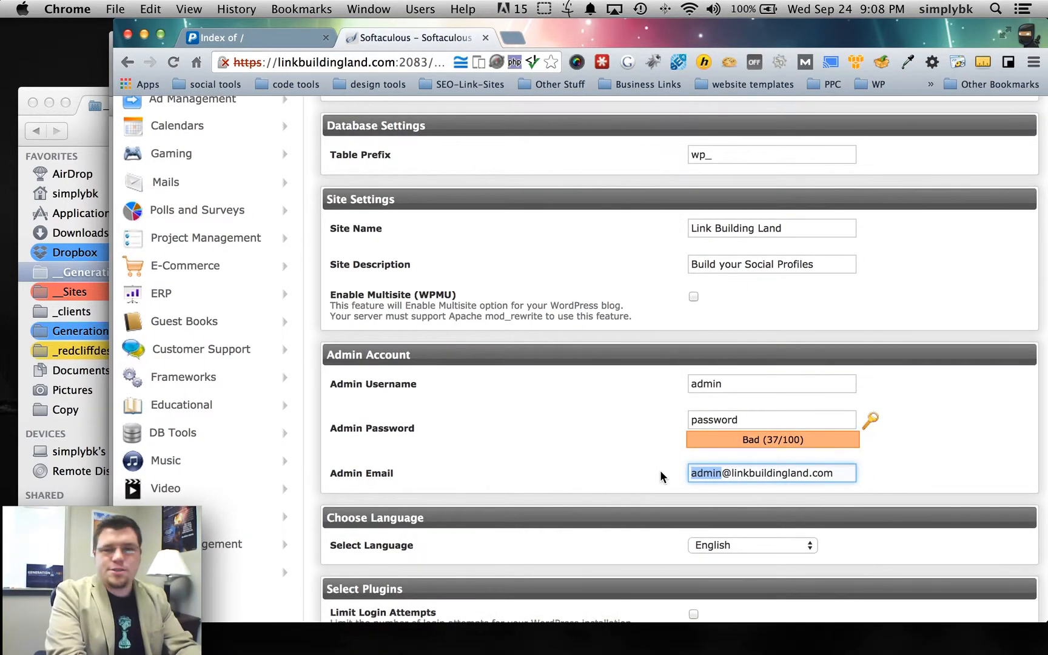
key("BackSpace")
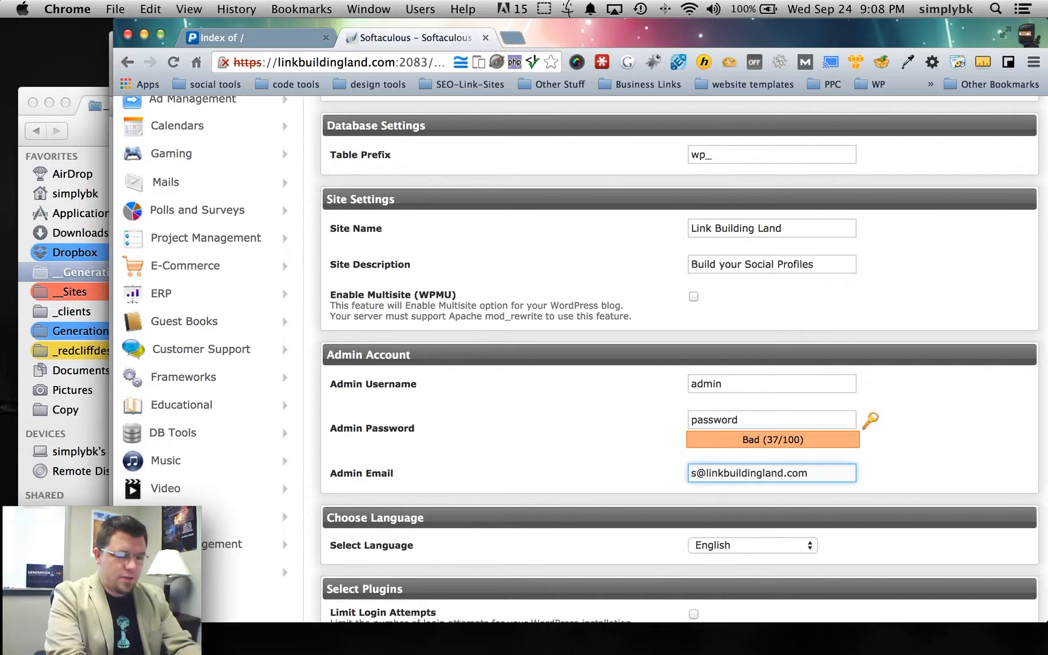
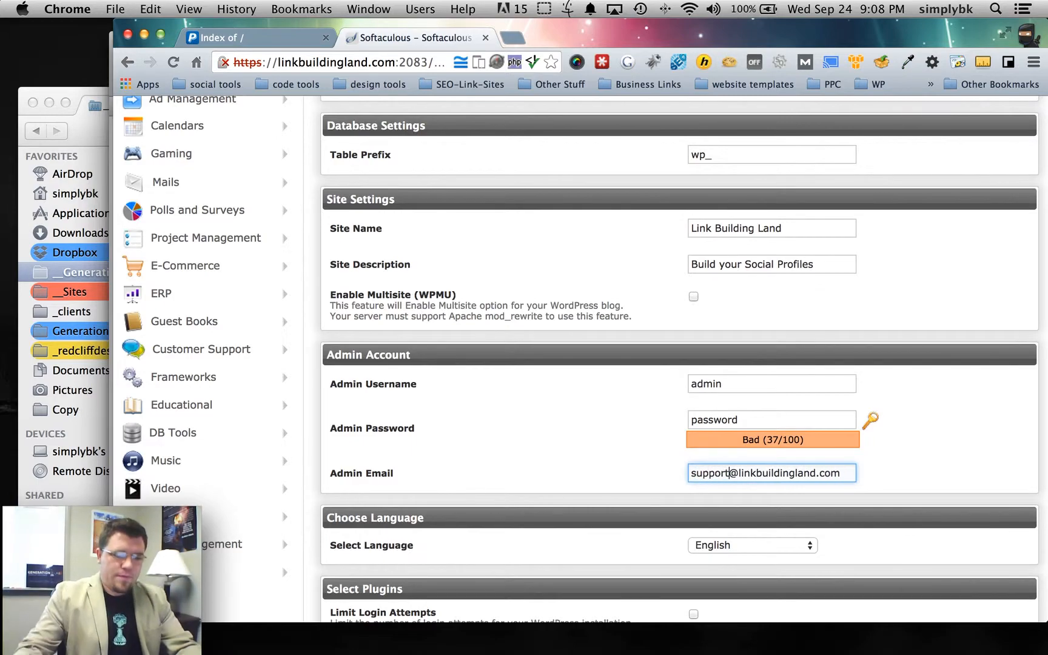
double_click(745, 473)
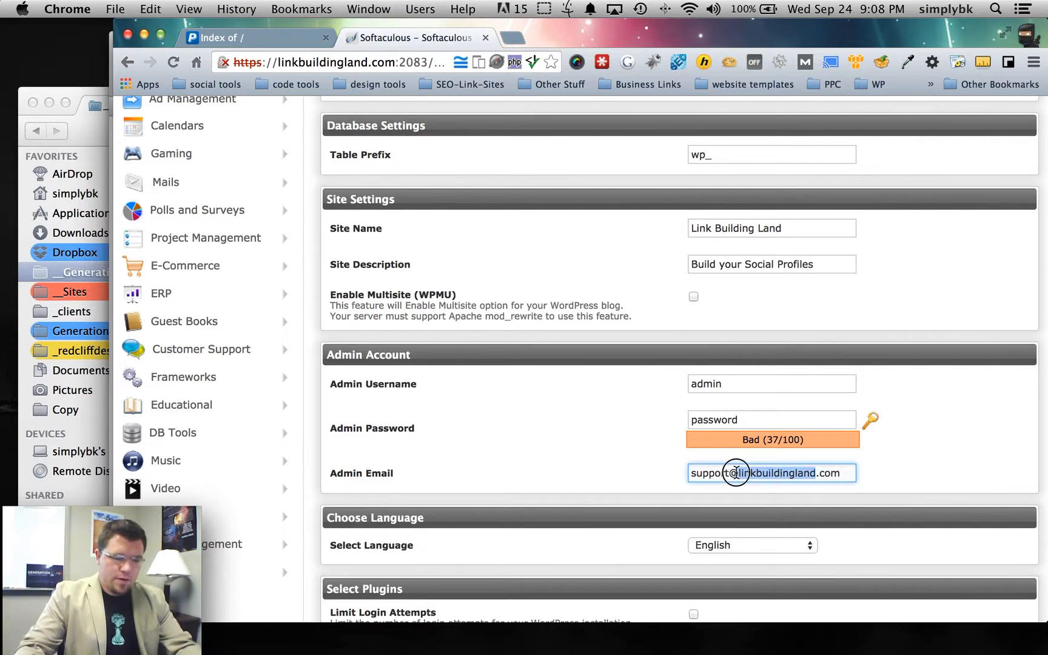
type("generationlabs")
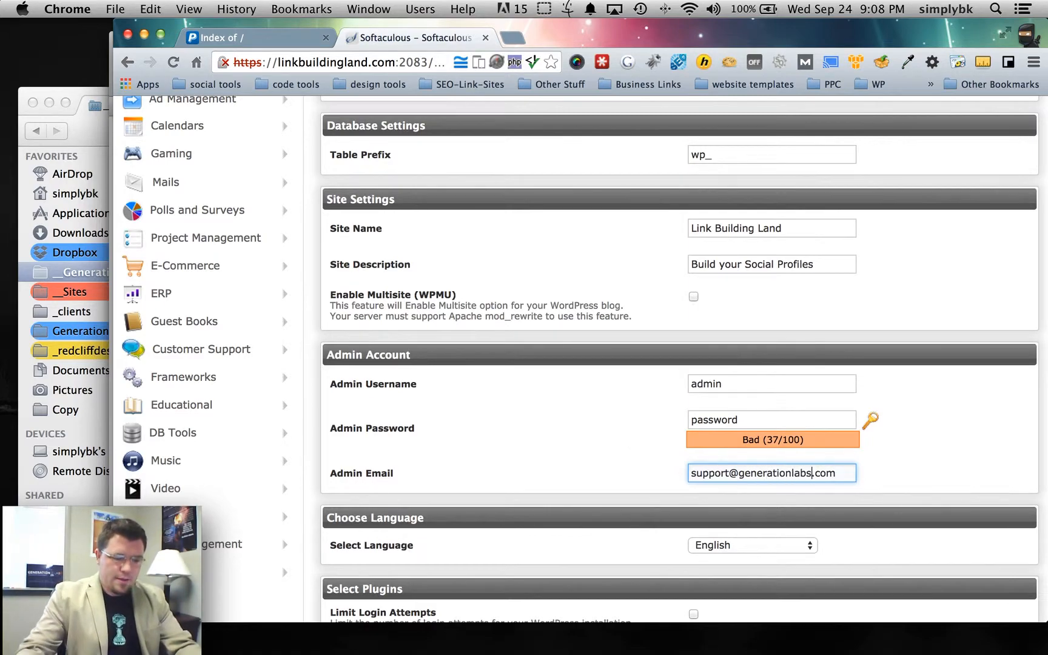
scroll(619, 434, "down", 10)
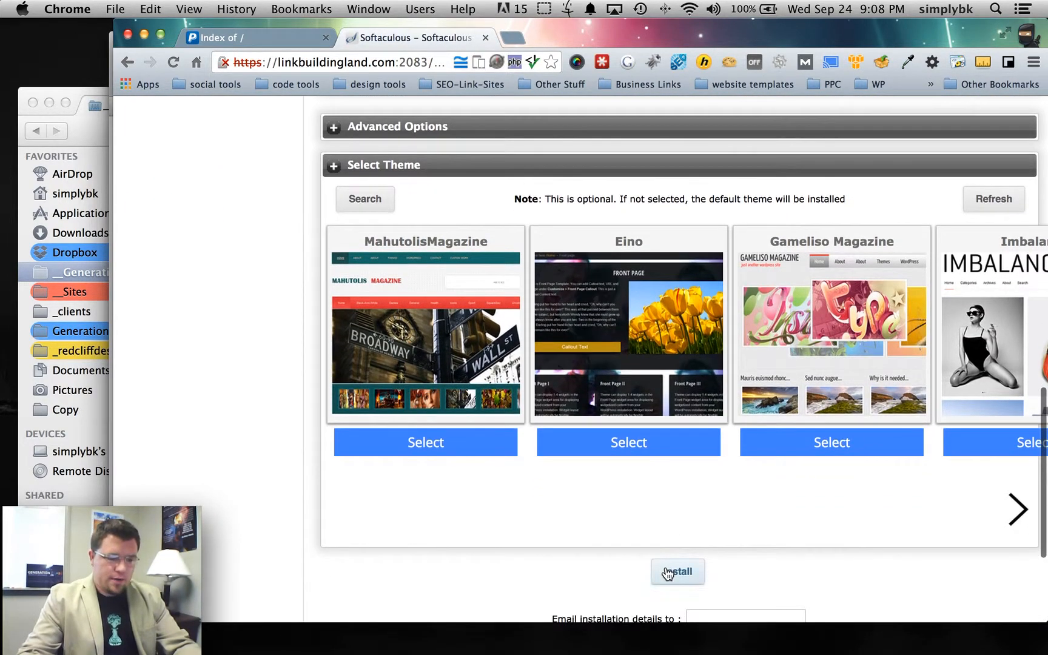
- Run the install, open the installed site in a new tab, and reload the old index tab
left_click(676, 572)
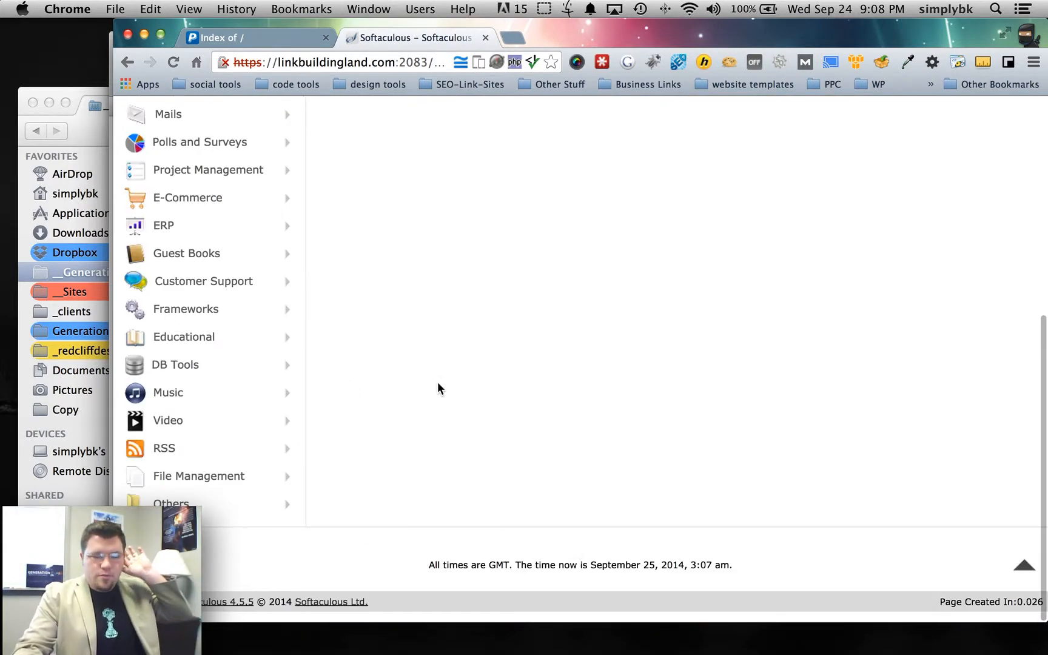
scroll(439, 387, "up", 4)
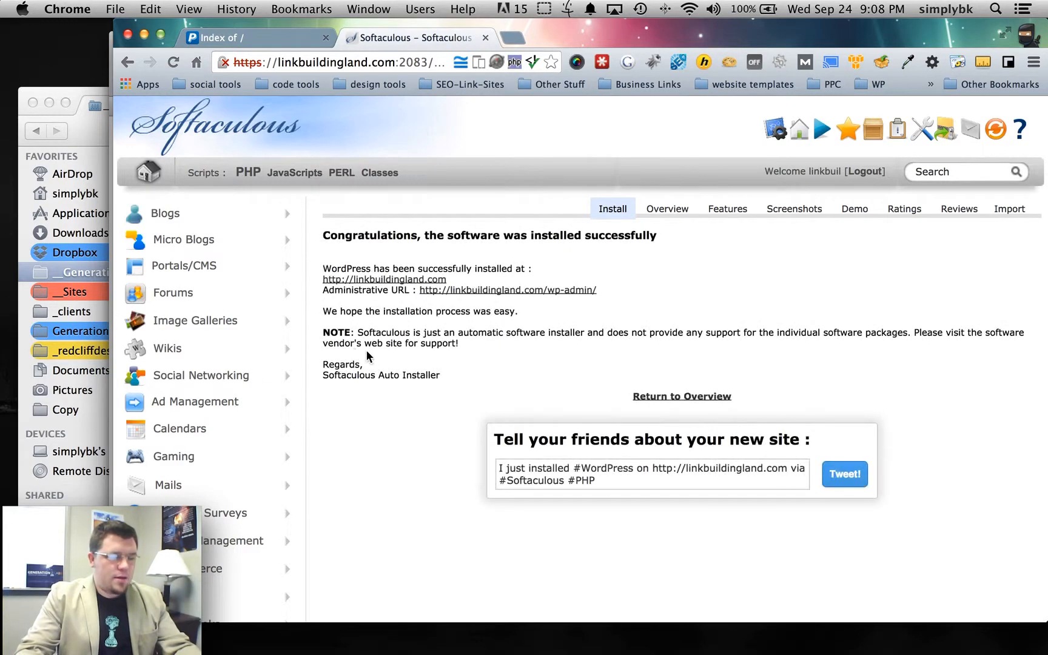
right_click(386, 279)
left_click(396, 290)
left_click(219, 38)
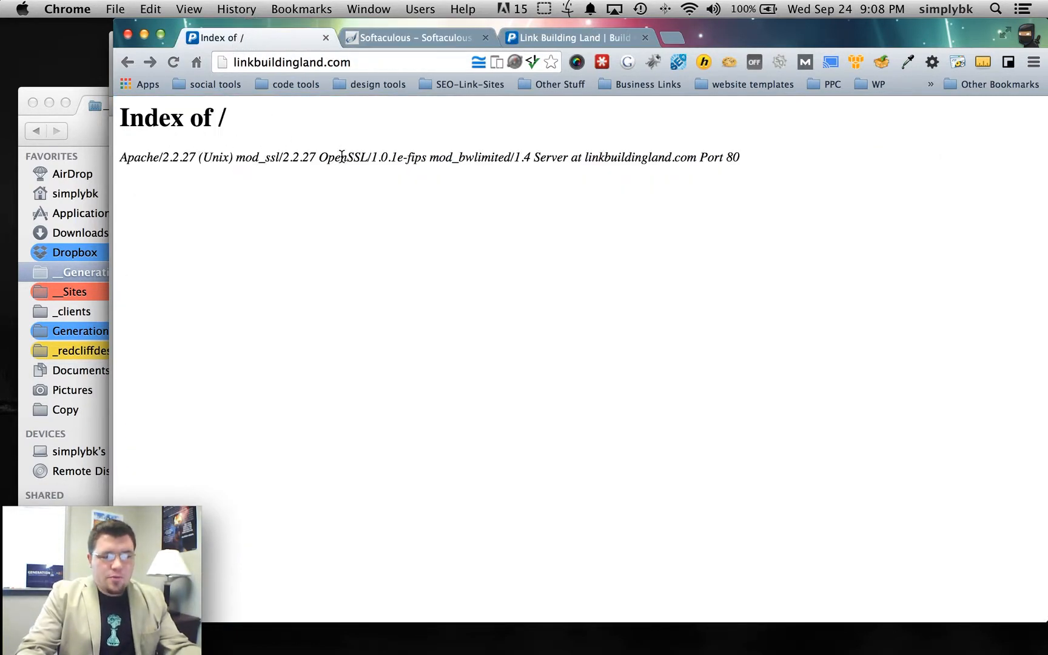
left_click(173, 62)
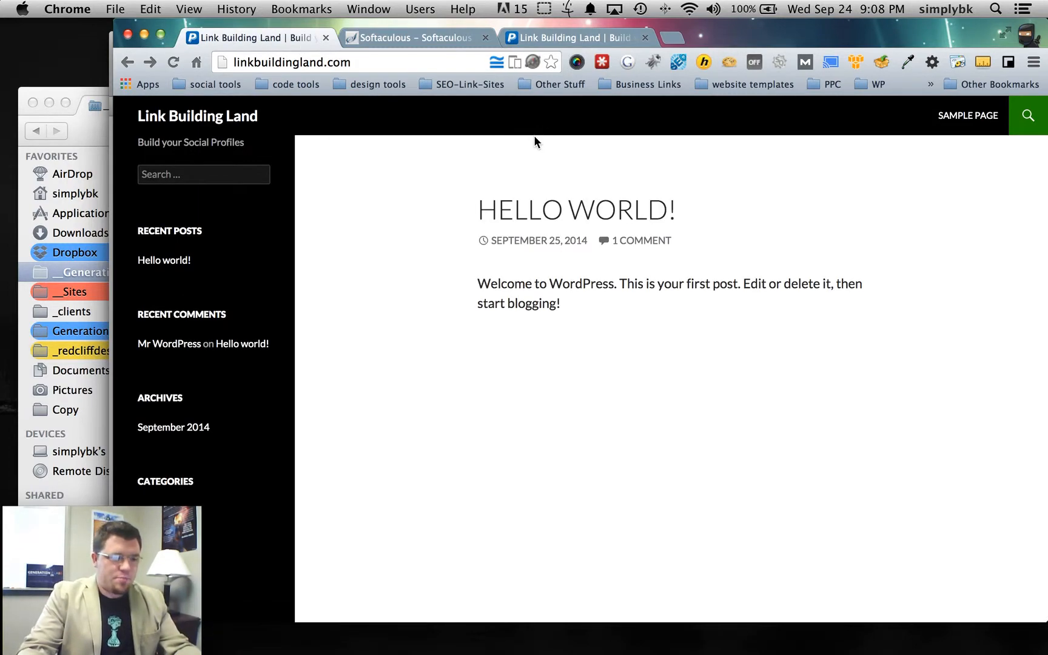
- Close the duplicate site and Softaculous tabs, then append /wp-admin to the site address
left_click(645, 37)
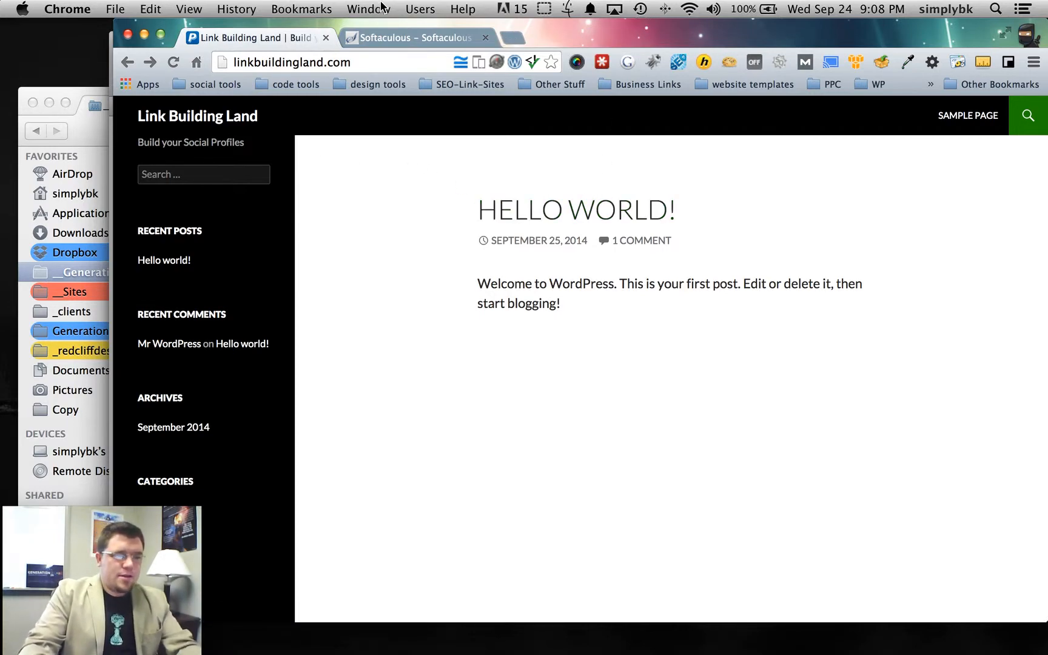
left_click(485, 37)
left_click(413, 57)
left_click(387, 59)
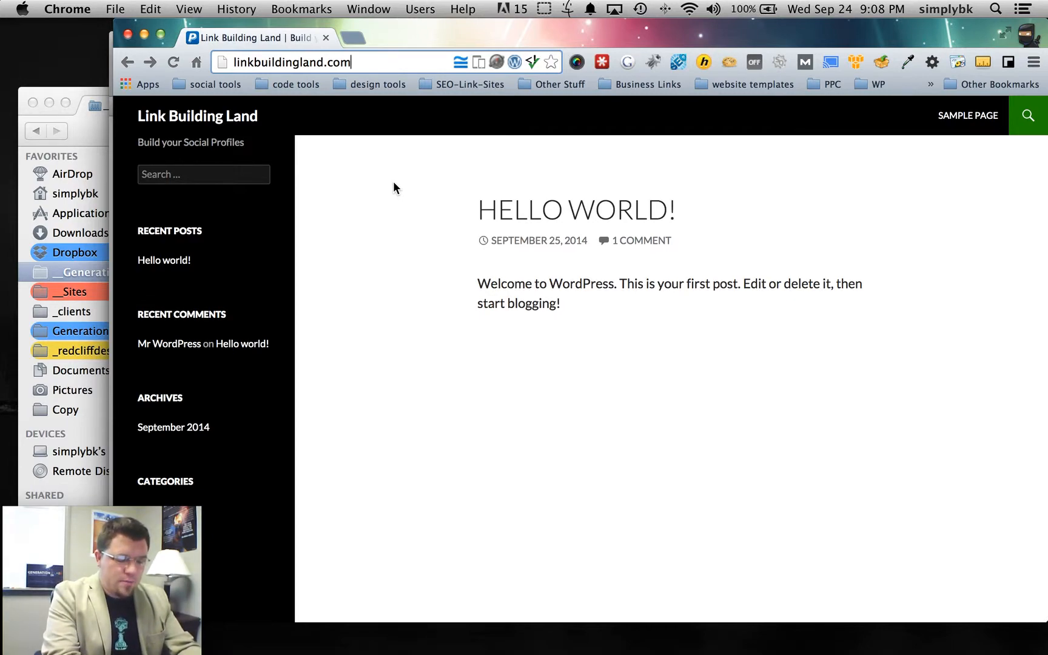
type("/")
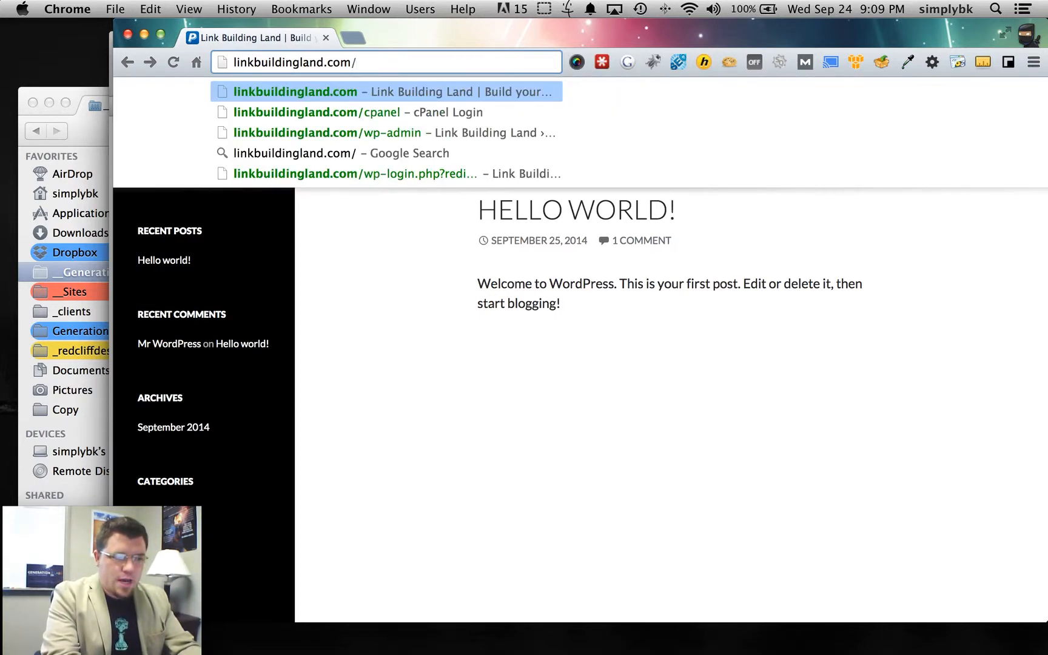
type("wp-admin")
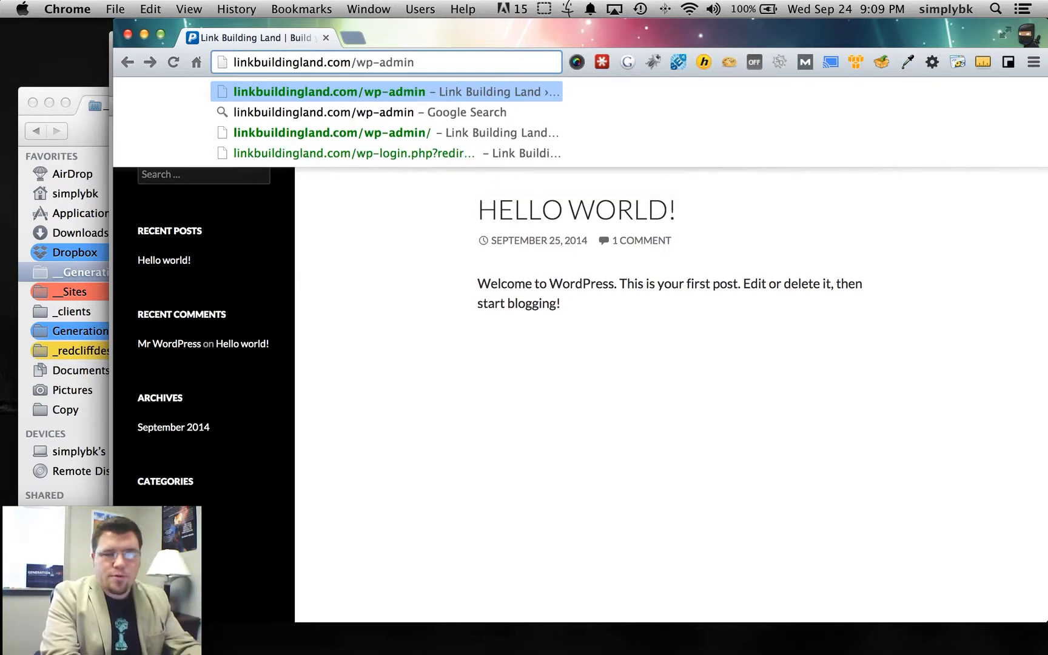
- Log in to wp-admin with the admin username and password
key("Return")
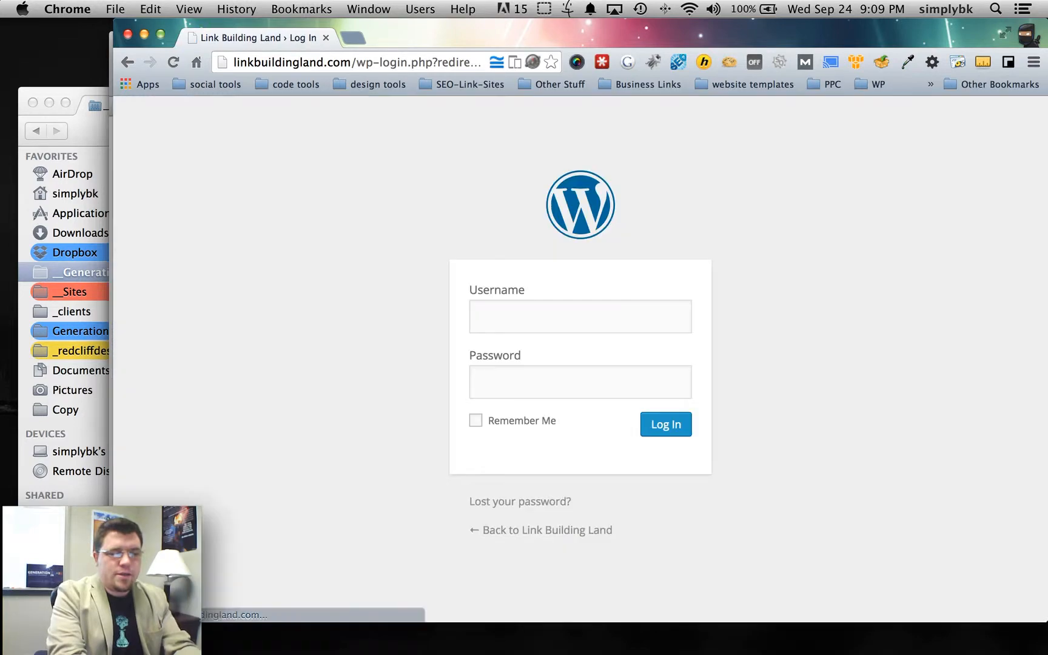
type("admin")
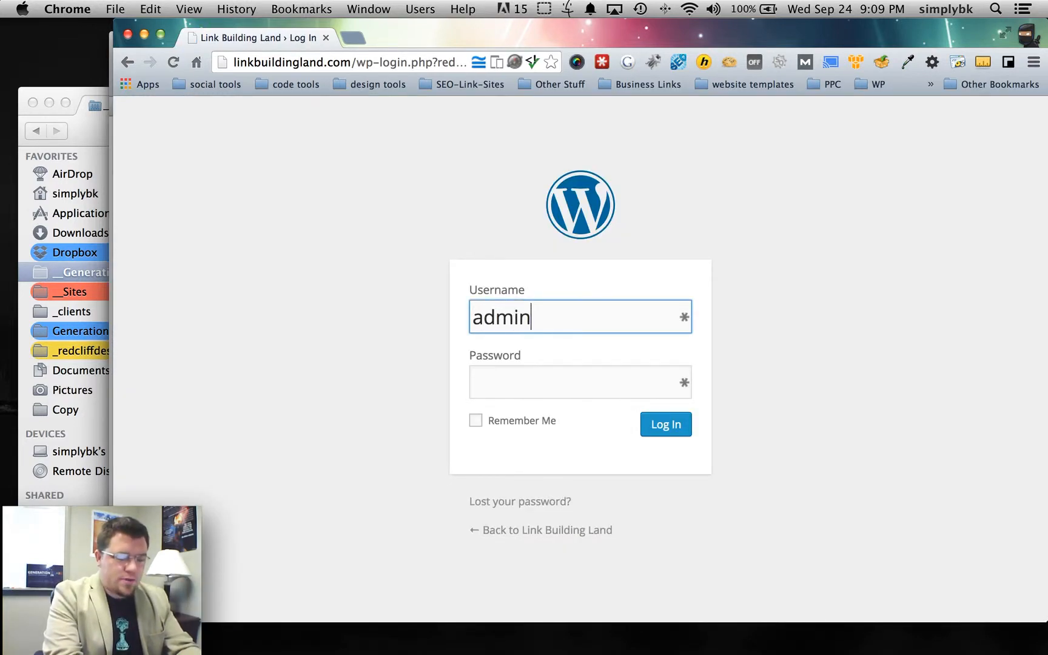
key("Tab")
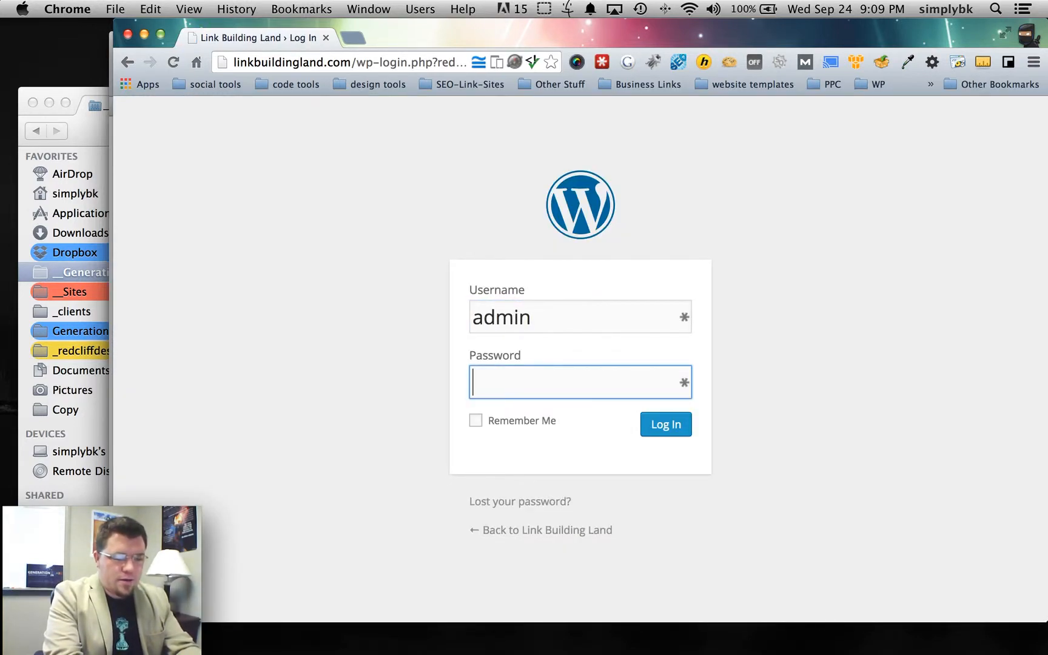
type("••••••••")
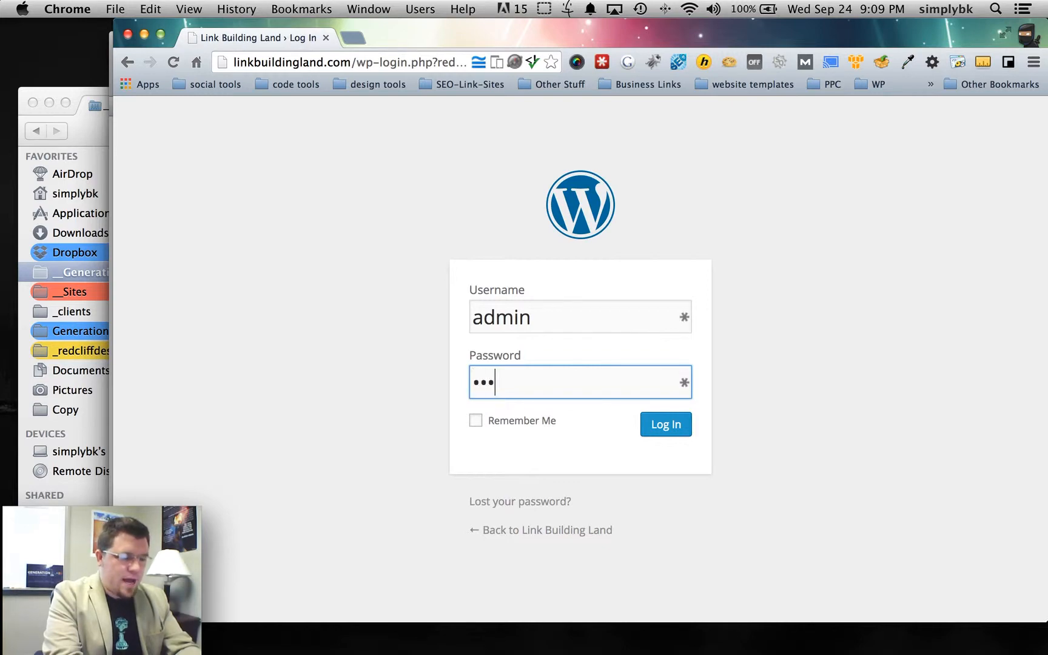
key("Return")
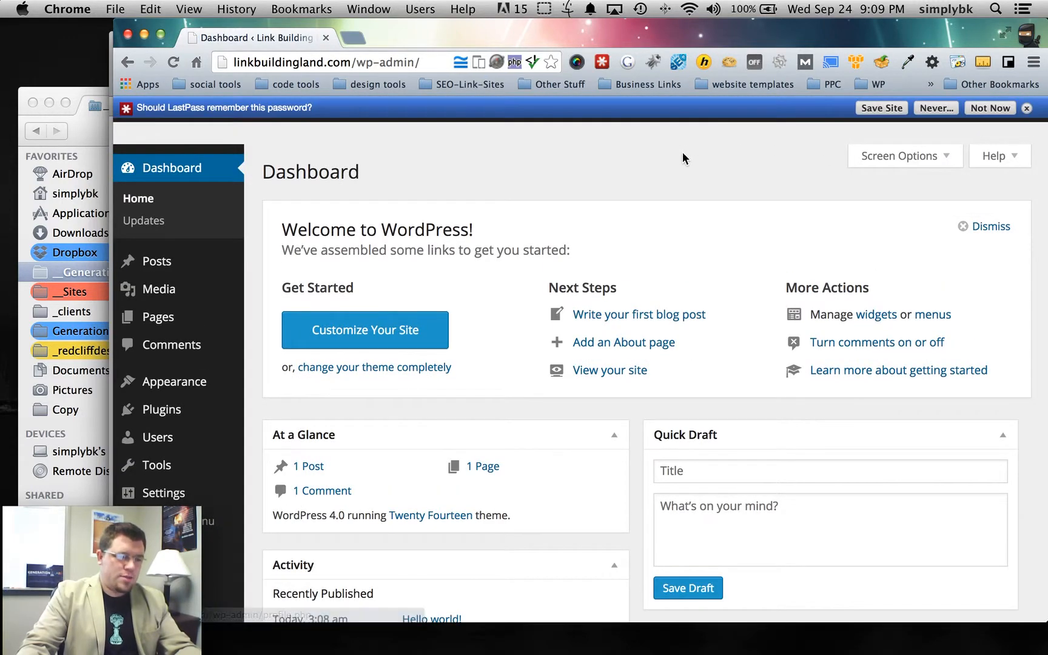
- Dismiss the save-password prompt and start a new page via Pages > Add New
left_click(1026, 108)
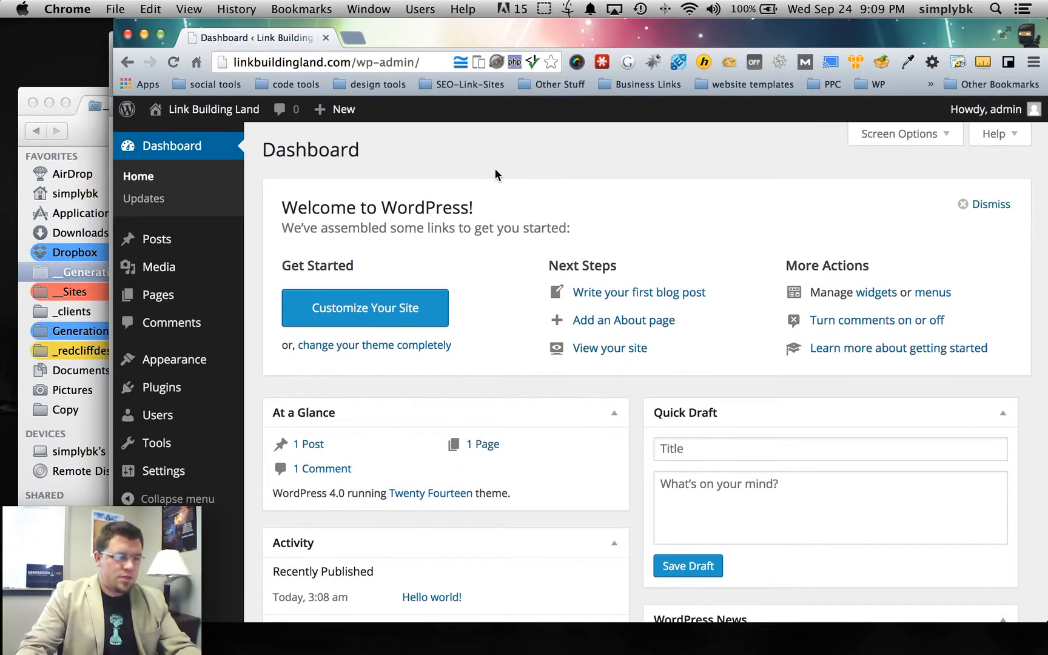
scroll(431, 168, "down", 3)
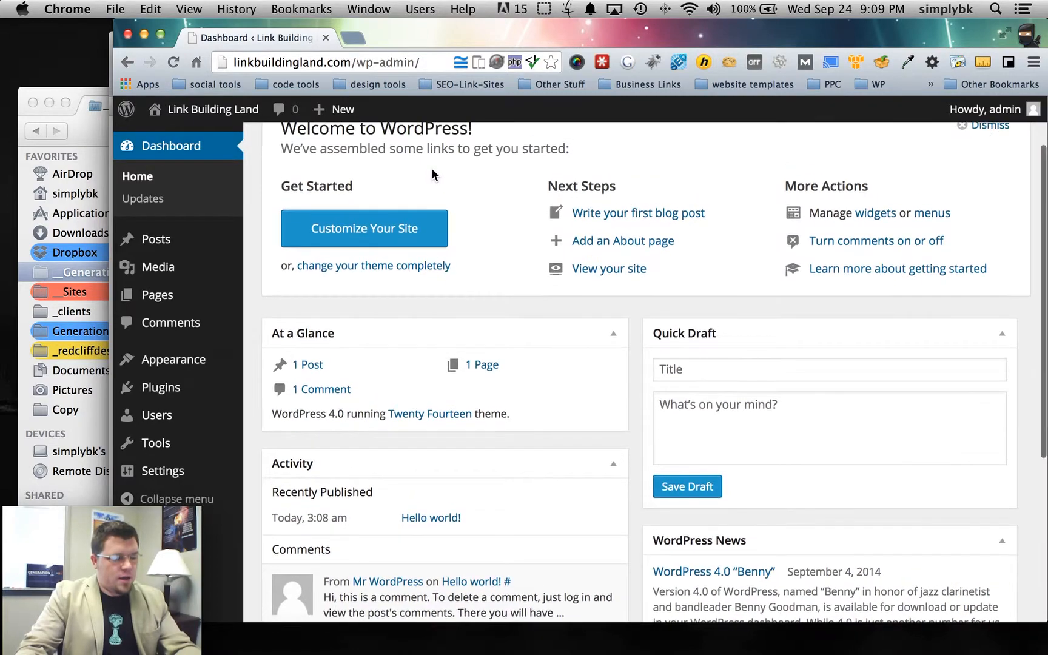
left_click_drag(112, 227, 216, 226)
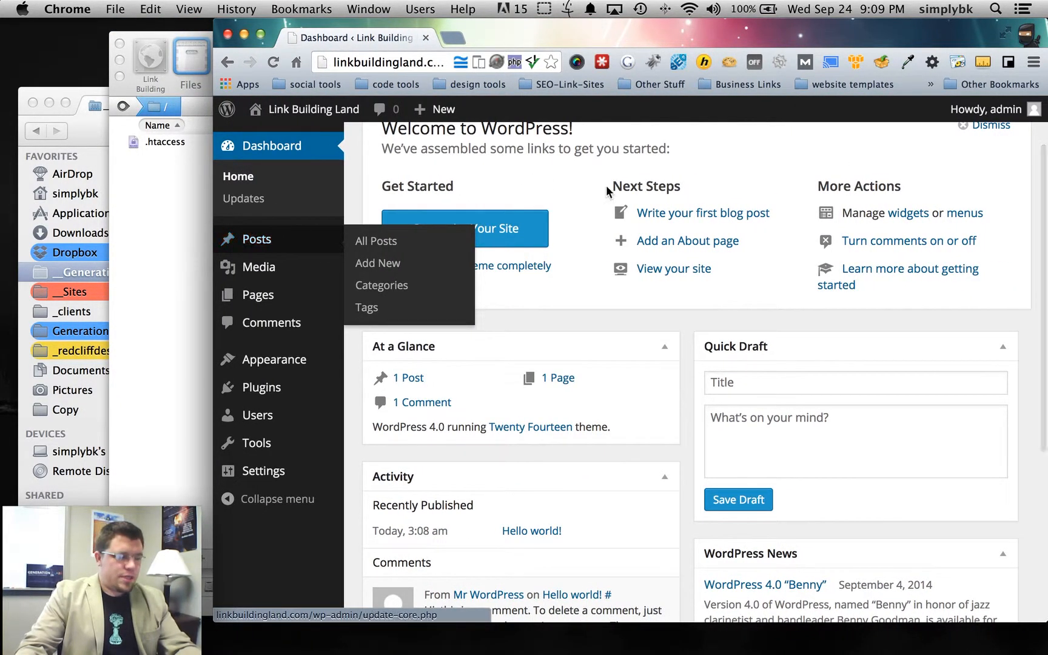
scroll(752, 206, "up", 1)
scroll(751, 213, "up", 2)
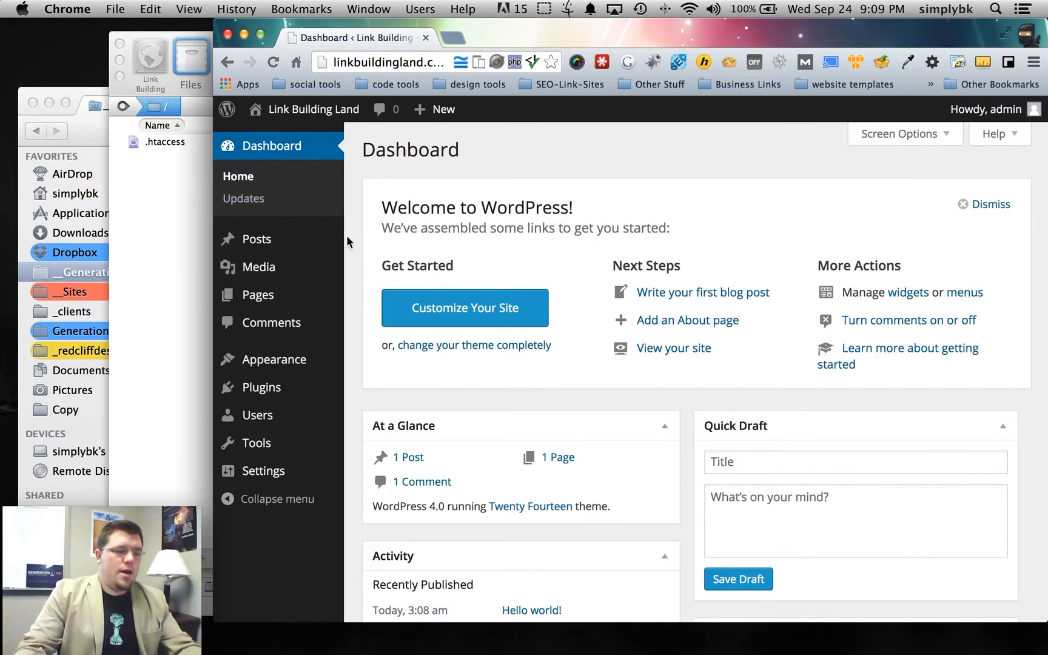
mouse_move(267, 304)
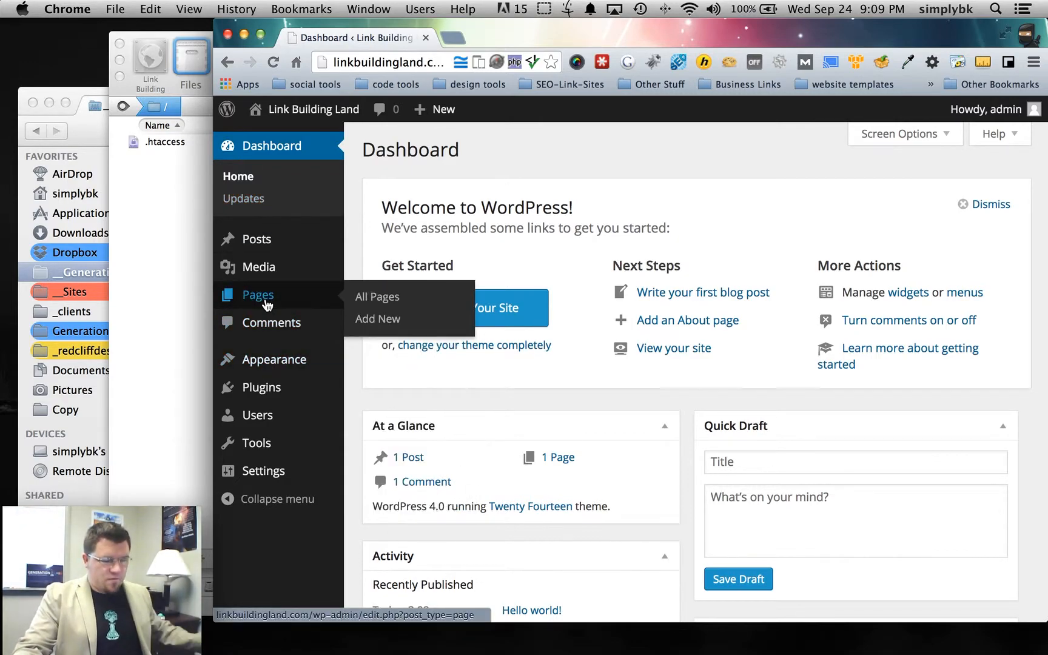
left_click(366, 325)
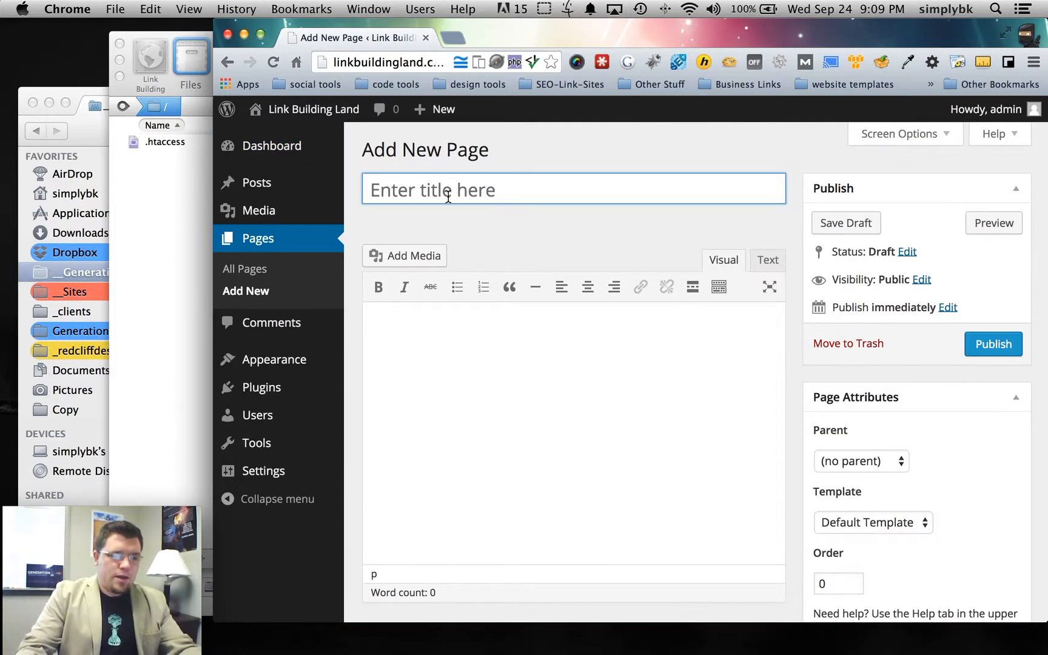
- Publish a page titled 'Home', then a second page titled 'Blog'
type("Home")
left_click(993, 344)
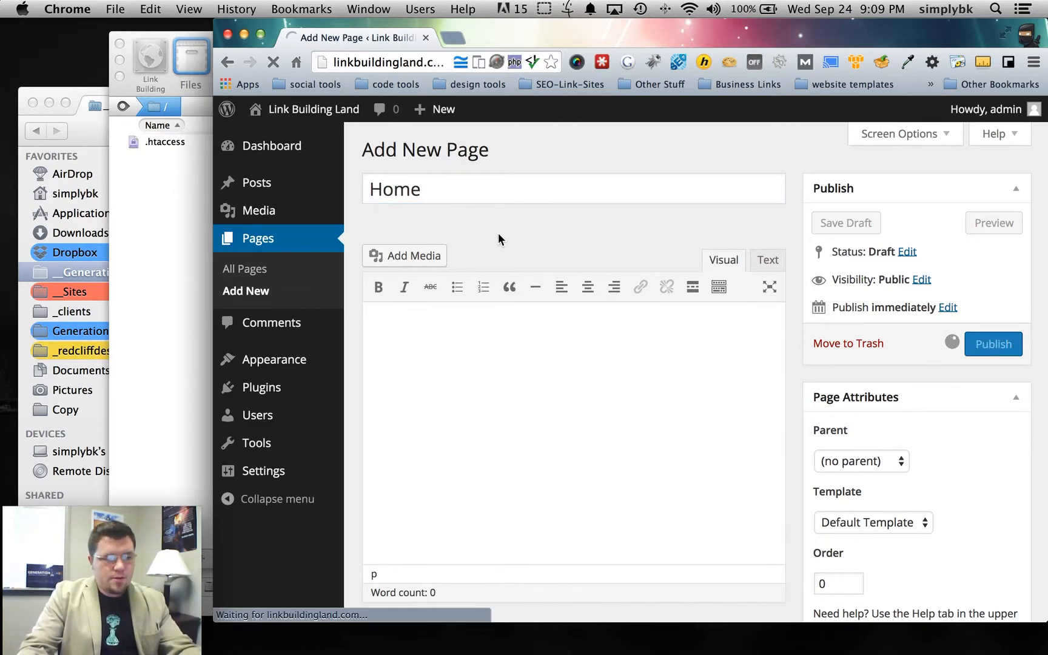
left_click(474, 156)
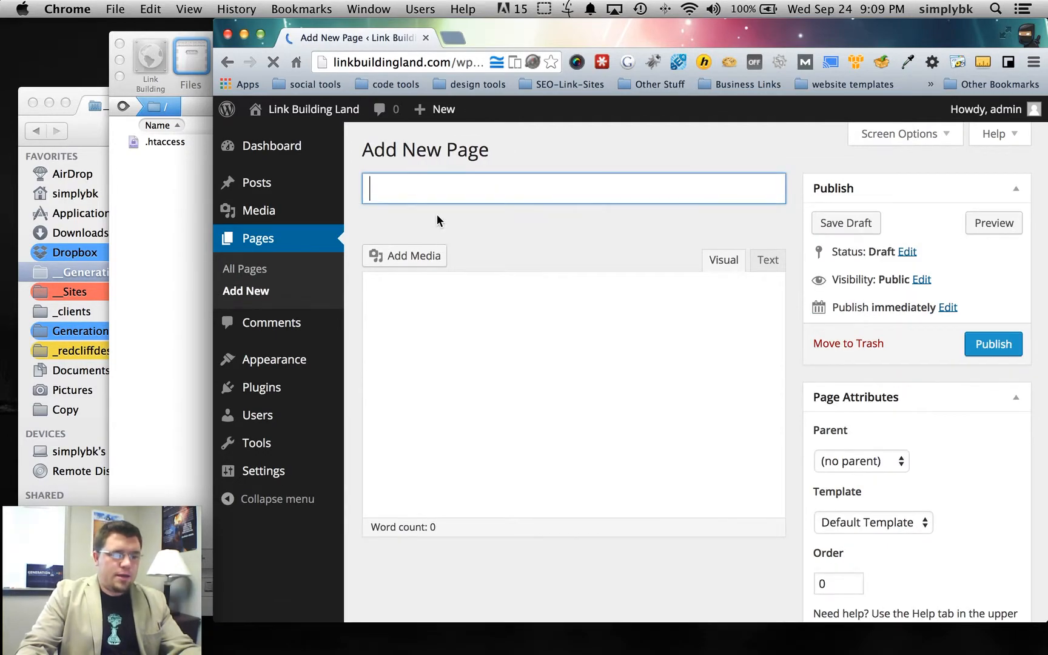
type("Blog")
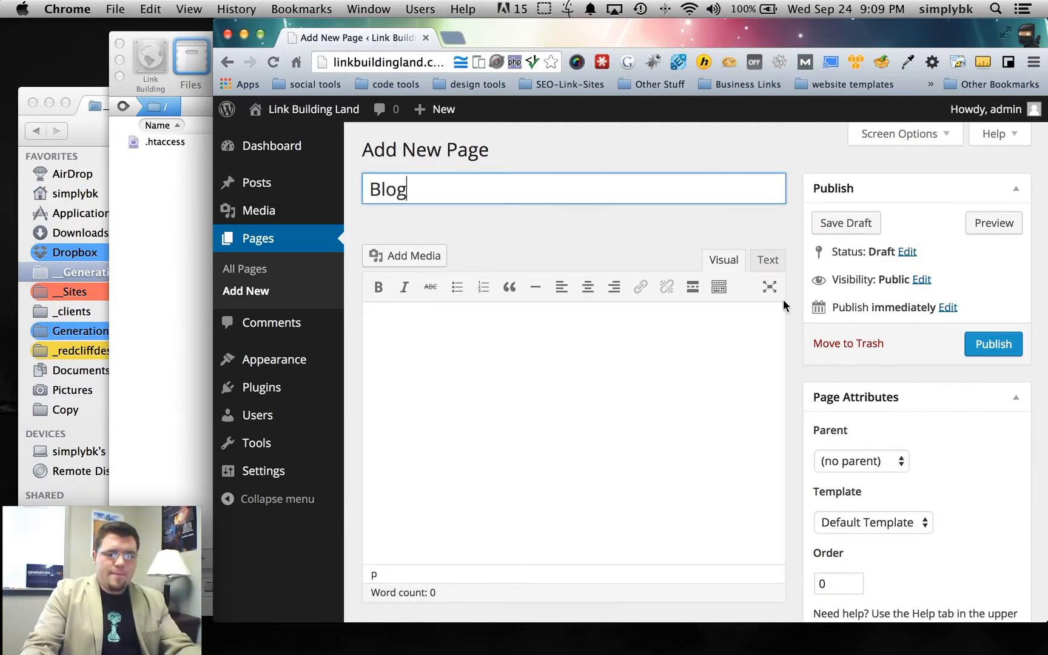
left_click(993, 344)
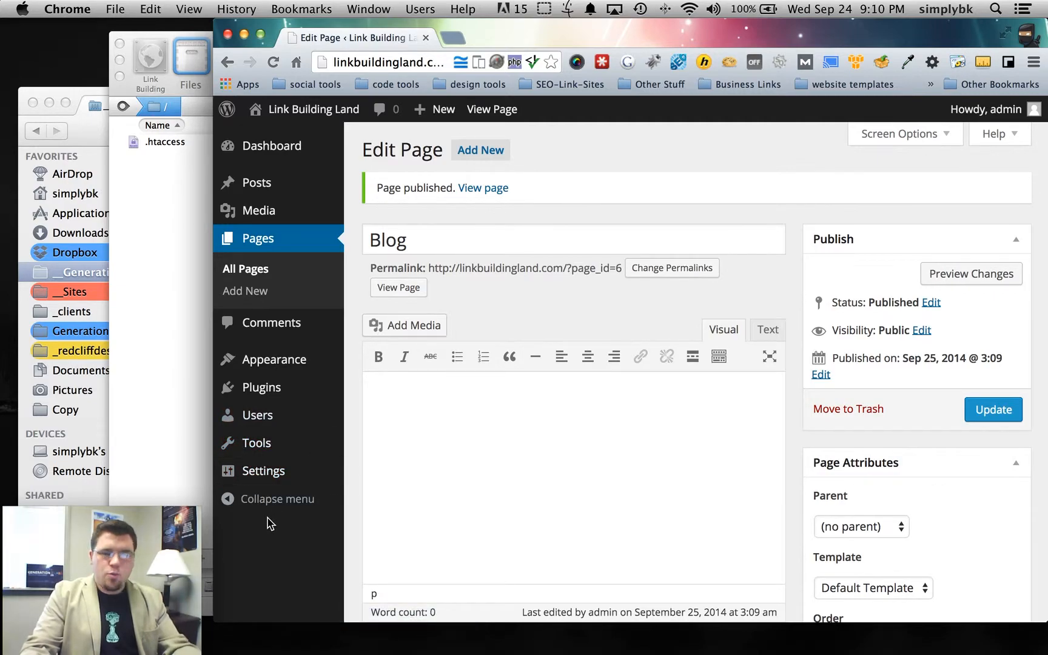
scroll(267, 504, "down", 1)
mouse_move(265, 482)
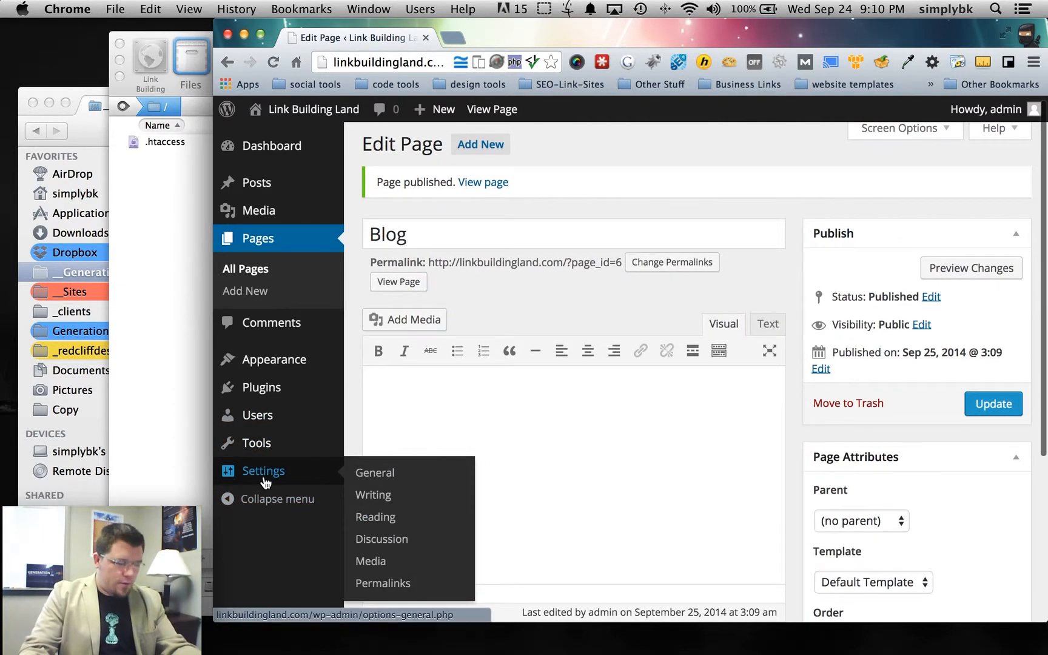
scroll(382, 524, "down", 2)
- Open Permalink Settings and select the Post name structure
left_click(376, 585)
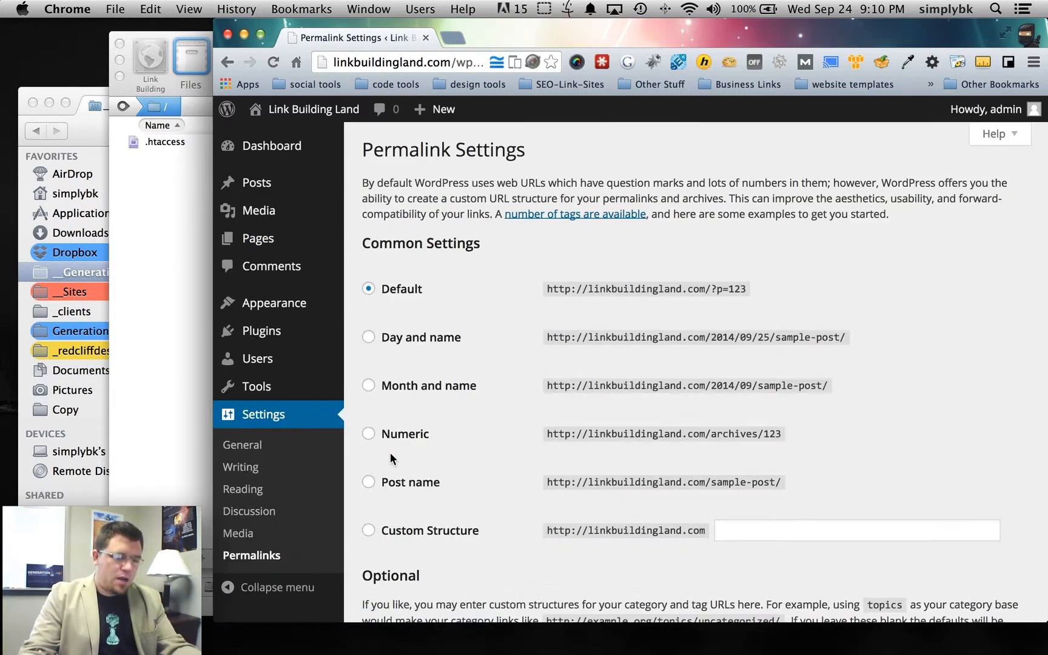
scroll(378, 318, "down", 3)
left_click(387, 399)
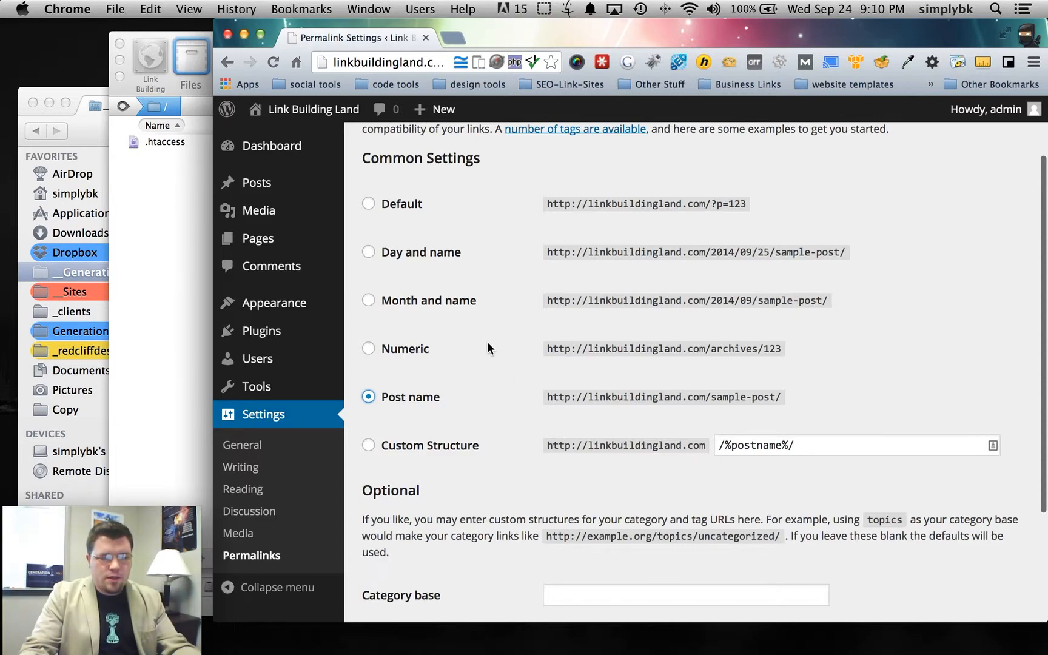
- Open the All Pages list in a new tab and view the Sample Page
mouse_move(307, 115)
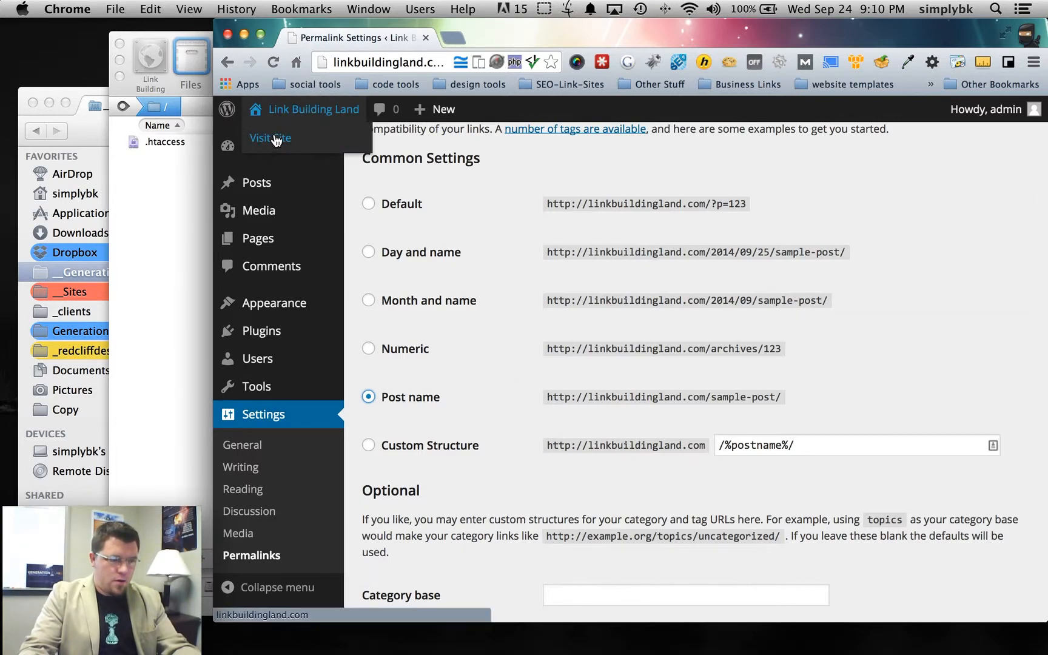
mouse_move(253, 244)
right_click(396, 245)
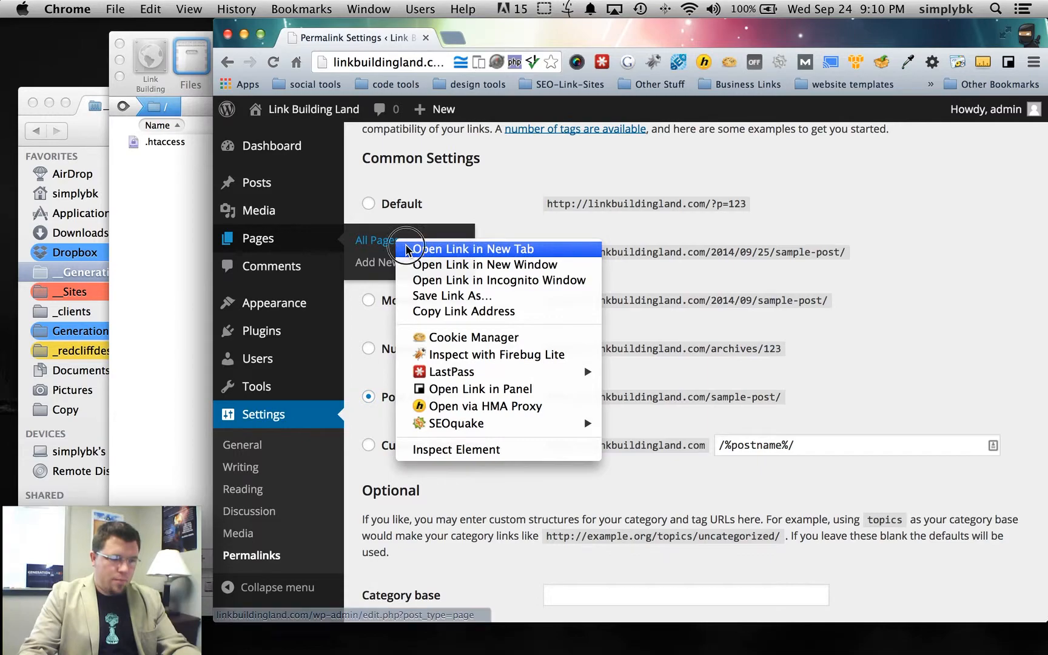
left_click(425, 245)
left_click(478, 36)
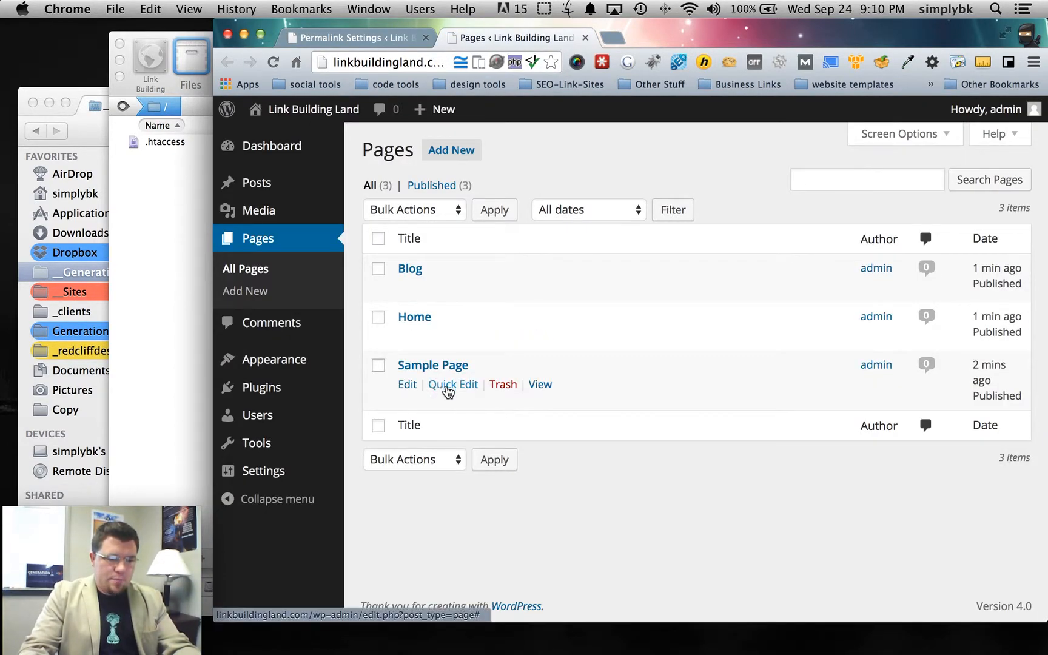
left_click(541, 386)
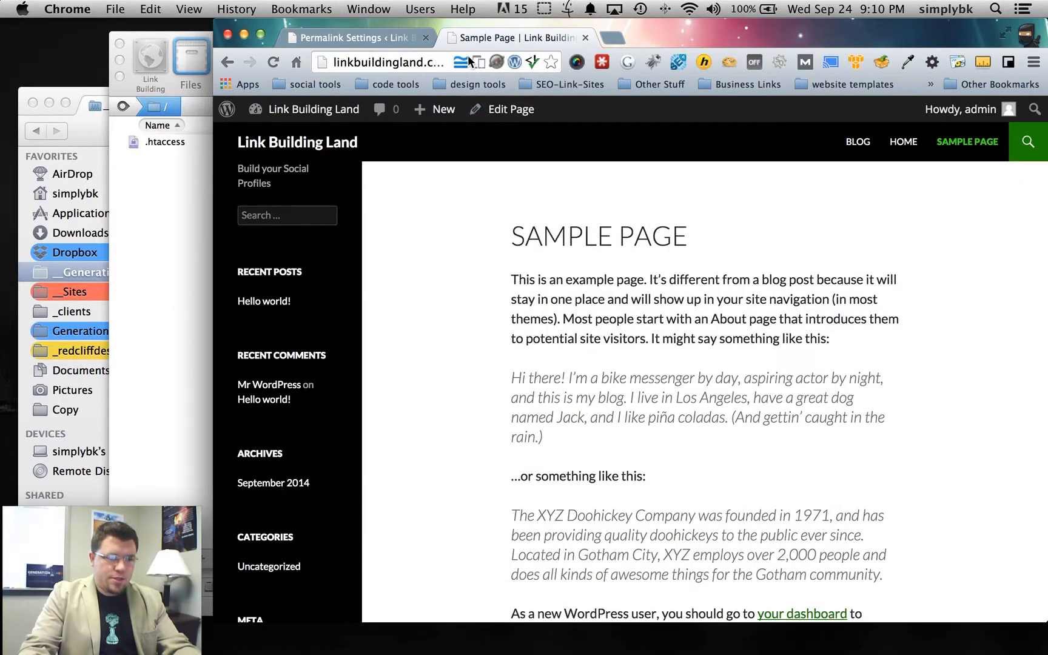
- Highlight the Sample Page's current ?page_id=2 address in the address bar
left_click(425, 61)
left_click(425, 60)
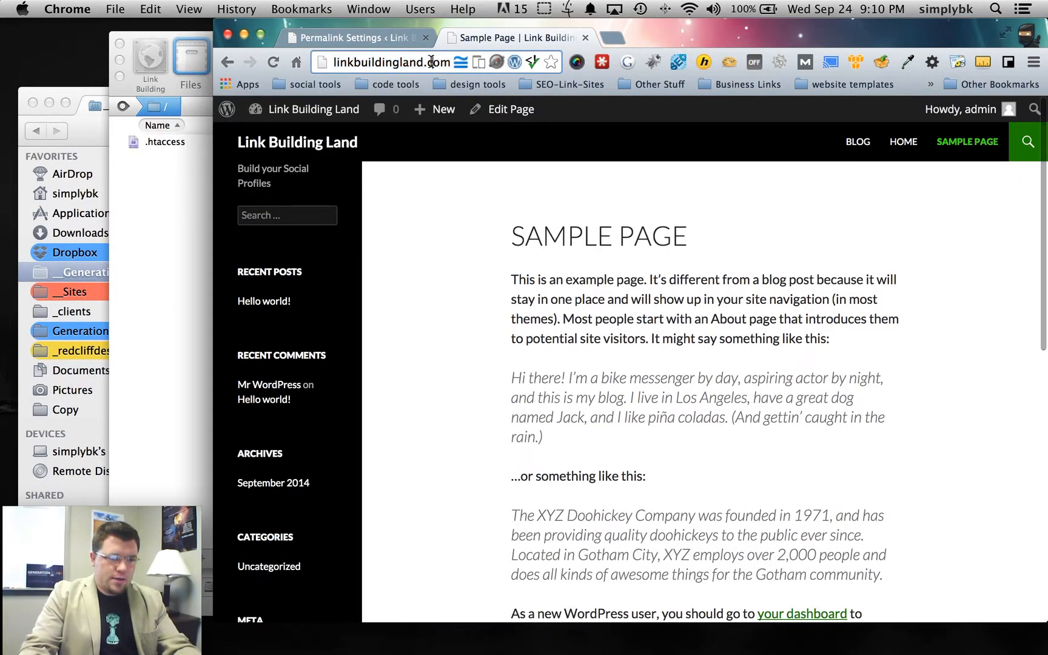
left_click_drag(416, 60, 542, 64)
left_click_drag(384, 63, 448, 64)
left_click(448, 65)
left_click_drag(384, 64, 459, 63)
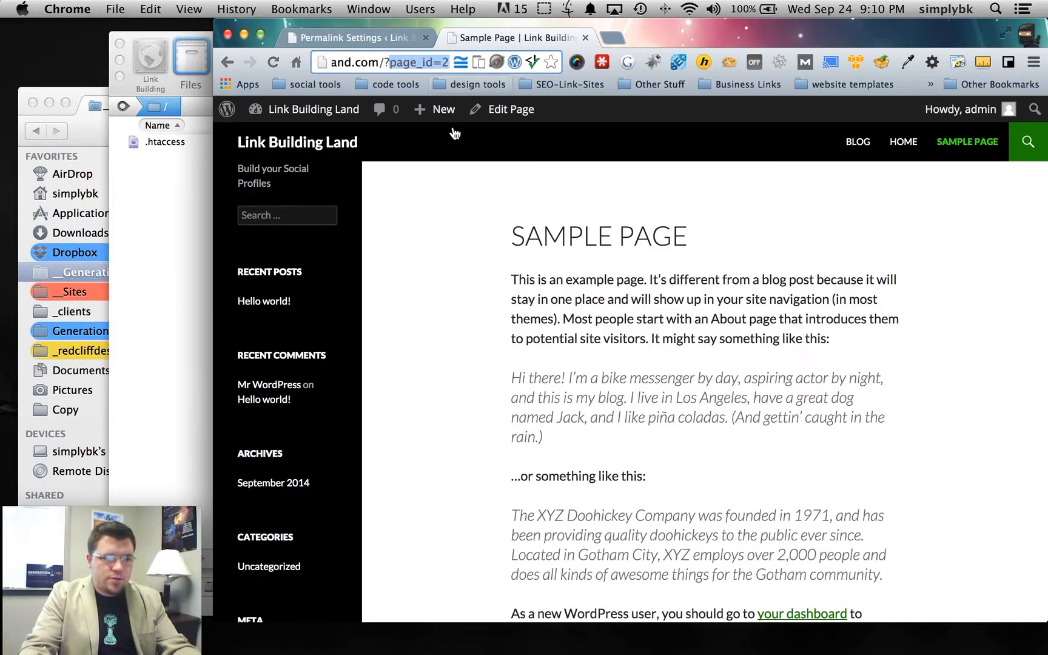
left_click(467, 351)
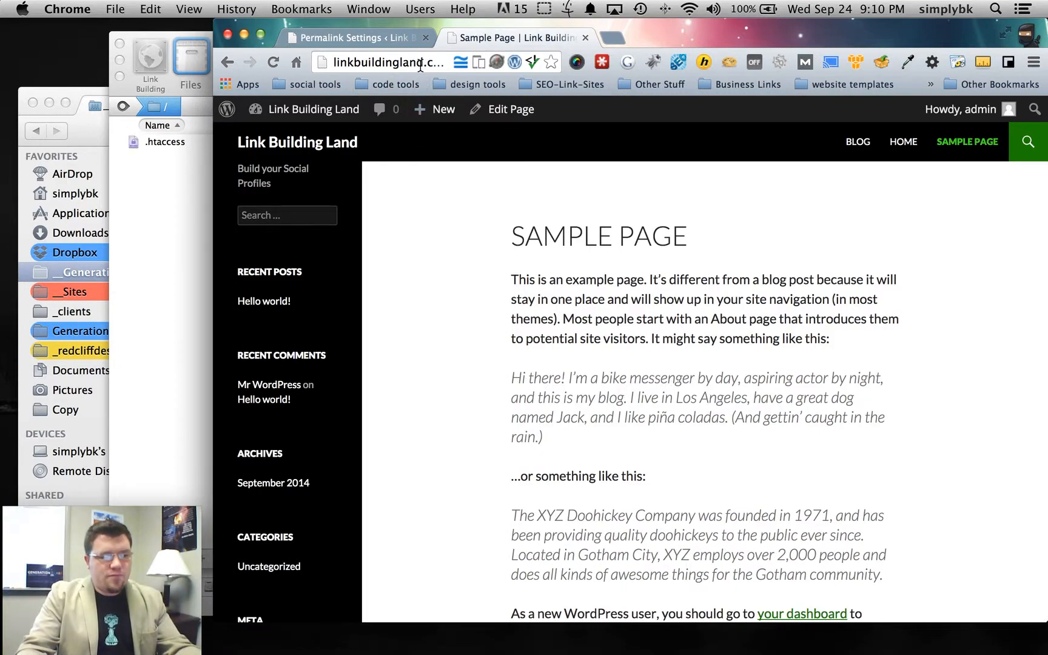
left_click_drag(433, 63, 573, 67)
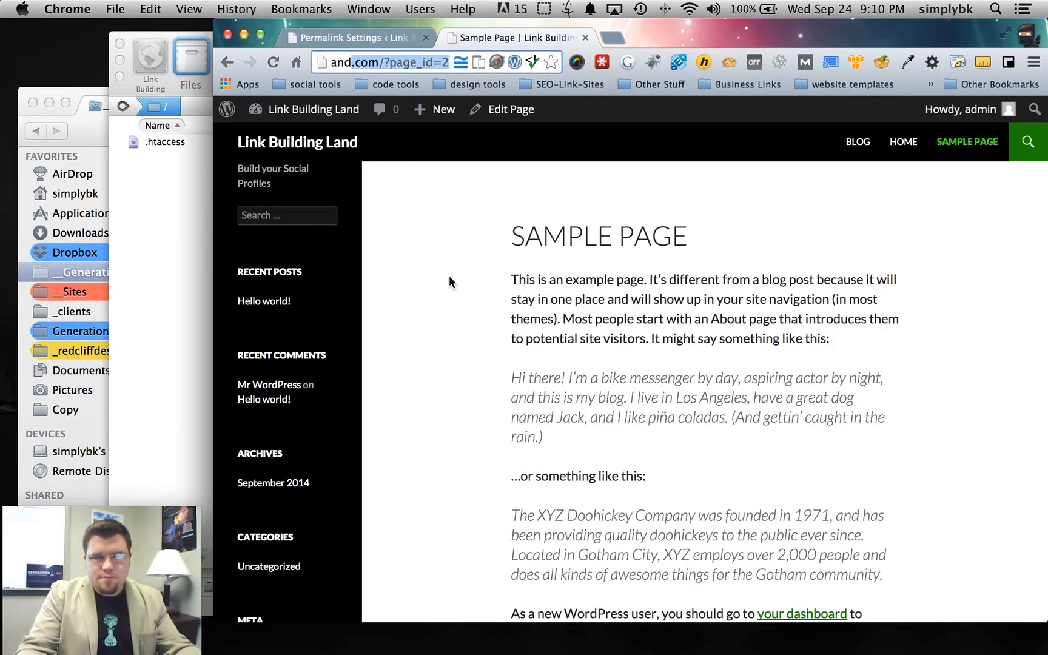
- Back in Permalink Settings, note the ?p=123 Default example and save Post name
left_click(380, 38)
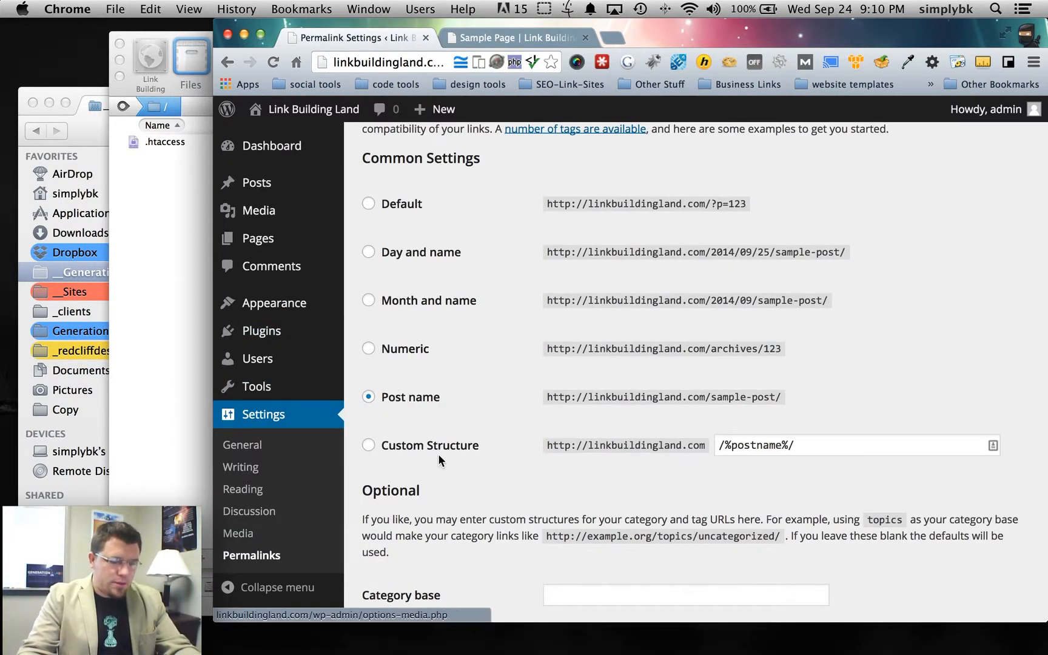
left_click_drag(712, 205, 750, 206)
left_click(761, 214)
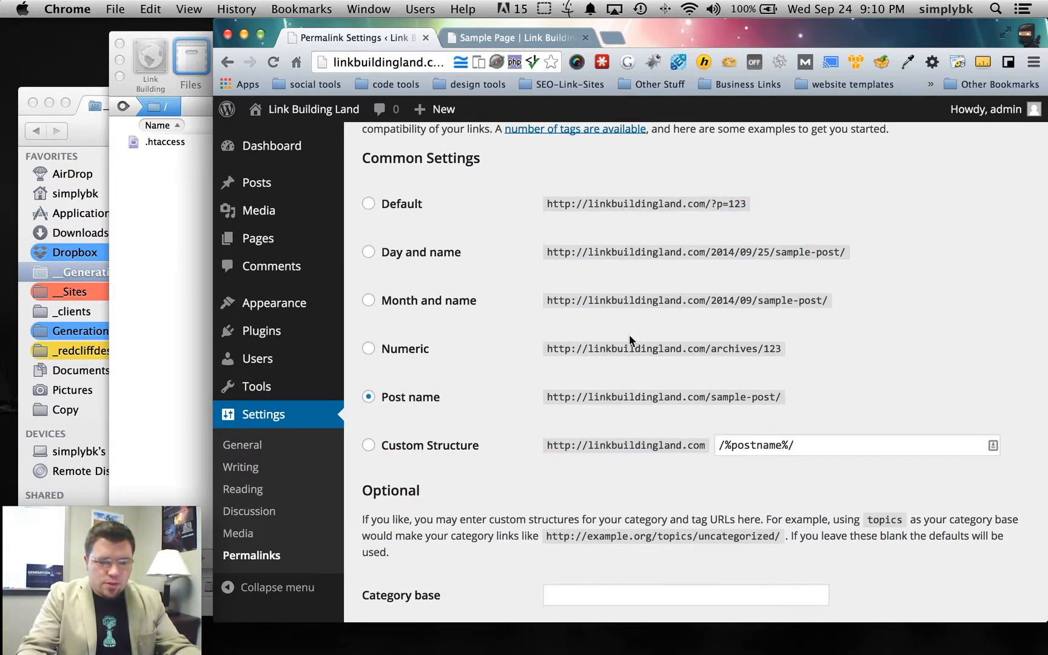
left_click(368, 397)
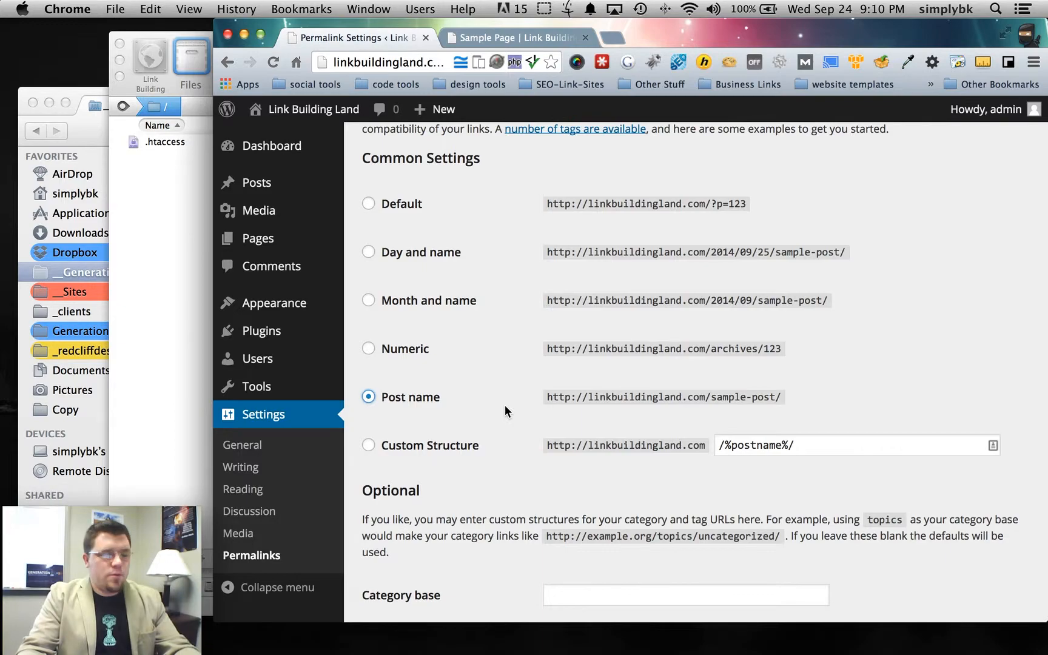
scroll(516, 401, "down", 4)
left_click(381, 592)
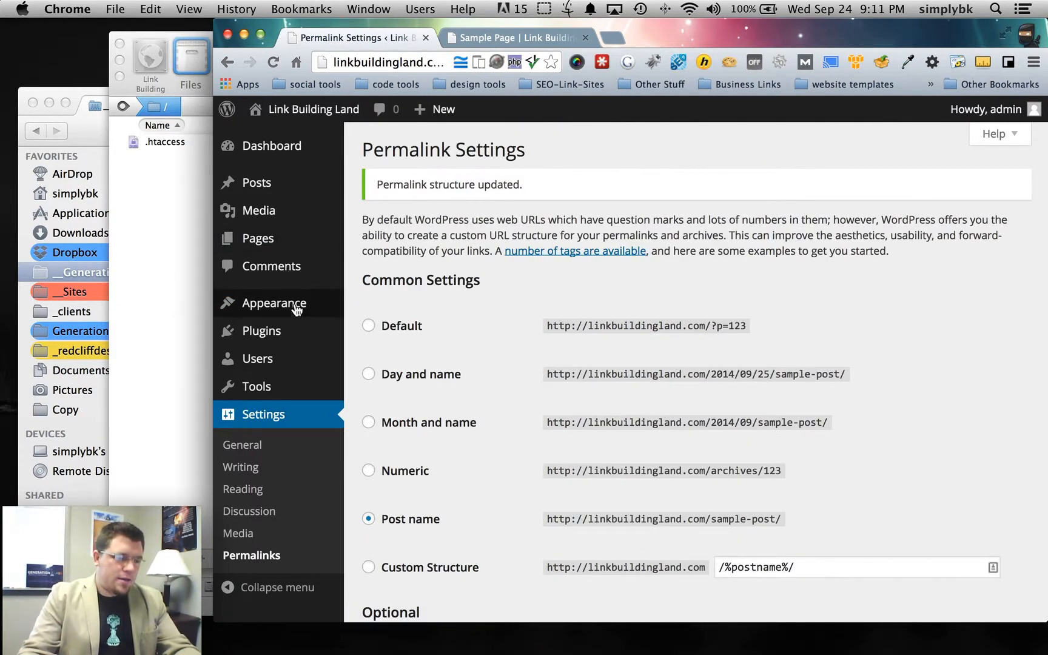
- Reload the Sample Page and highlight its new /sample-page/ address
left_click(460, 38)
left_click(273, 62)
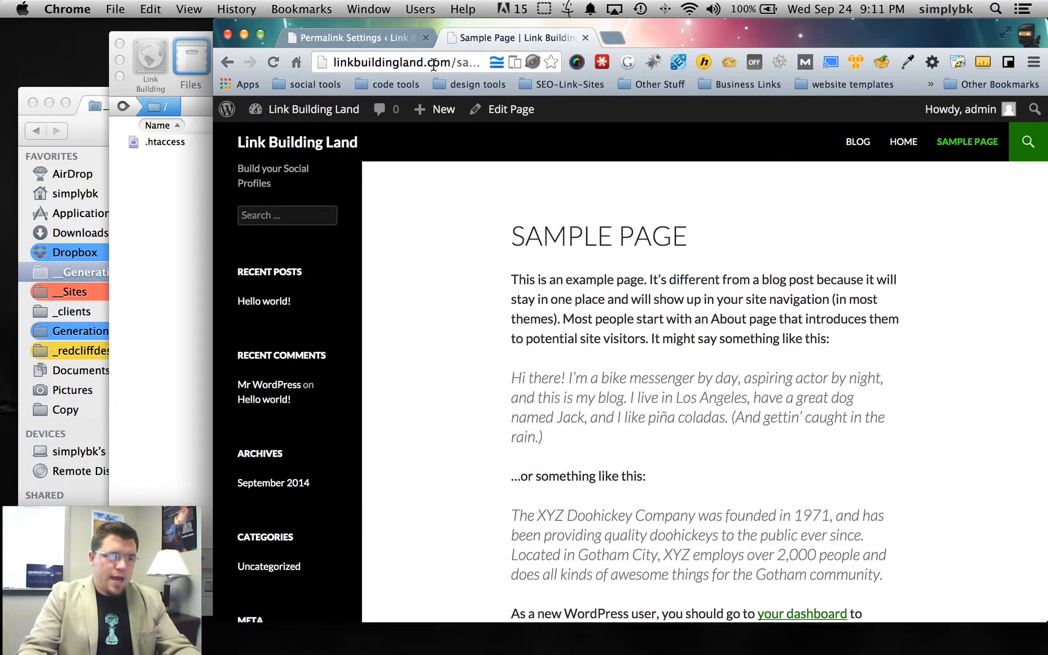
left_click_drag(438, 62, 540, 64)
left_click_drag(368, 62, 435, 61)
left_click(429, 313)
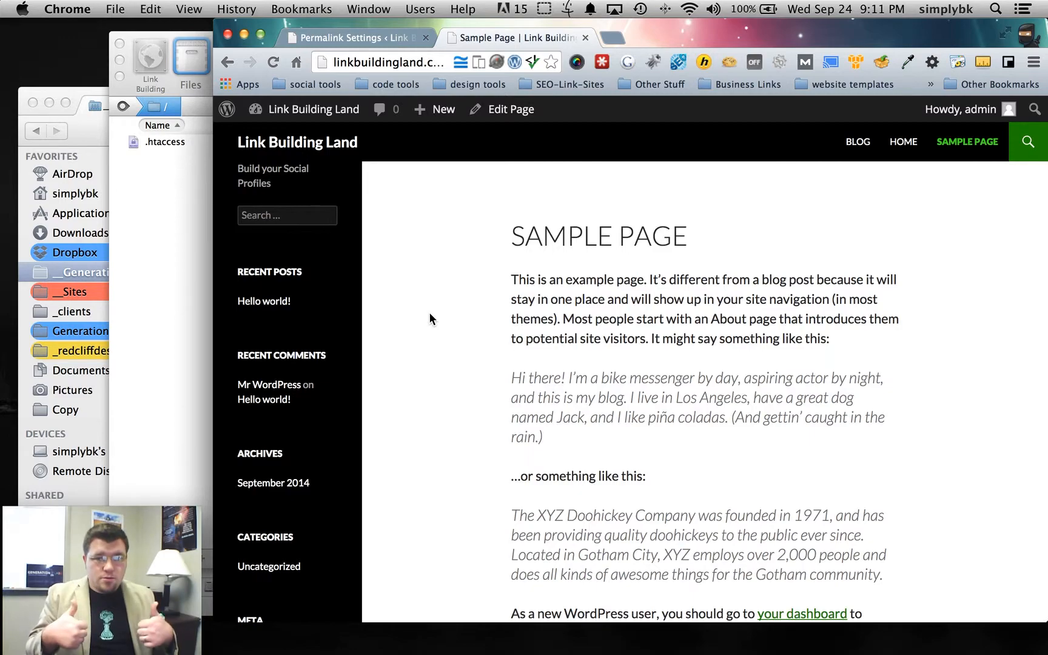
left_click(330, 38)
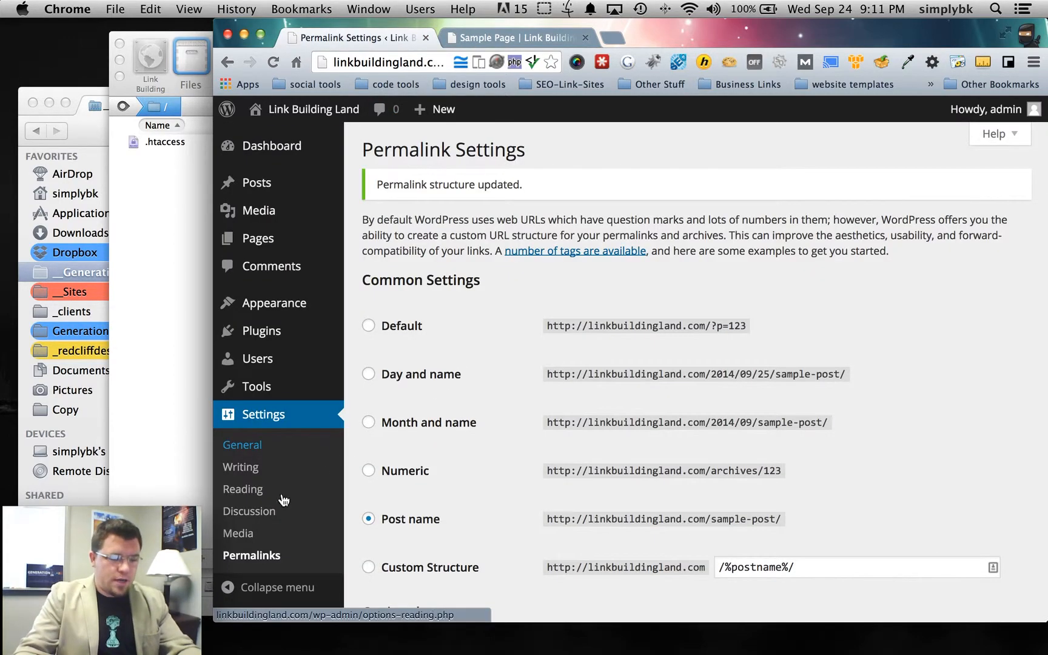
- In Media Settings, uncheck month- and year-based upload folders and save
left_click(243, 534)
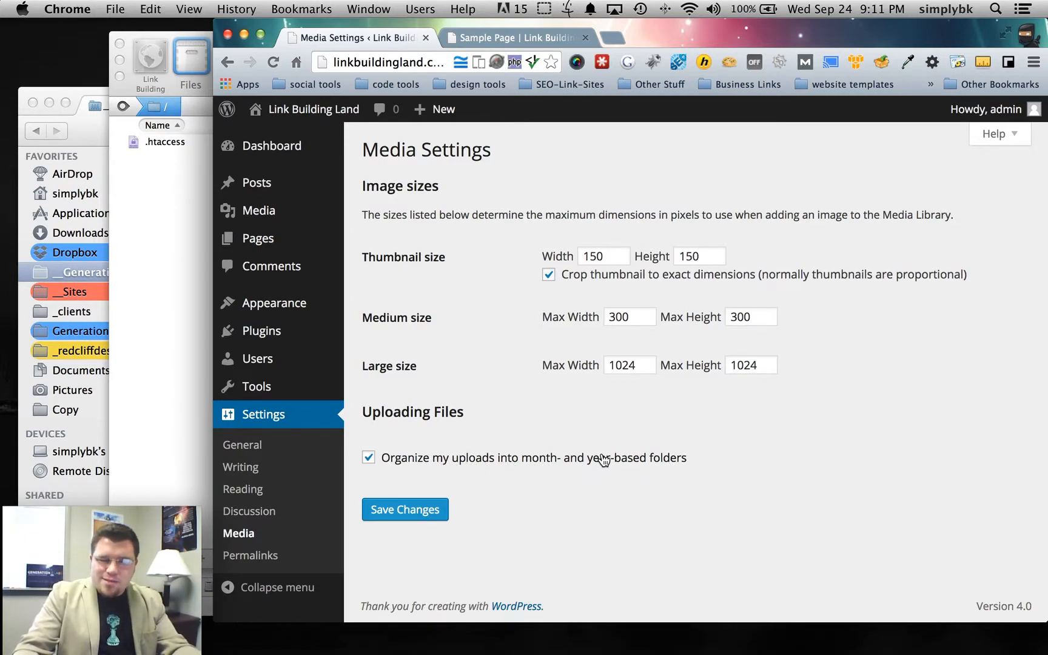
left_click(370, 458)
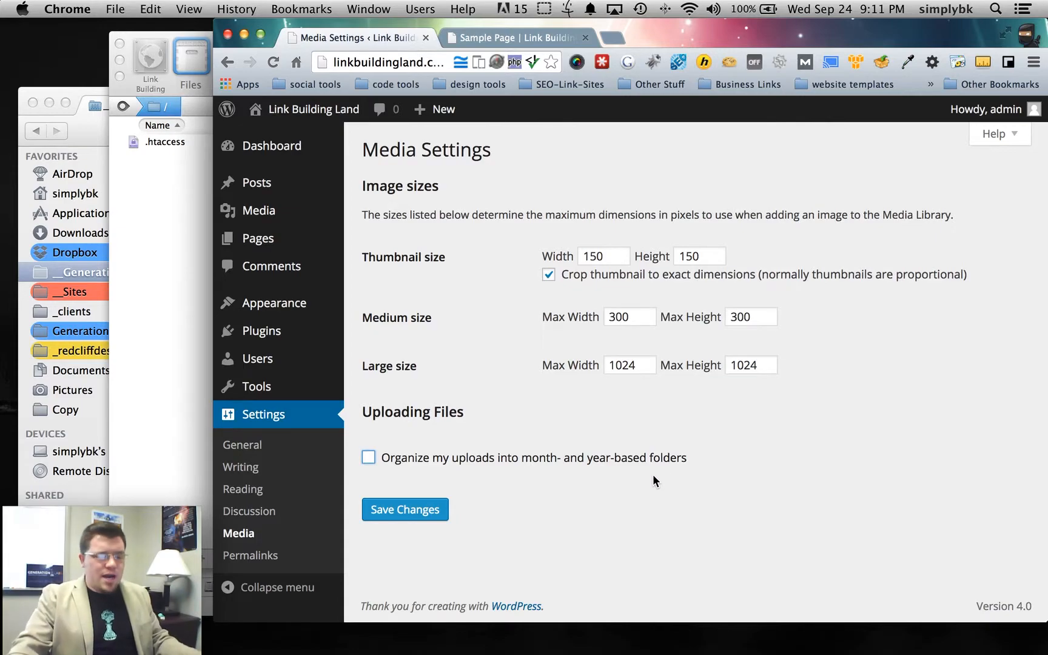
left_click(419, 508)
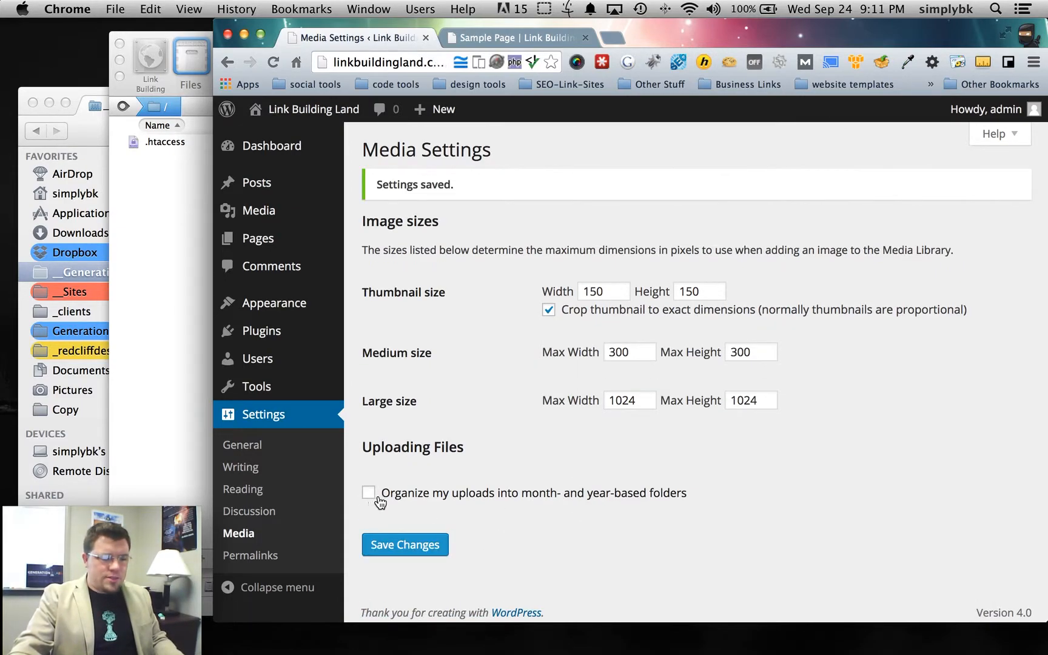
left_click(261, 511)
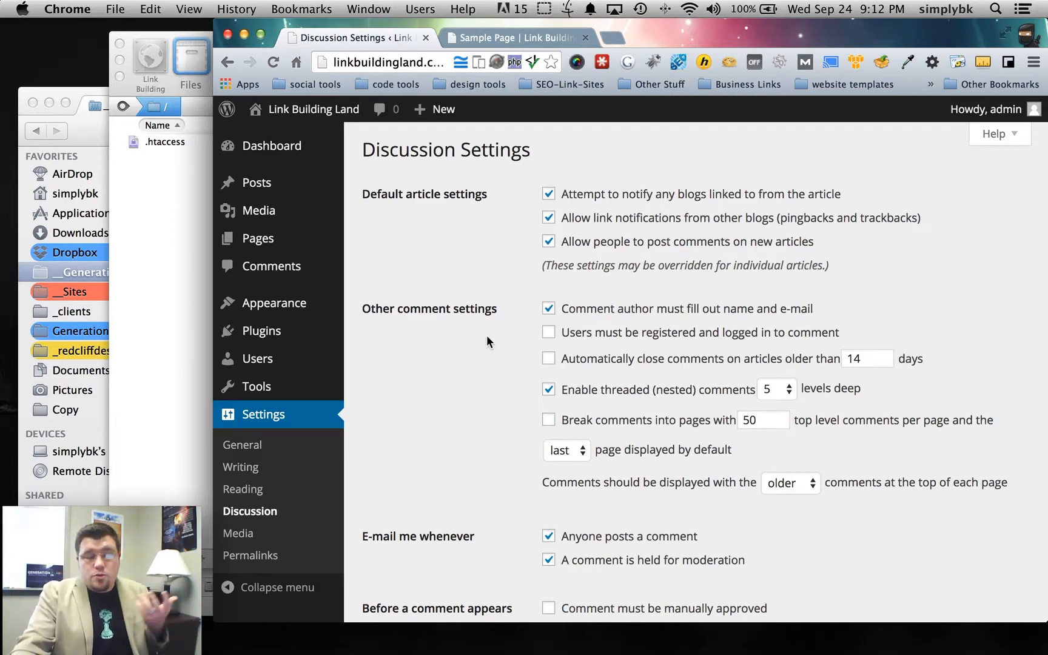
- In Discussion Settings, require users to be registered and logged in to comment
scroll(485, 346, "down", 1)
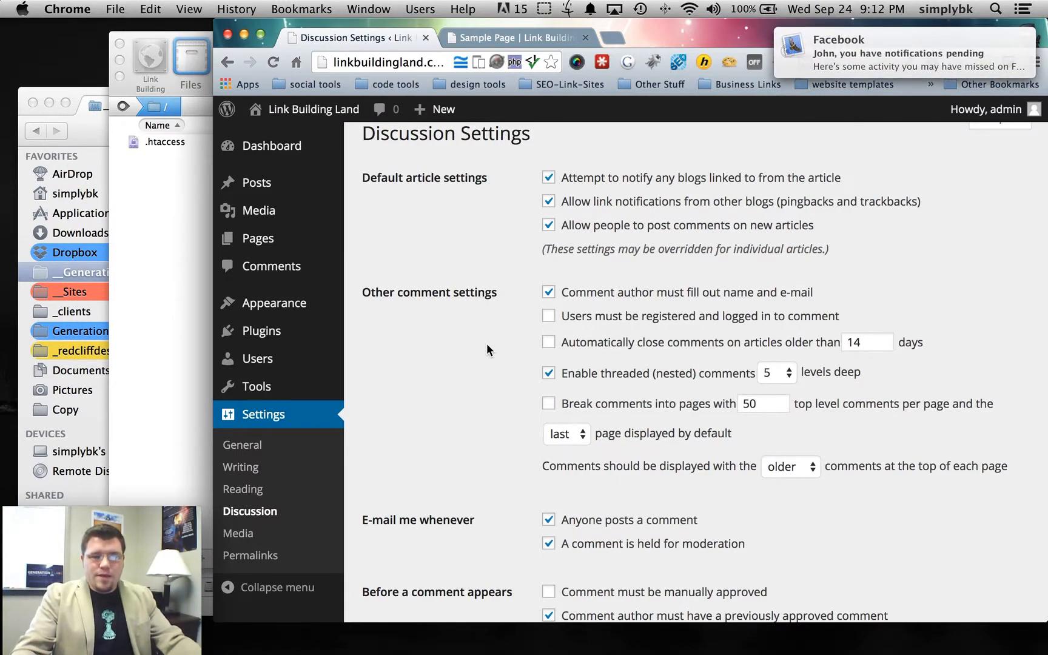
left_click_drag(852, 67, 980, 63)
left_click_drag(886, 64, 1047, 63)
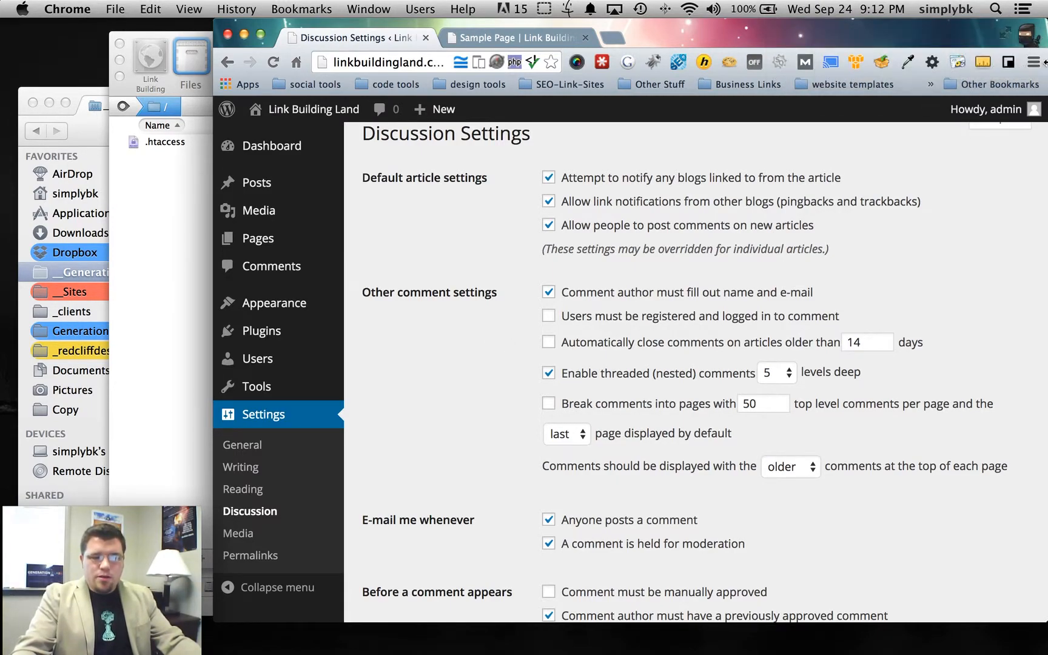
scroll(455, 412, "down", 1)
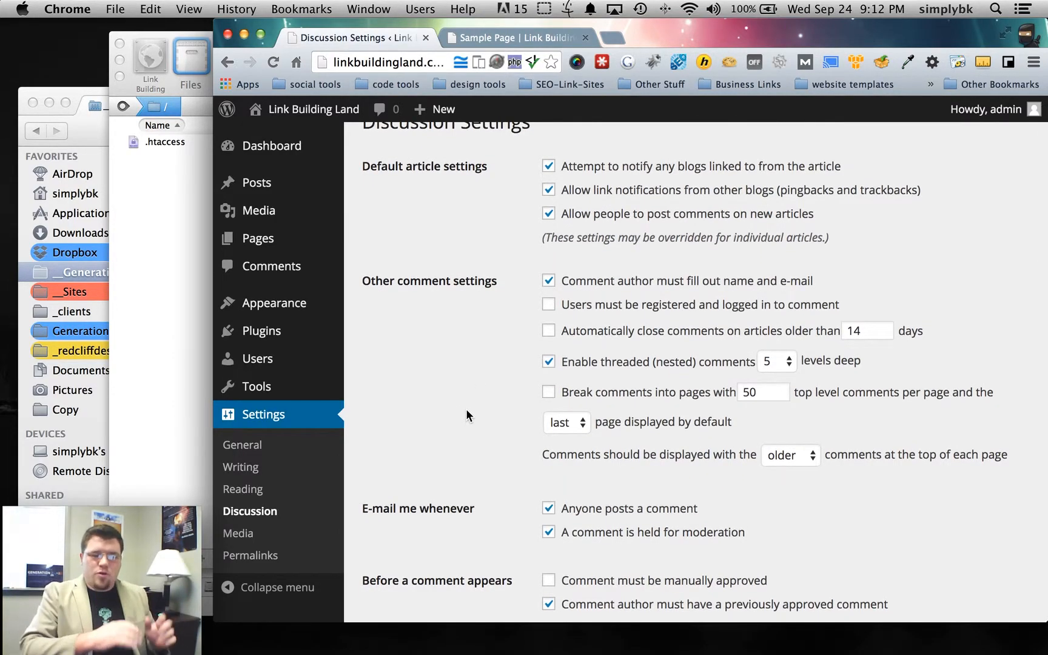
left_click(548, 304)
left_click_drag(849, 307, 546, 305)
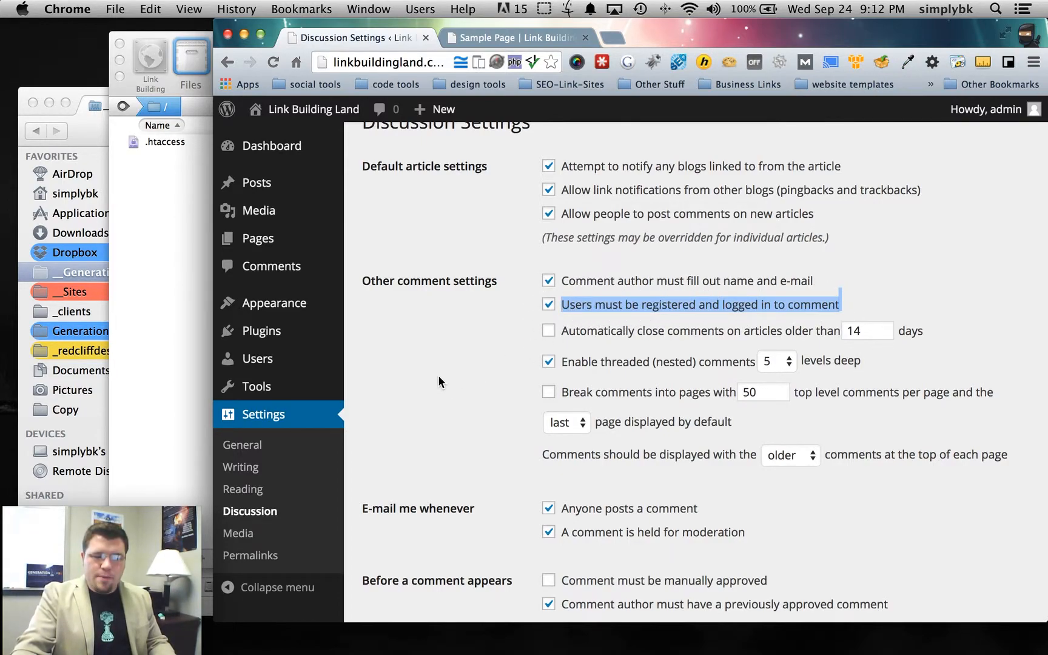
left_click(512, 308)
- Turn off e-mails for new comments and comments held for moderation, and save
scroll(477, 348, "down", 3)
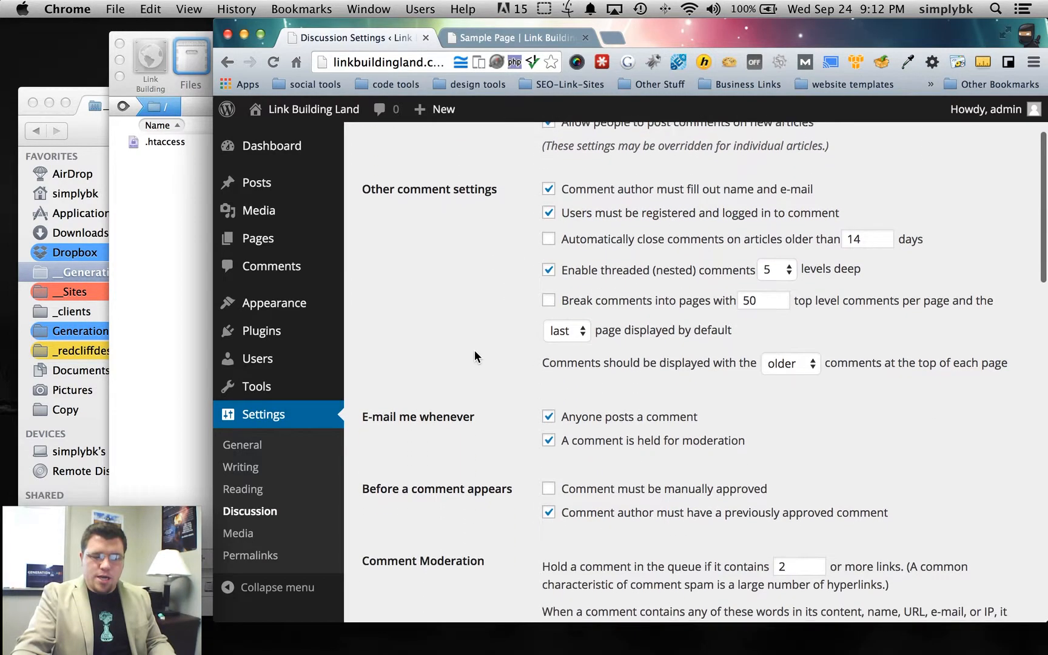
mouse_move(362, 407)
left_mouse_down()
mouse_move(484, 410)
mouse_move(365, 413)
left_mouse_up()
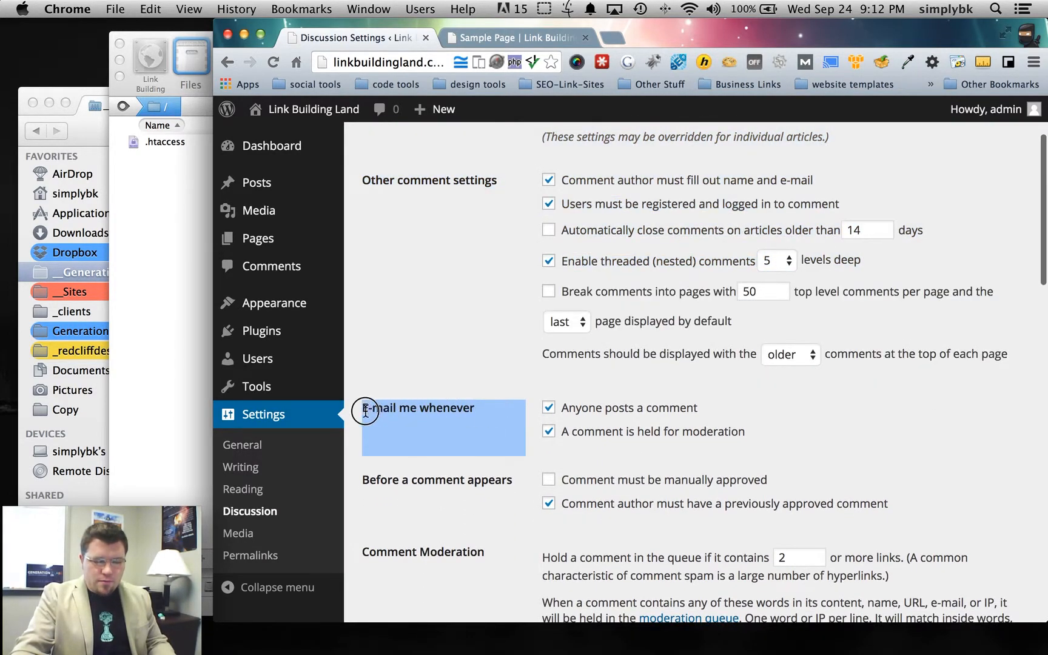
left_click(549, 410)
left_click(548, 433)
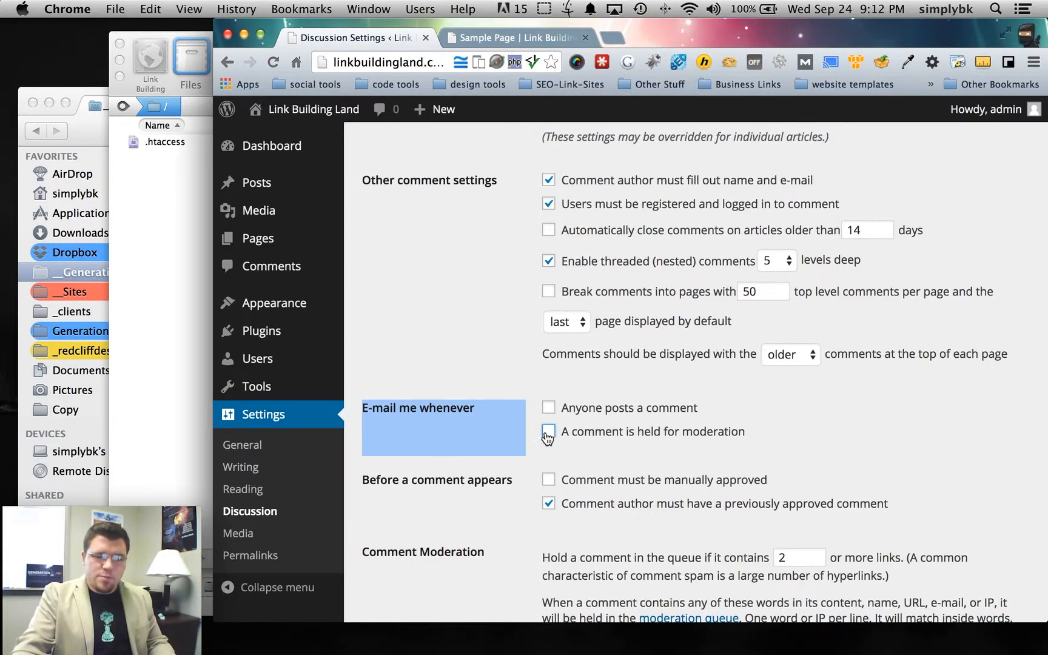
left_click(528, 424)
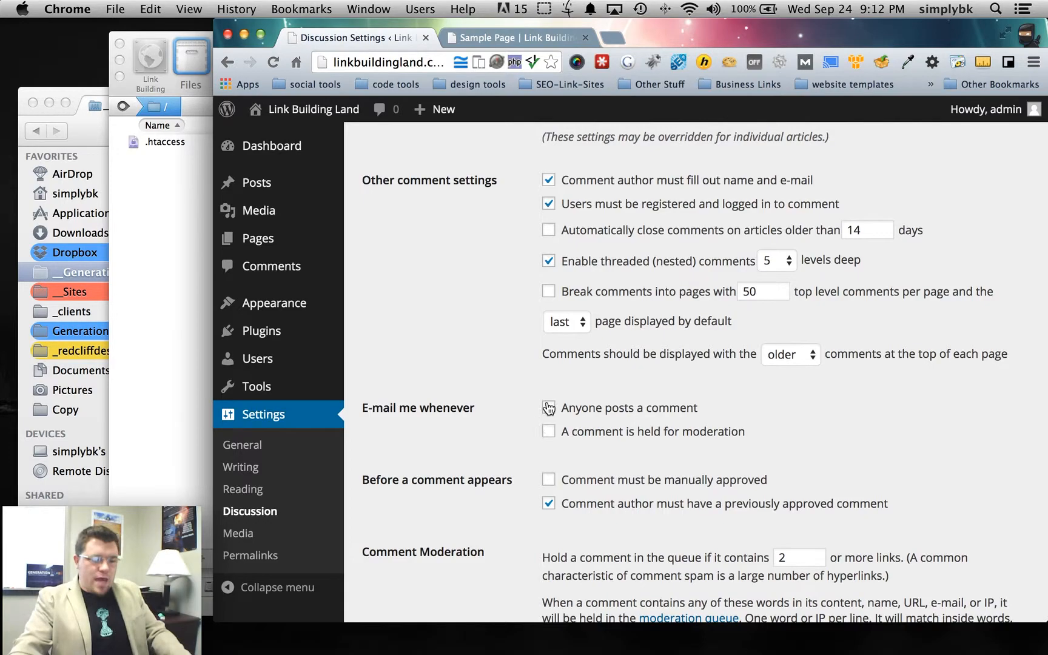
scroll(505, 430, "down", 10)
scroll(505, 434, "down", 15)
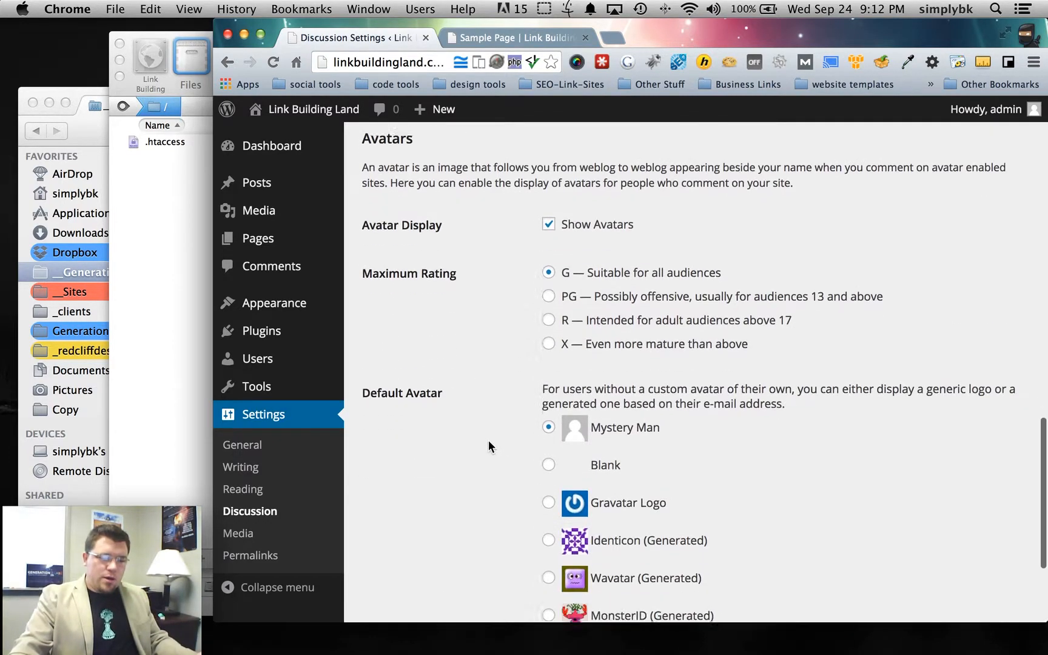
left_click(395, 545)
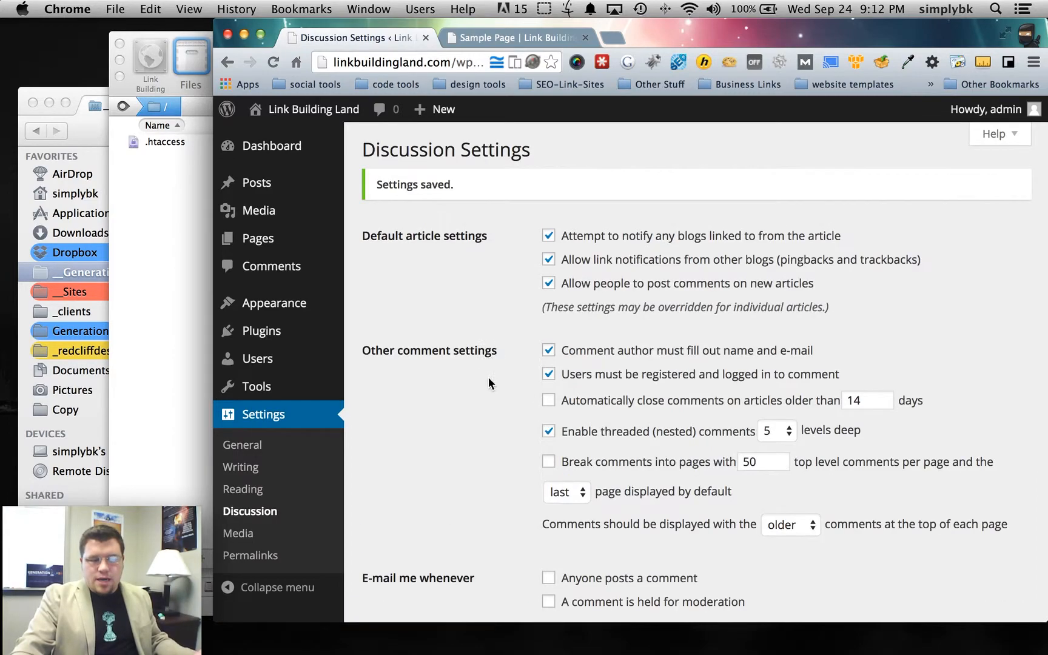
scroll(483, 385, "down", 20)
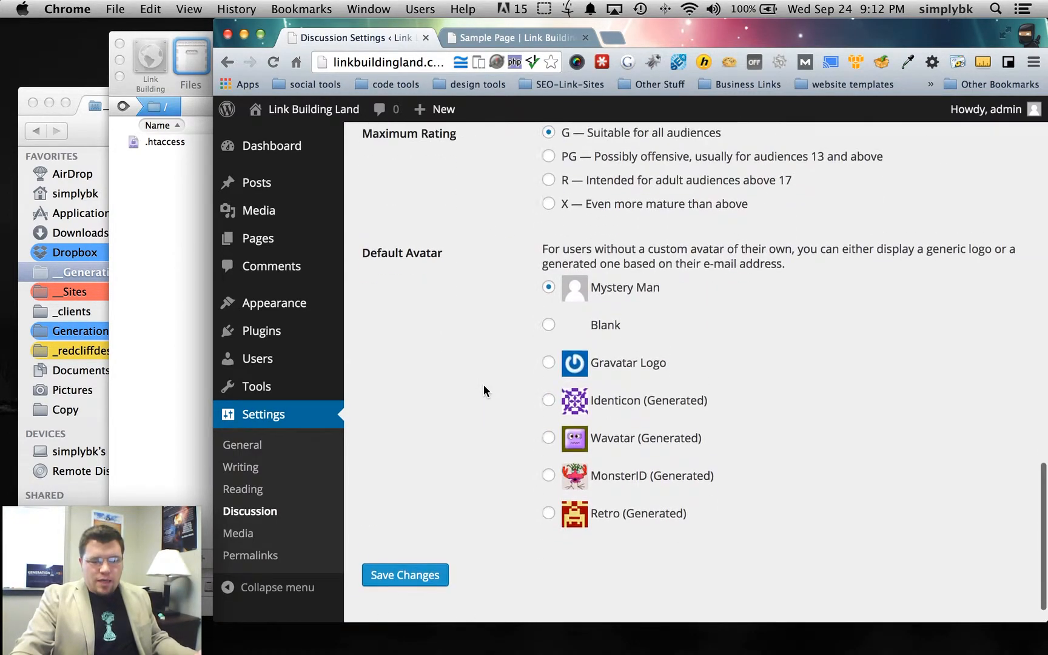
scroll(483, 384, "up", 5)
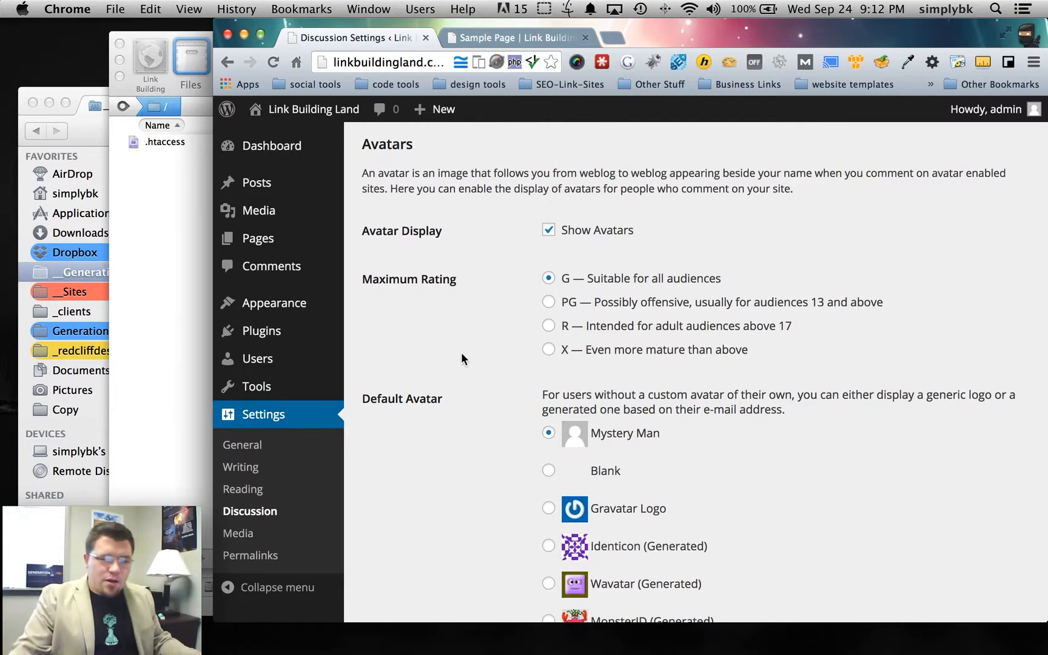
scroll(459, 360, "up", 10)
left_click(240, 497)
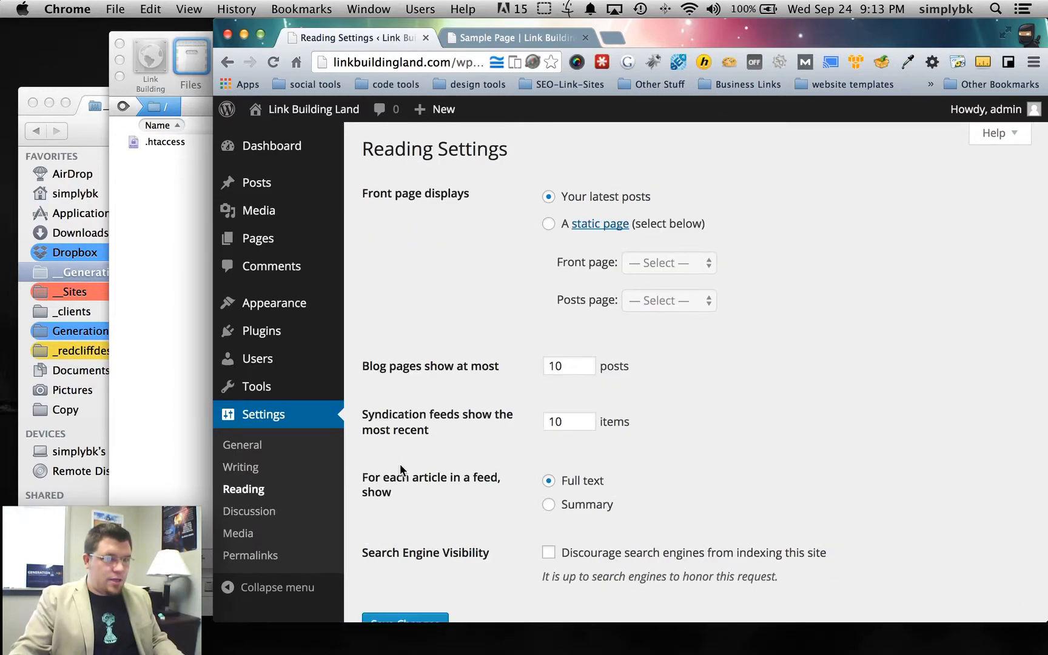
- Choose a static front page, with Home as the front page and Blog as the posts page
scroll(404, 463, "down", 1)
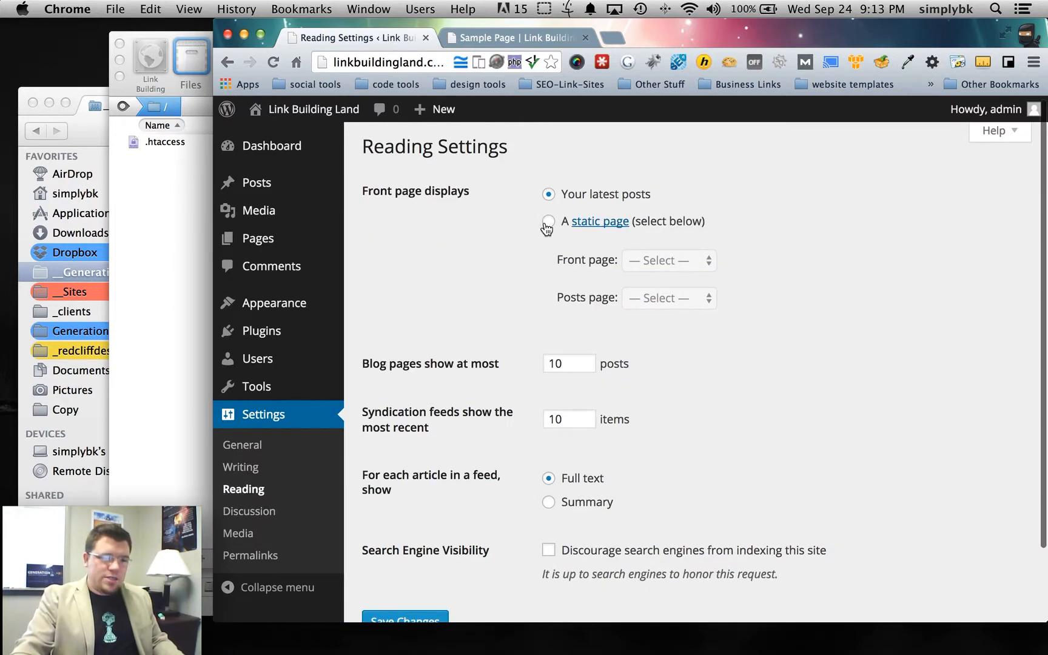
scroll(549, 230, "down", 1)
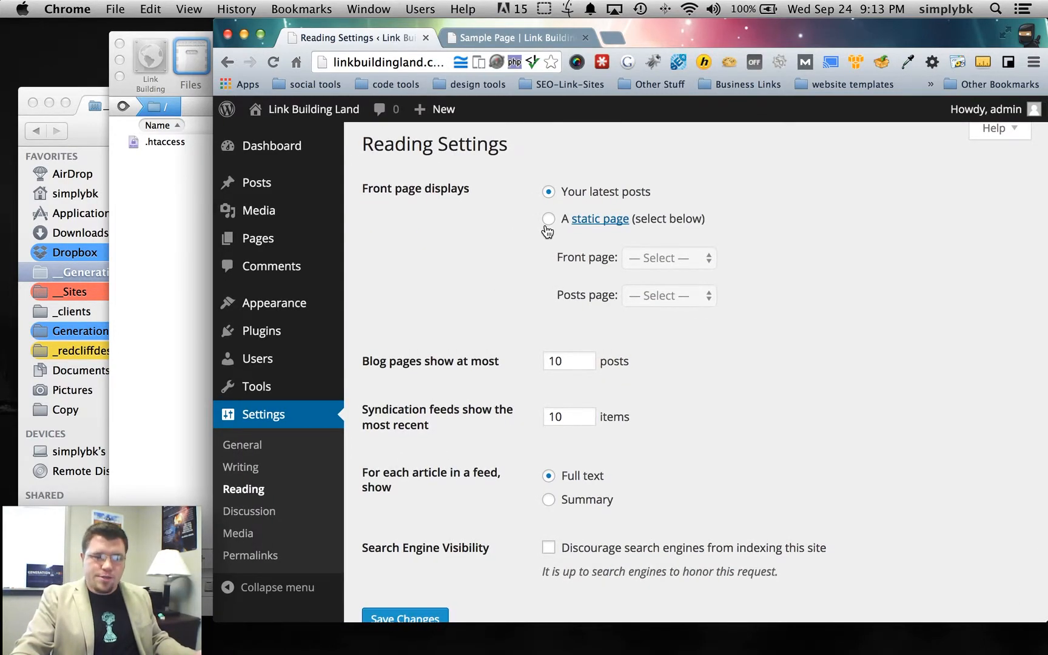
left_click(548, 219)
left_click(673, 258)
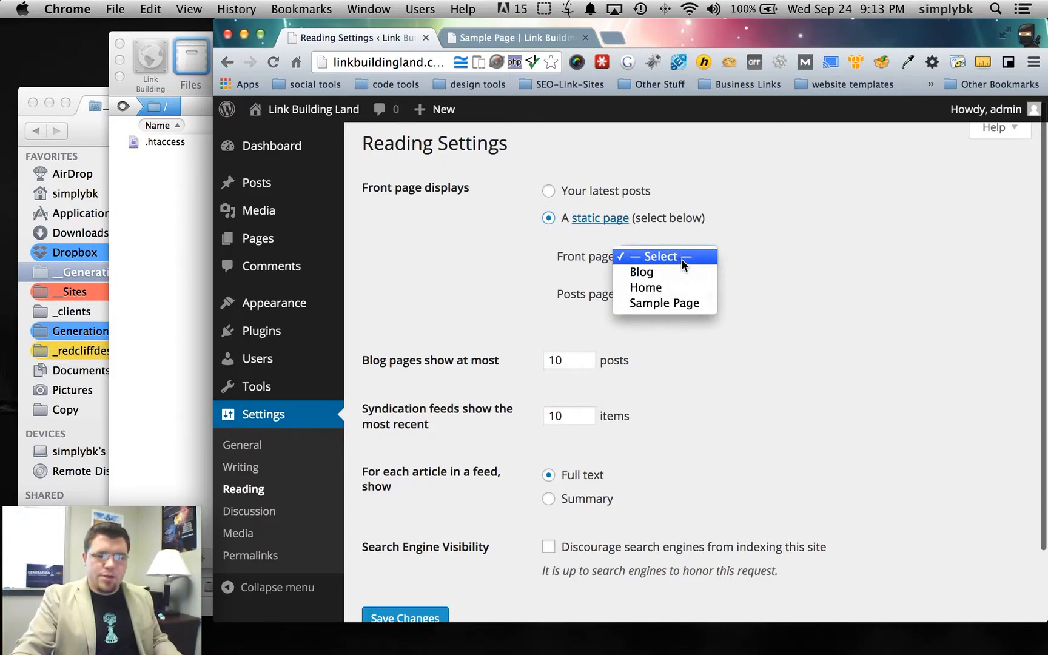
left_click(667, 288)
left_click(670, 292)
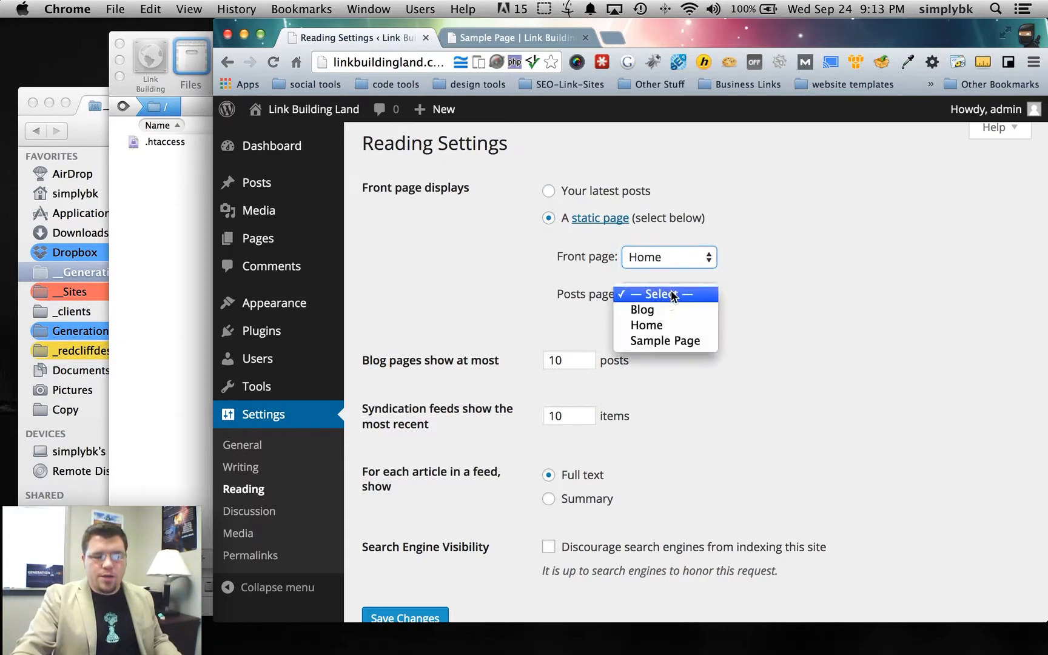
left_click(669, 308)
left_click_drag(552, 294, 586, 307)
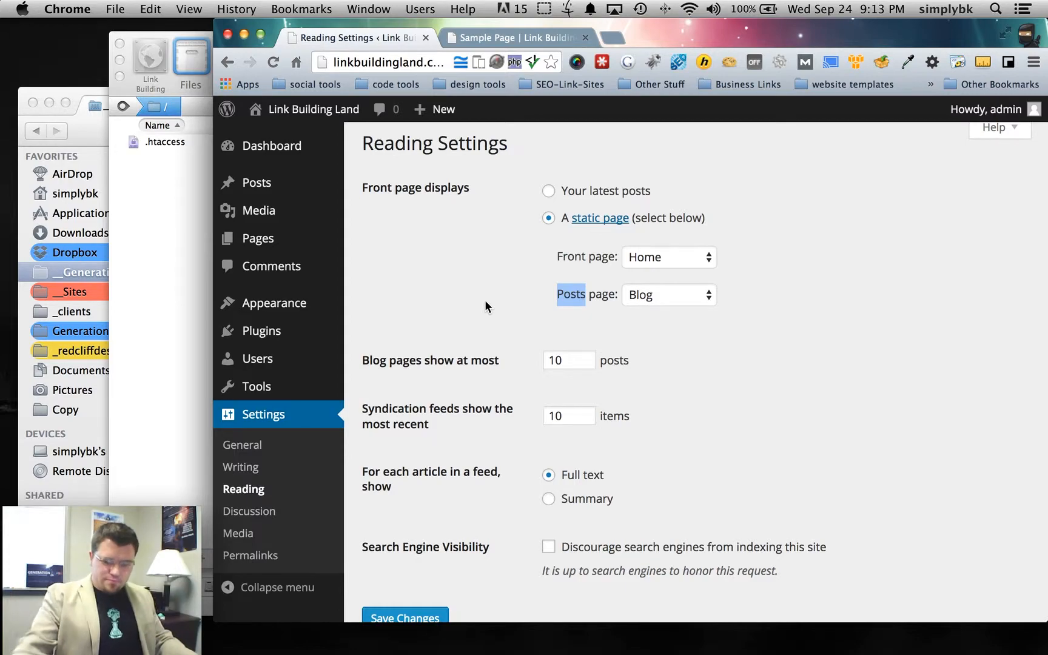
left_click(507, 296)
- Save the Reading settings and review the saved blog pages setting
scroll(503, 305, "down", 2)
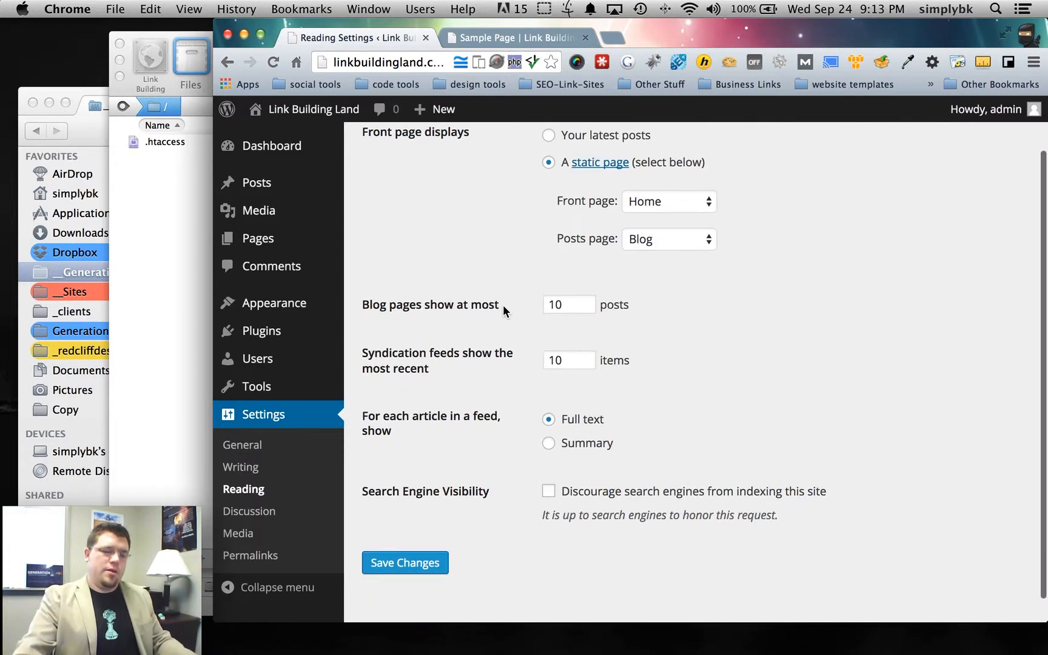
scroll(493, 376, "down", 1)
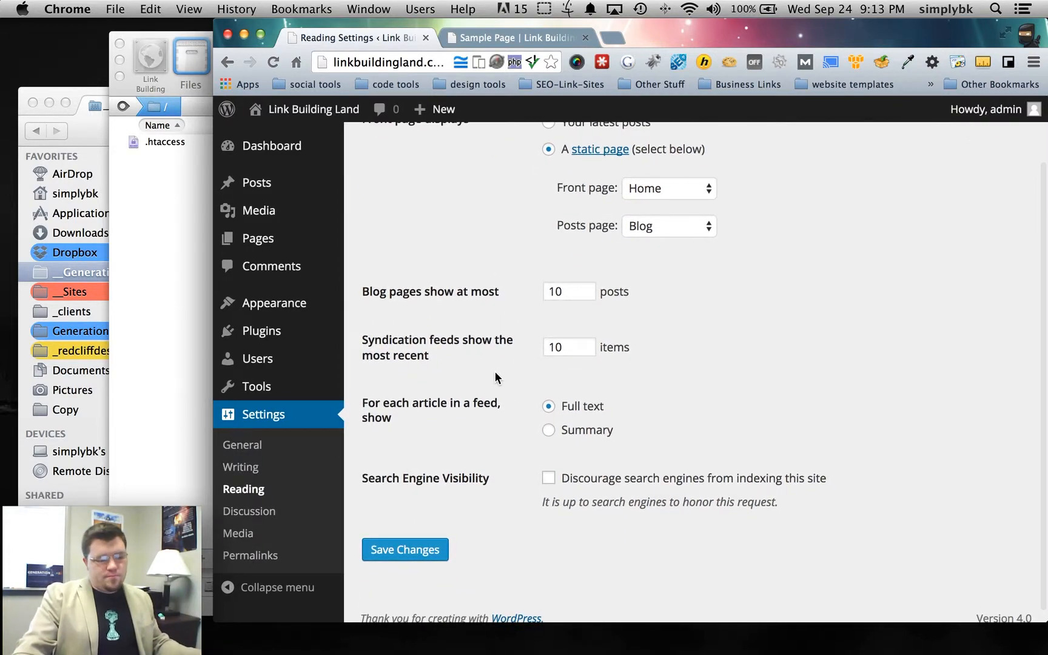
scroll(495, 377, "up", 3)
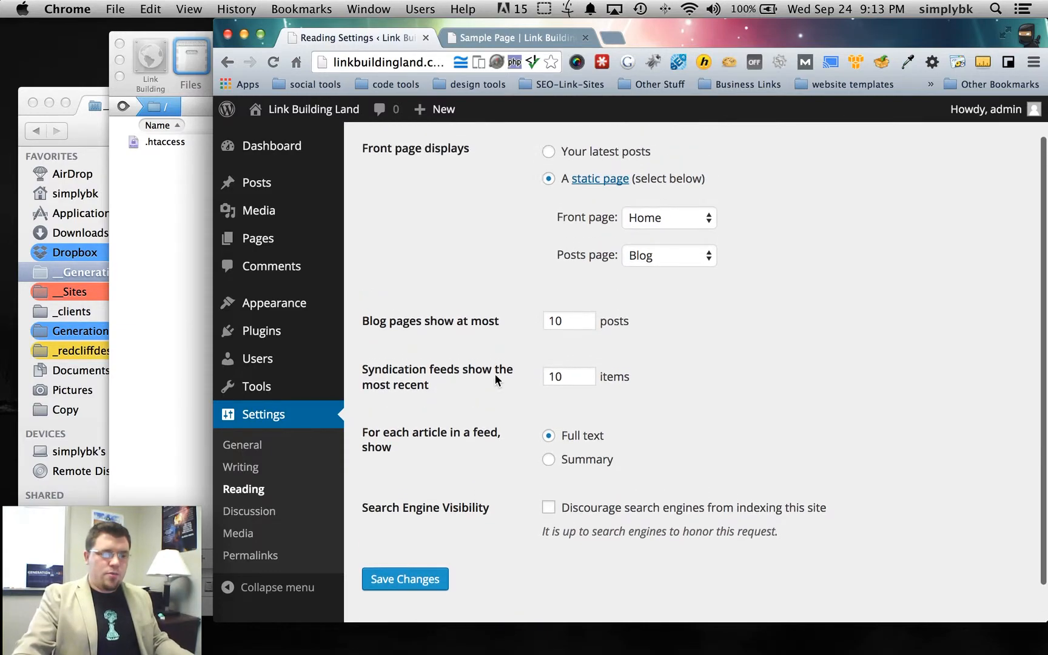
scroll(494, 373, "down", 3)
left_click(379, 535)
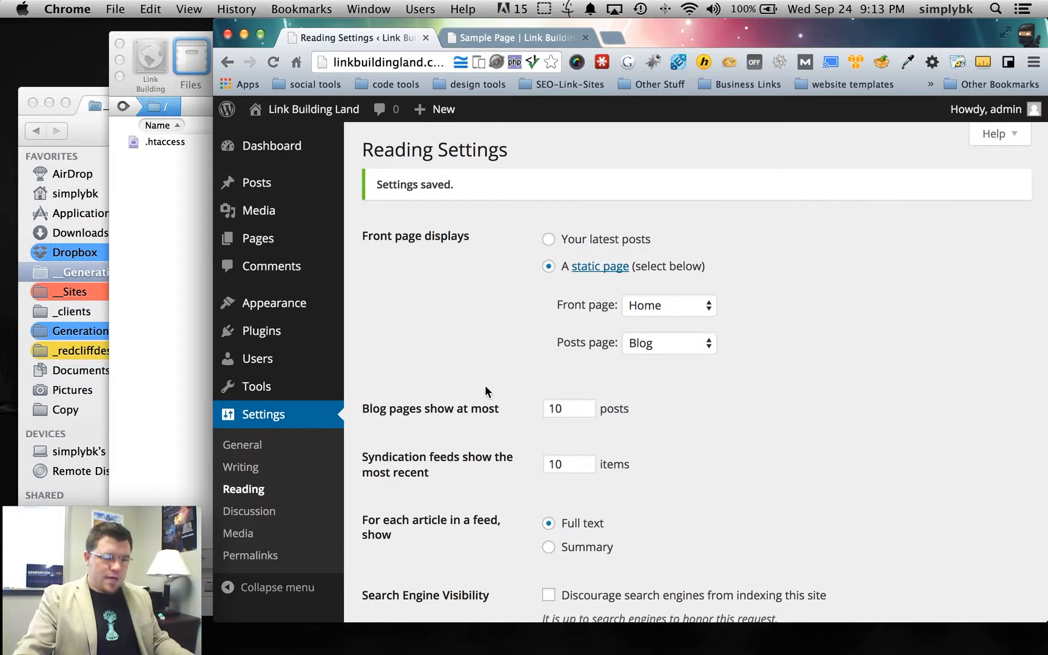
scroll(479, 381, "down", 5)
mouse_move(361, 278)
left_mouse_down()
mouse_move(501, 283)
mouse_move(365, 289)
left_mouse_up()
left_click(505, 283)
left_click(508, 289)
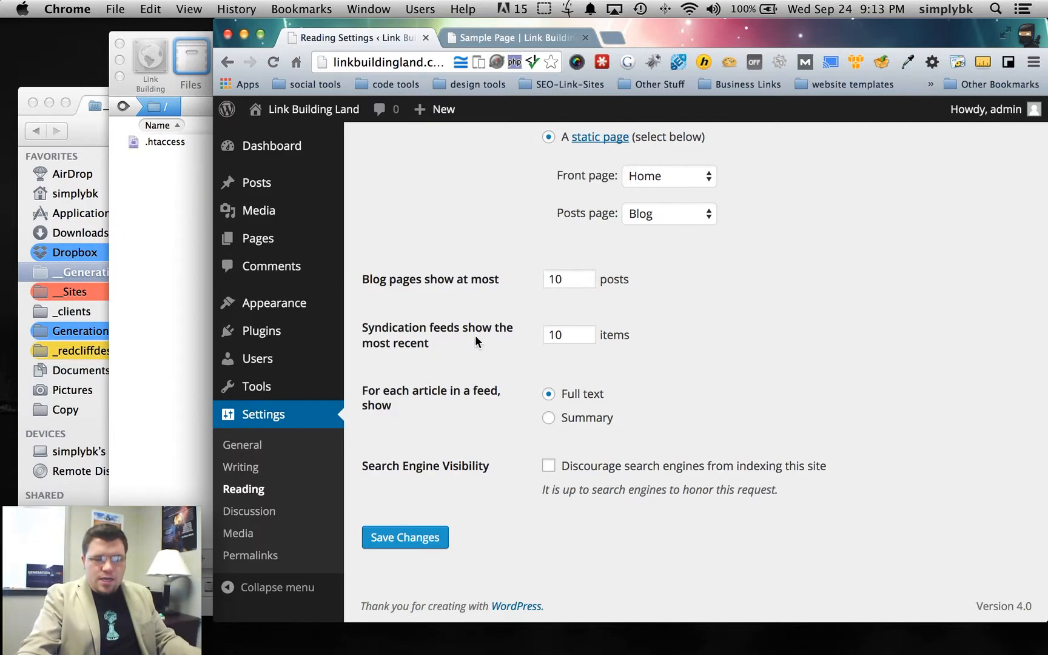
scroll(476, 337, "up", 5)
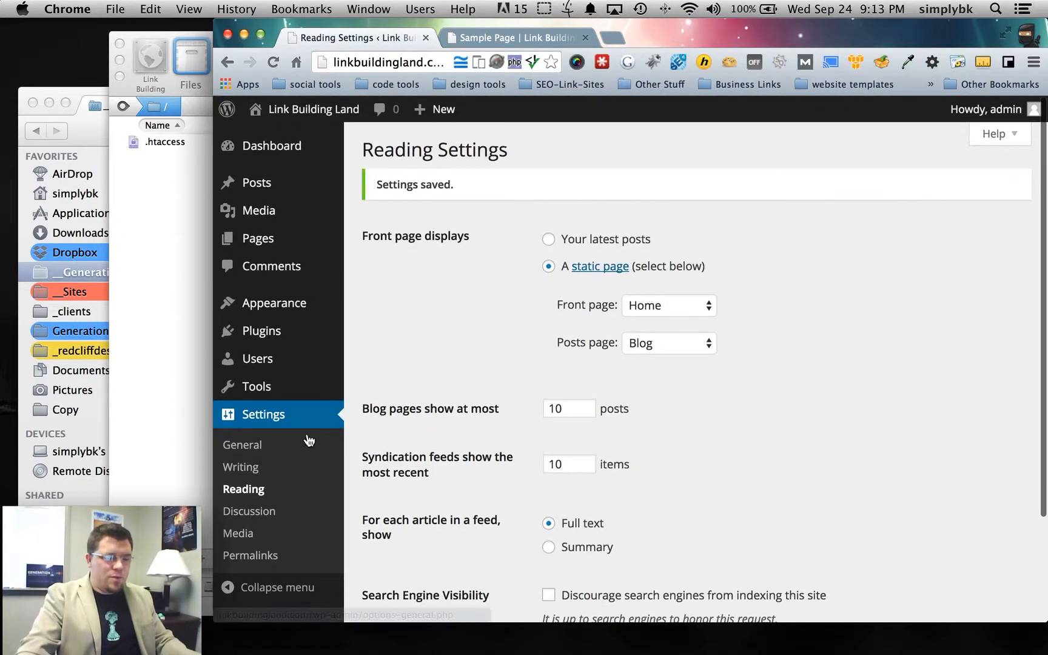
left_click(237, 472)
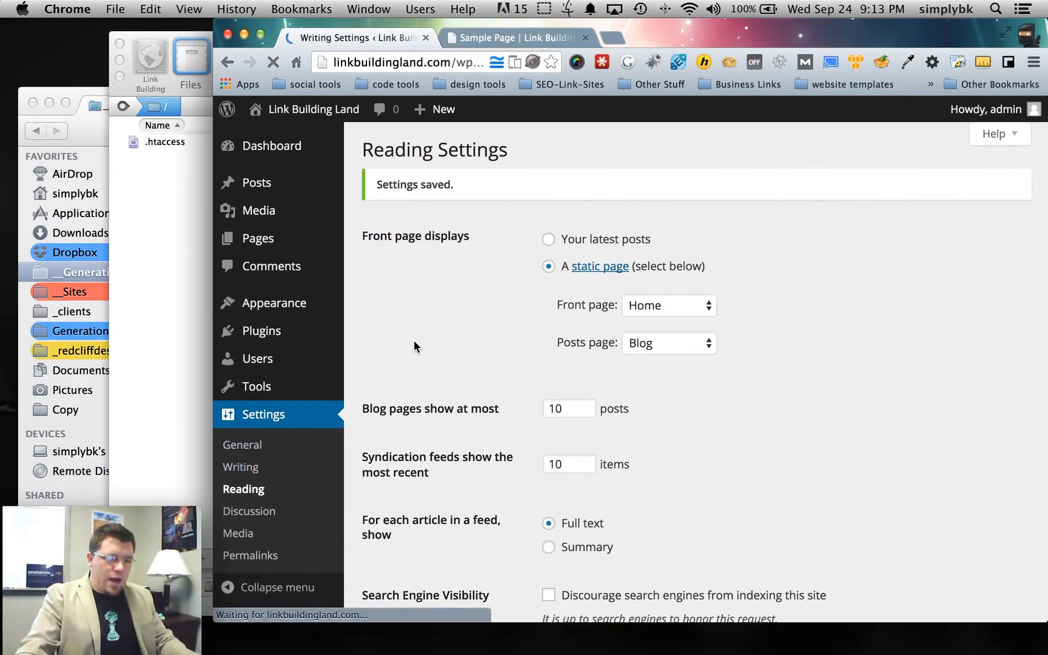
scroll(491, 354, "down", 5)
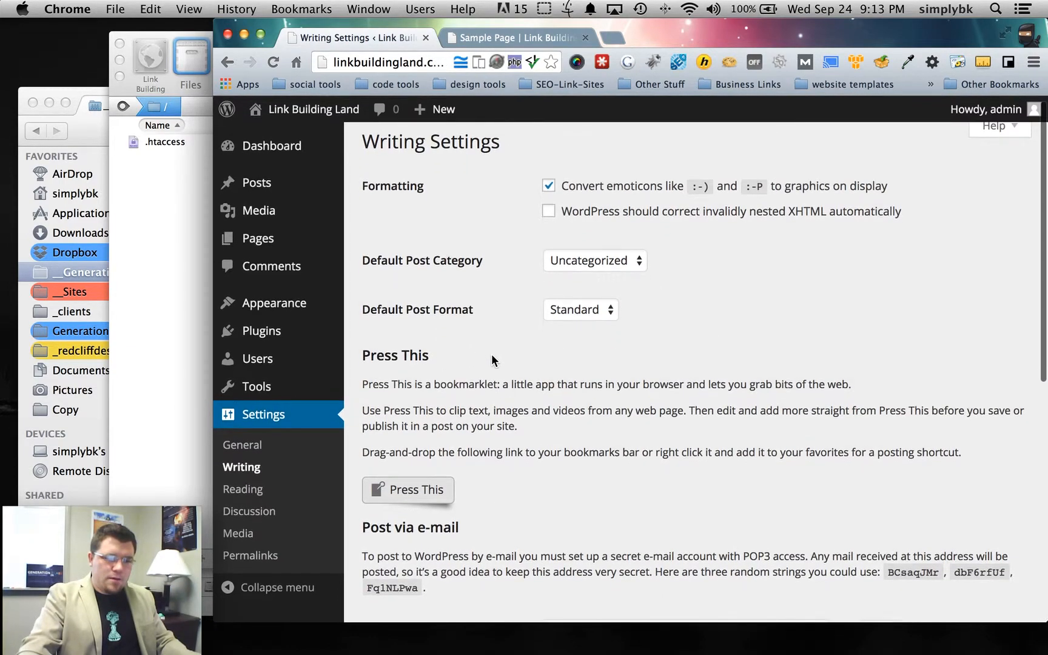
scroll(491, 353, "up", 10)
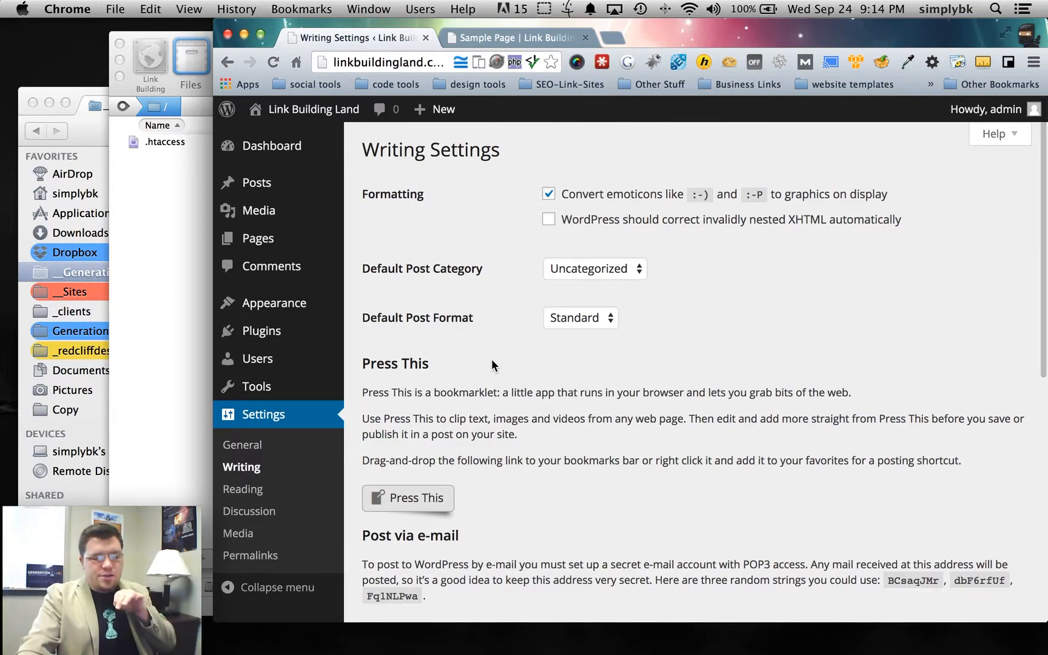
scroll(491, 361, "down", 7)
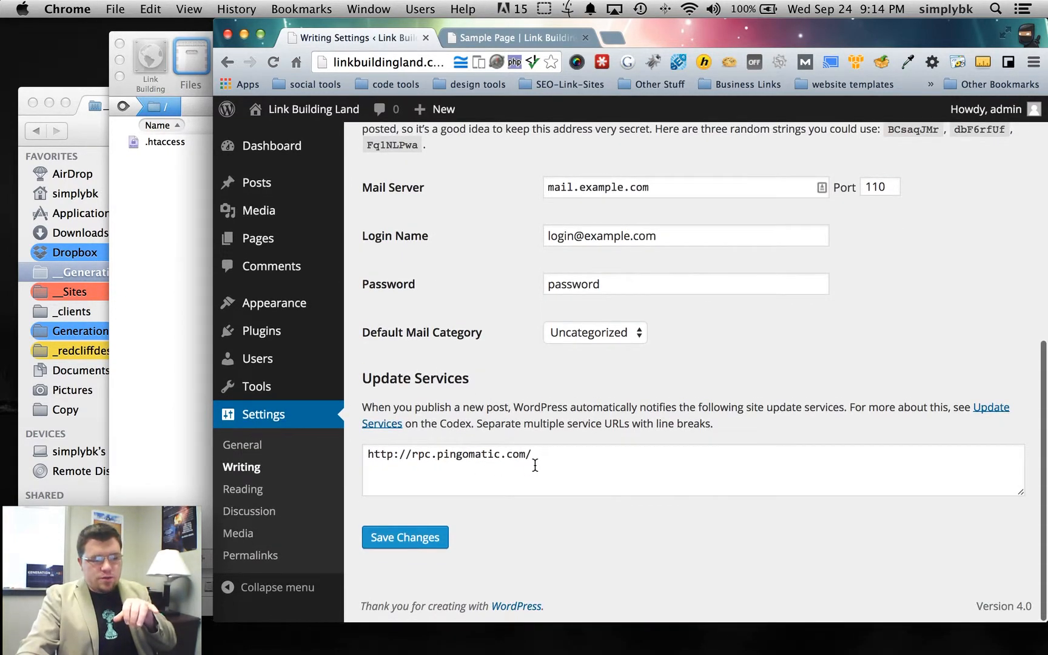
left_click_drag(554, 456, 360, 450)
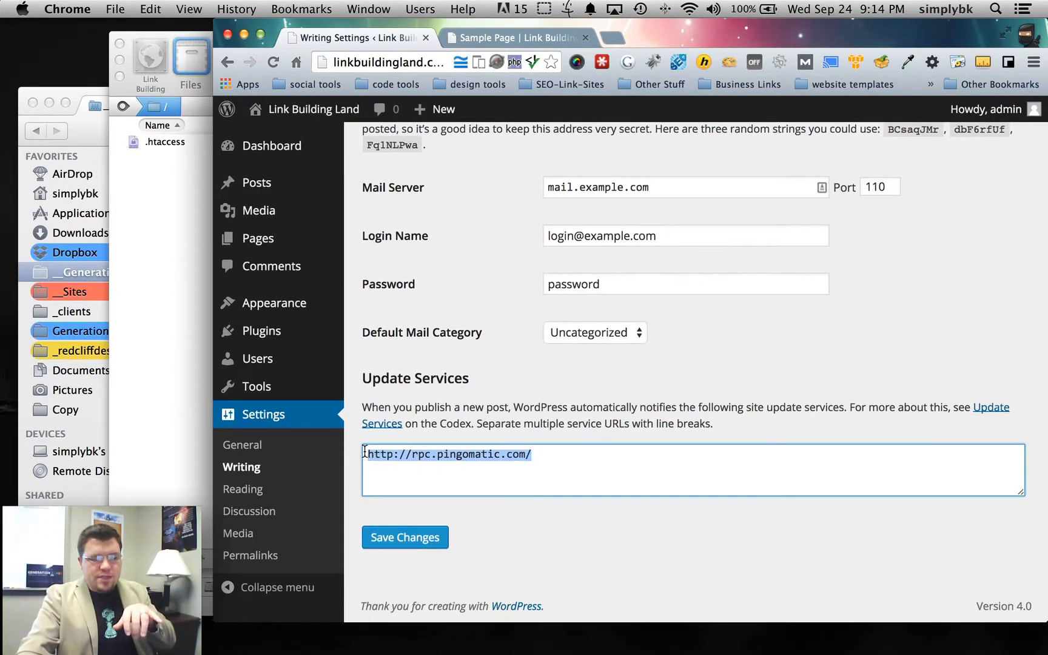
left_click(589, 461)
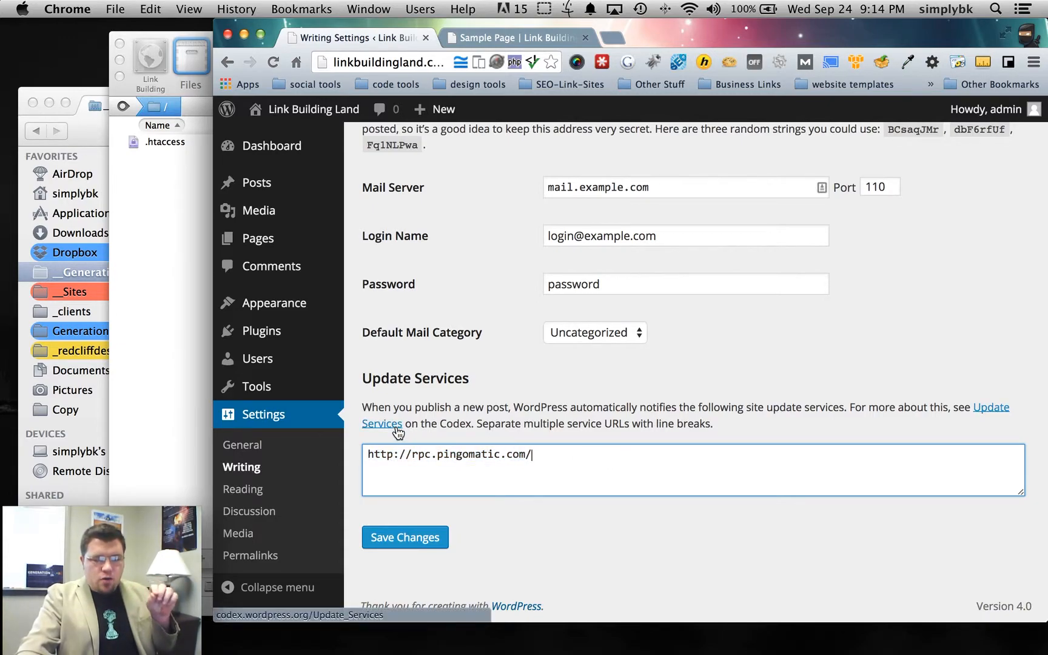
left_click_drag(540, 456, 364, 453)
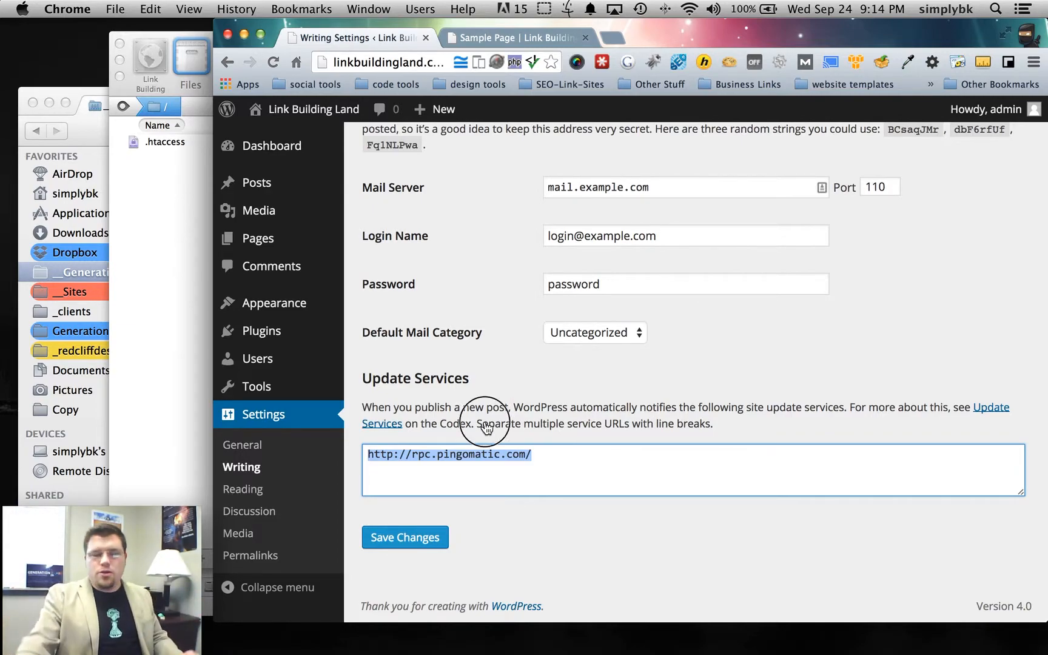
left_click(546, 472)
left_click_drag(532, 455, 358, 454)
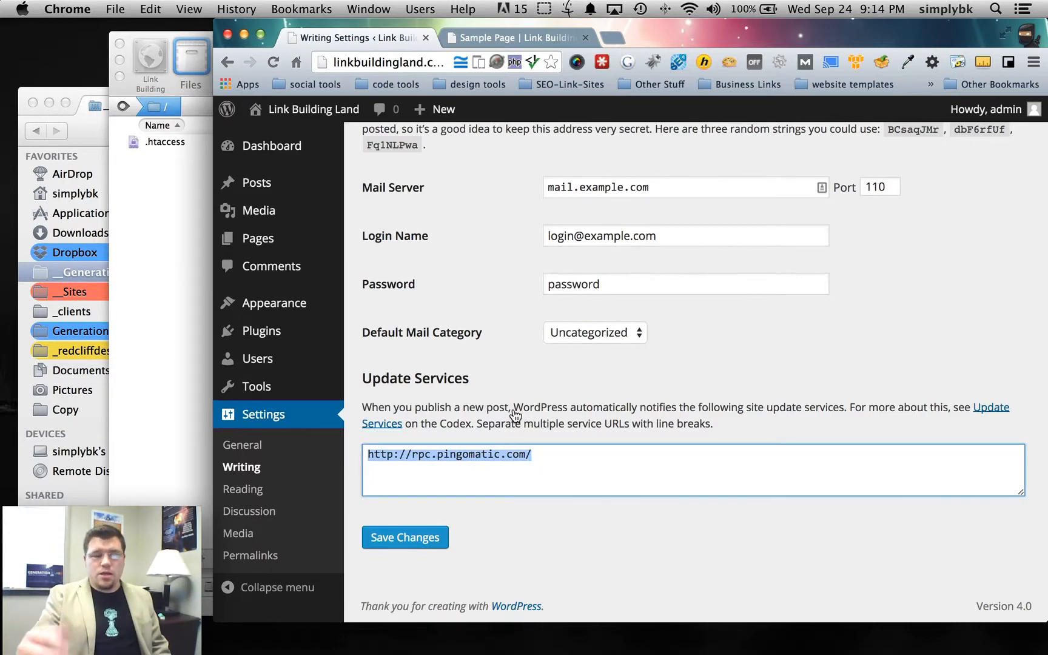
left_click(270, 456)
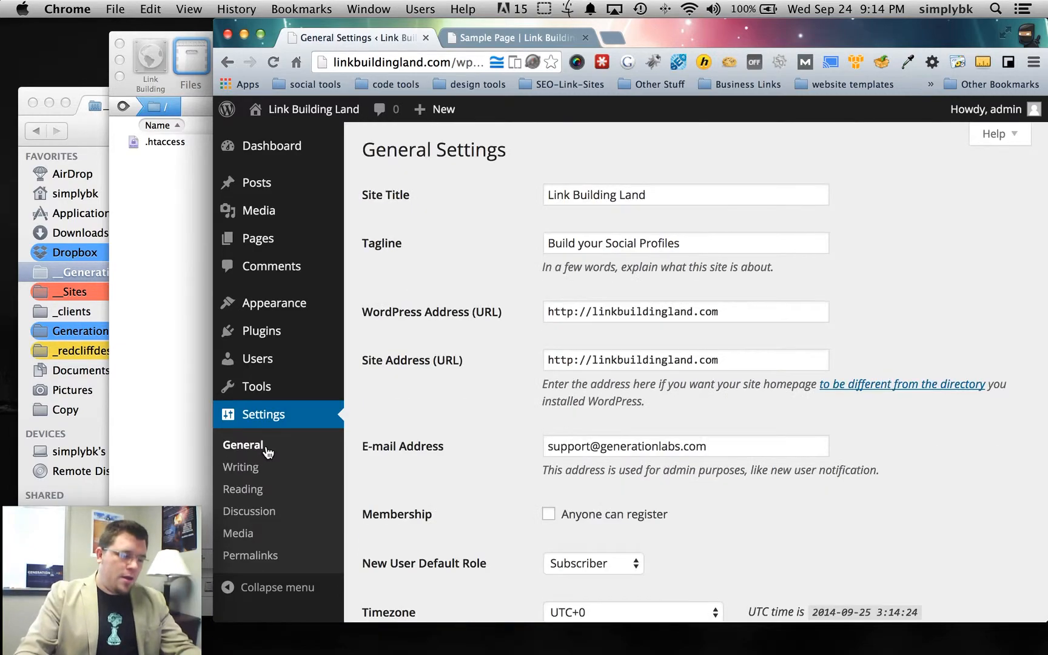
- Try changing the WordPress Address to https, then revert it to http
left_click_drag(549, 194, 673, 194)
left_click(612, 243)
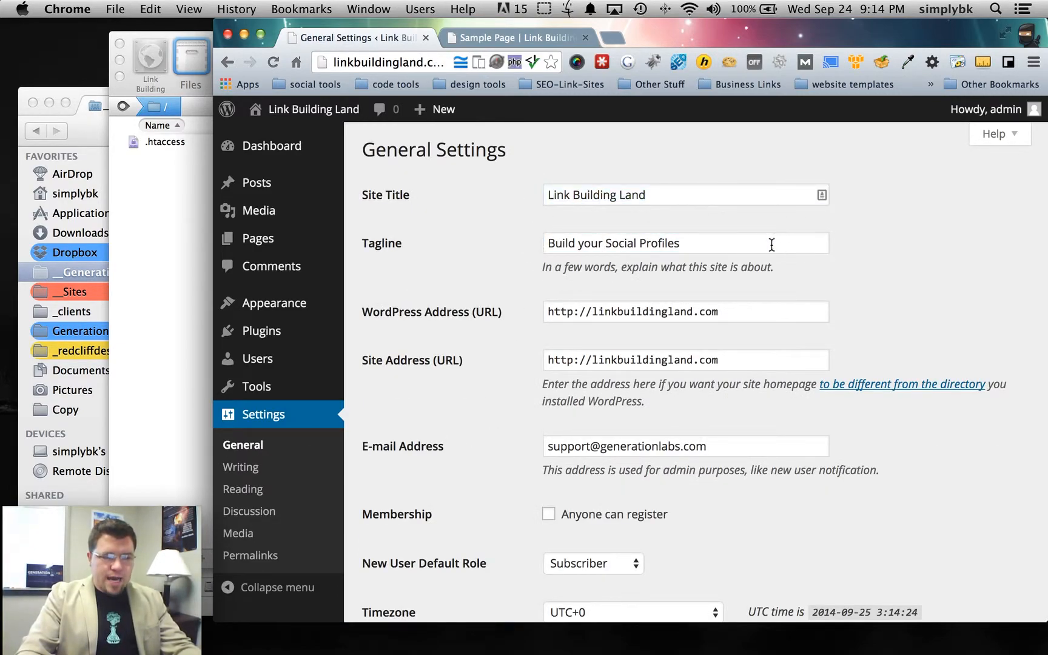
scroll(707, 285, "down", 2)
scroll(684, 265, "down", 3)
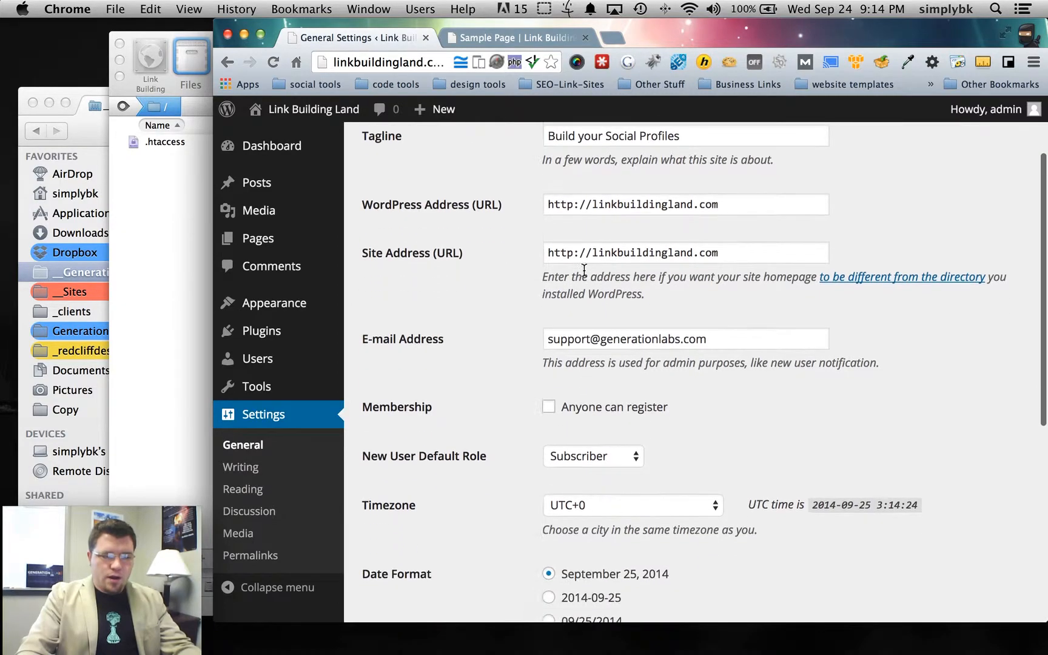
left_click(573, 167)
left_click_drag(573, 166, 530, 168)
type("https")
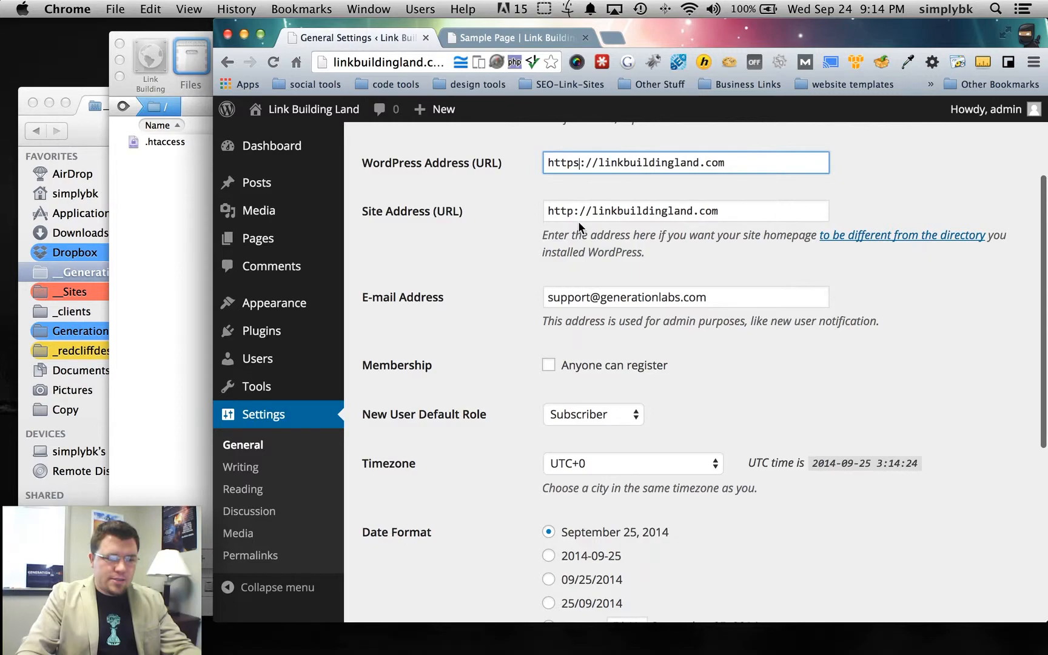
key("BackSpace")
left_click(522, 241)
- Toggle 'Anyone can register' on and off, and leave Subscriber as the default role
scroll(510, 289, "down", 4)
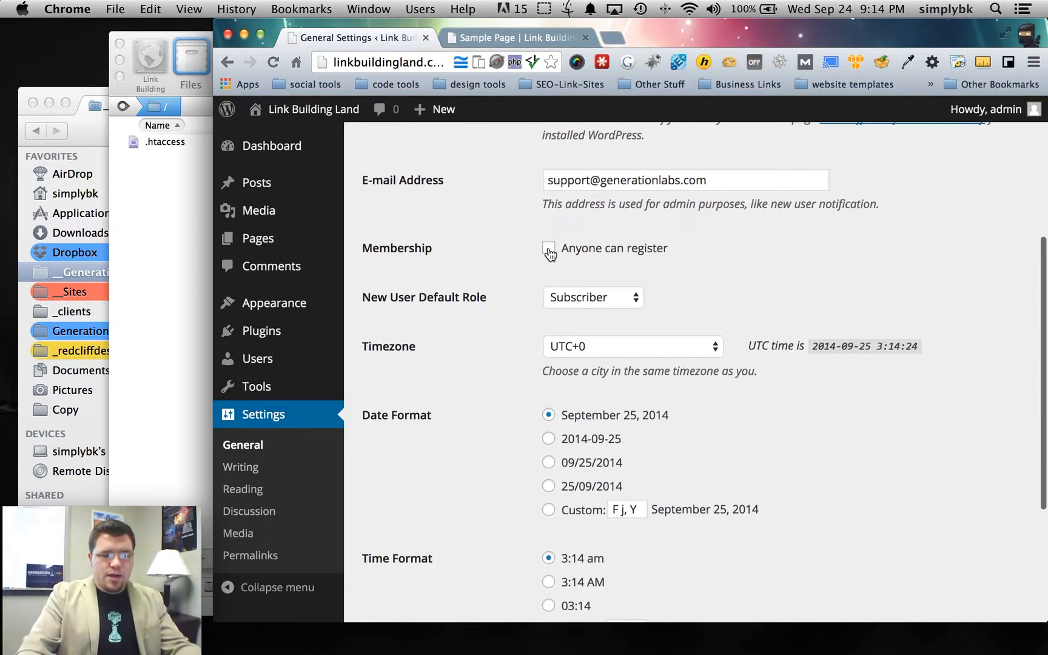
left_click(550, 250)
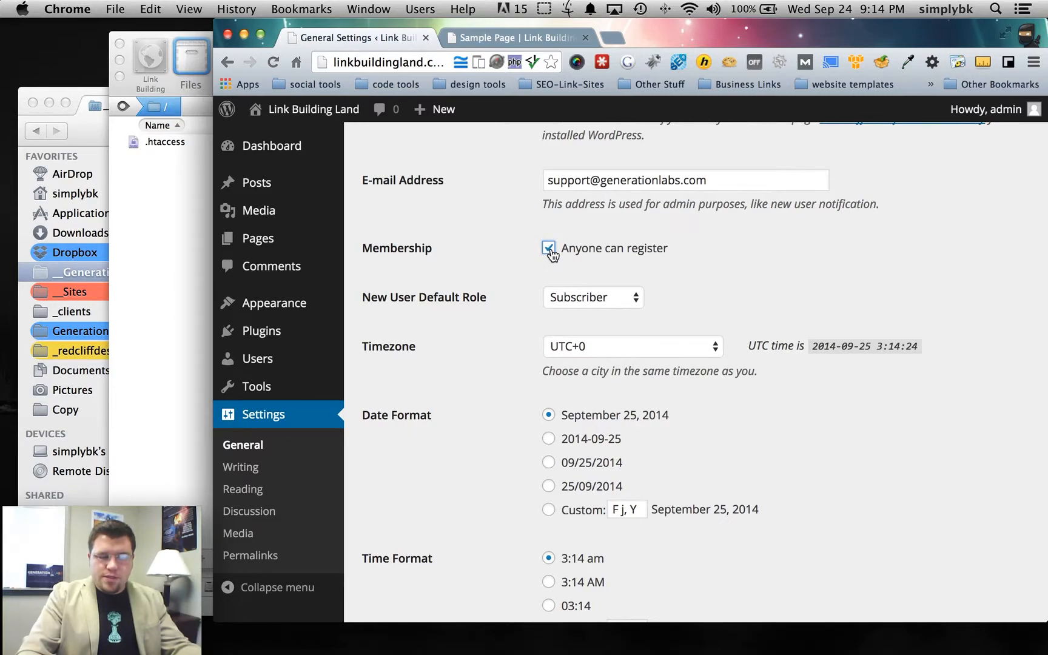
left_click(549, 249)
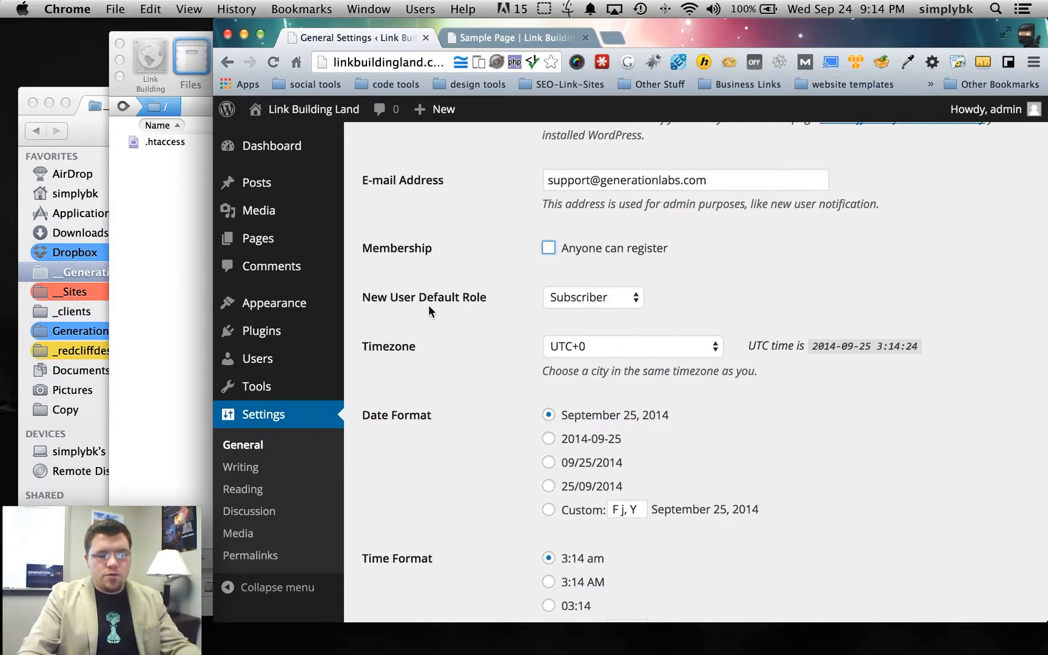
left_click(618, 299)
left_click(622, 299)
left_click(609, 301)
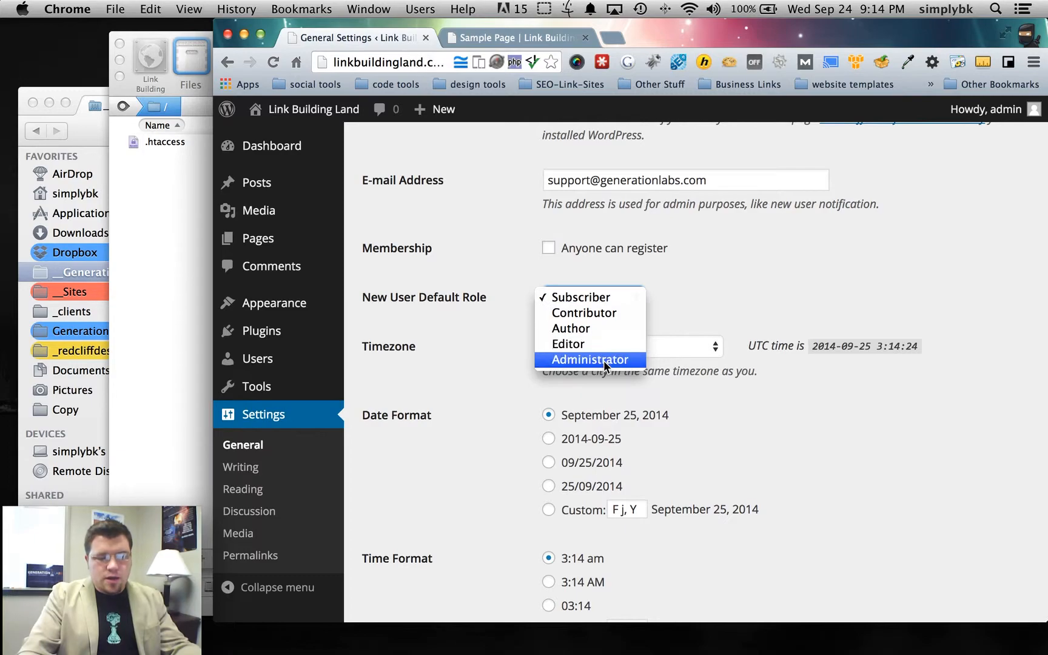
left_click(484, 345)
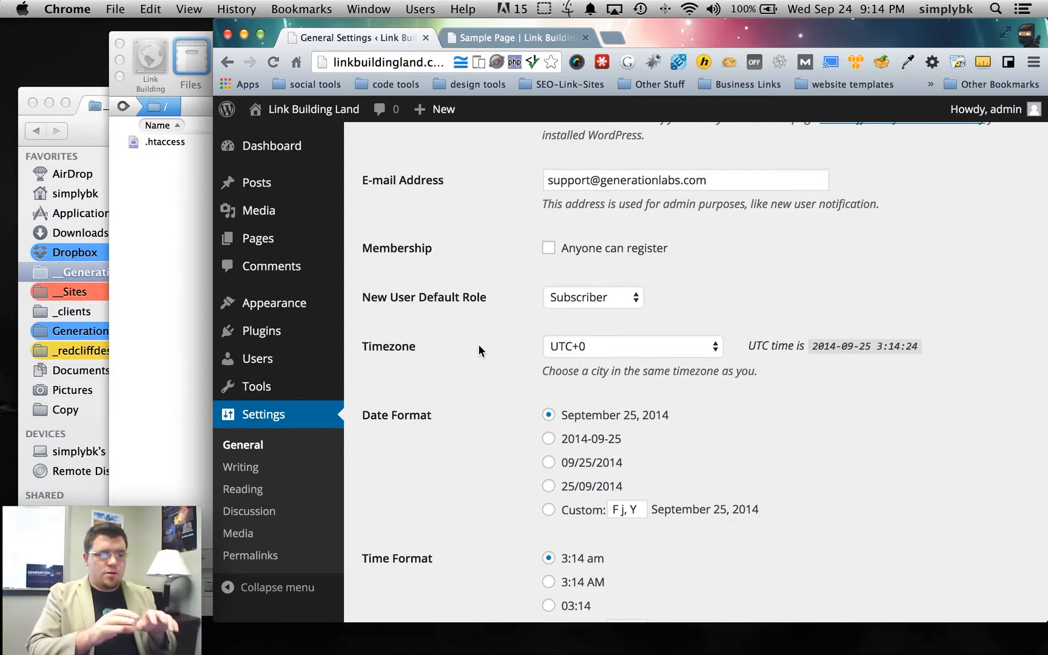
left_click(605, 297)
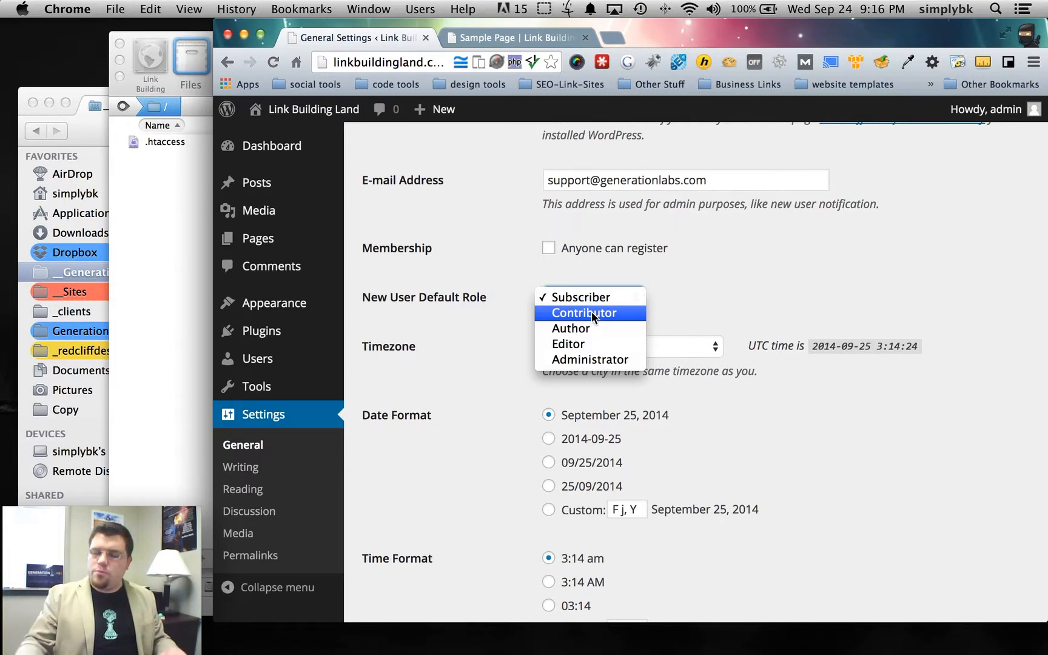
- Leave Subscriber as the New User Default Role and save the General Settings
left_click(517, 323)
scroll(503, 346, "down", 3)
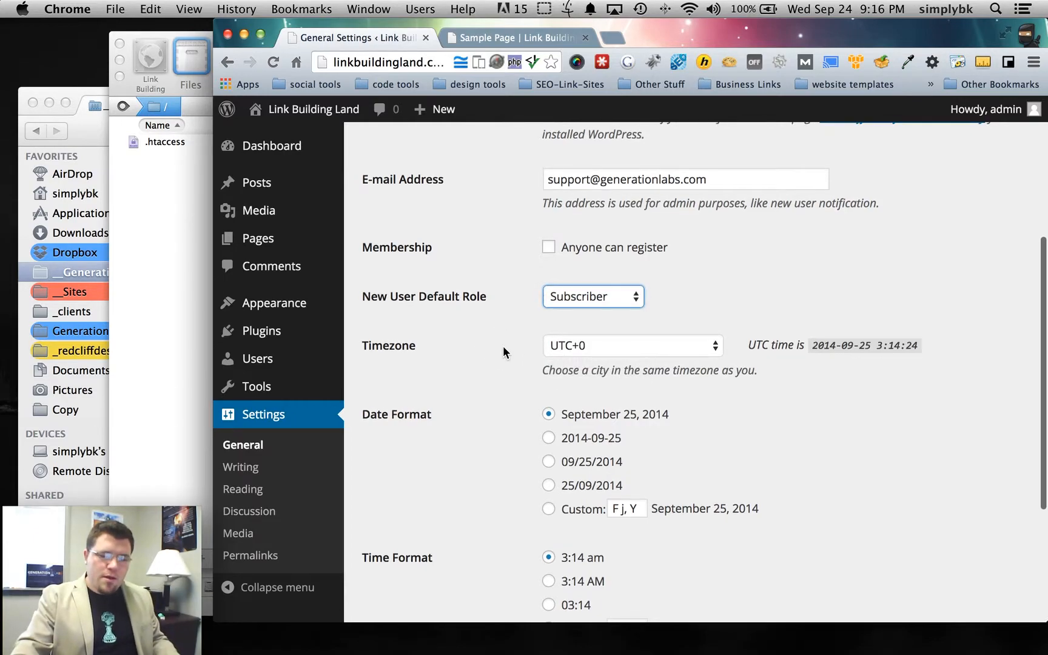
scroll(506, 364, "down", 4)
left_click(395, 538)
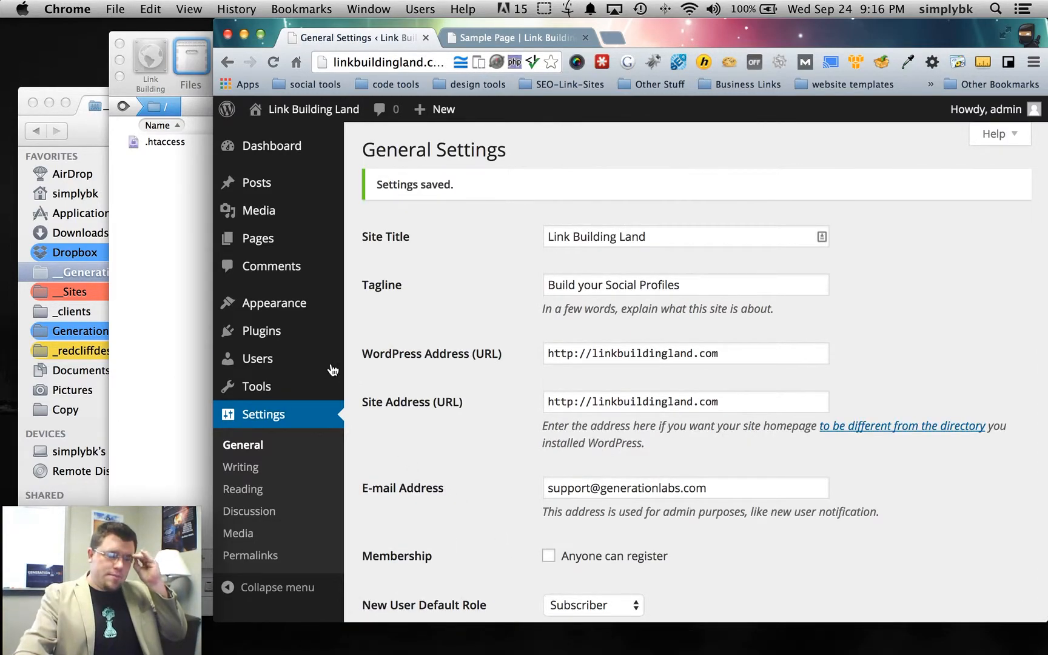
- Open the installed themes, view the live site's Home page, then return to Themes
mouse_move(299, 311)
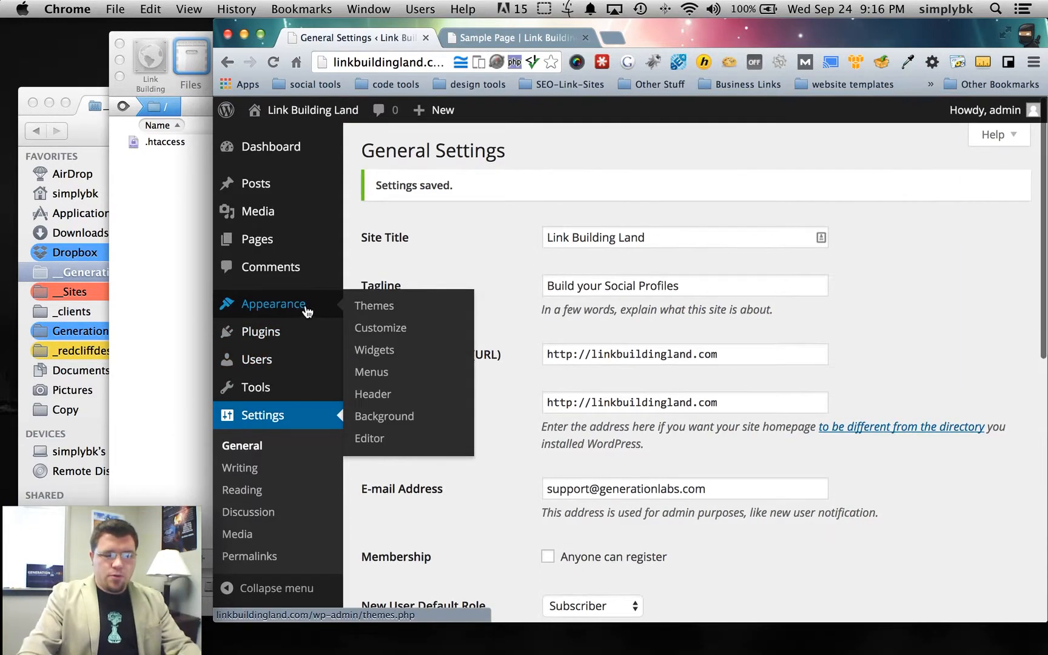
left_click(381, 304)
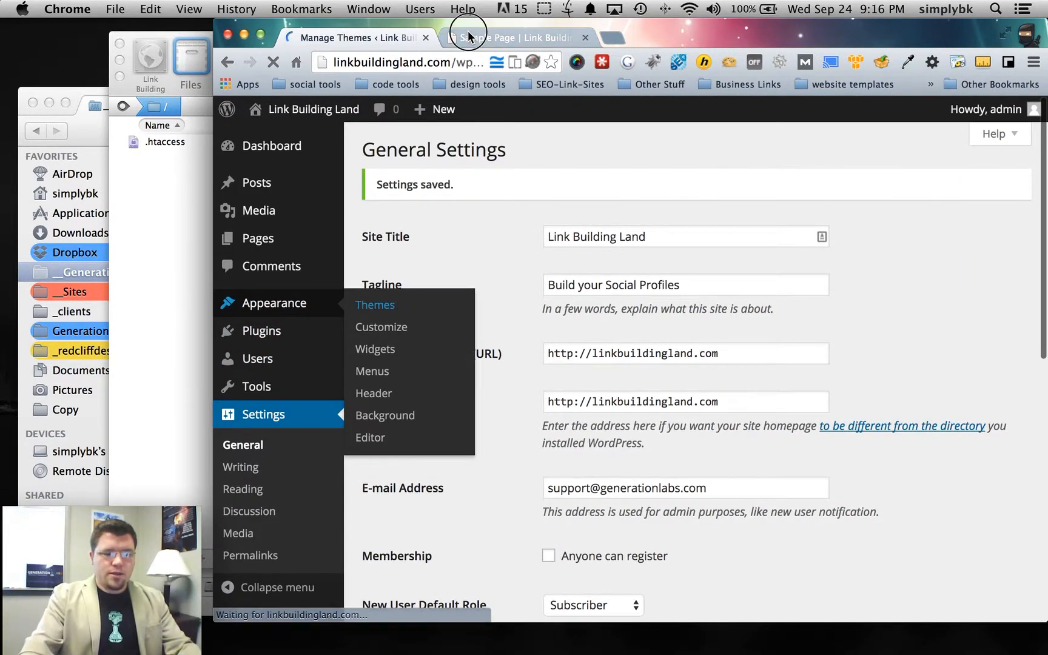
left_click(466, 35)
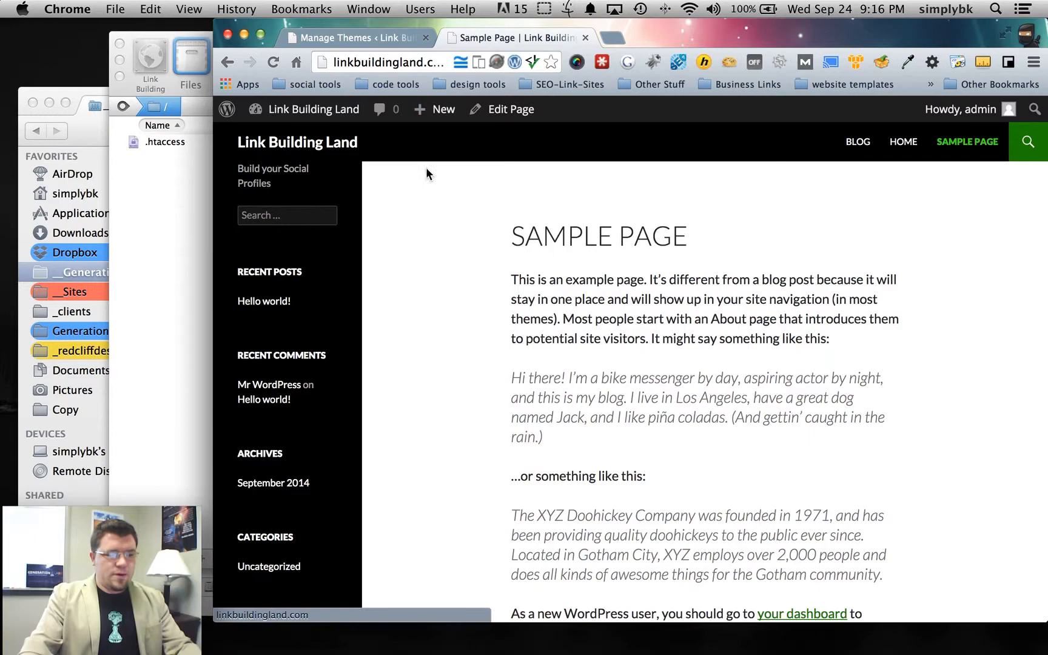
left_click(889, 149)
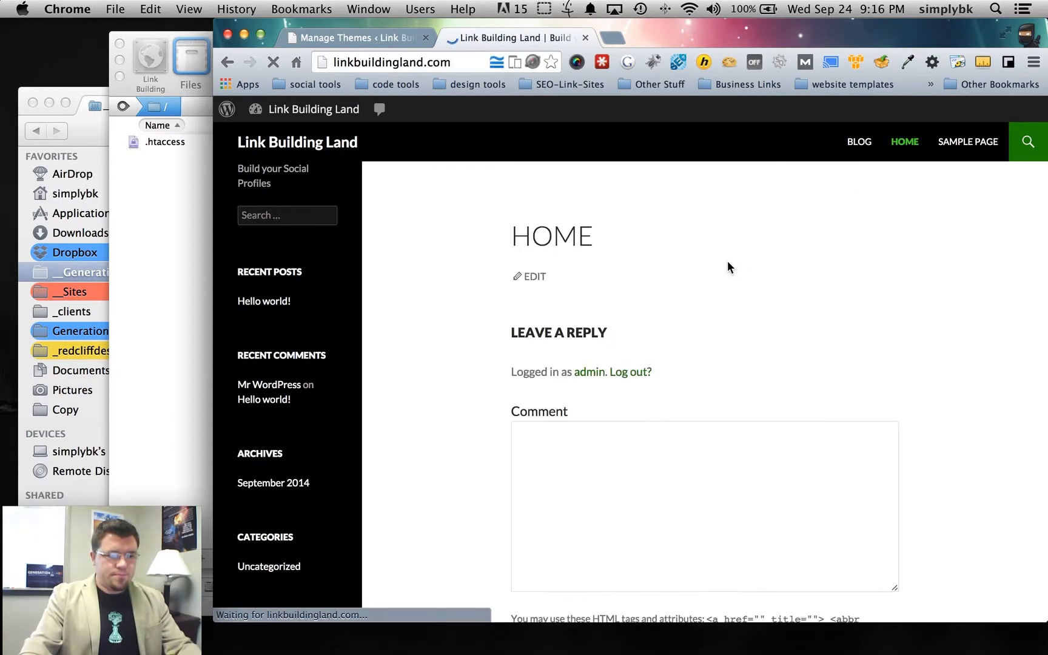
scroll(467, 300, "down", 5)
scroll(460, 298, "up", 3)
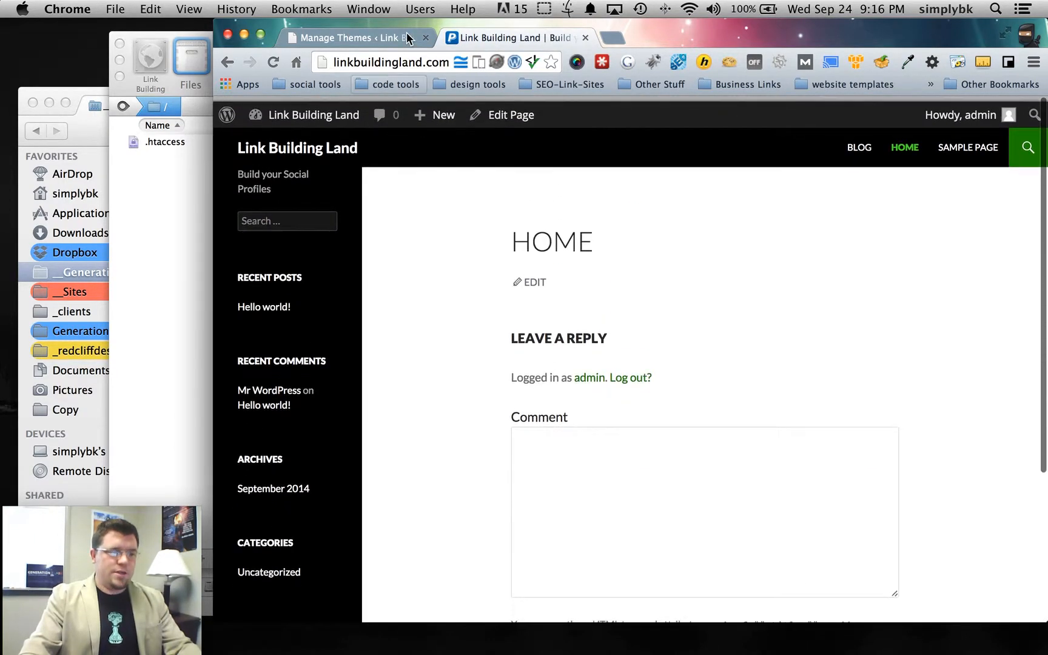
scroll(504, 358, "down", 3)
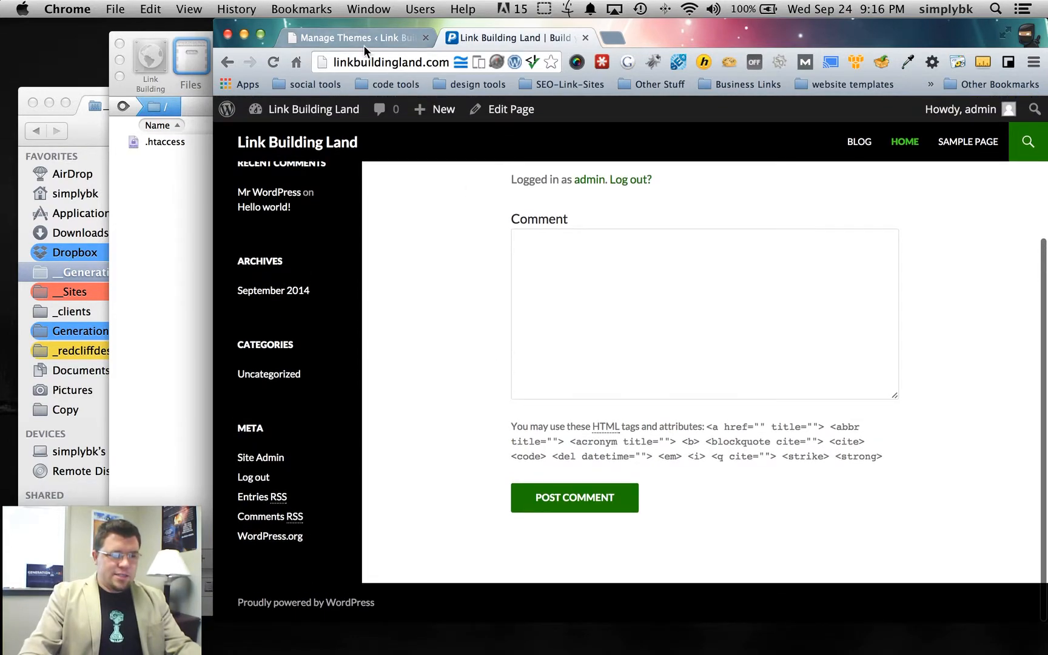
left_click(367, 40)
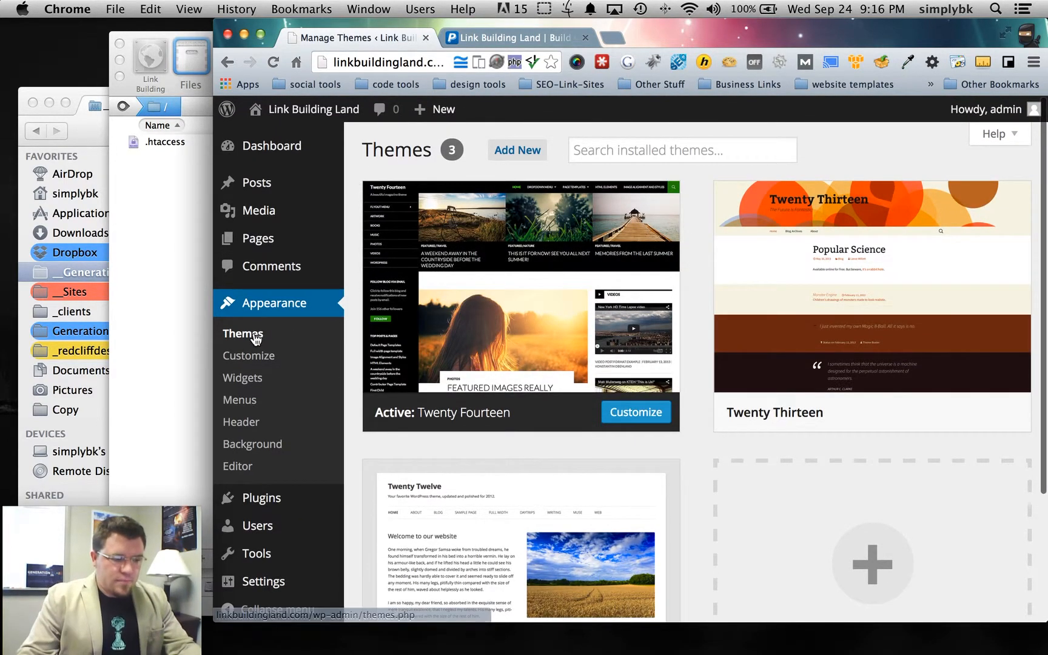
- Browse the available new themes and install Coeur
mouse_move(491, 206)
left_click(522, 150)
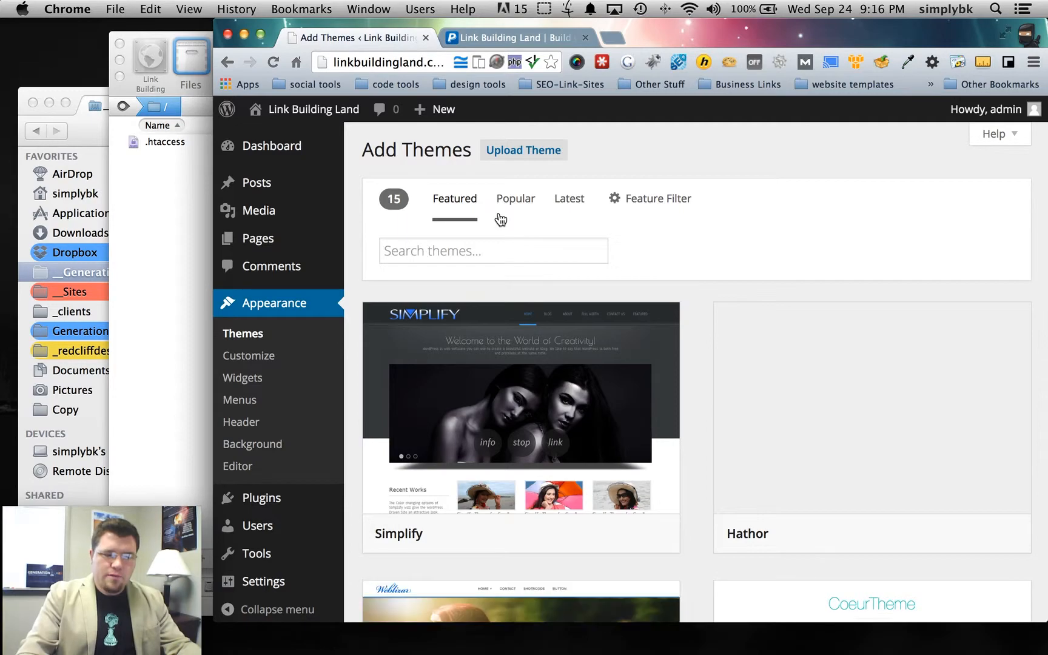
scroll(725, 297, "down", 1)
scroll(724, 297, "down", 10)
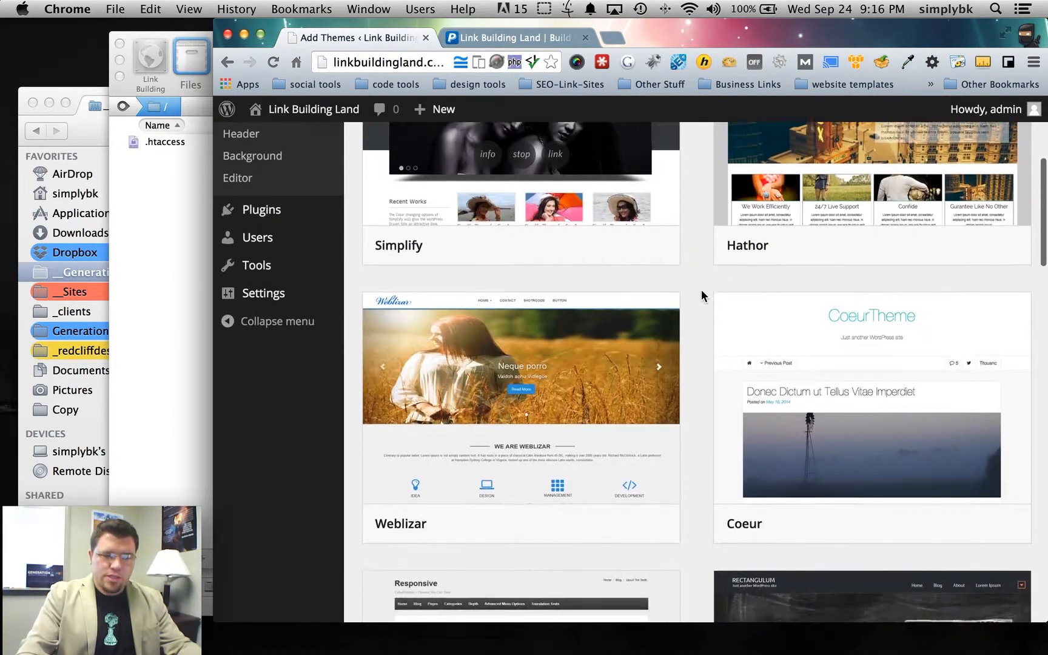
scroll(695, 297, "down", 3)
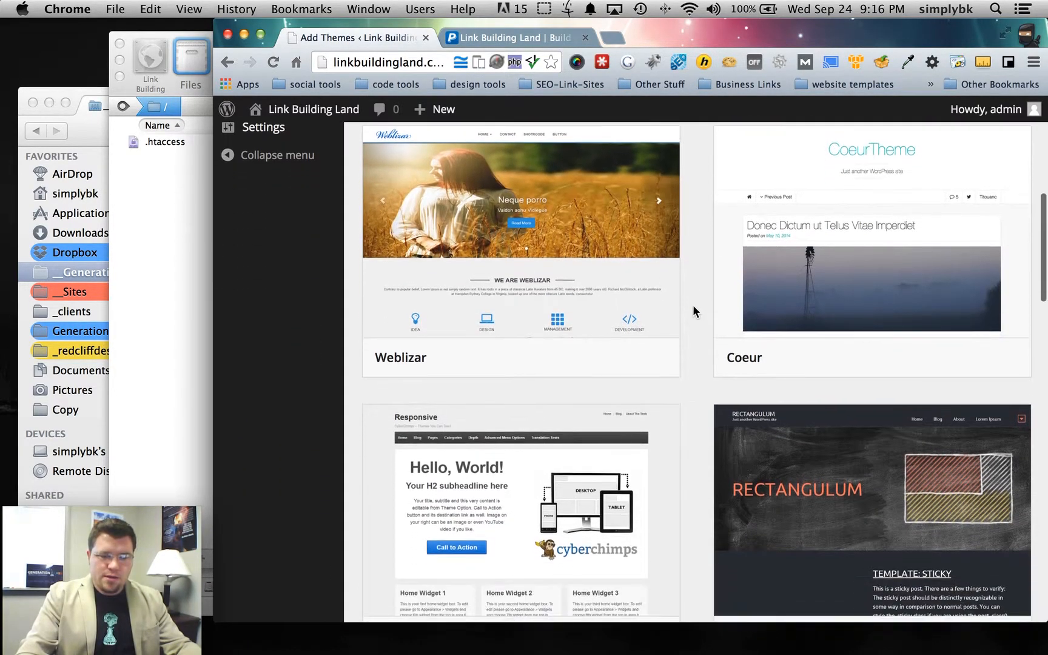
scroll(693, 310, "up", 2)
scroll(693, 305, "up", 1)
mouse_move(934, 428)
left_click(938, 413)
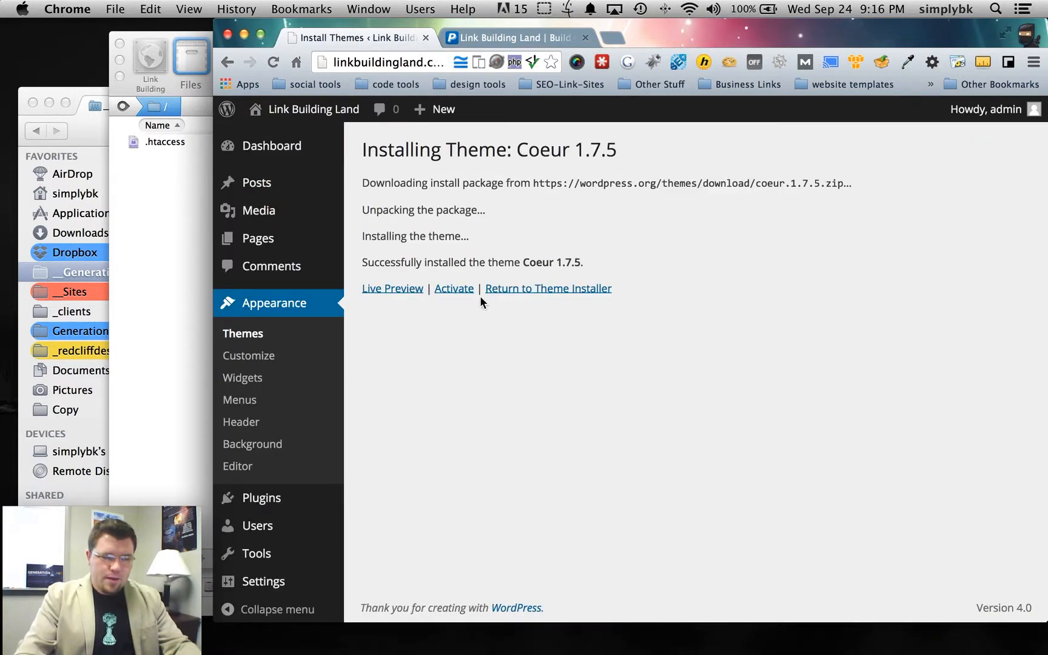
- Activate the Coeur theme, then go back to its install results
left_click(456, 291)
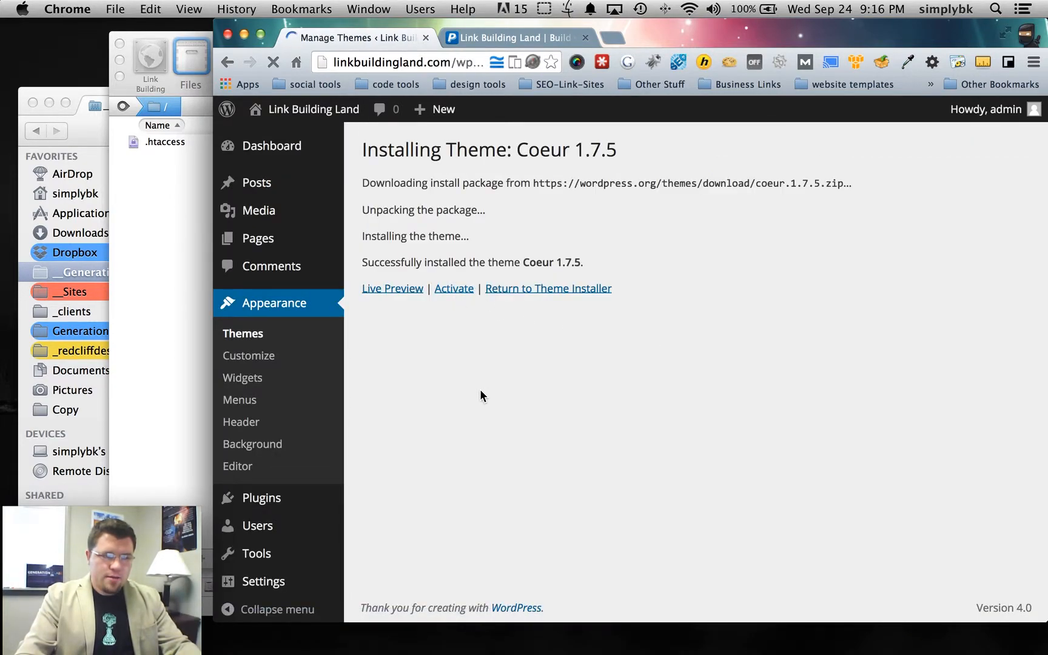
scroll(522, 380, "down", 5)
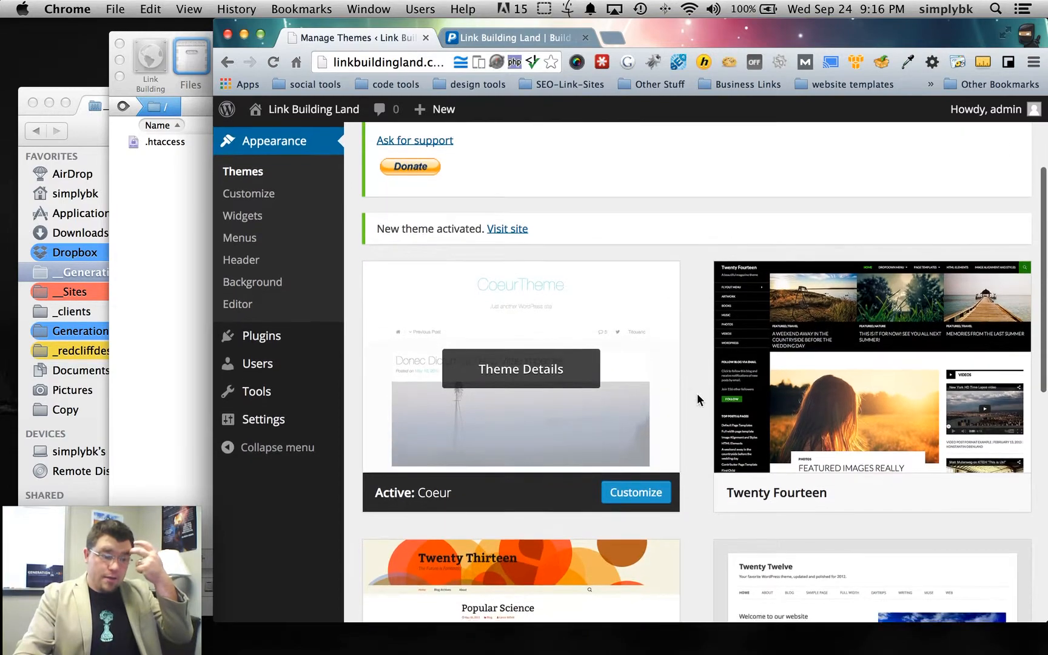
scroll(697, 393, "up", 4)
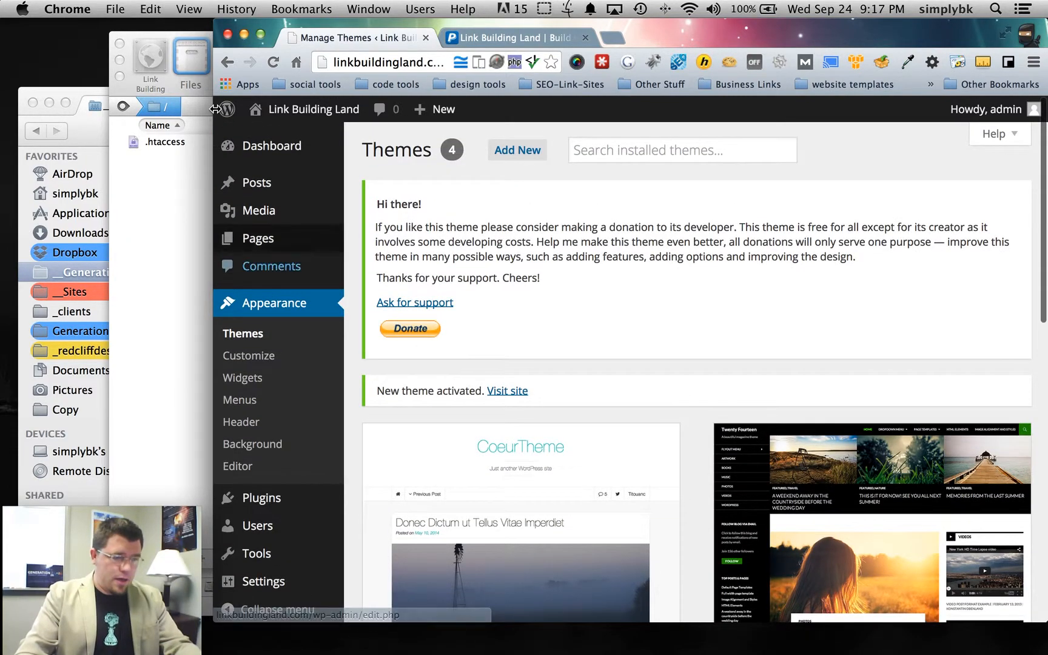
left_click(229, 64)
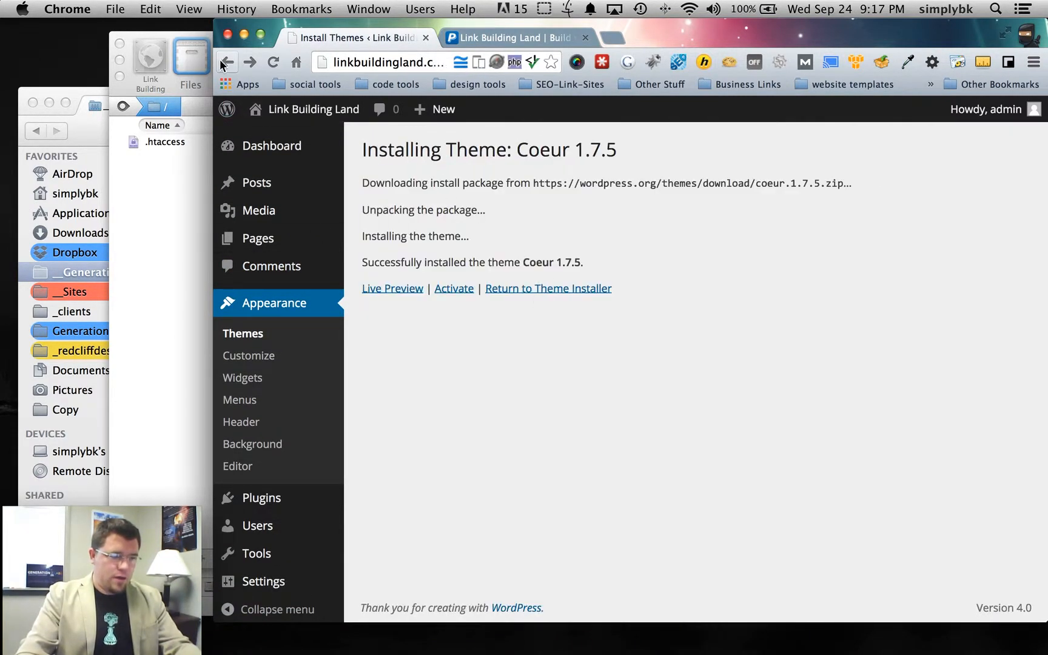
left_click(220, 60)
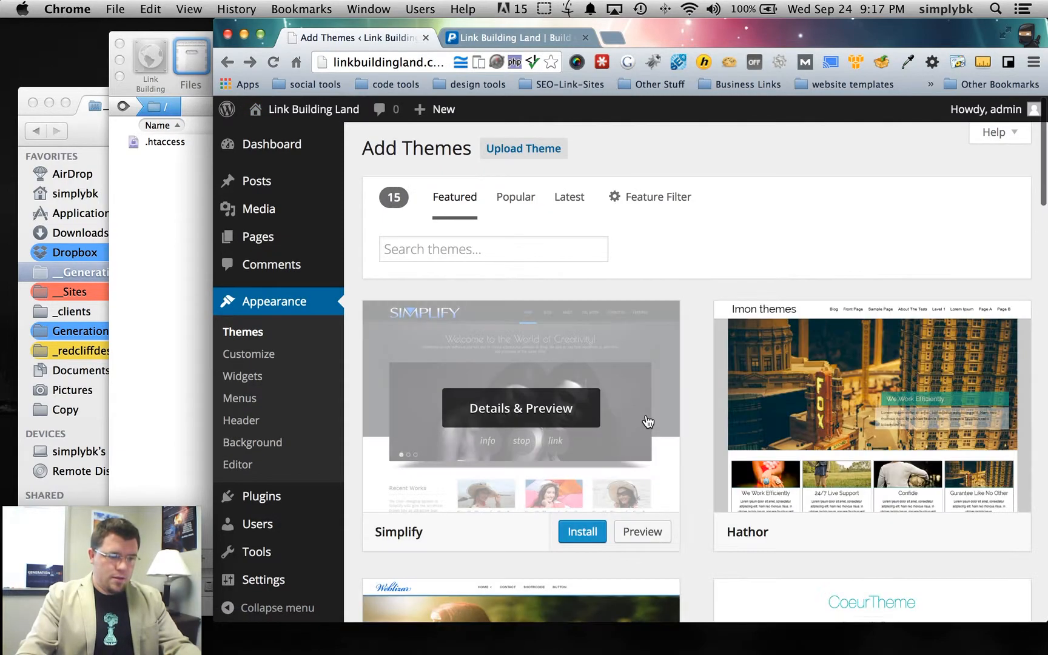
- Install and activate Responsive 1.9.7.3, then reload the live site to see it
scroll(646, 422, "down", 10)
left_click(585, 432)
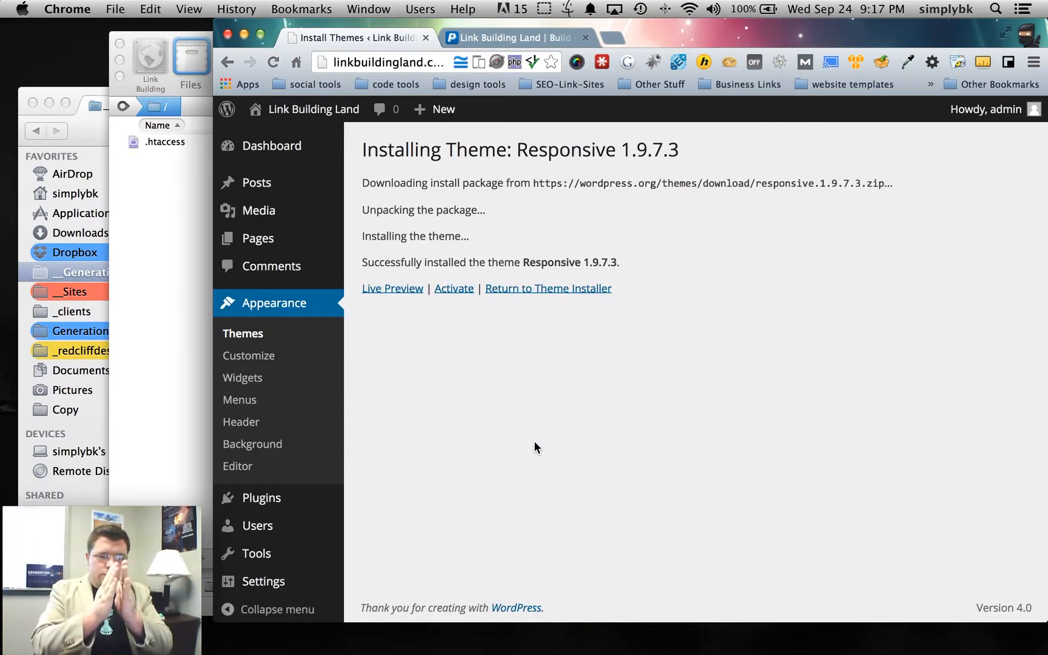
left_click(452, 294)
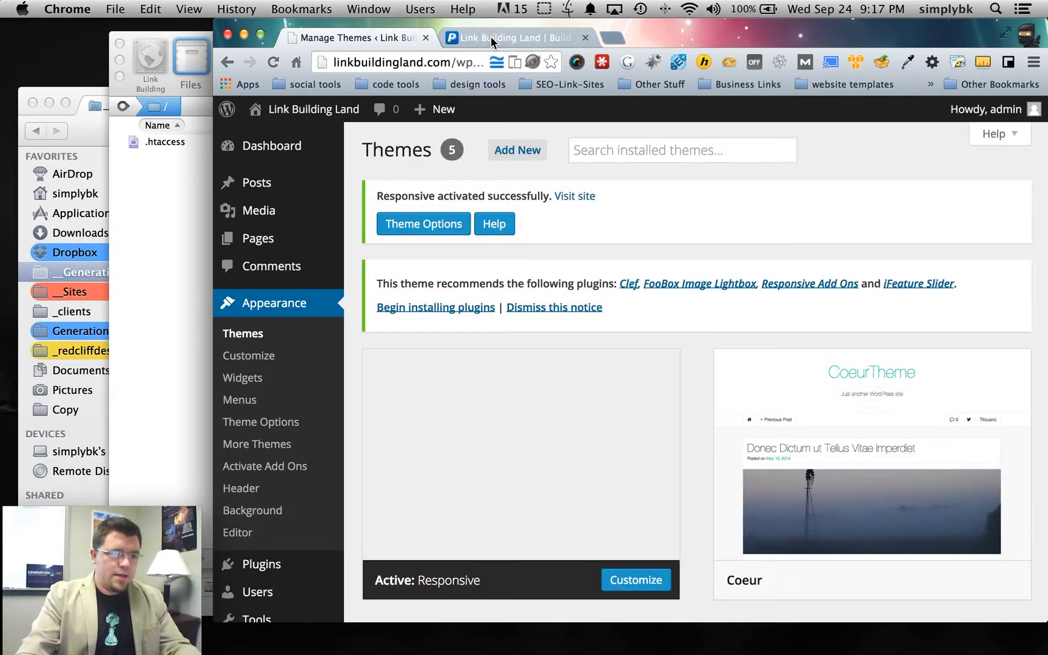
left_click(485, 38)
left_click(273, 62)
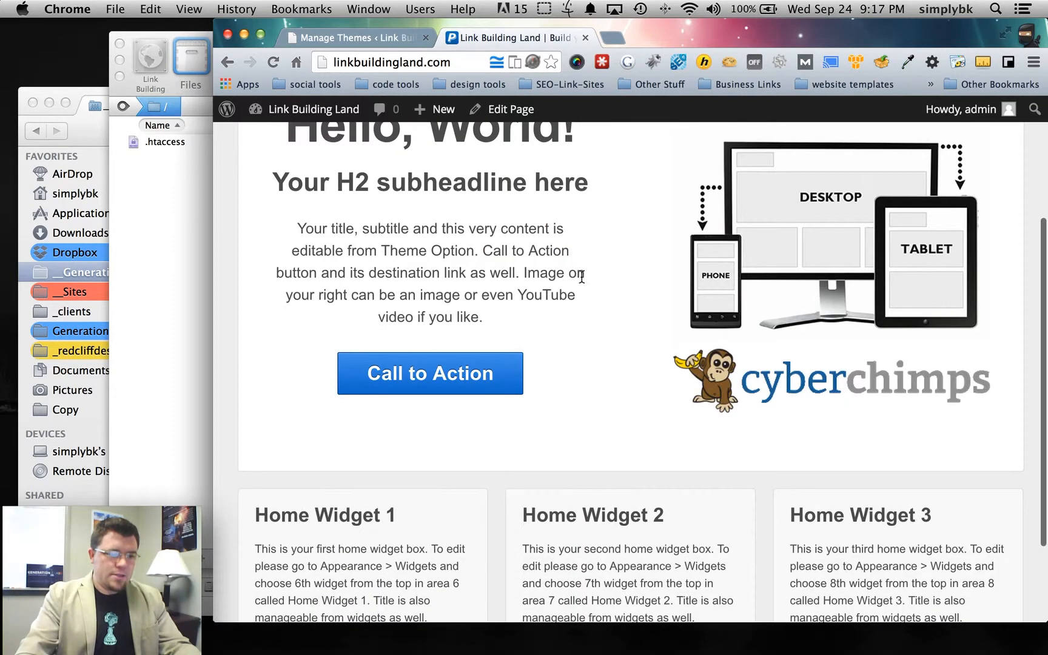
- Scroll the Responsive home page, highlighting Home Widget 1 and Home Widget 2, then return to Themes
scroll(581, 278, "up", 5)
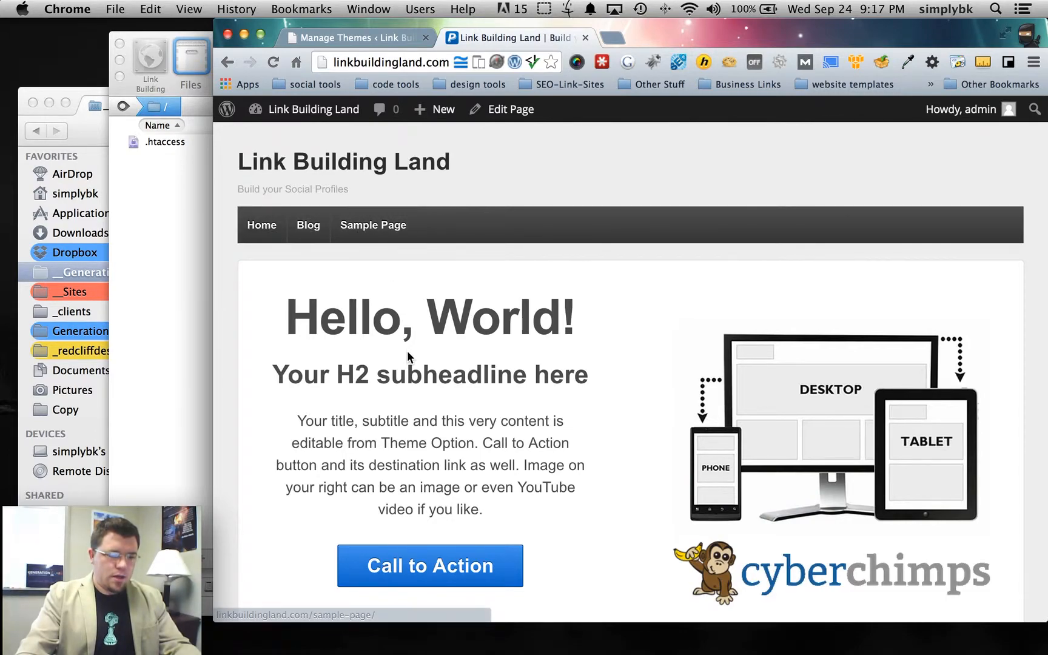
scroll(407, 350, "down", 1)
scroll(407, 350, "down", 5)
left_click(256, 396)
left_click_drag(256, 396, 419, 410)
left_click_drag(567, 398, 704, 405)
left_click(941, 420)
scroll(920, 428, "up", 3)
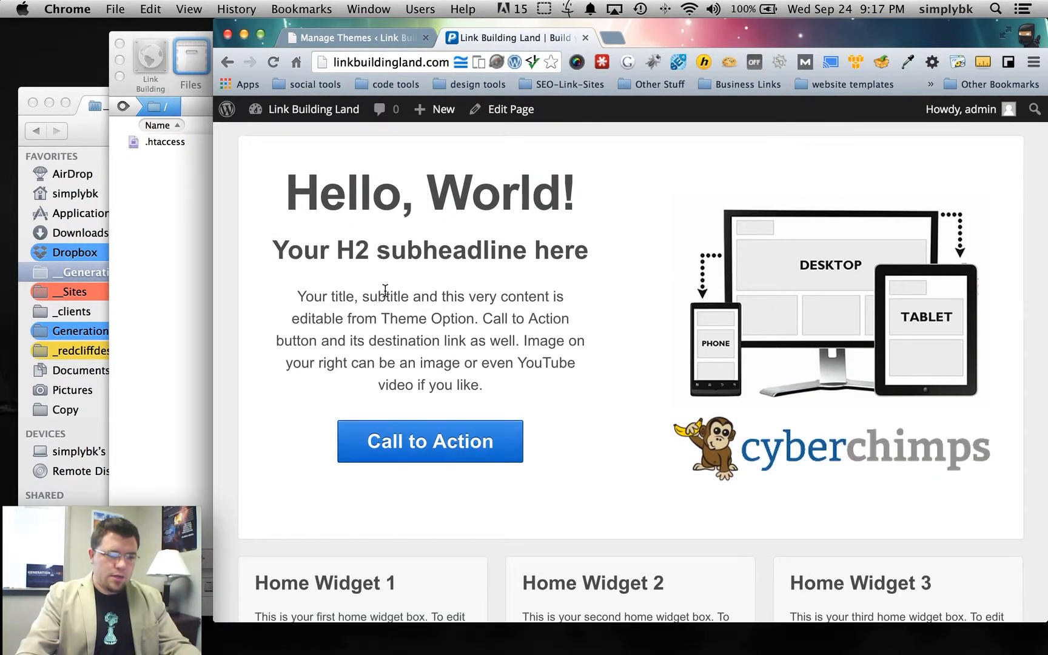
left_click(368, 39)
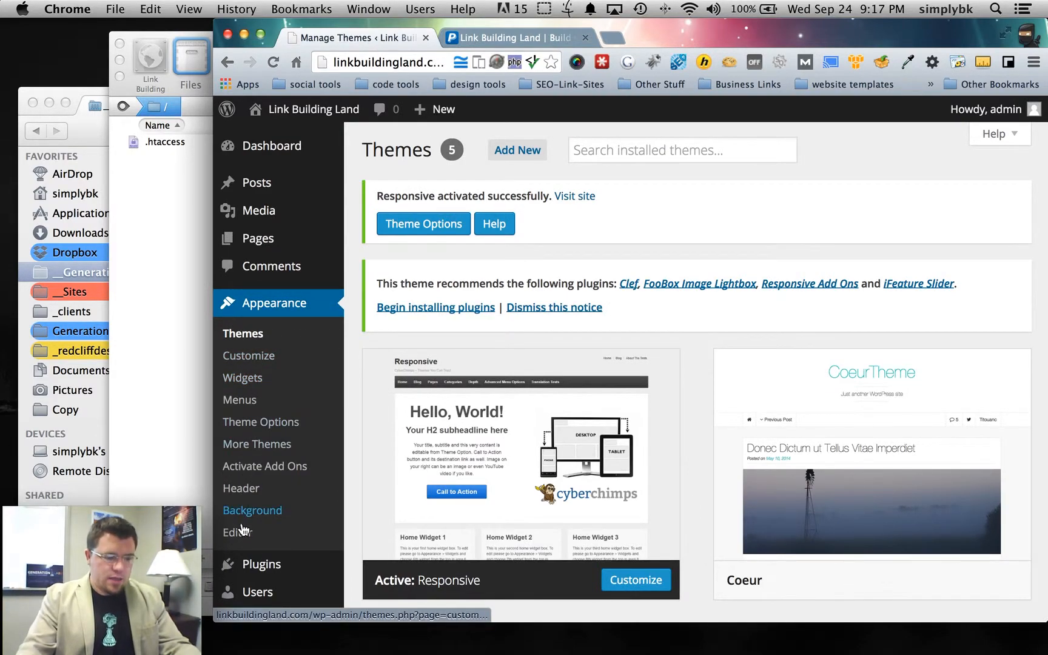
- On the Widgets page, collapse Main Sidebar and expand then collapse Top Widget and Footer Widget
left_click(243, 382)
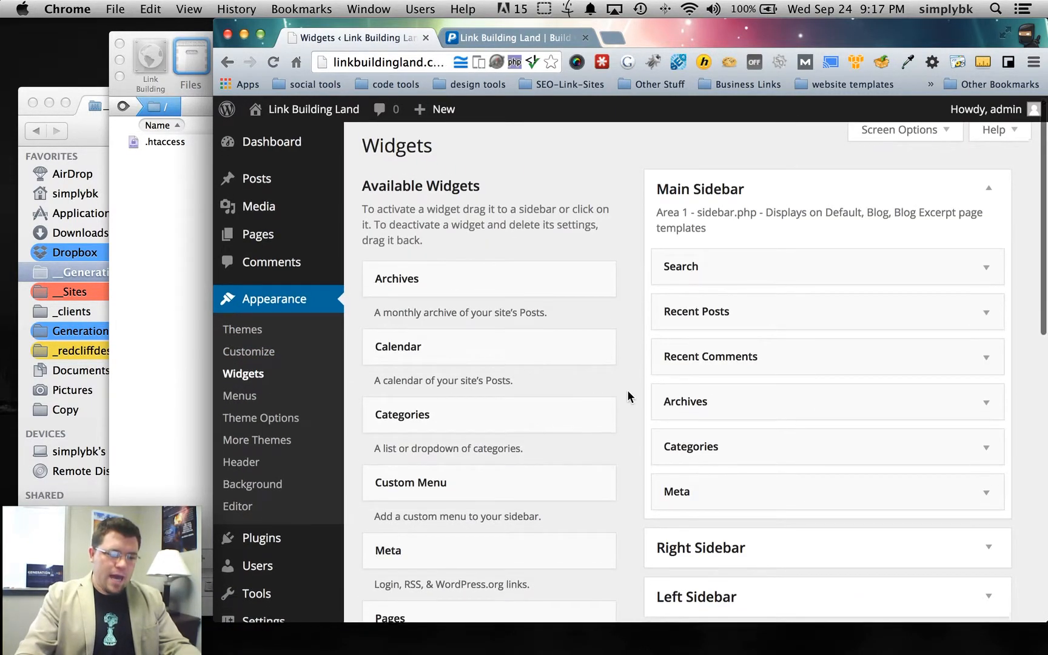
scroll(631, 394, "down", 1)
left_click(1001, 176)
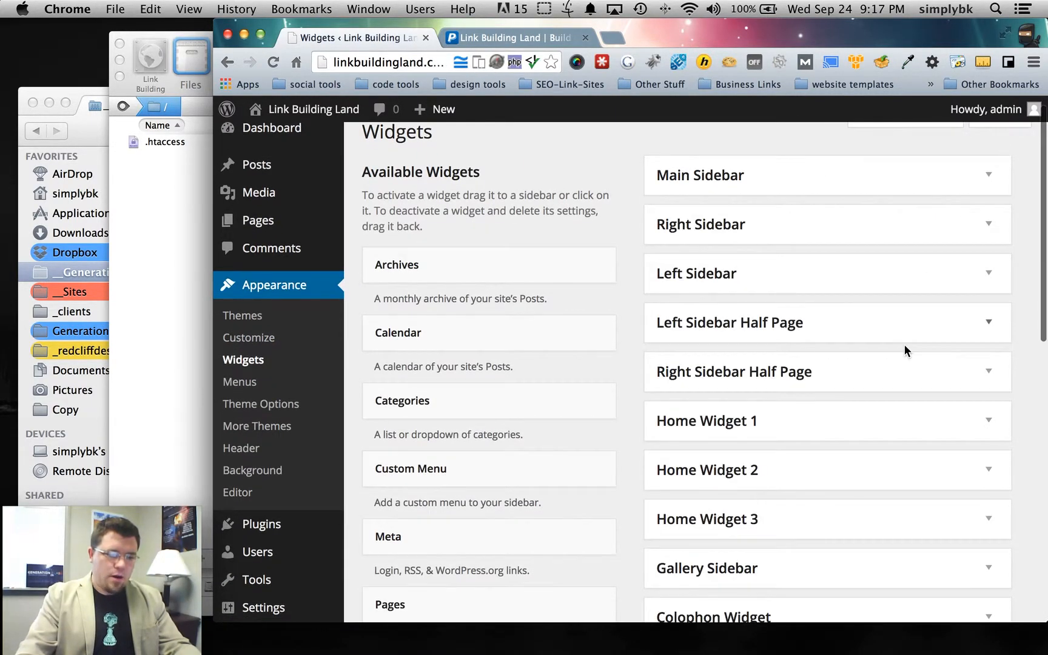
scroll(904, 345, "down", 4)
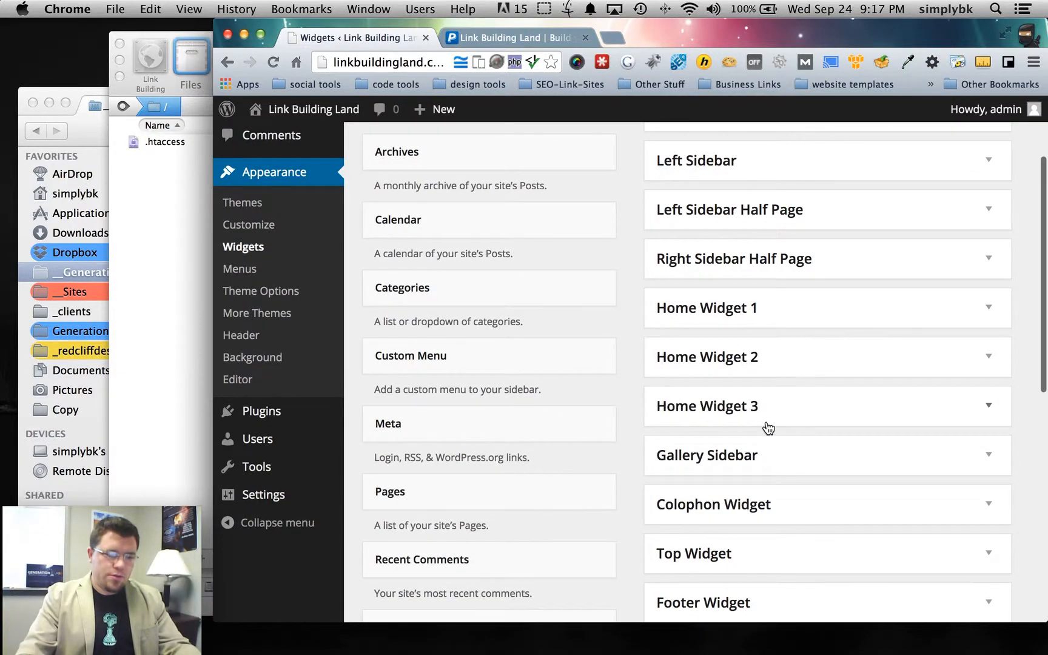
scroll(768, 428, "down", 4)
left_click(950, 439)
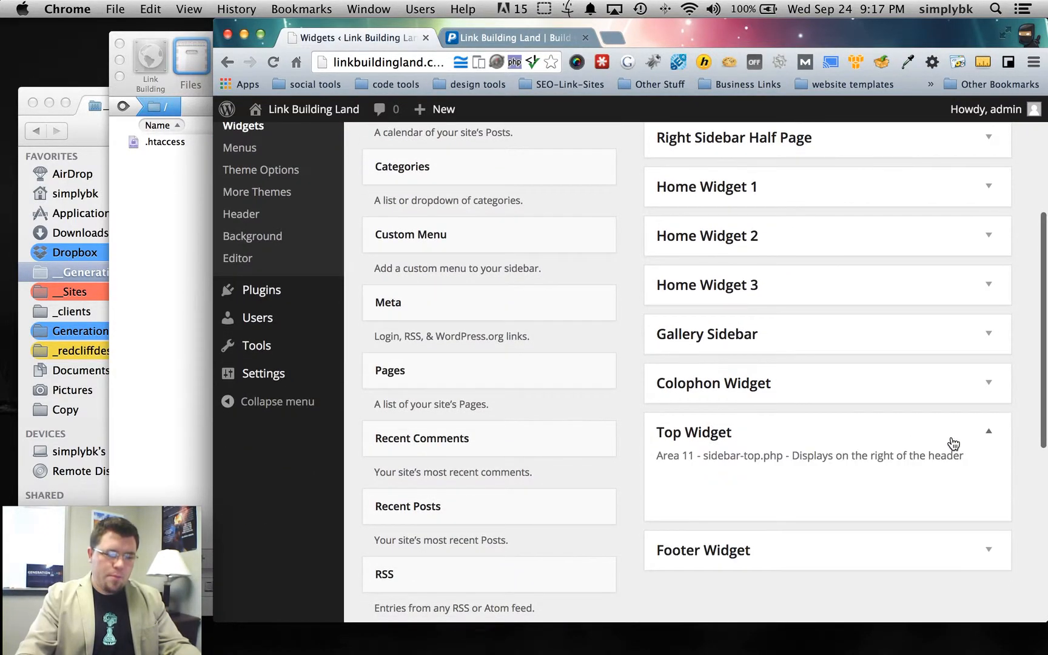
left_click(949, 440)
left_click(963, 491)
left_click(966, 493)
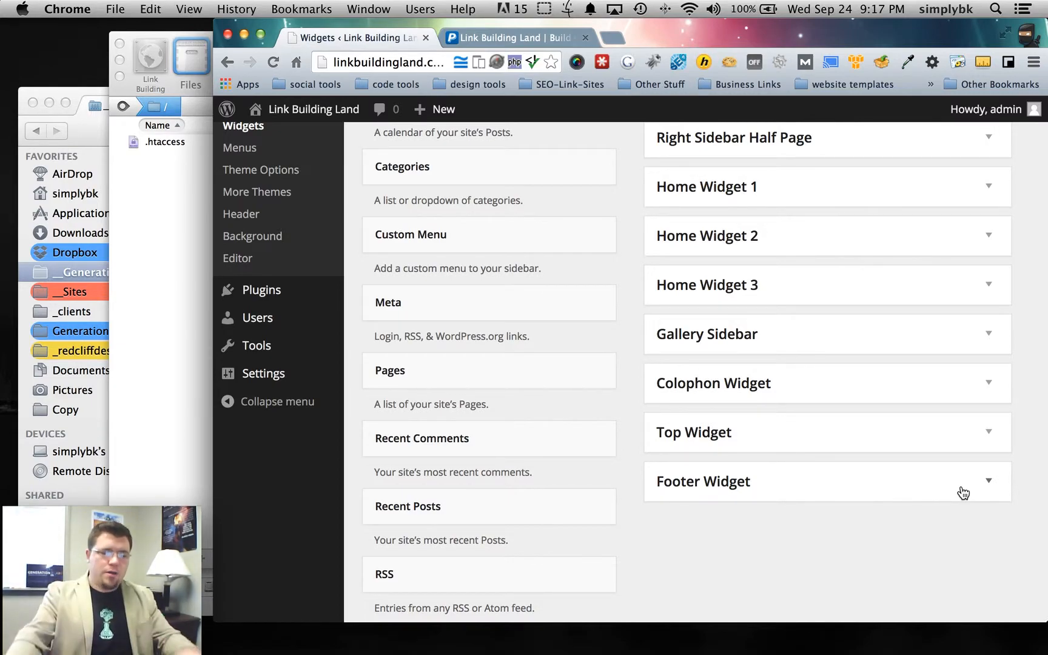
scroll(861, 401, "up", 5)
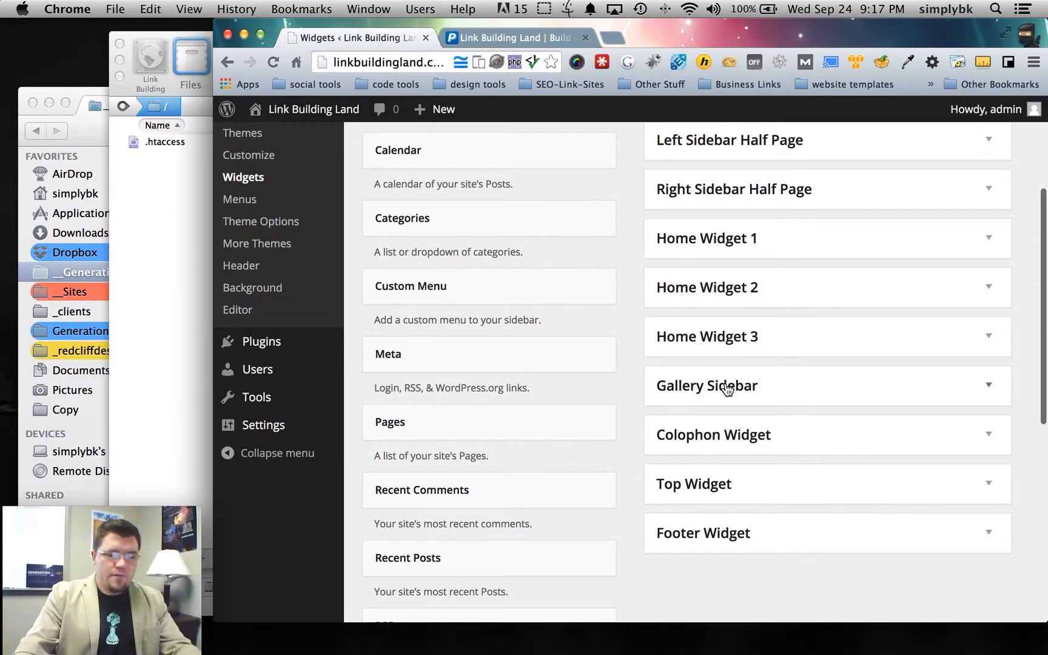
scroll(814, 391, "up", 5)
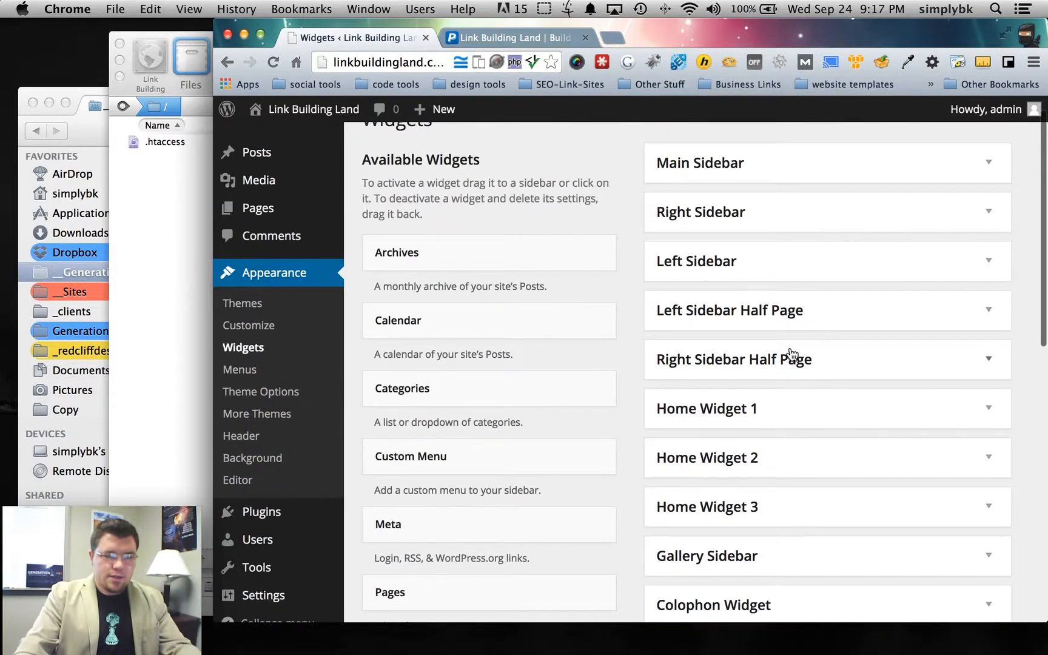
left_click(255, 422)
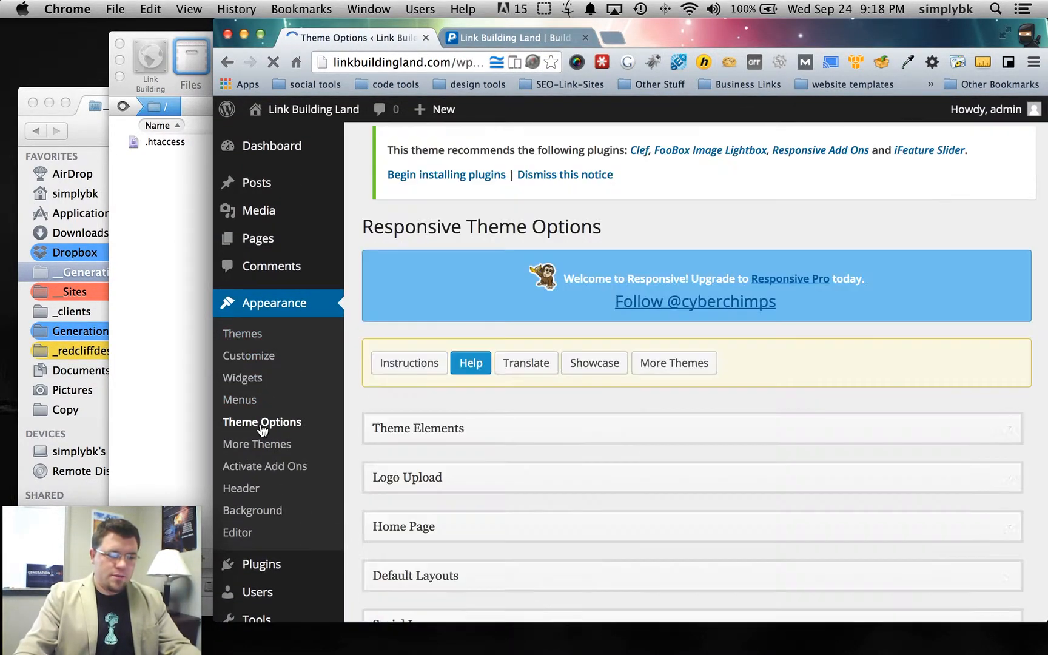
- Expand Theme Elements and review the breadcrumb list and Enable Blog Title options
left_click(542, 432)
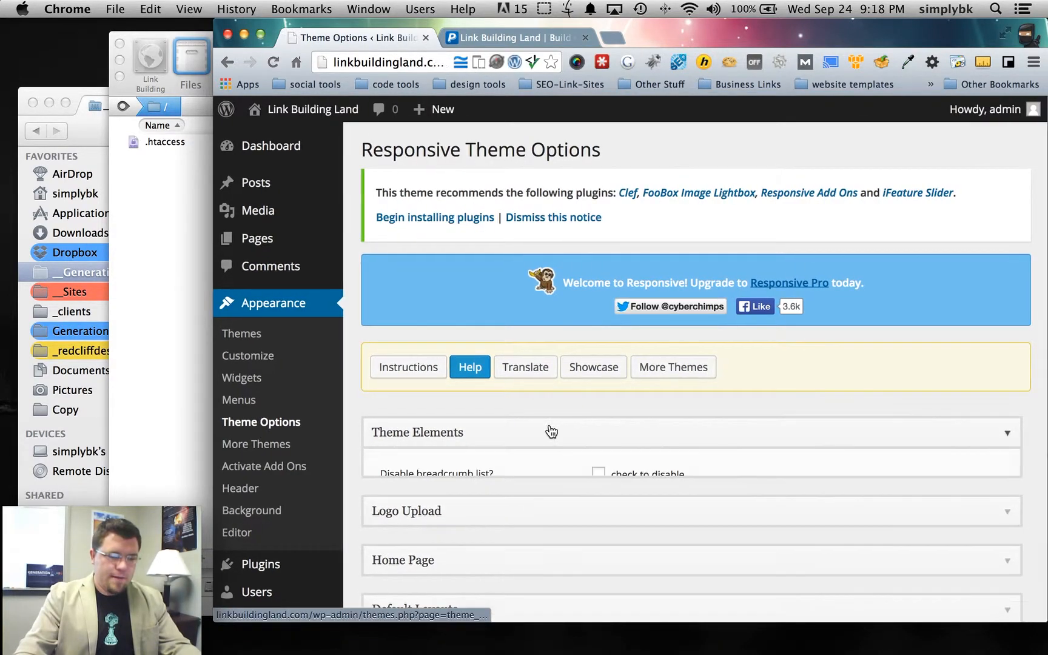
scroll(537, 431, "down", 5)
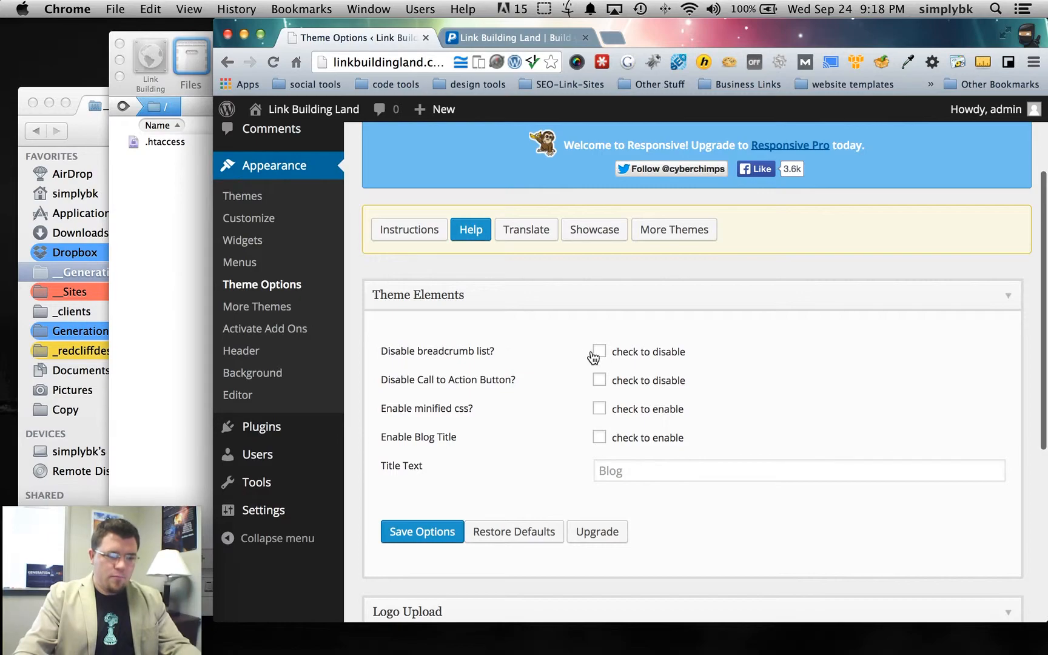
left_click_drag(382, 356, 525, 355)
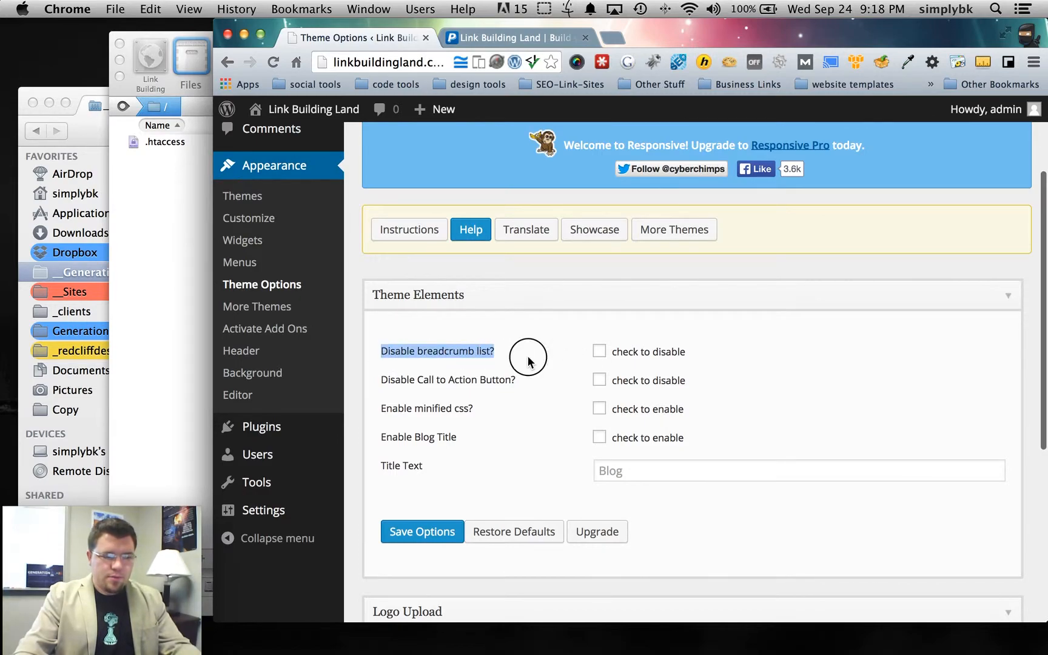
left_click(540, 356)
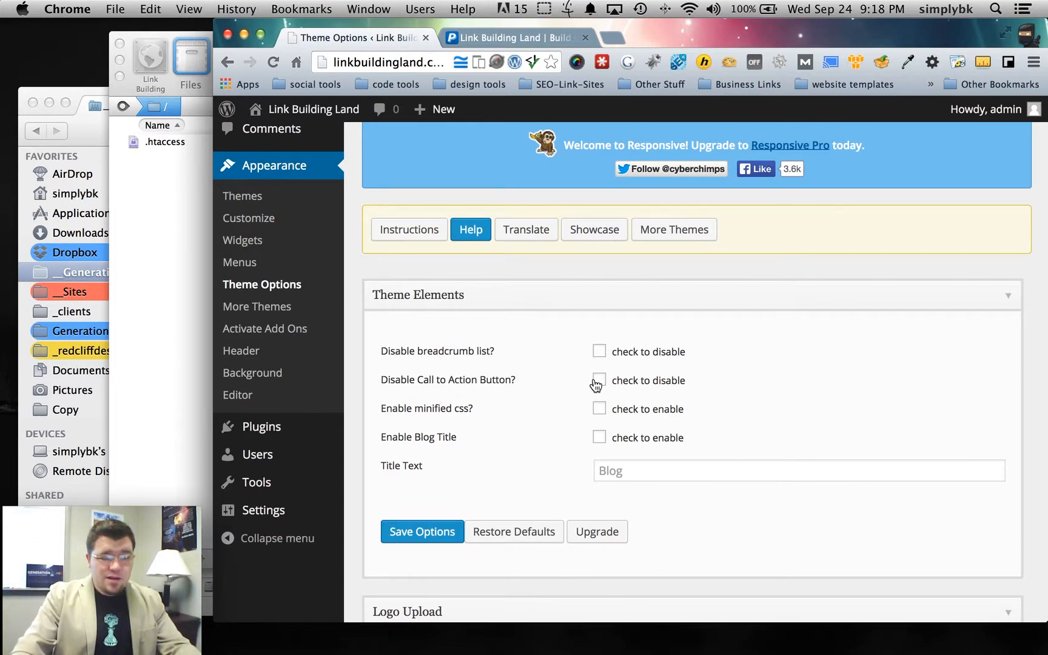
scroll(394, 410, "down", 1)
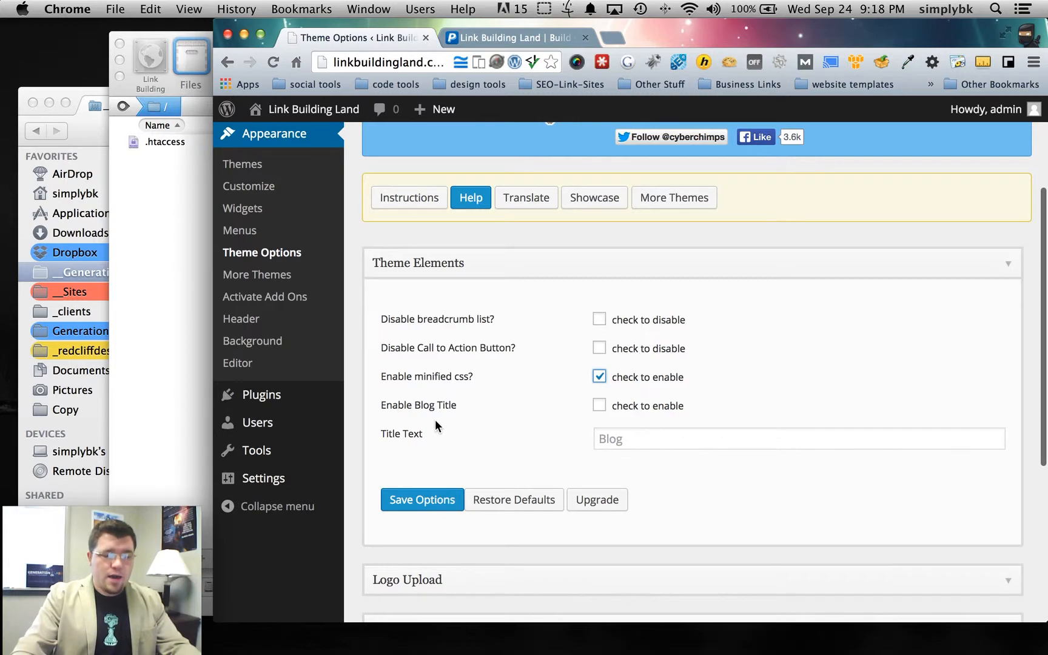
left_click_drag(383, 405, 459, 409)
left_click(469, 414)
- Expand the Logo Upload section and go to the Custom Header settings page
scroll(471, 424, "down", 1)
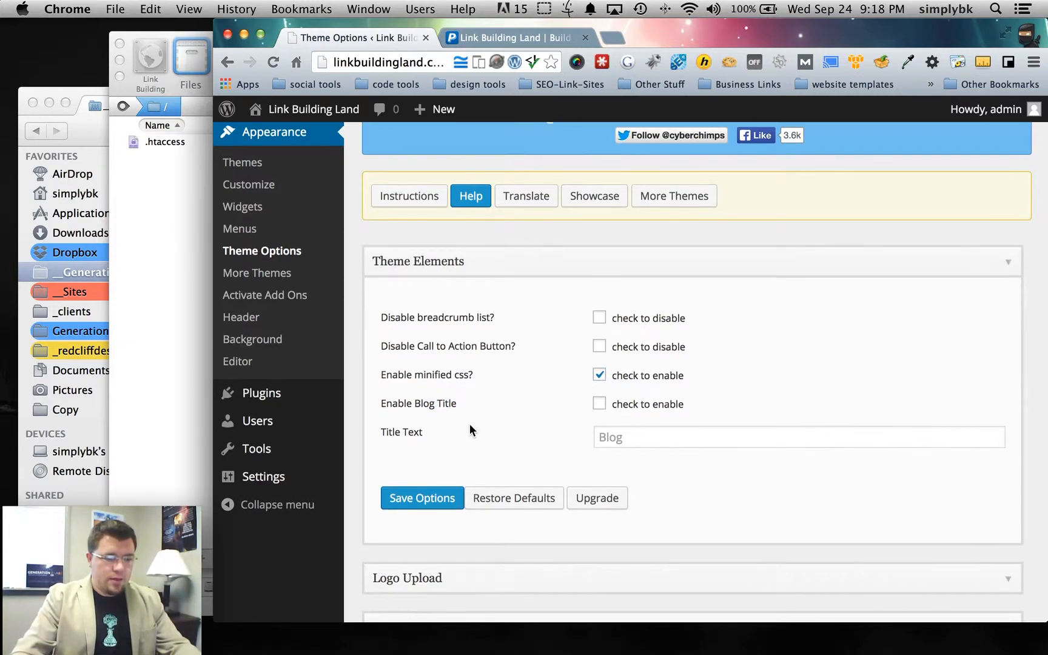
scroll(470, 424, "down", 5)
left_click(496, 427)
scroll(496, 429, "down", 3)
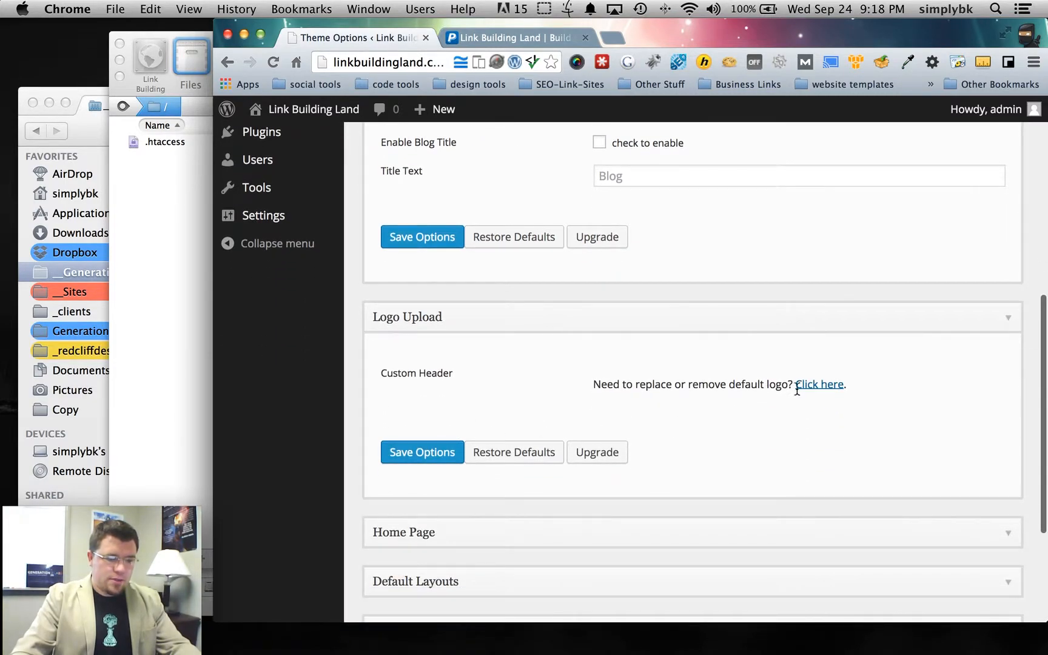
left_click(824, 387)
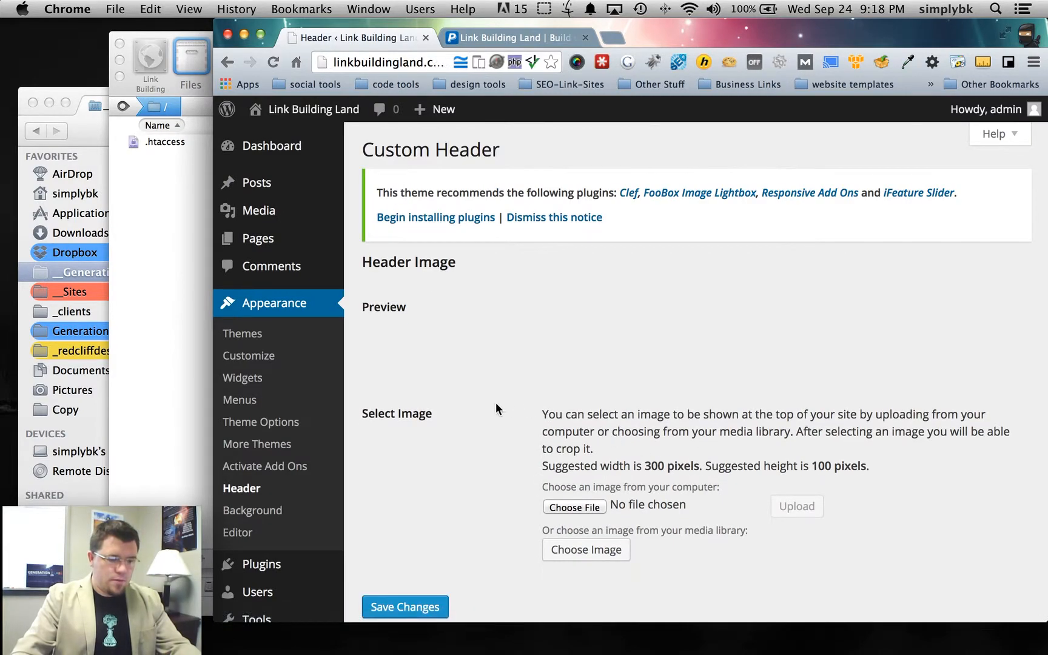
- Start choosing a header image file and browse the __GenerationLabs_com folder
scroll(494, 405, "down", 3)
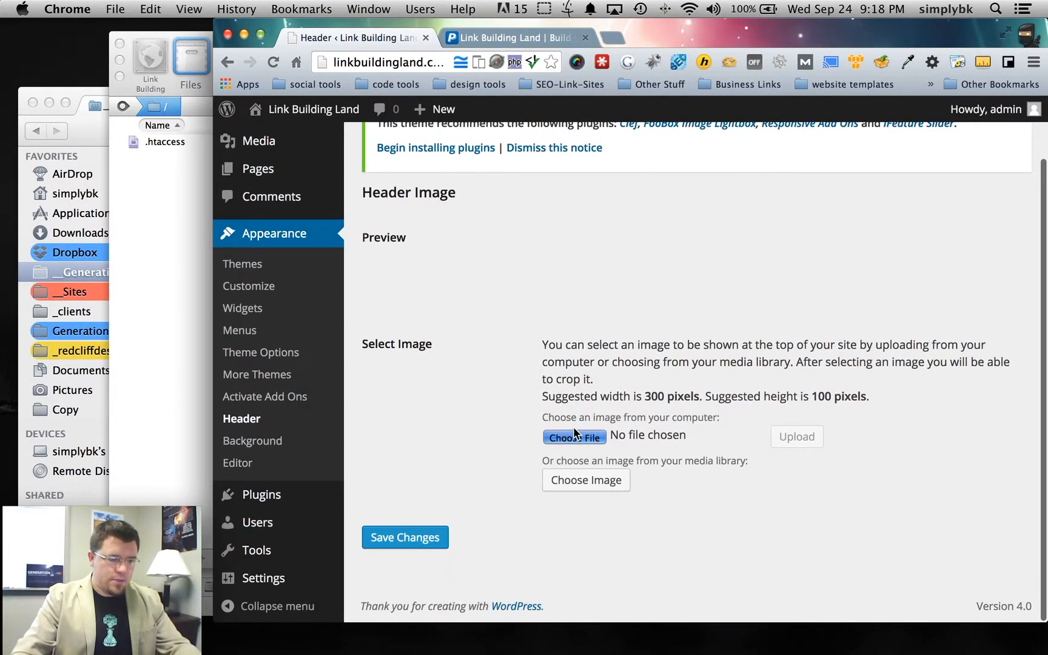
left_click(581, 436)
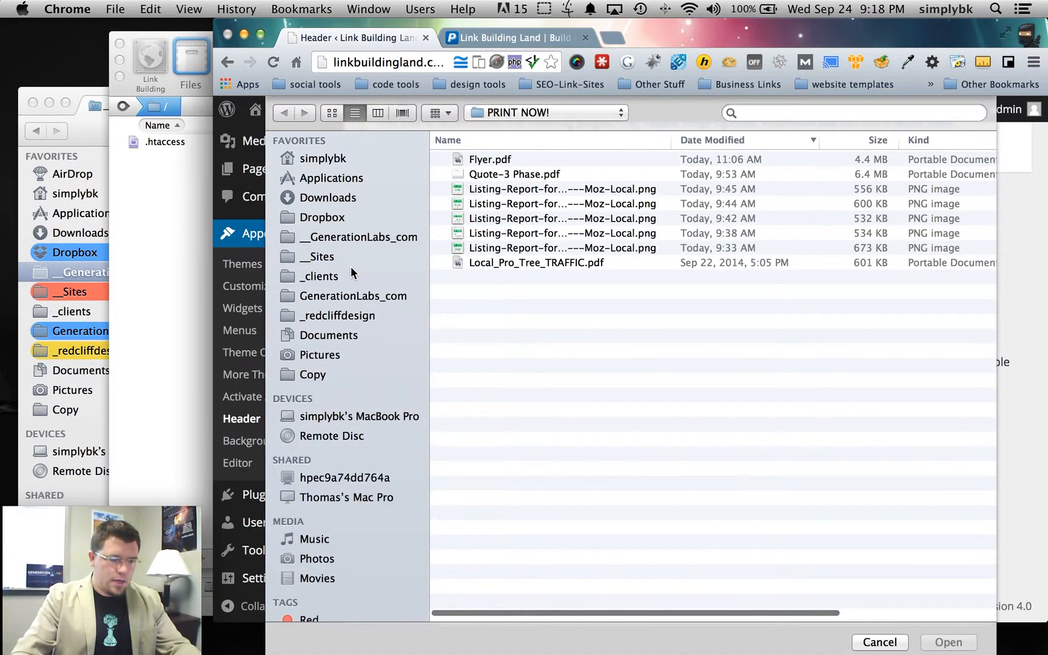
left_click(352, 236)
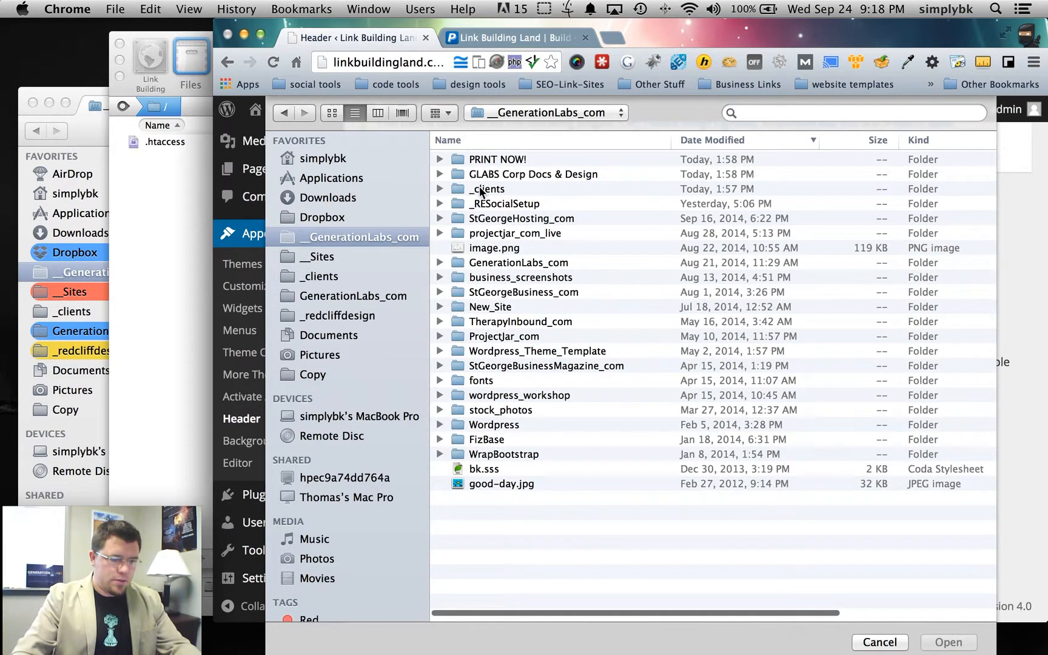
double_click(492, 189)
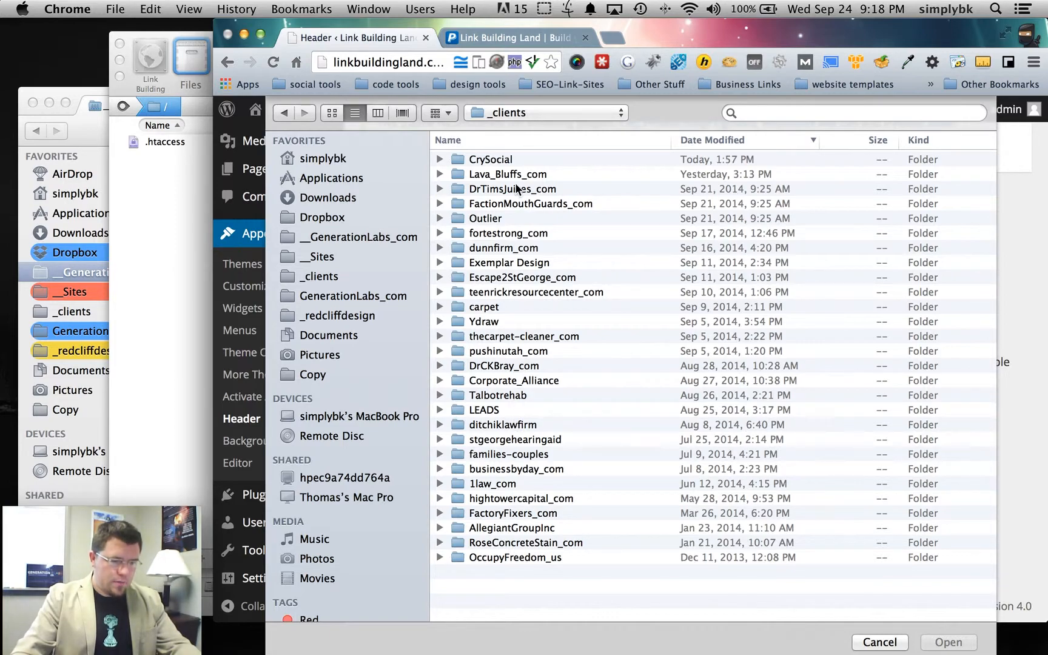
left_click(524, 115)
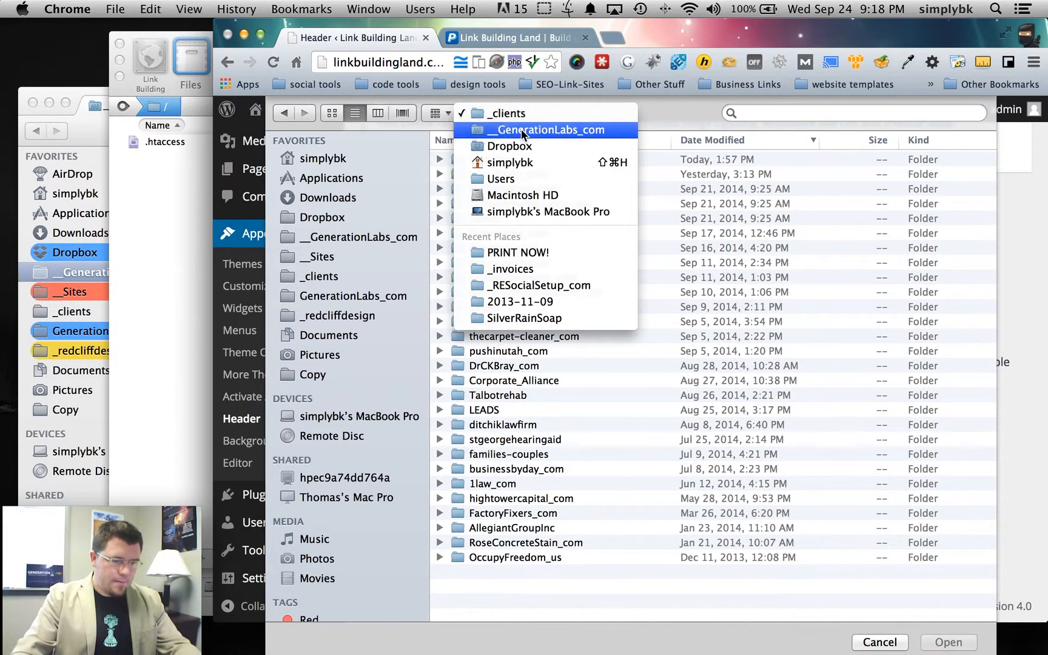
left_click(534, 129)
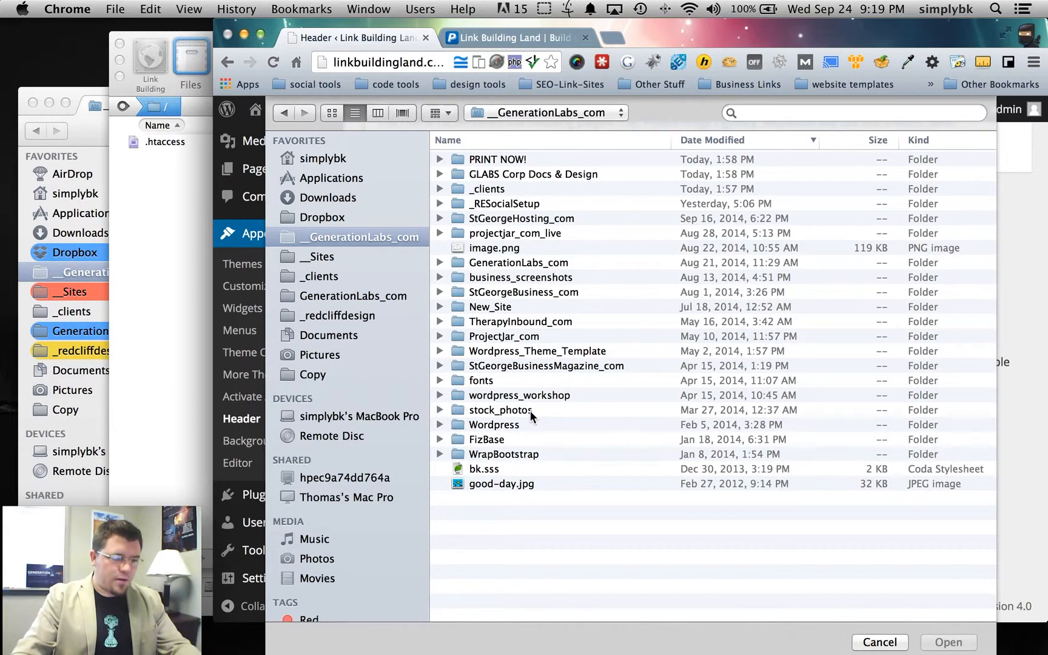
- Choose logo.png from Wordpress/wordpress_workshop/Week 1/link_building_land as the header image
left_click(450, 426)
left_click(440, 425)
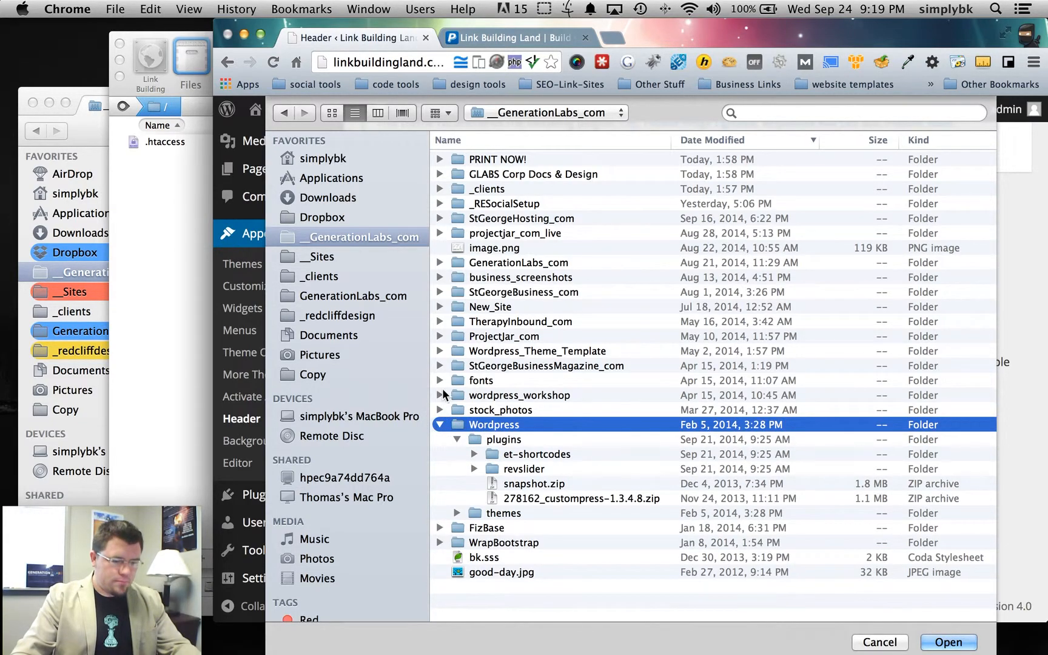
left_click(440, 395)
double_click(483, 410)
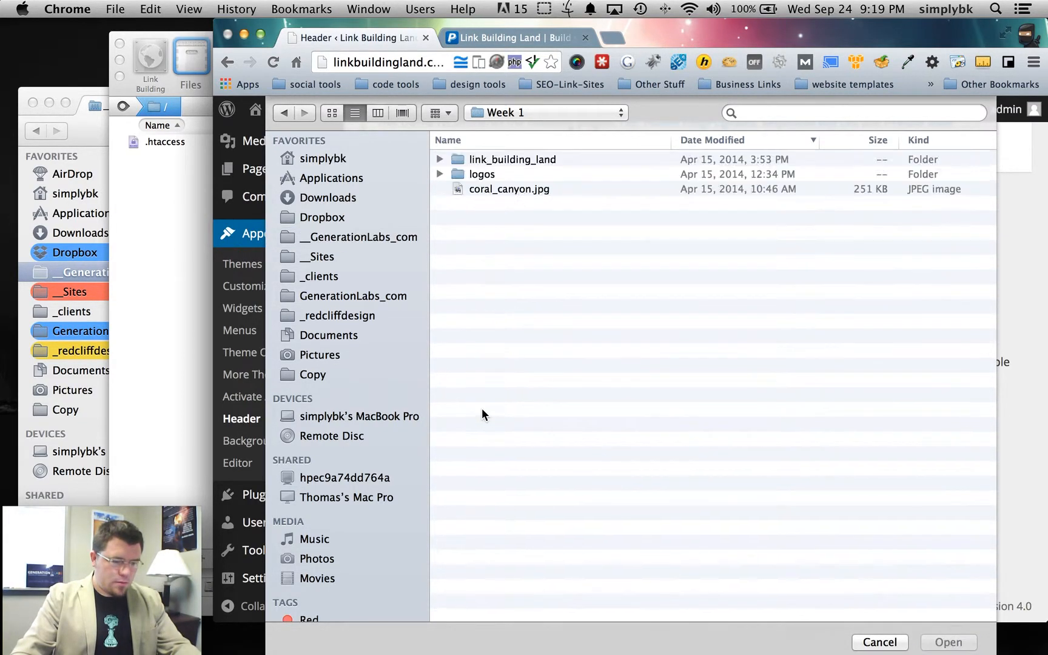
double_click(492, 160)
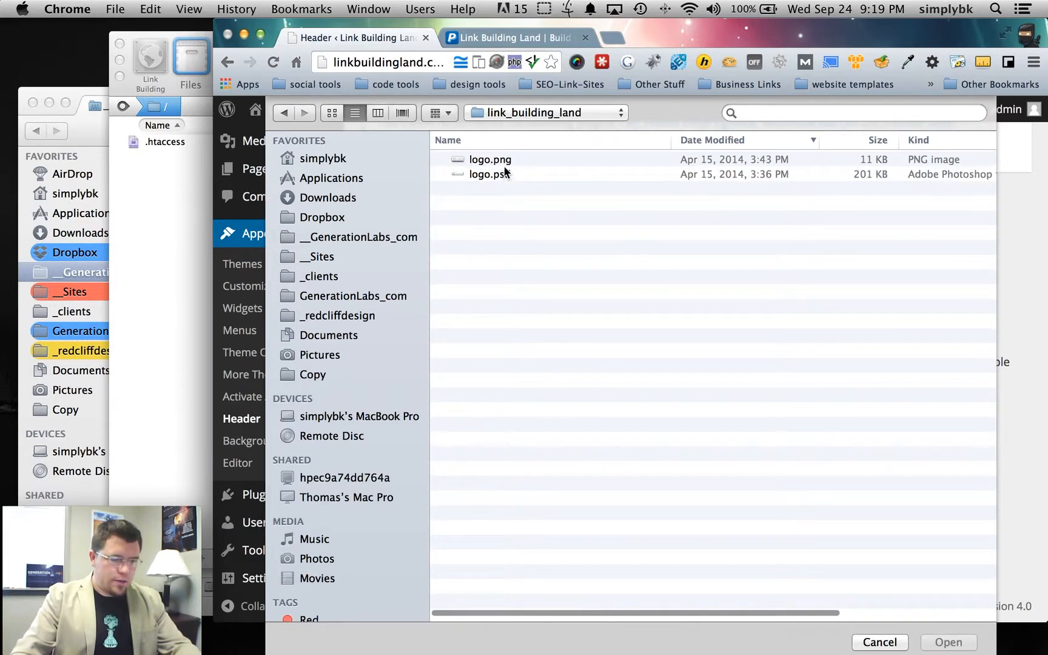
left_click(496, 159)
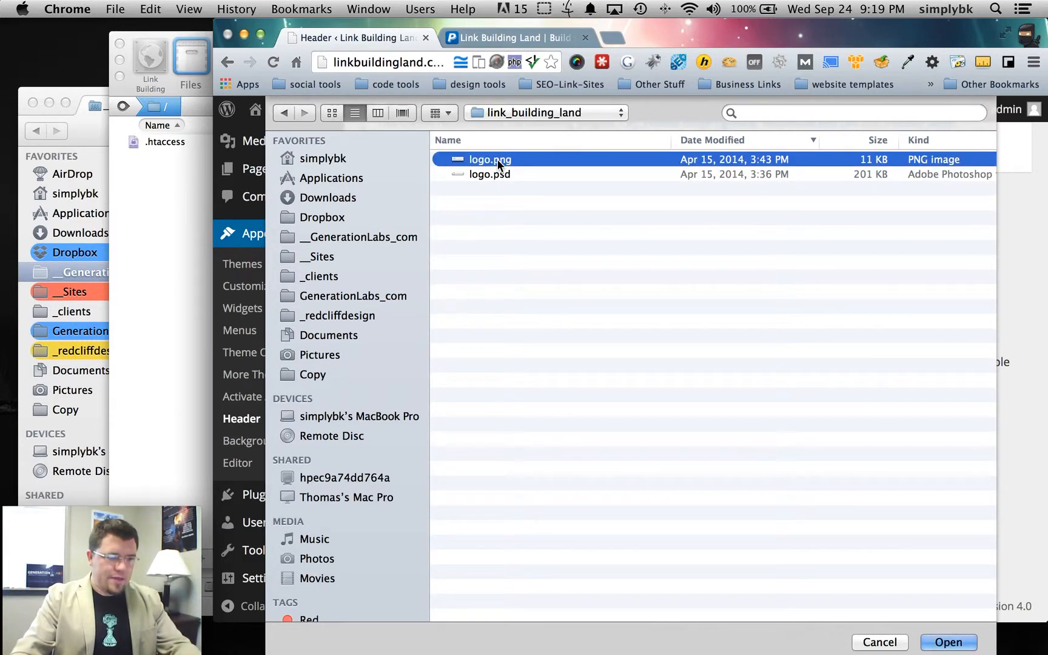
key("space")
key("space")
left_click(949, 642)
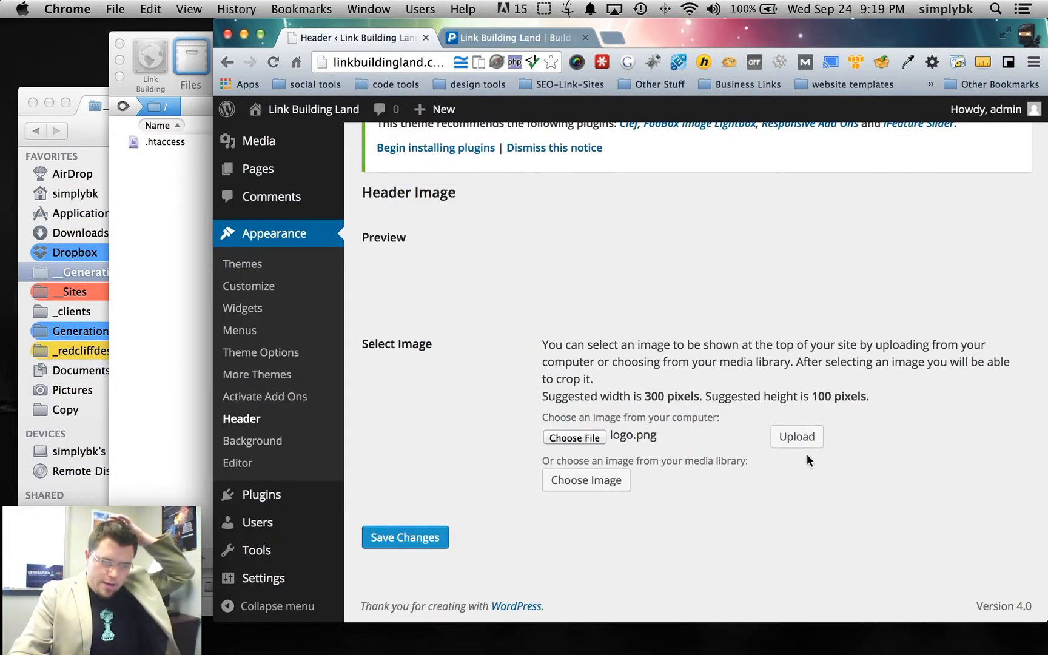
- Upload logo.png, crop it to fit the logo, publish it as the header and save
left_click(800, 438)
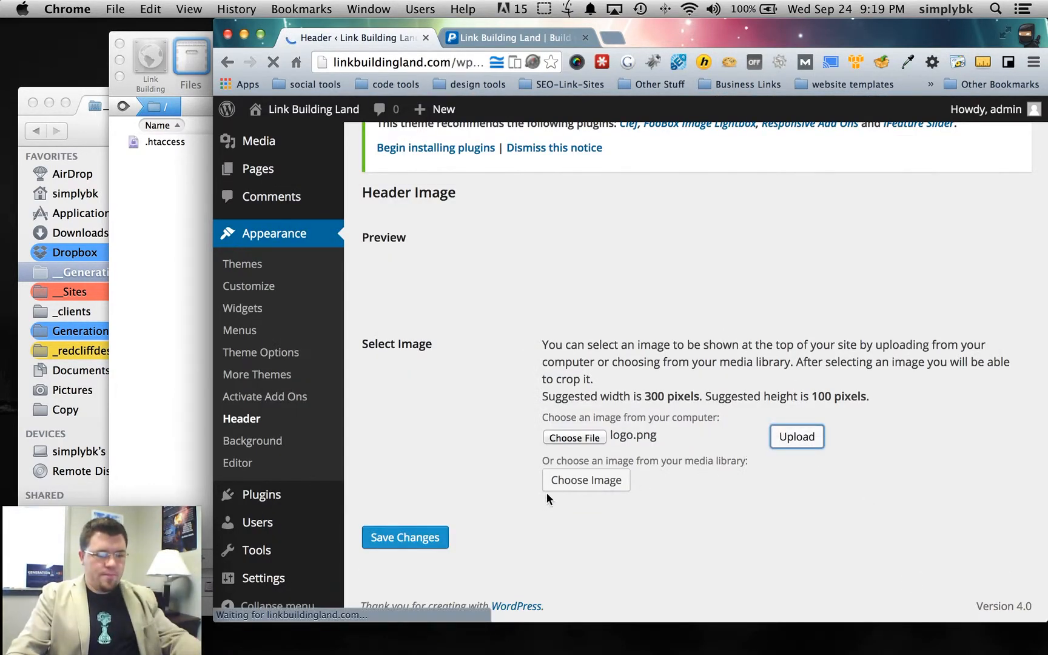
left_click_drag(449, 321, 578, 304)
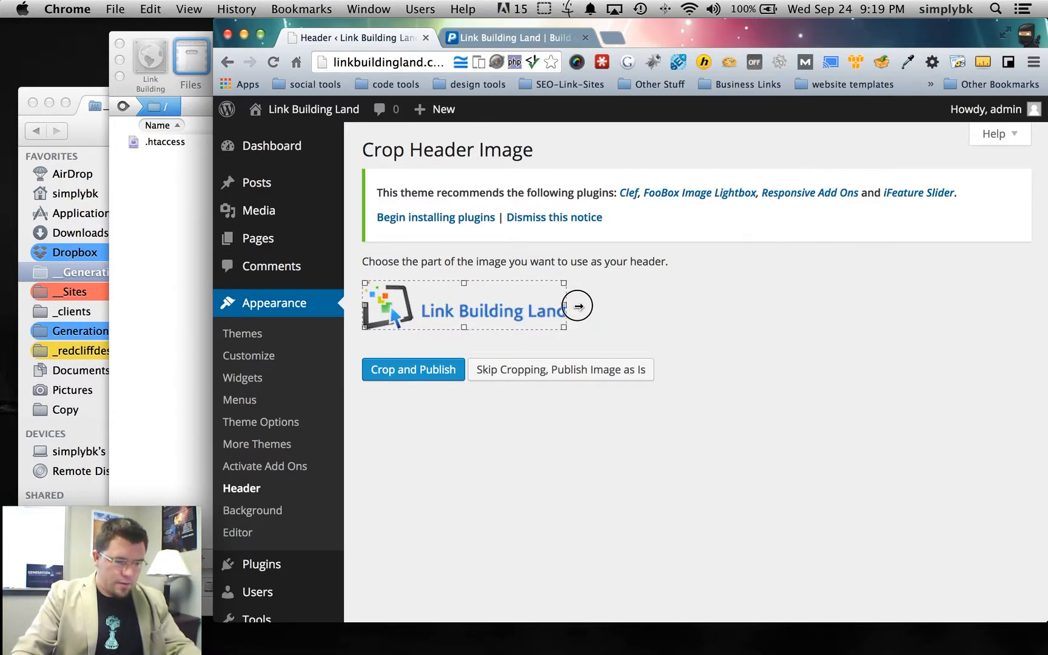
left_click(431, 372)
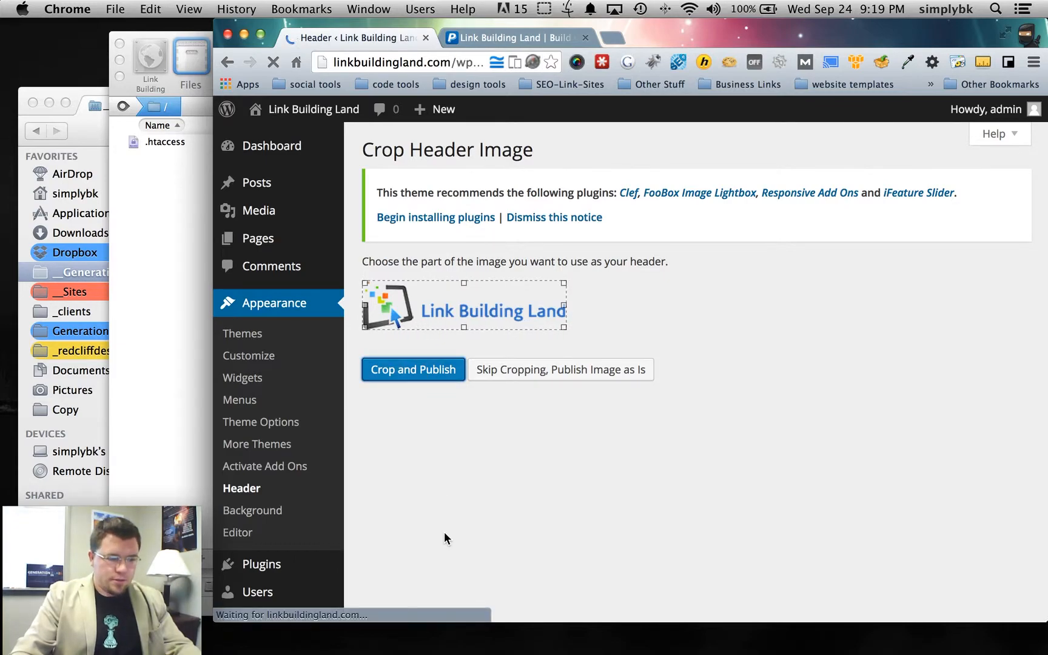
scroll(458, 515, "down", 10)
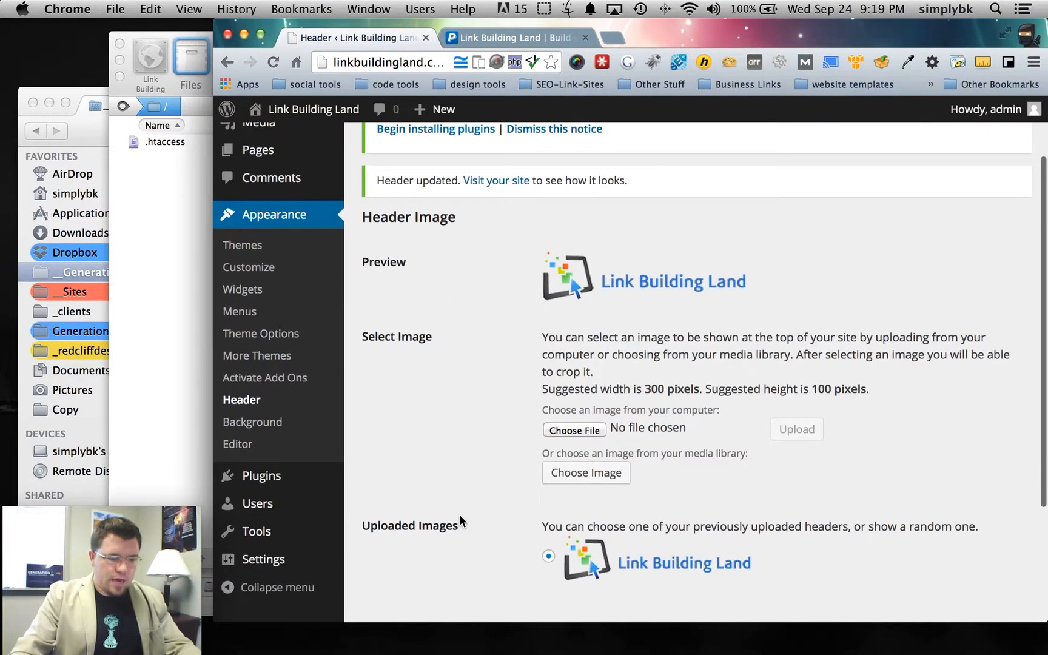
left_click(445, 535)
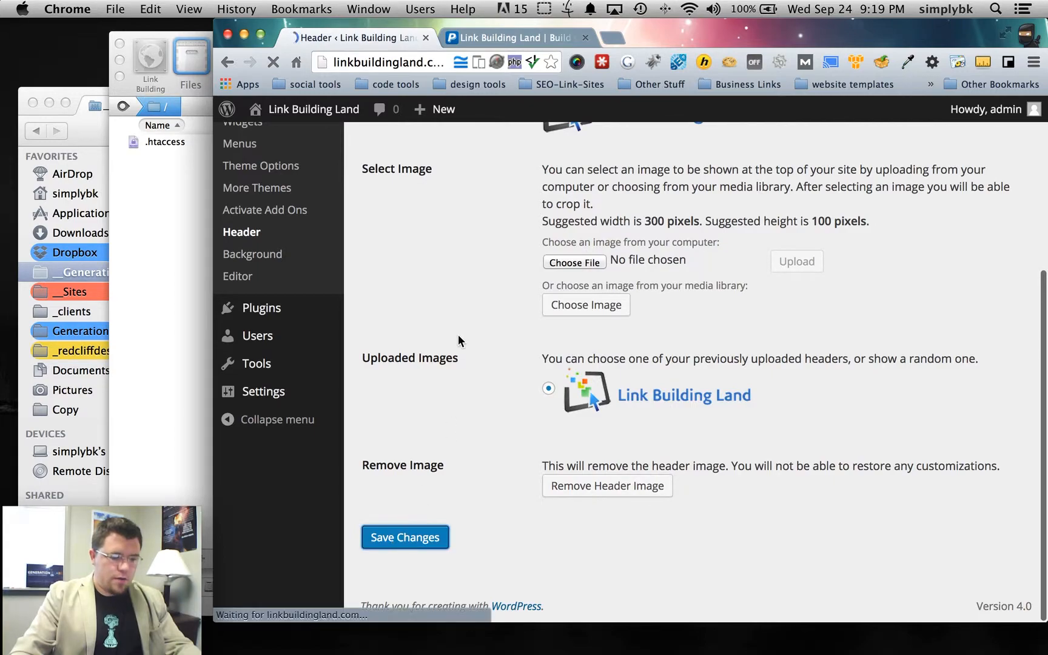
- Reload the live site to confirm the new logo appears in the header
left_click(482, 38)
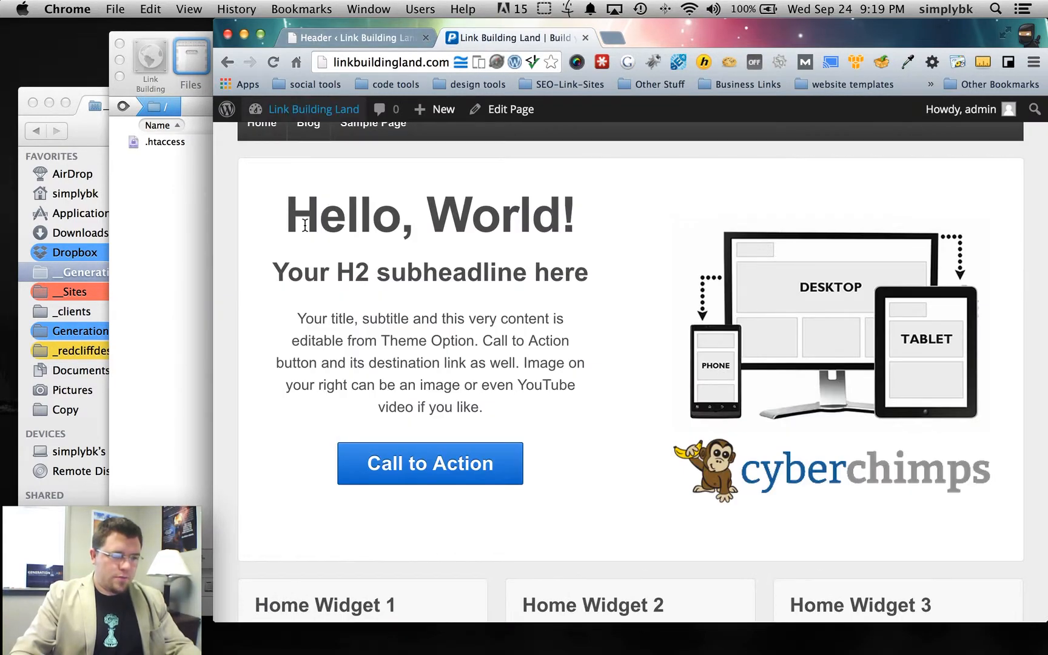
scroll(288, 149, "up", 5)
left_click(274, 61)
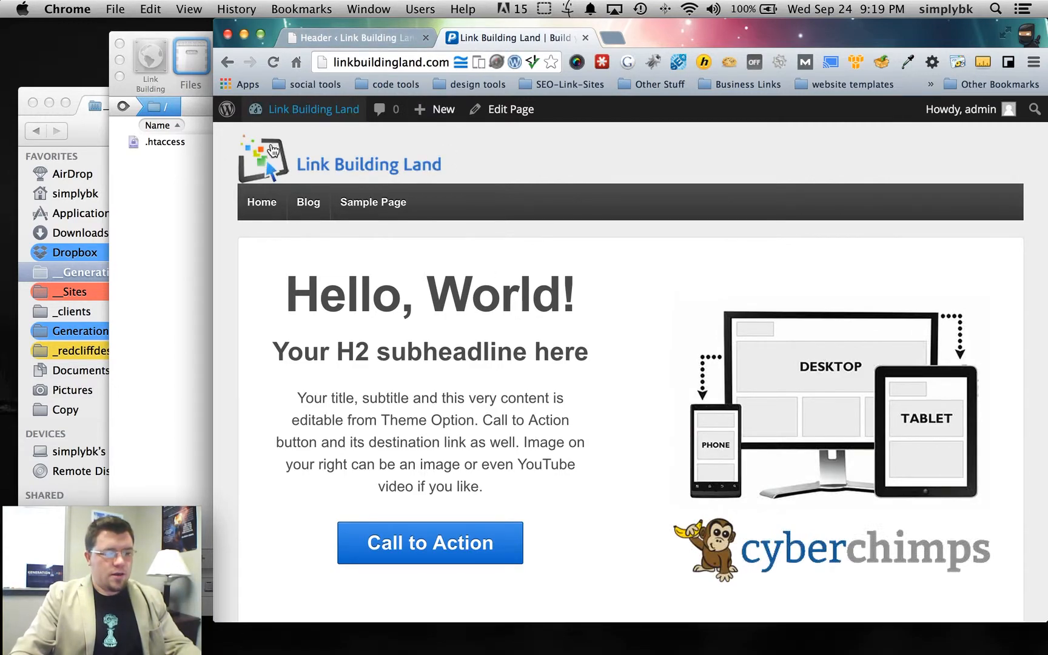
left_click(328, 37)
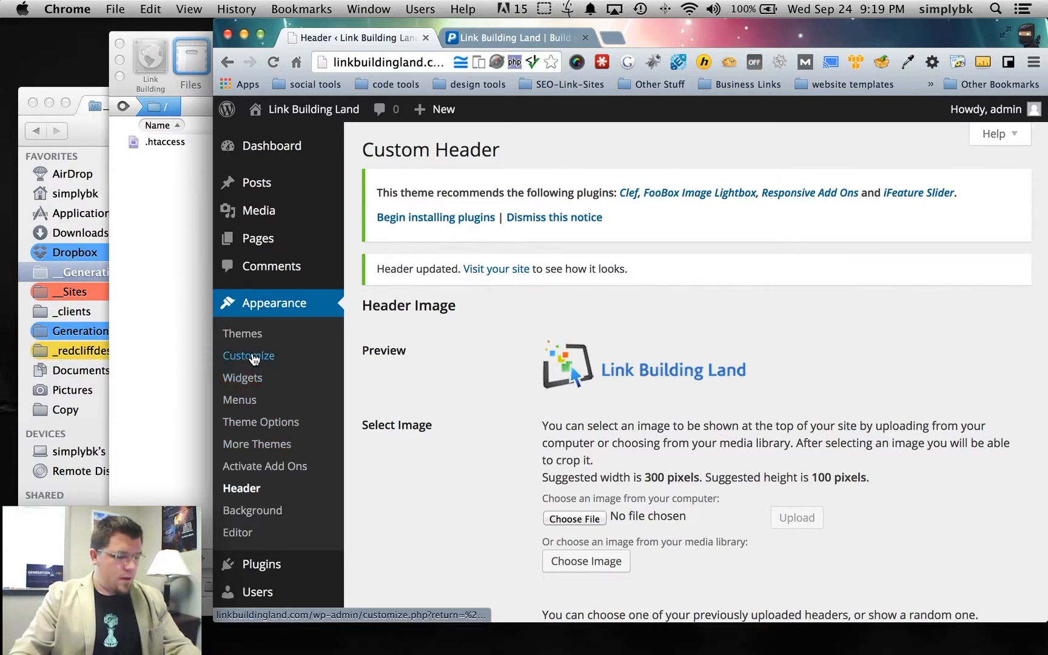
left_click(261, 422)
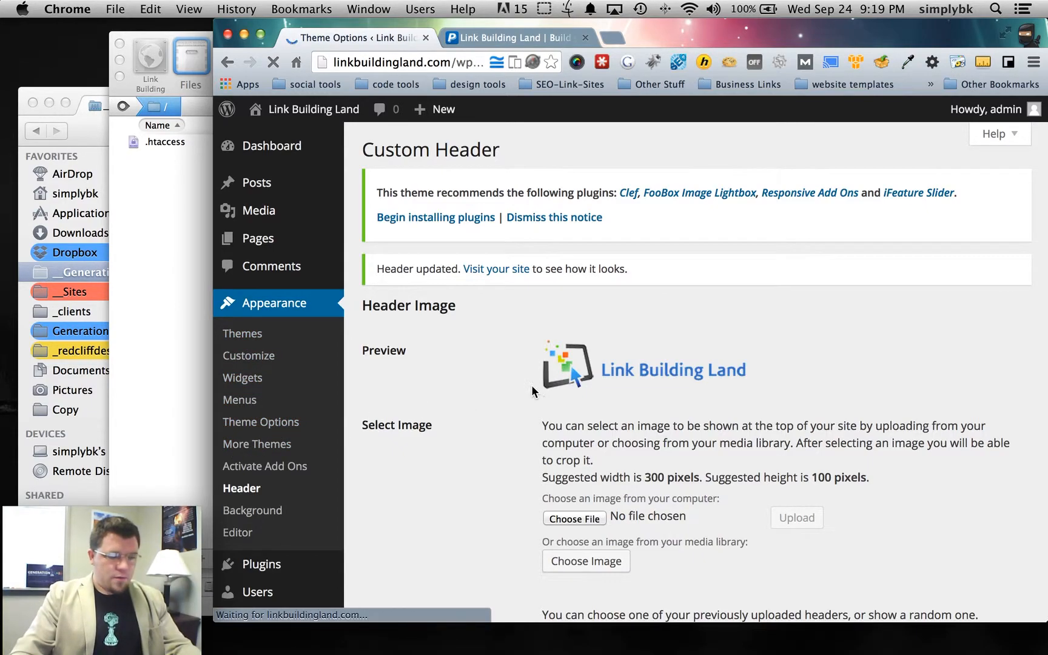
scroll(534, 412, "down", 4)
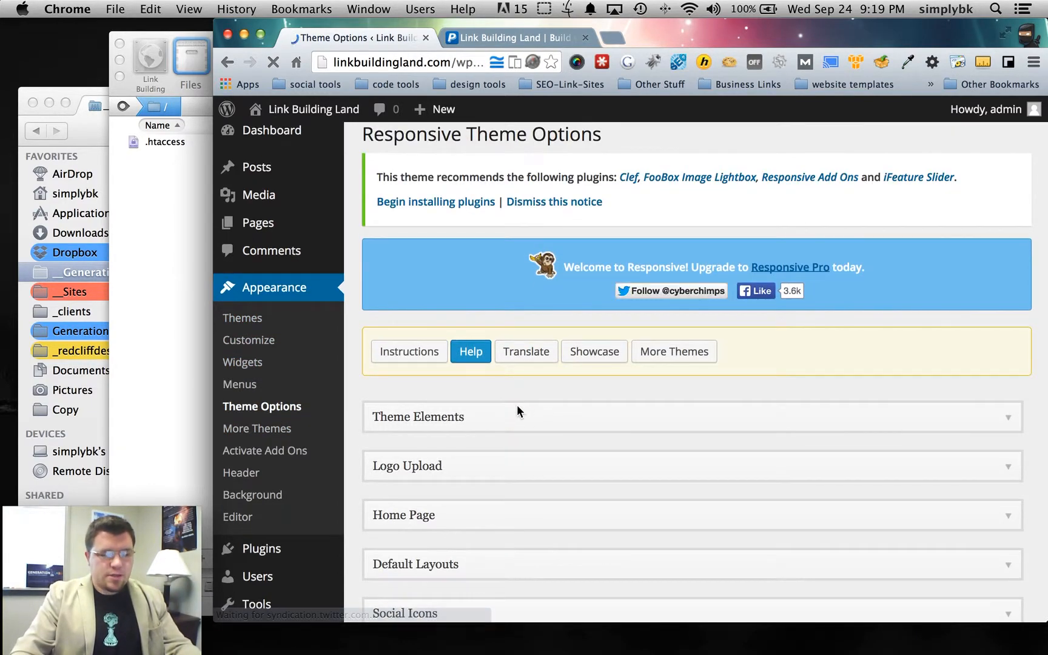
left_click(502, 423)
scroll(534, 425, "down", 5)
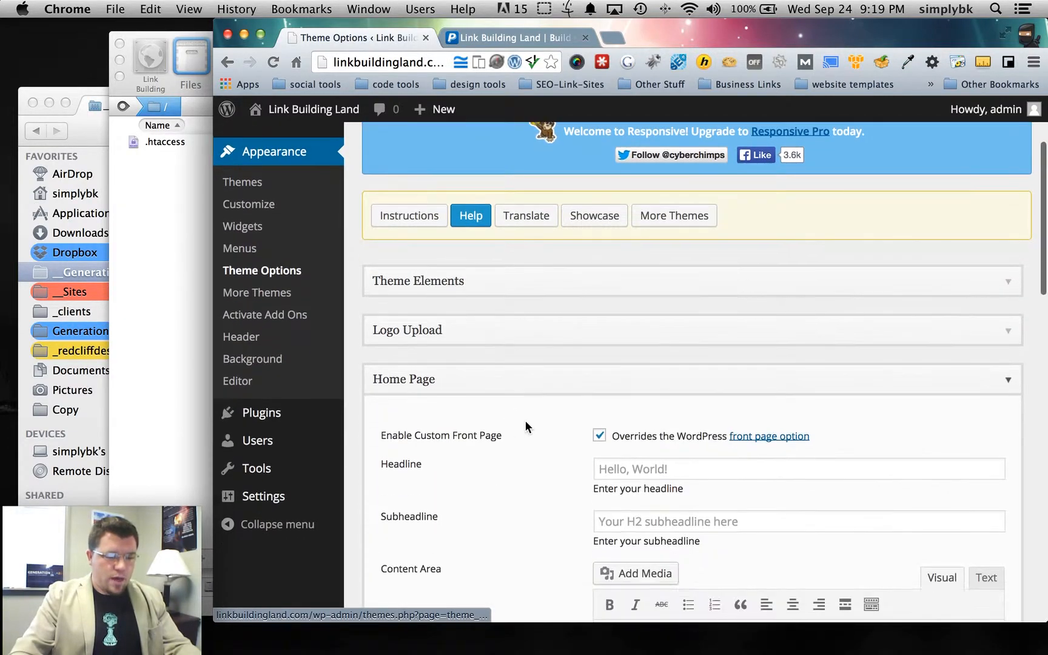
left_click(608, 354)
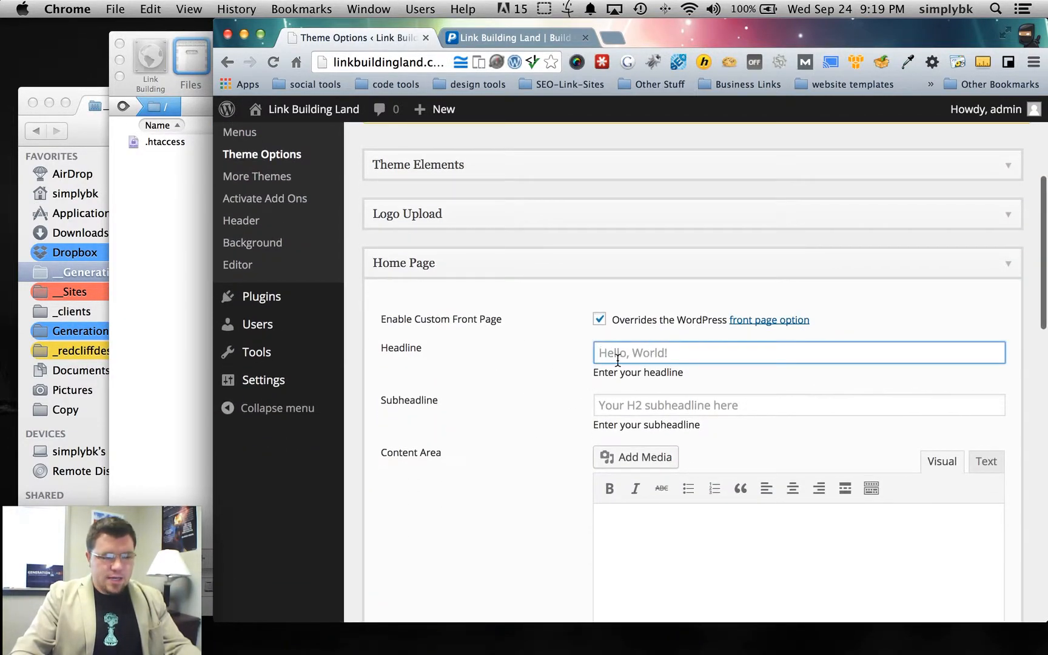
scroll(561, 388, "down", 4)
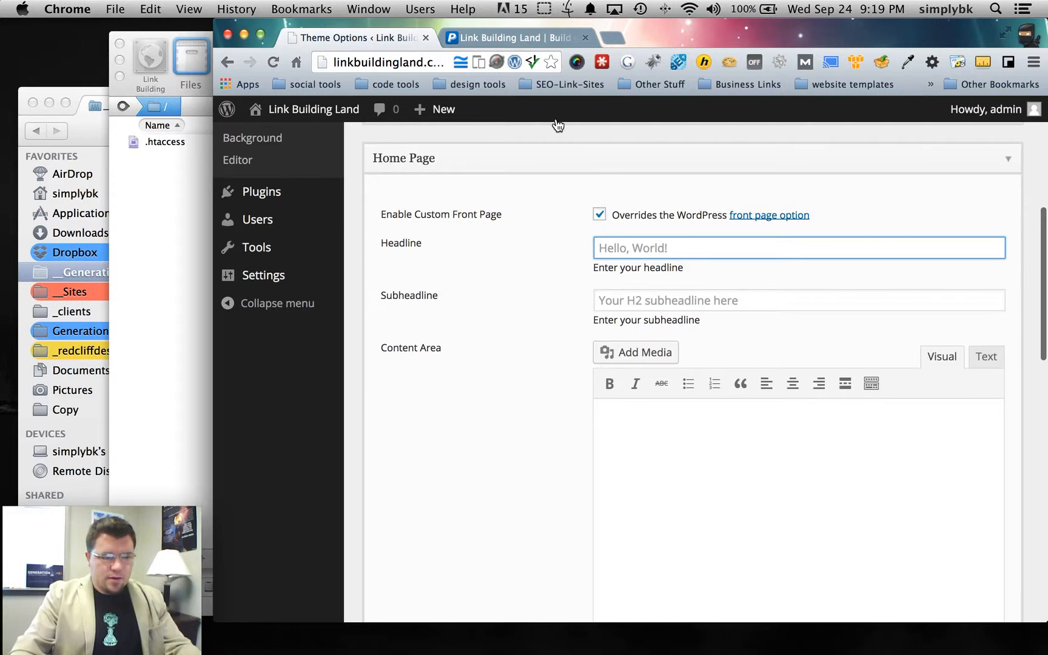
scroll(532, 300, "down", 5)
scroll(532, 299, "down", 10)
scroll(501, 302, "down", 5)
scroll(500, 298, "up", 5)
left_click(506, 34)
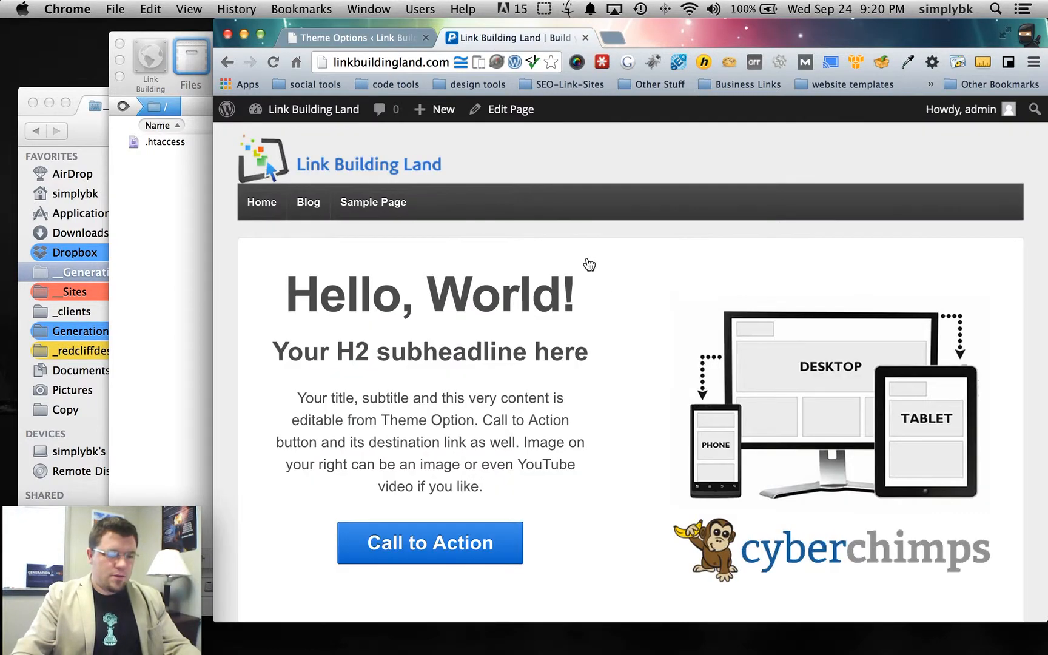
scroll(579, 304, "down", 5)
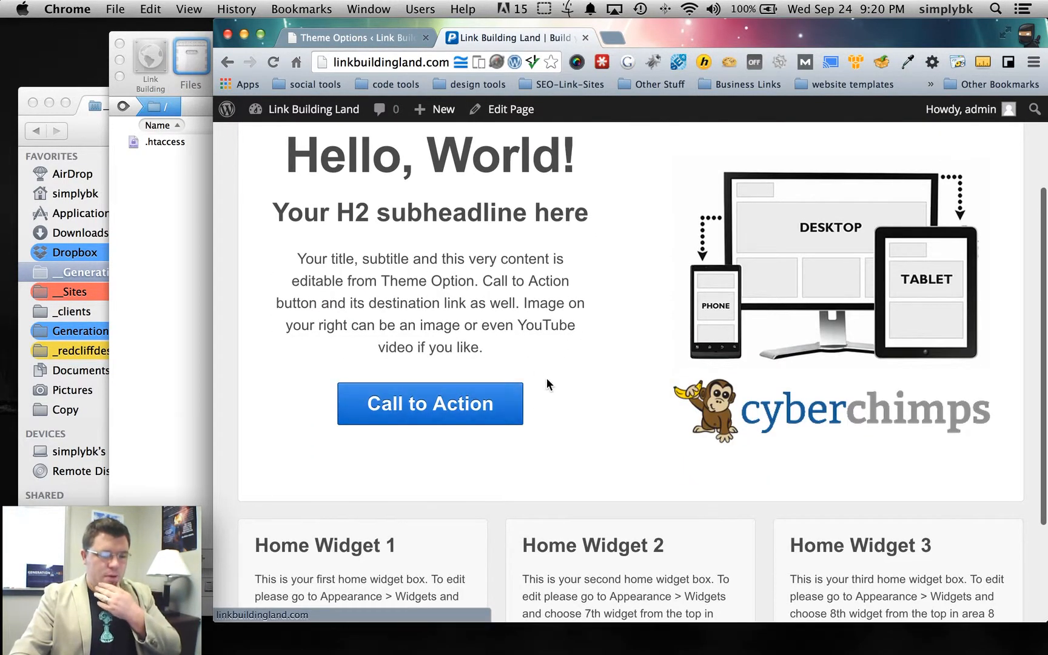
scroll(534, 364, "up", 2)
left_click(364, 40)
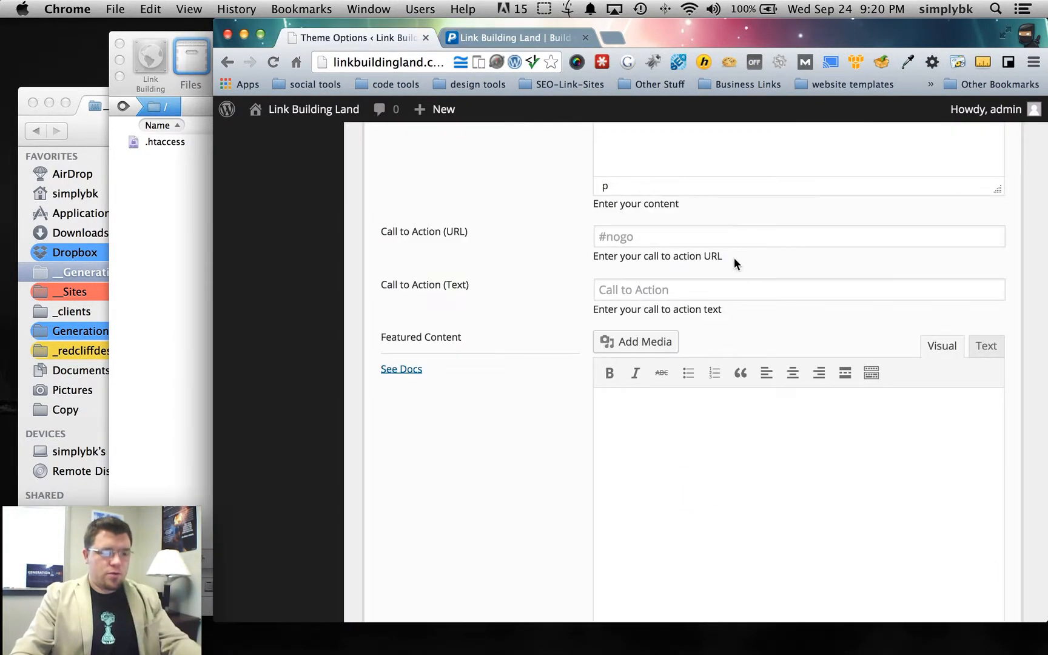
scroll(735, 261, "up", 10)
left_click(676, 245)
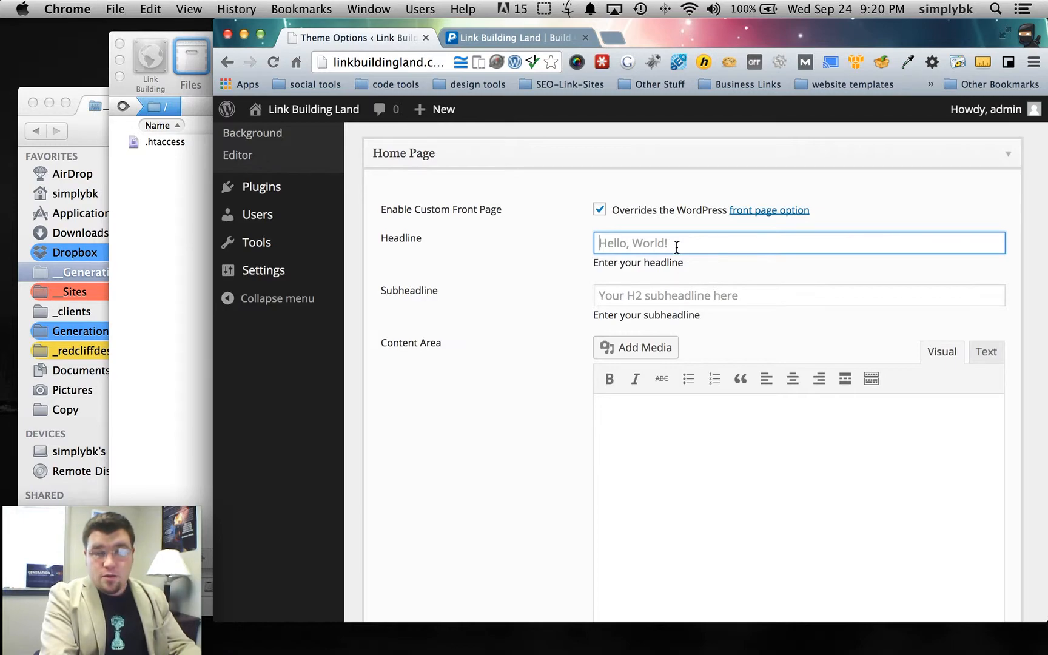
- Set the headline to 'Welcome' and subheadline to 'To Link Building Land', then save options
type("Welcome to")
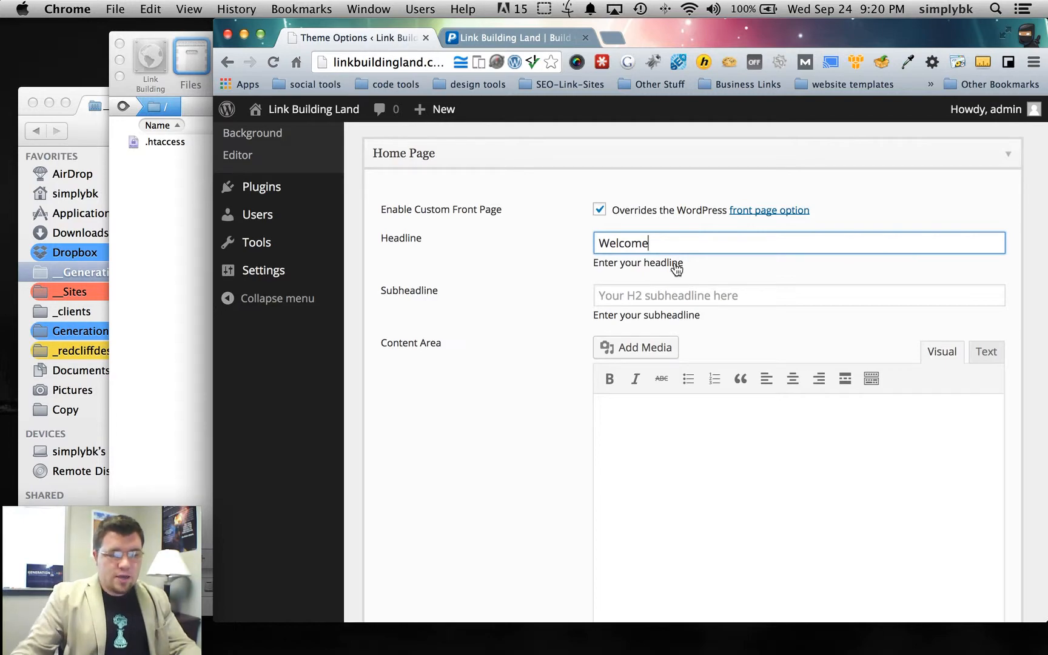
left_click(665, 296)
type("To Link Building Land")
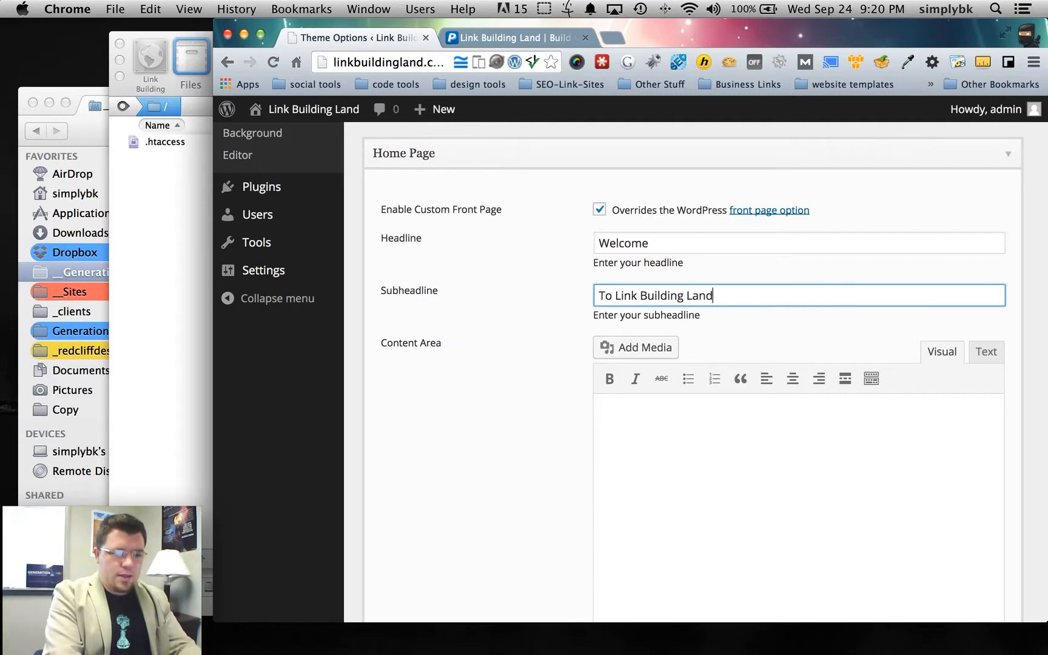
scroll(555, 340, "down", 10)
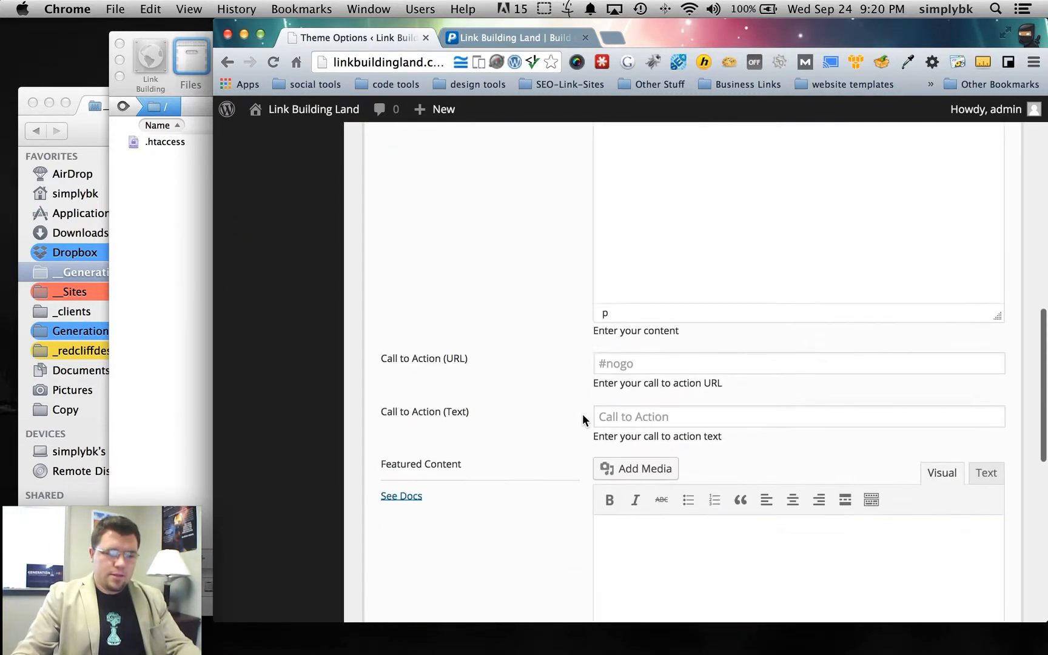
left_click(427, 546)
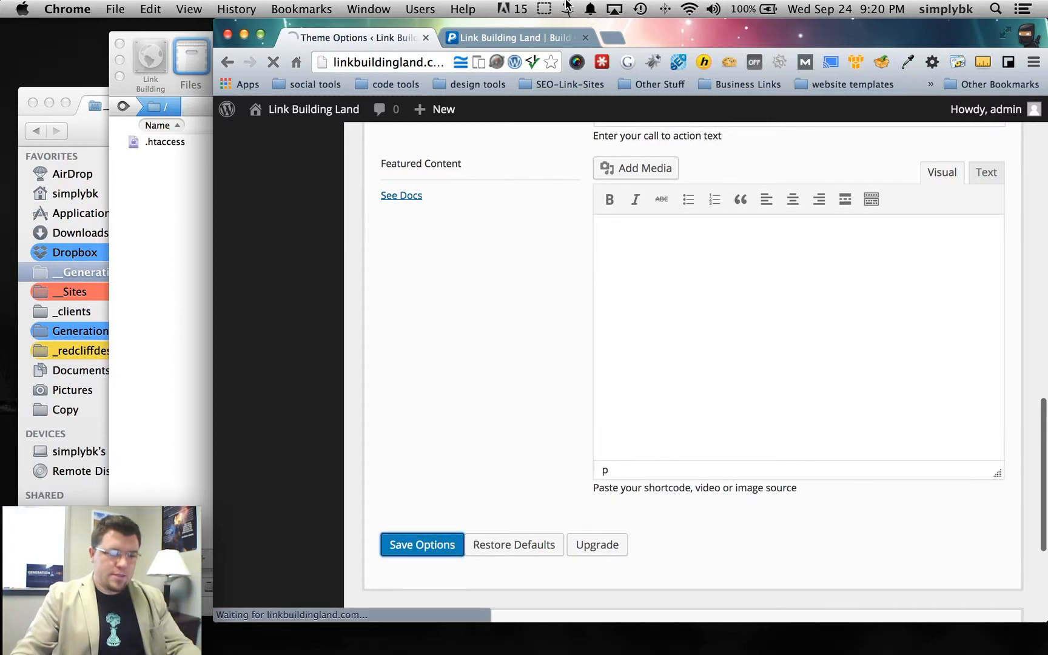
- Reload the live front page to check the new headline and subheadline
left_click(531, 37)
scroll(501, 218, "down", 1)
key("super+r")
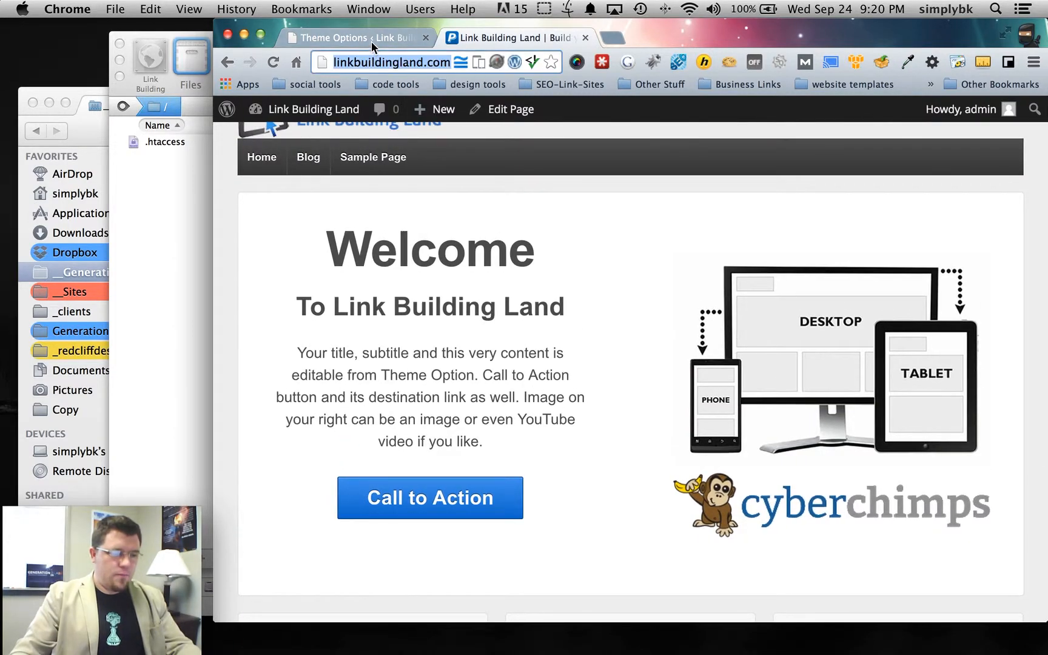
left_click(371, 40)
- Expand the Home Page settings section in Theme Options
scroll(728, 355, "down", 3)
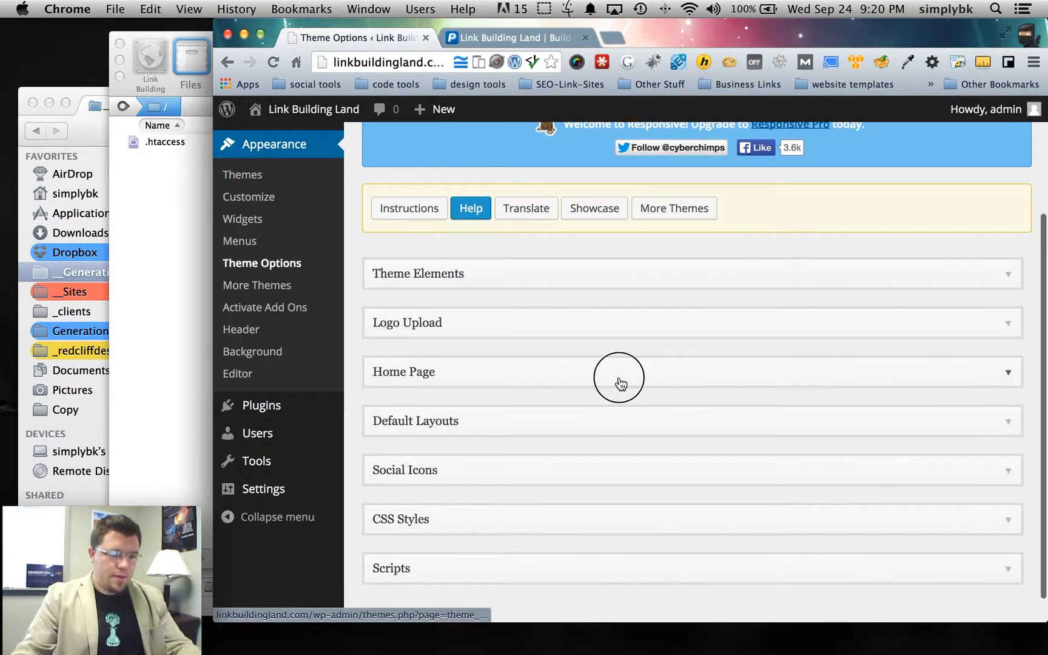
left_click(618, 376)
scroll(654, 393, "down", 6)
scroll(657, 393, "down", 1)
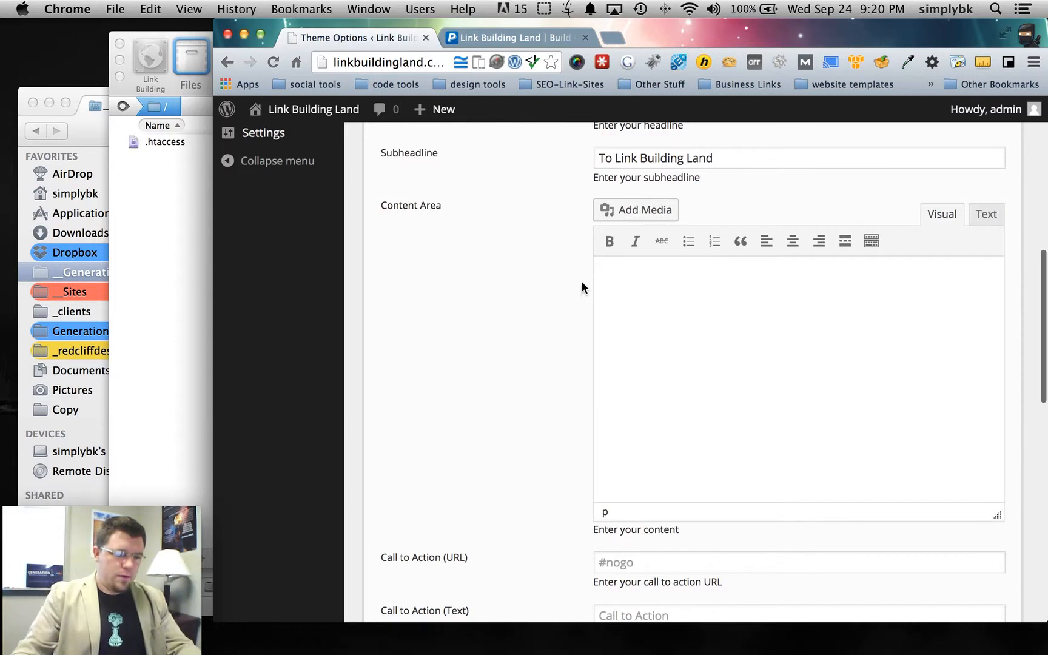
scroll(519, 325, "up", 1)
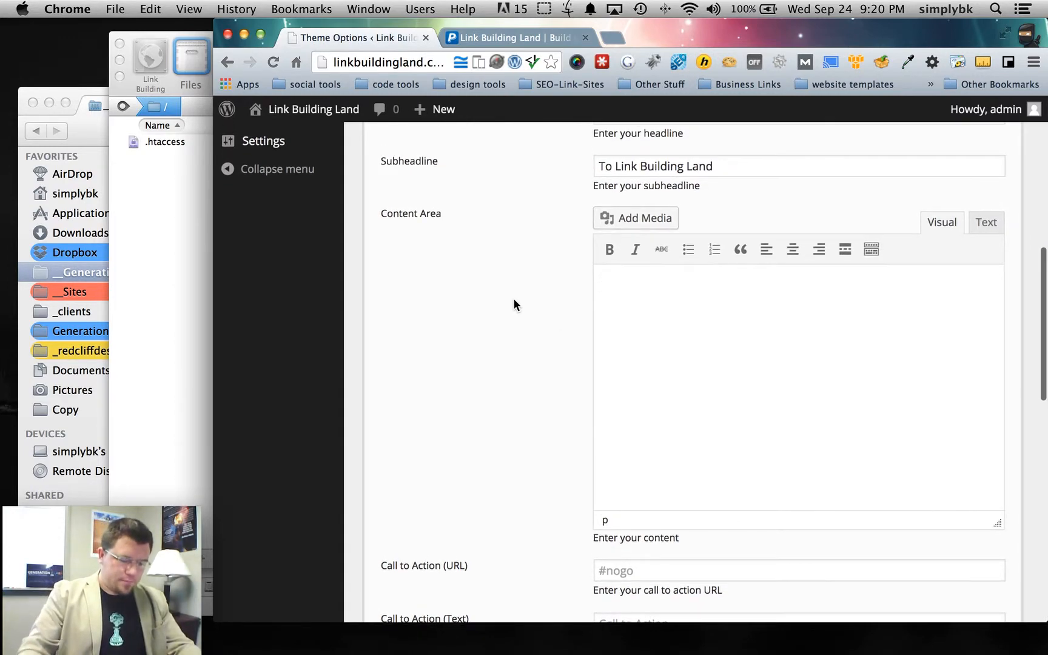
- Type 'We are a company that specializes in building social profiles for your business.' into Content Area, correcting 'compnay'
type("We are")
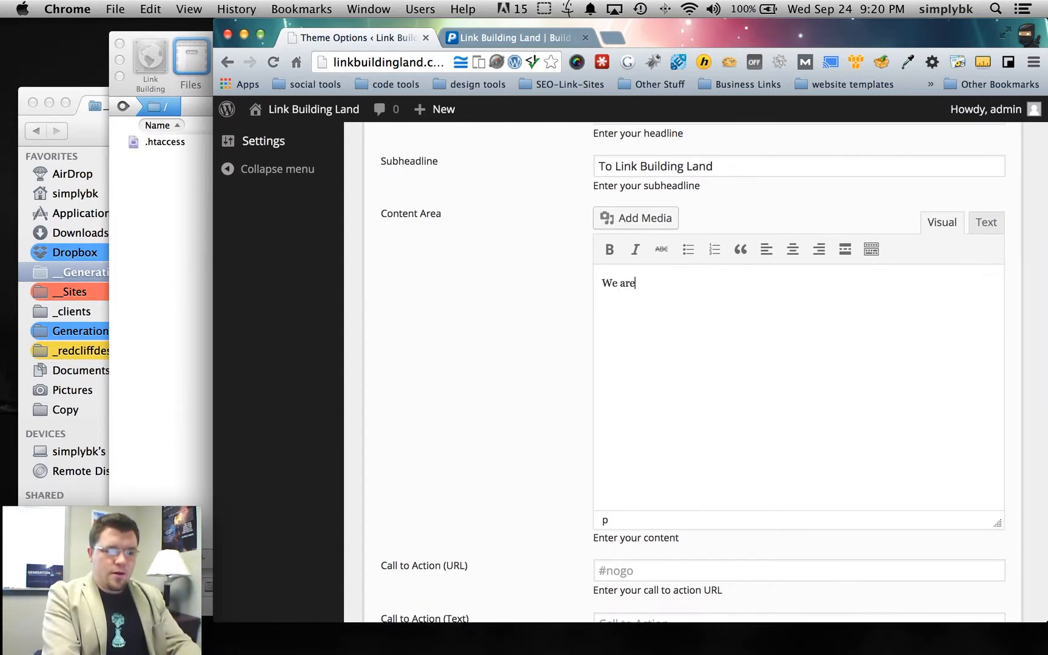
type(" a compnay that")
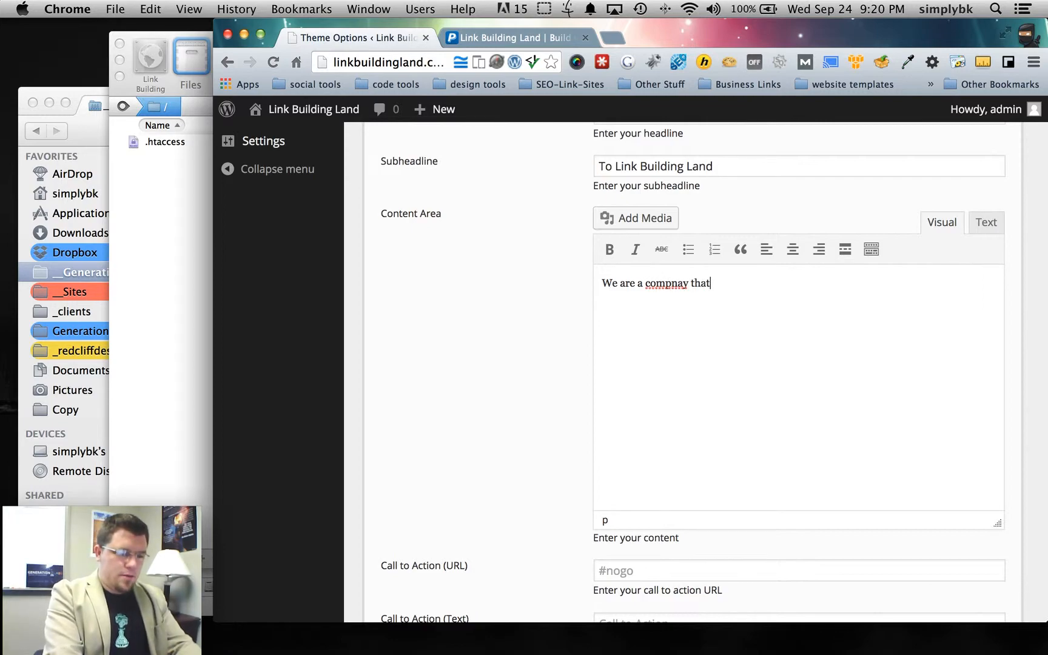
right_click(677, 283)
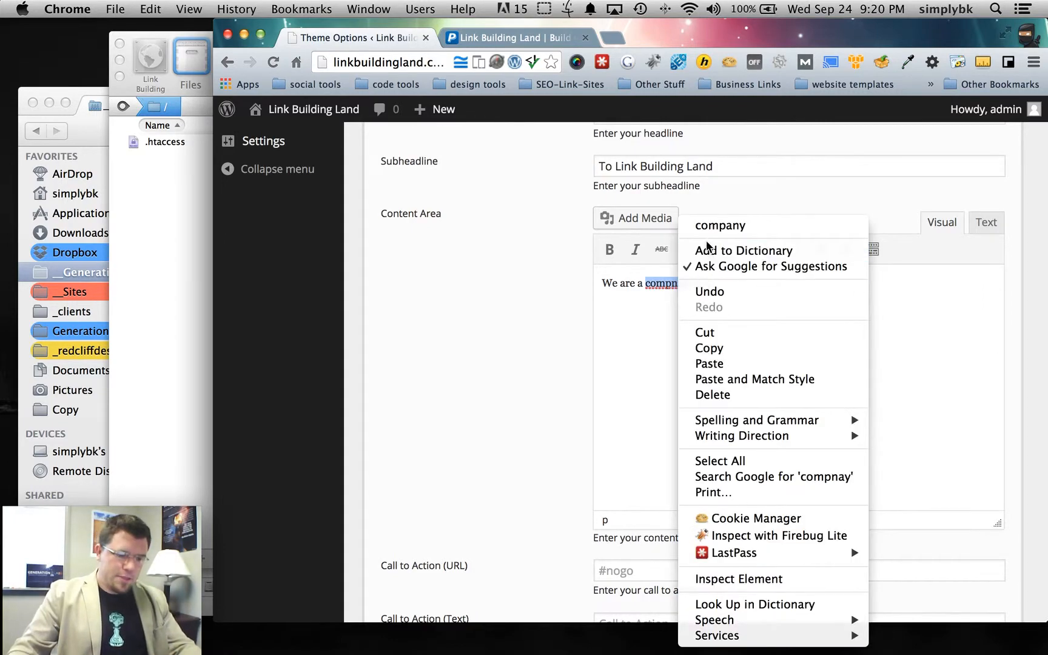
left_click(719, 226)
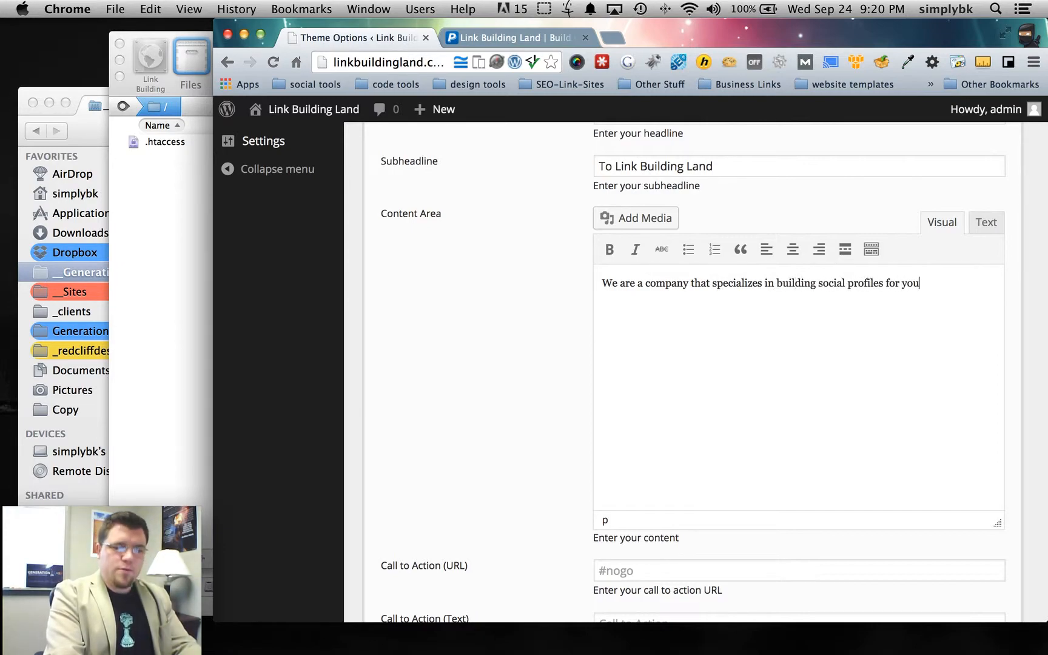
type("usiness.")
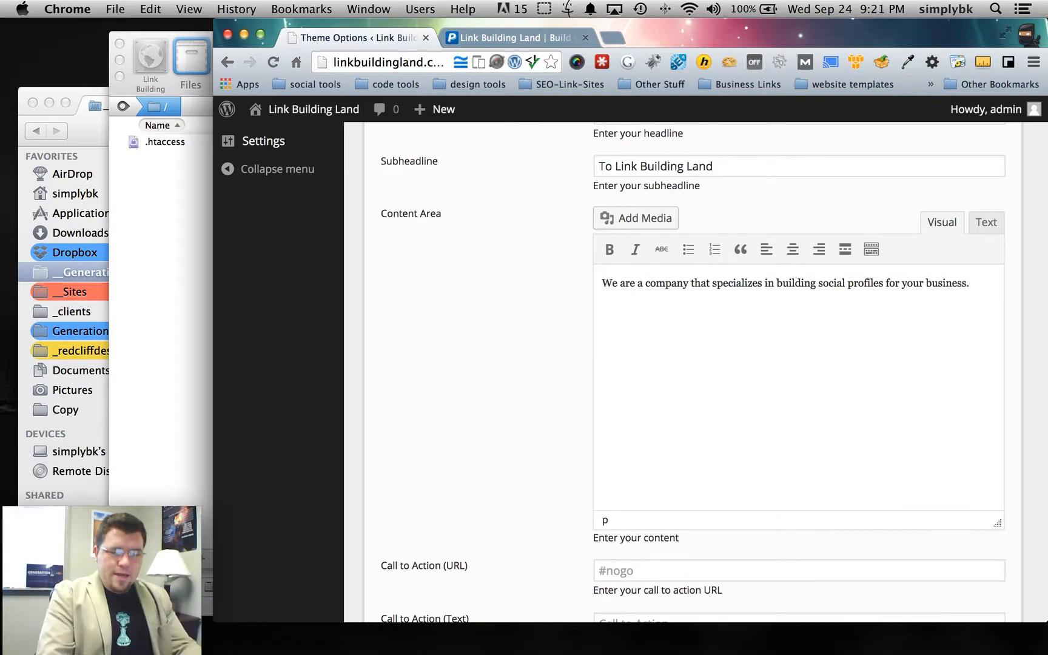
- Centre and bold the first content sentence
left_click_drag(973, 283, 446, 286)
left_click(803, 256)
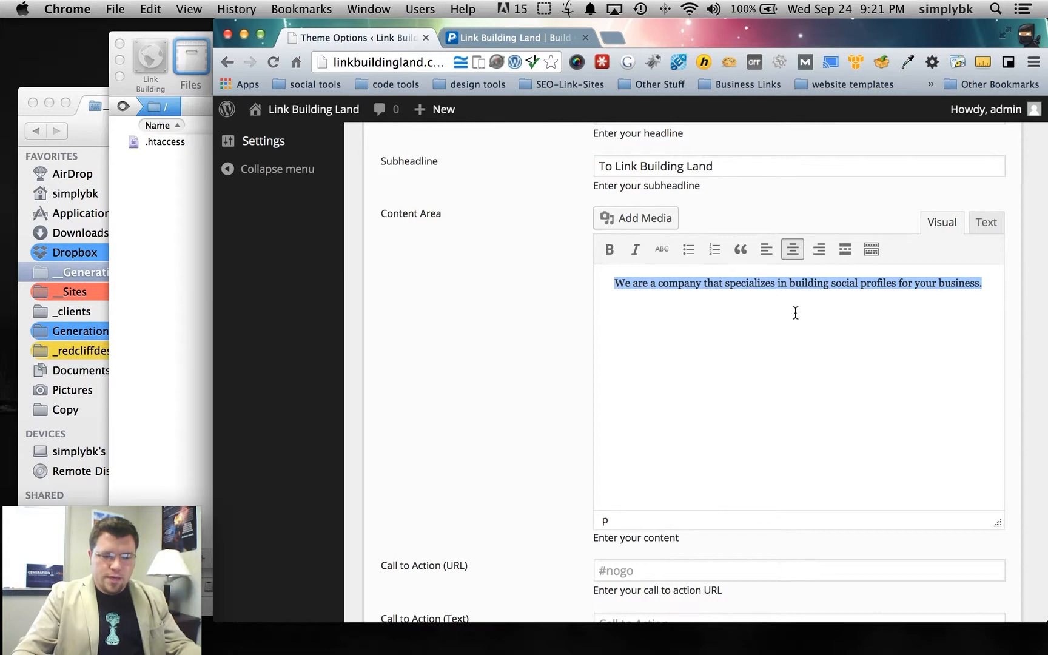
left_click(609, 249)
- Add a centred paragraph: 'We work hard at delivering the highest quality white hat solutions to building valuable links to your website.'
left_click(840, 342)
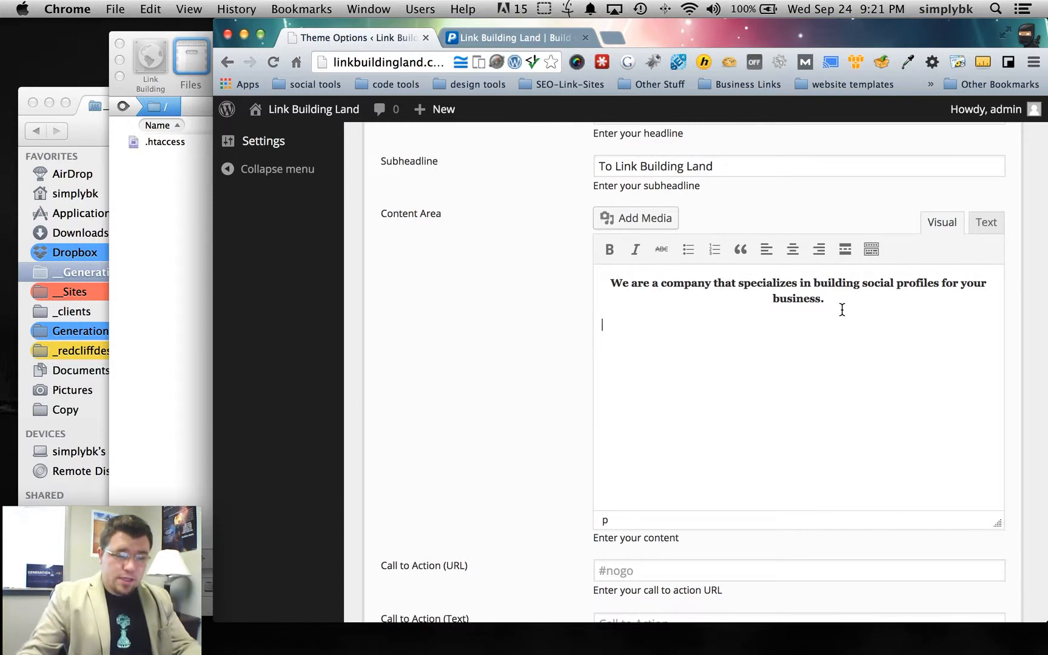
left_click(792, 249)
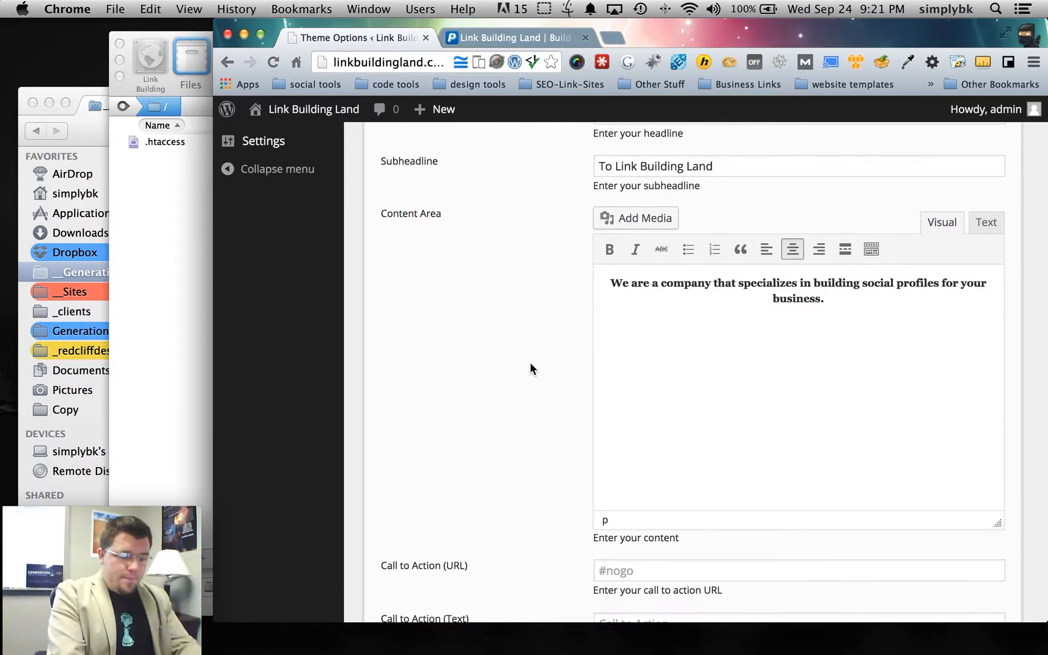
type("We work")
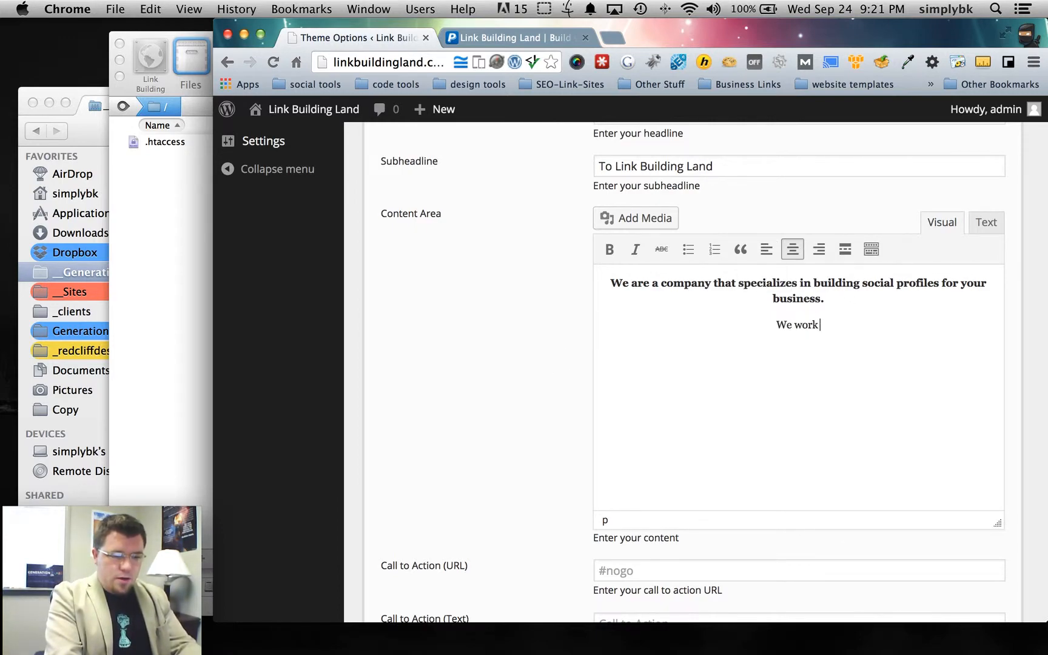
type(" hard at")
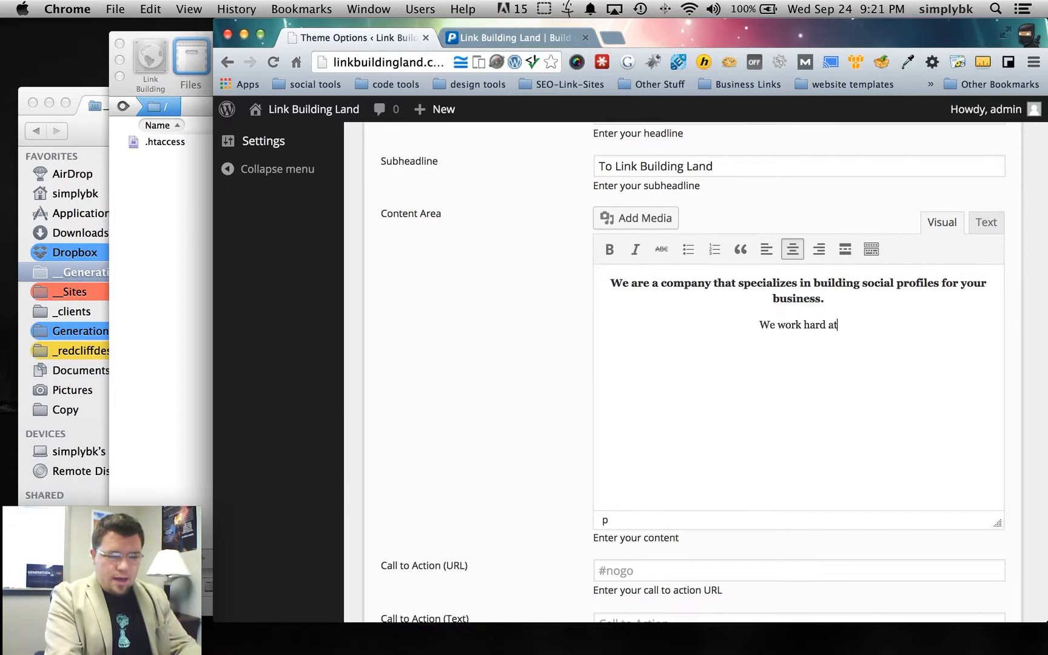
type(" delivering ")
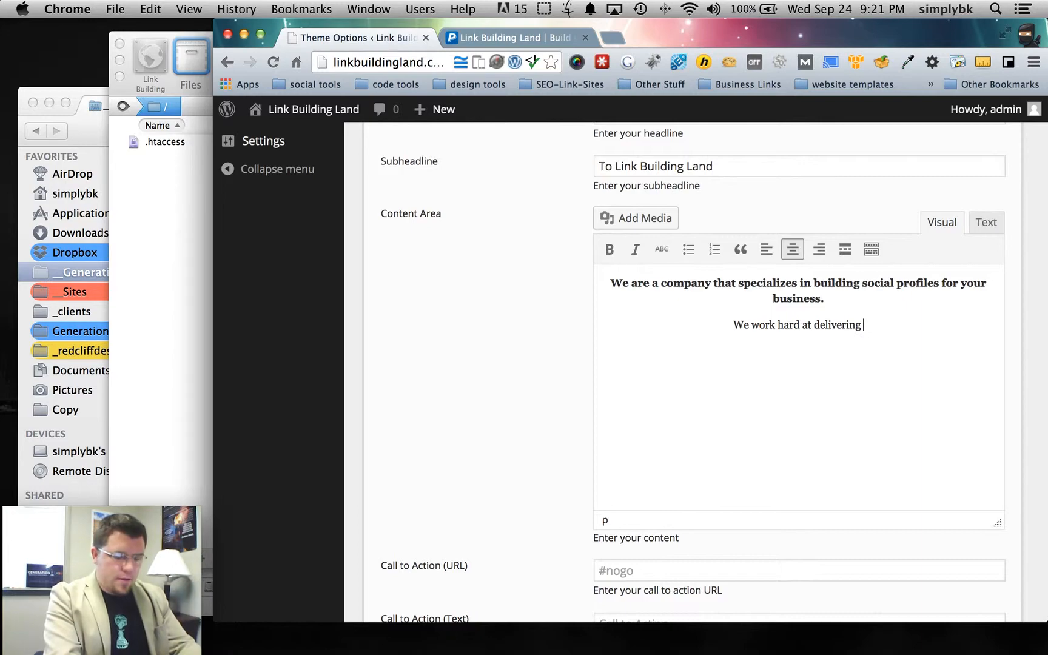
type("the high")
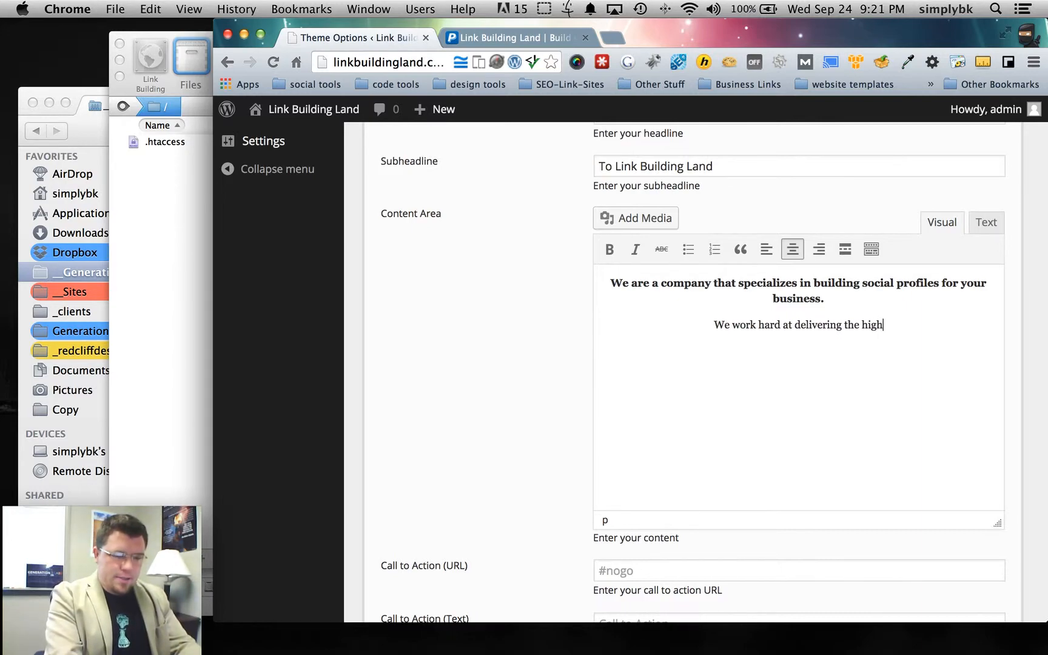
type("est quality")
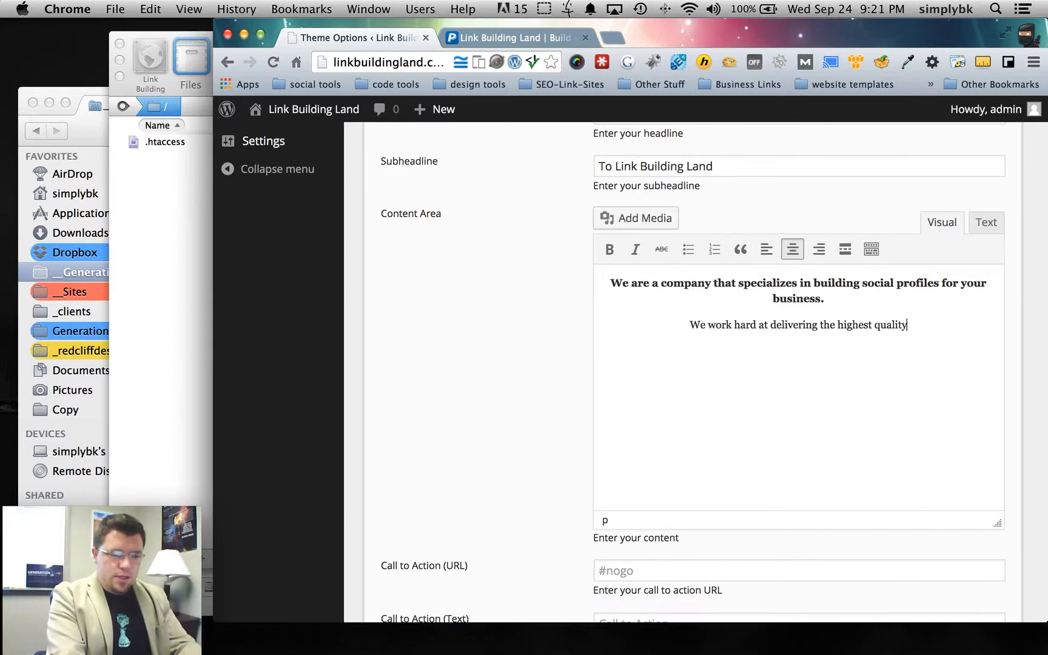
type(" white ha")
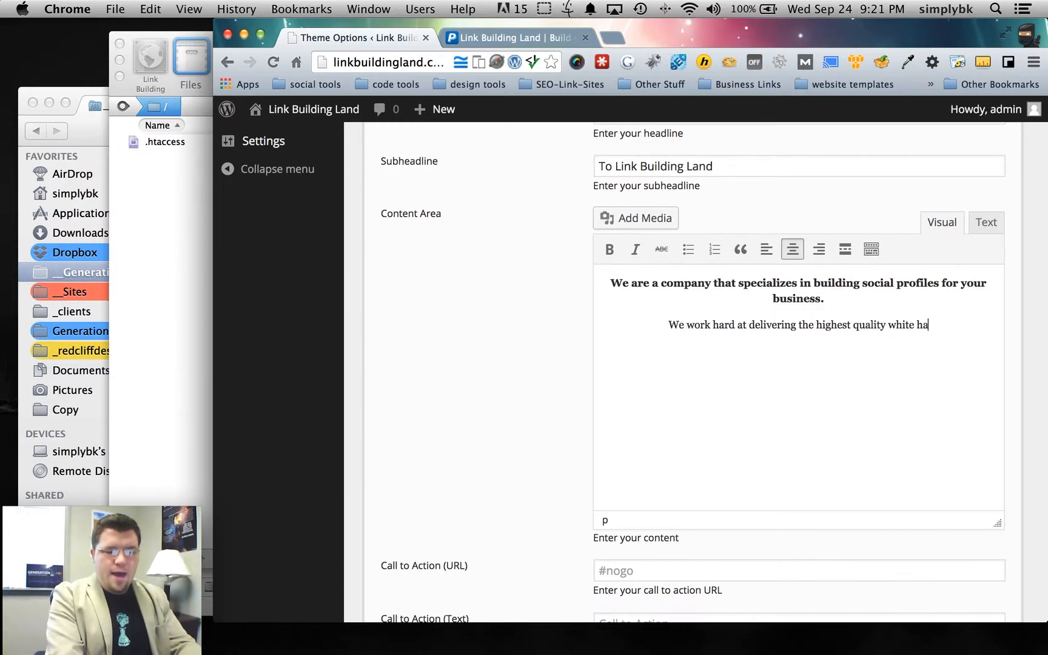
type("t solutions ")
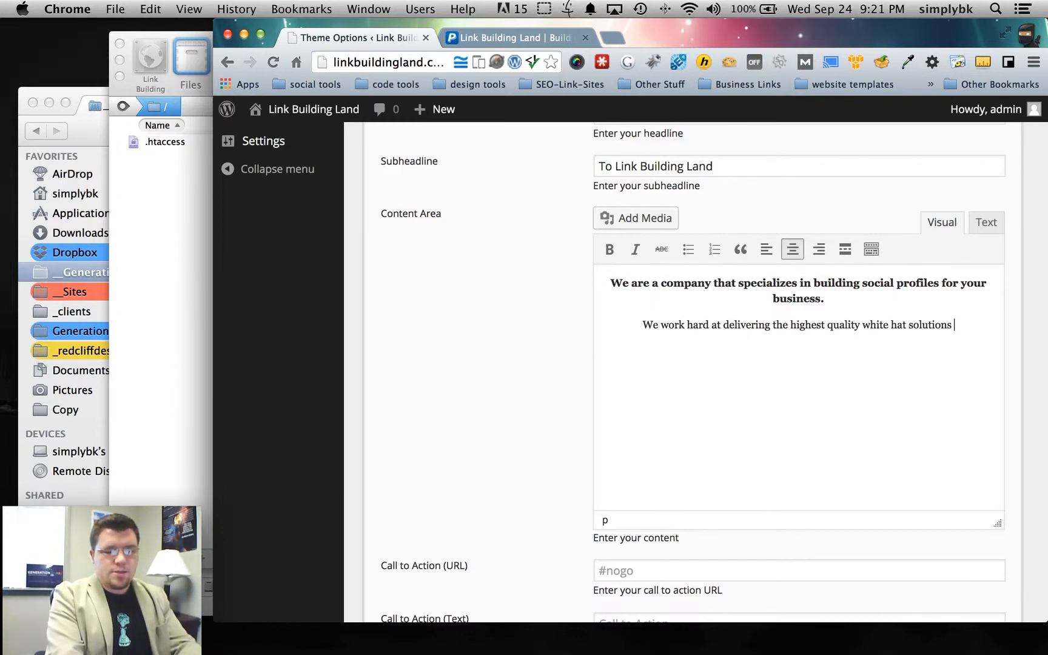
type("to build")
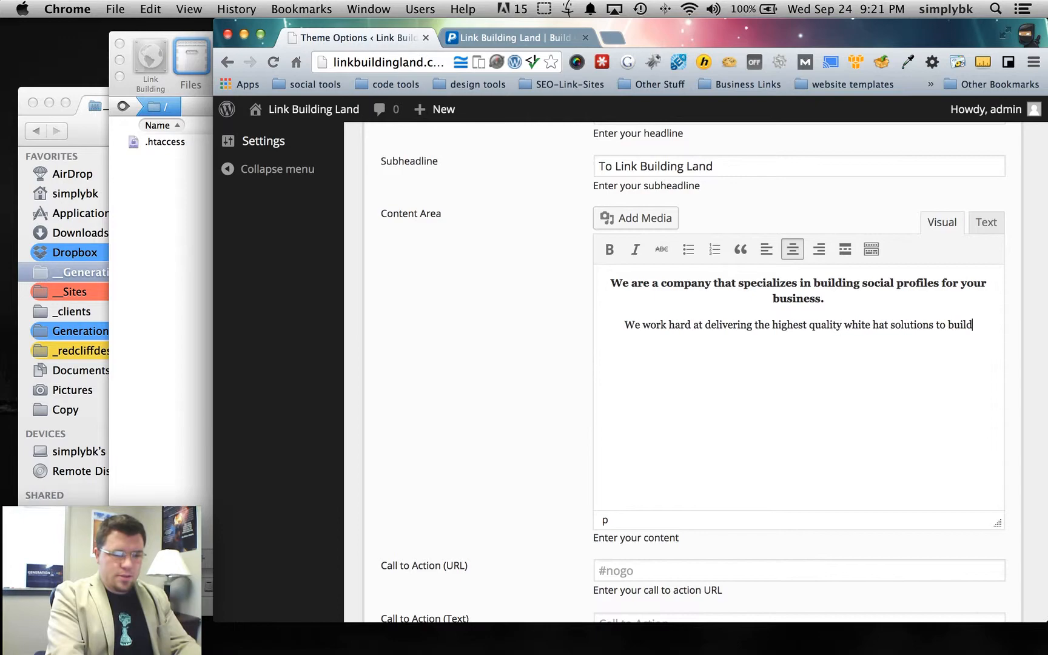
type("ing valub")
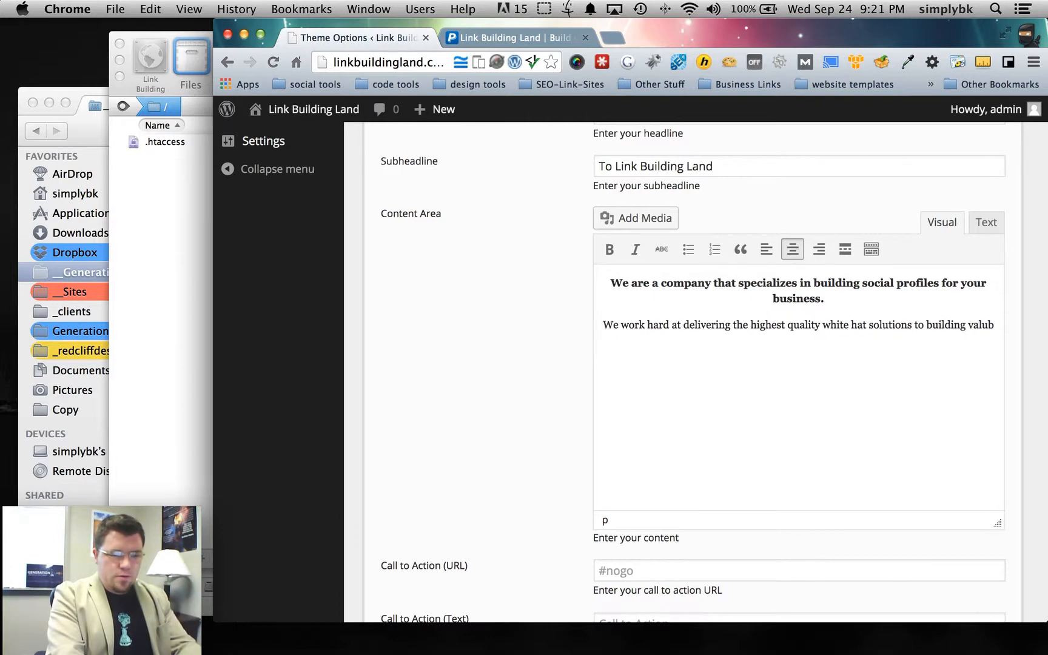
key("BackSpace")
type("able")
type(" links to")
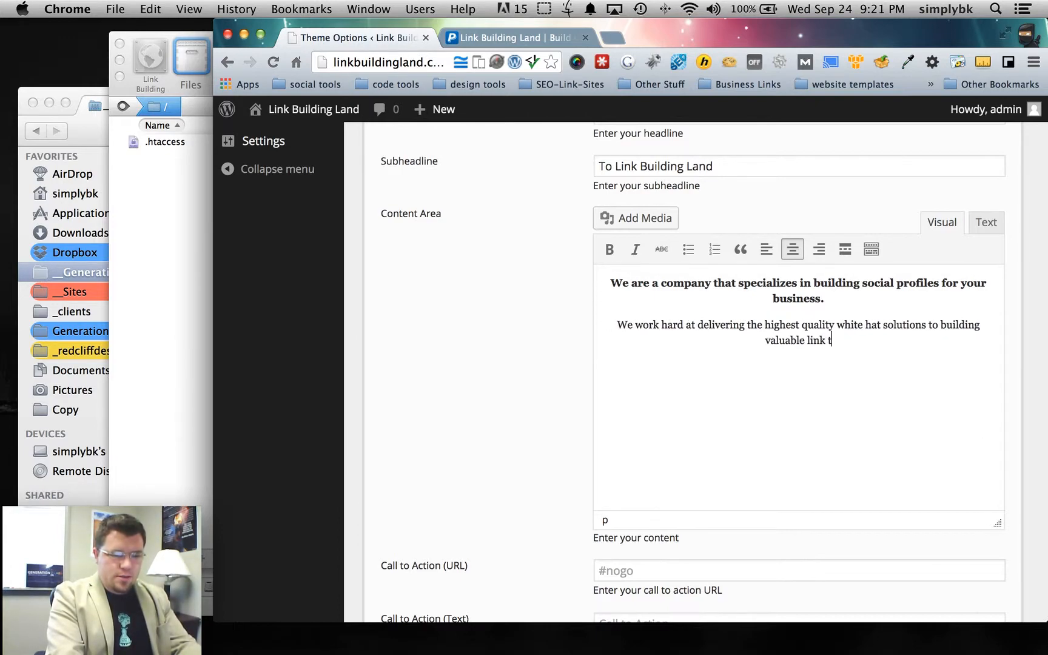
type(" your w")
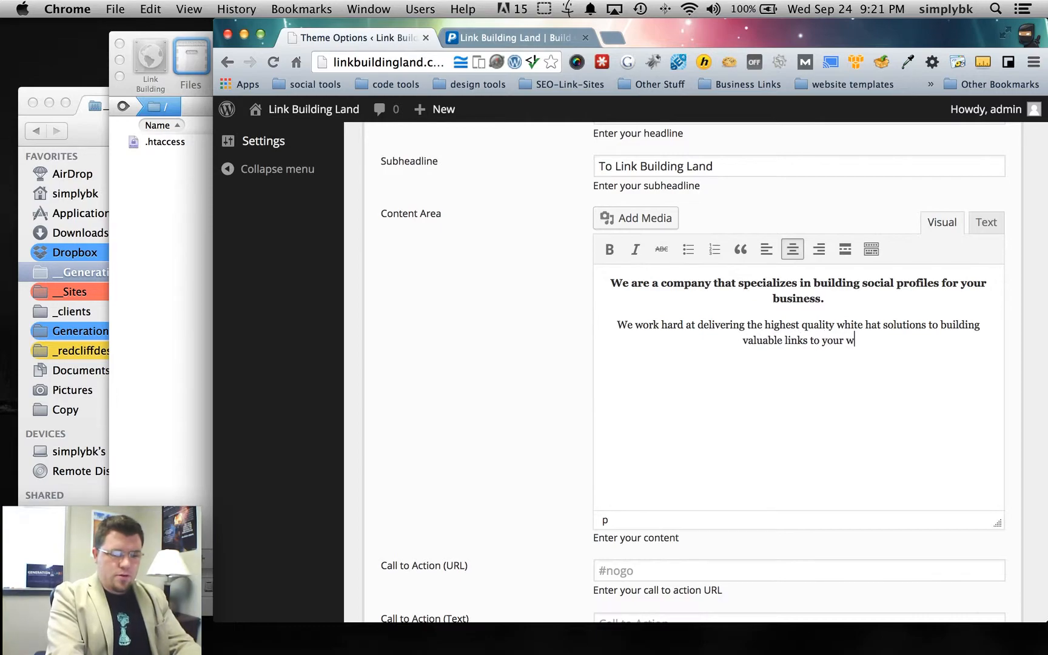
type("ebsite.")
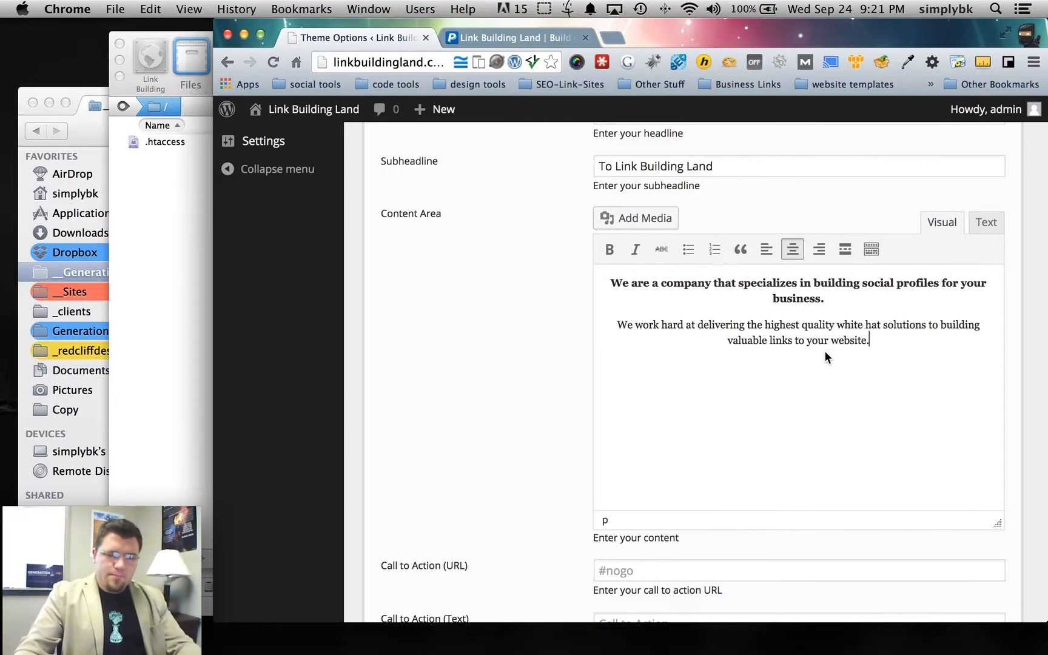
- Place the cursor in the Call to Action (URL) field
scroll(434, 500, "down", 5)
left_click(668, 372)
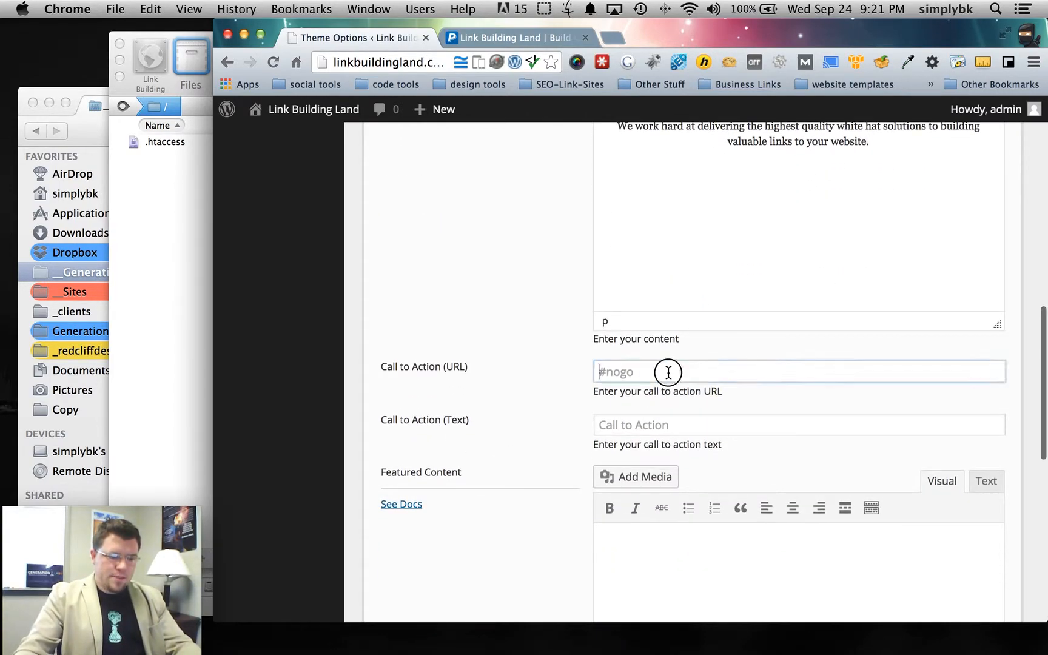
left_click(668, 372)
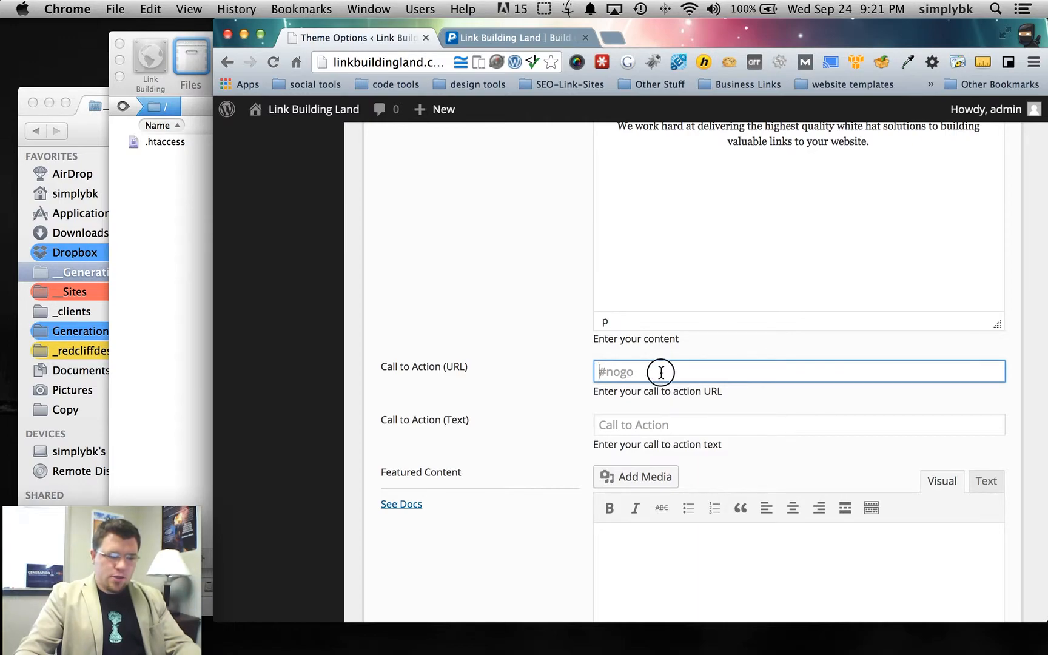
- Create a new page titled 'Sign Up' and publish it
left_click(503, 35)
mouse_move(432, 109)
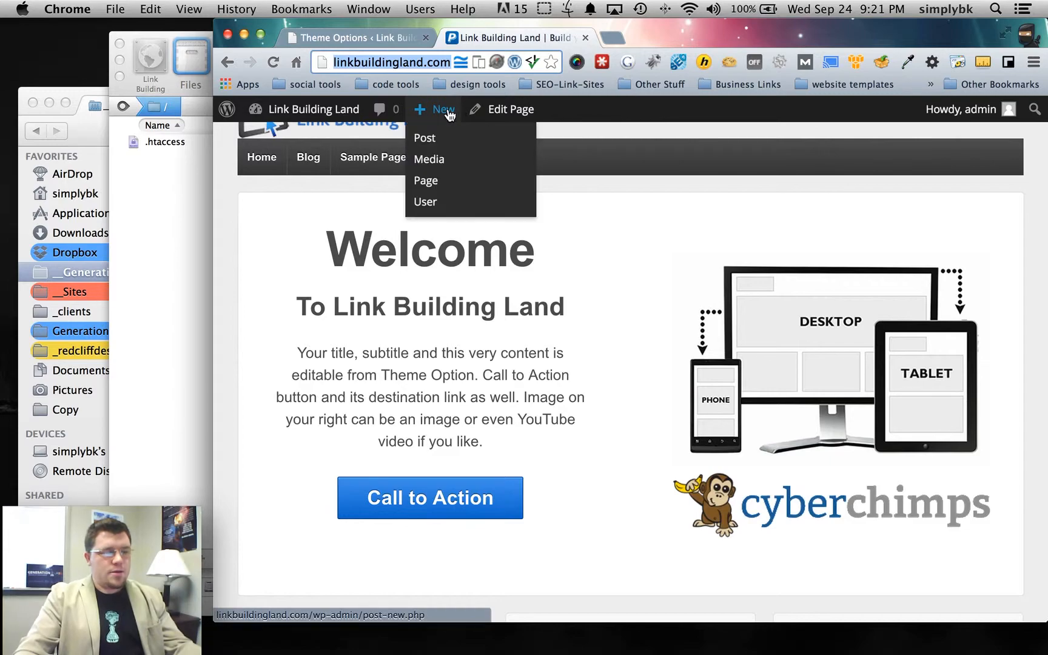
left_click(424, 181)
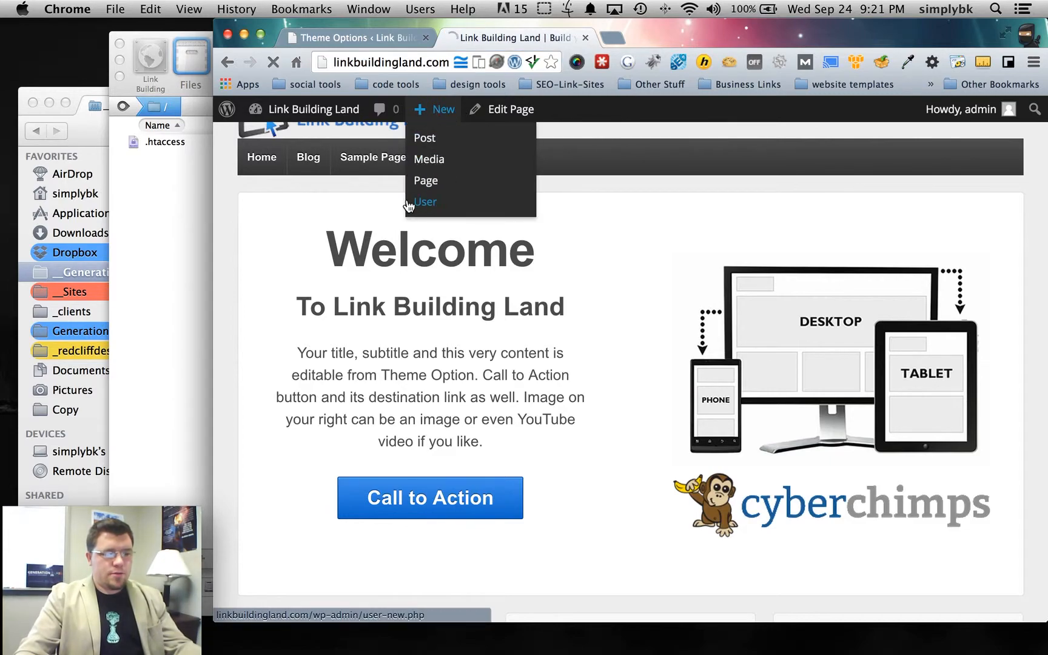
scroll(353, 355, "down", 1)
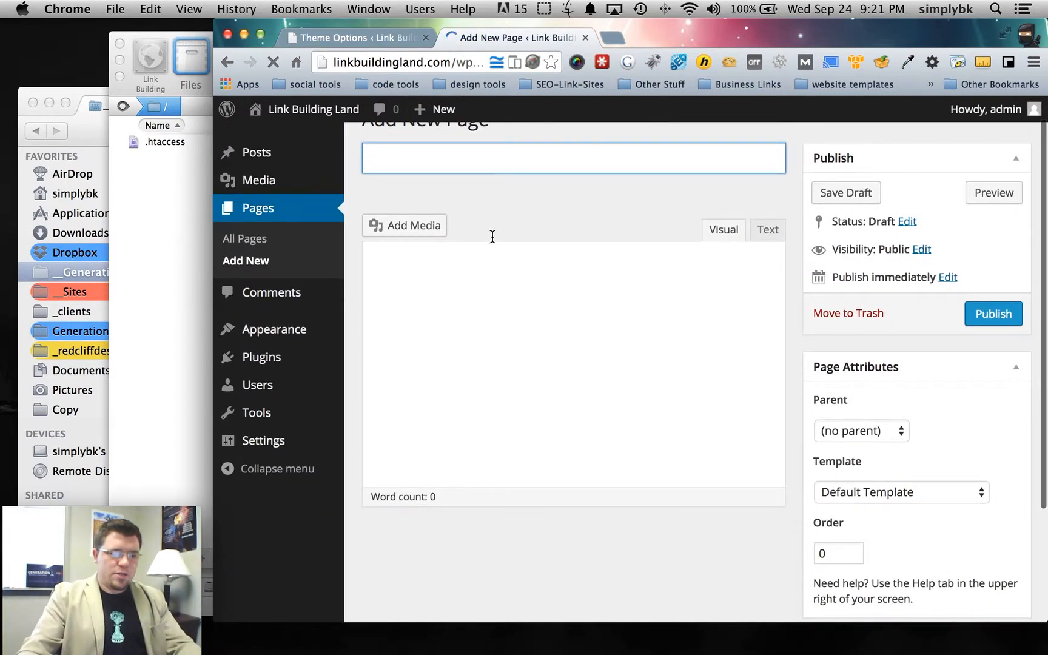
scroll(491, 235, "up", 1)
type("Sign Up")
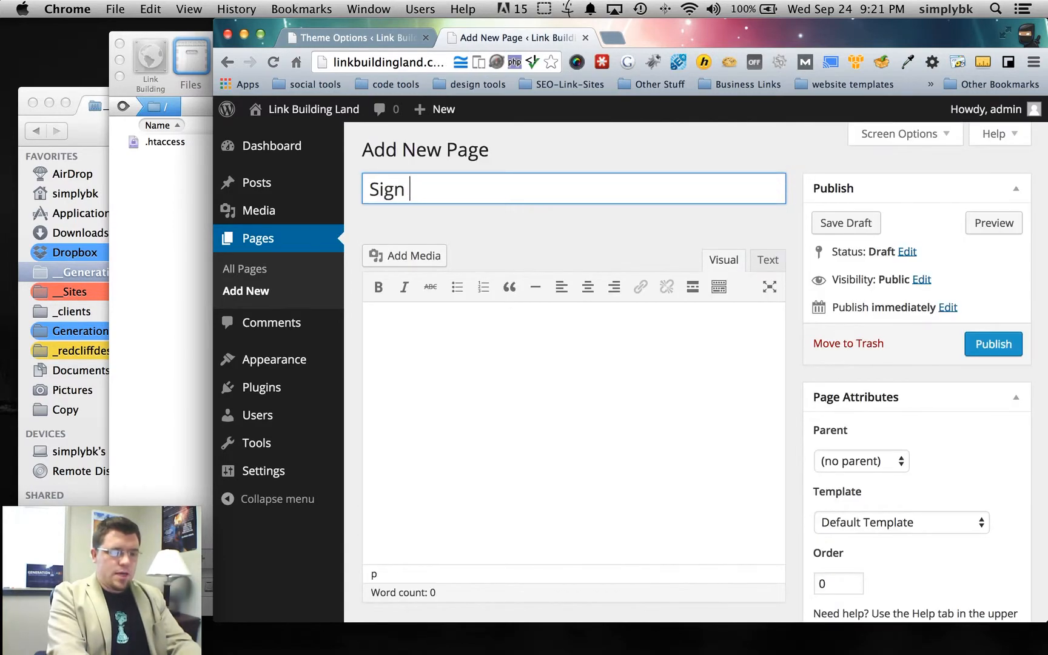
left_click(989, 351)
- View the published Sign Up page on the live site
left_click(351, 42)
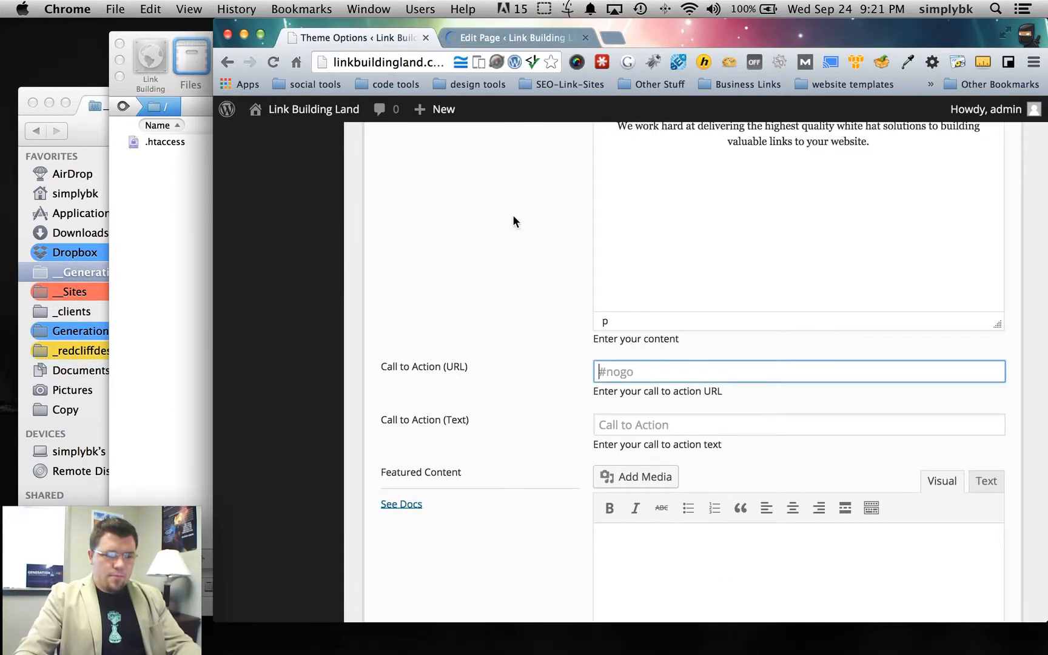
left_click(520, 38)
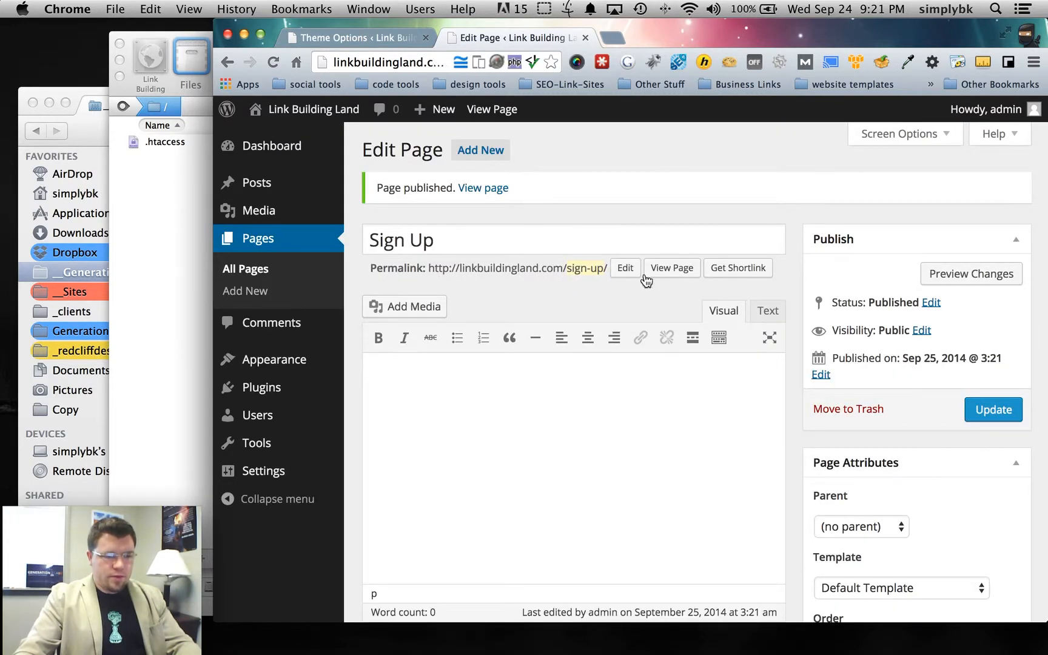
left_click(673, 269)
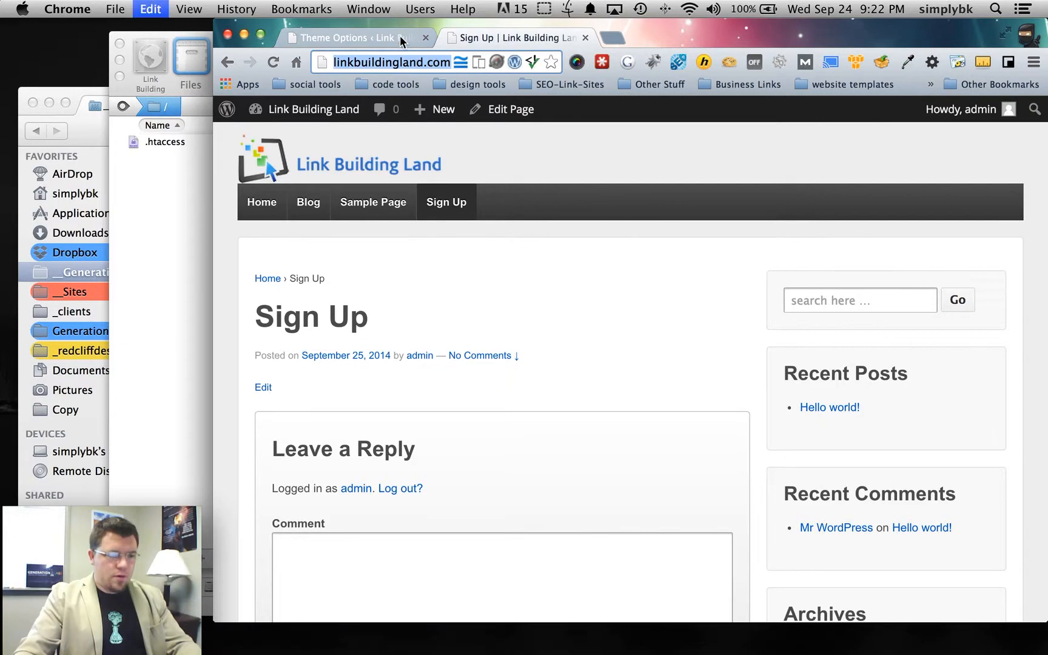
- Paste the Sign Up page URL as the call-to-action link, label it 'Sign Up Now!', and save
left_click(394, 37)
type("http://linkbuildingland.com/sign-up/")
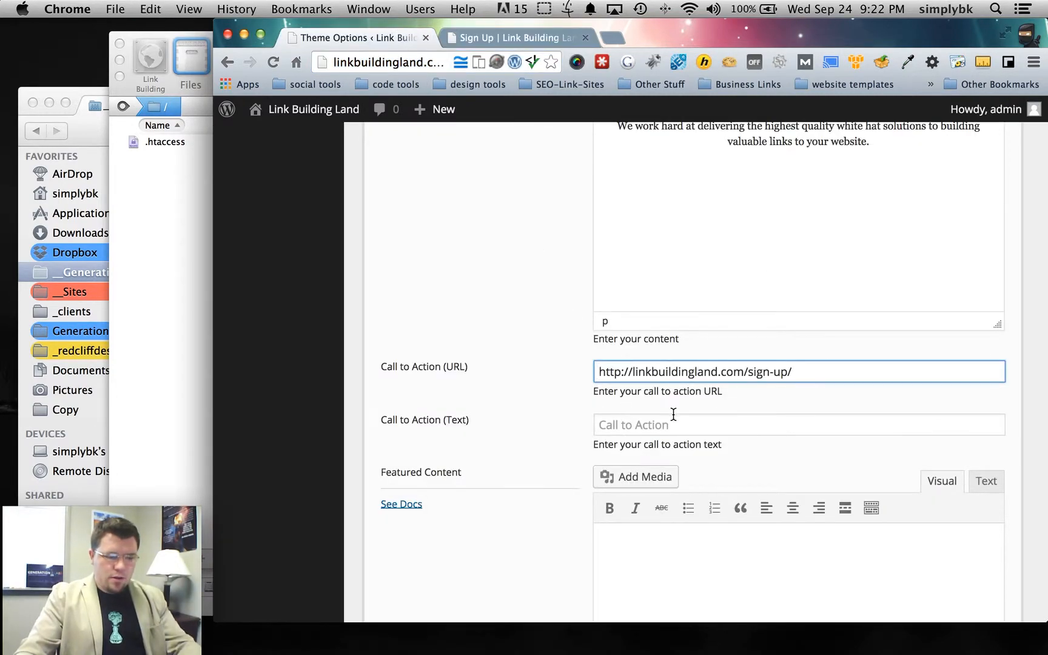
left_click(709, 430)
type("Sign Up Now!")
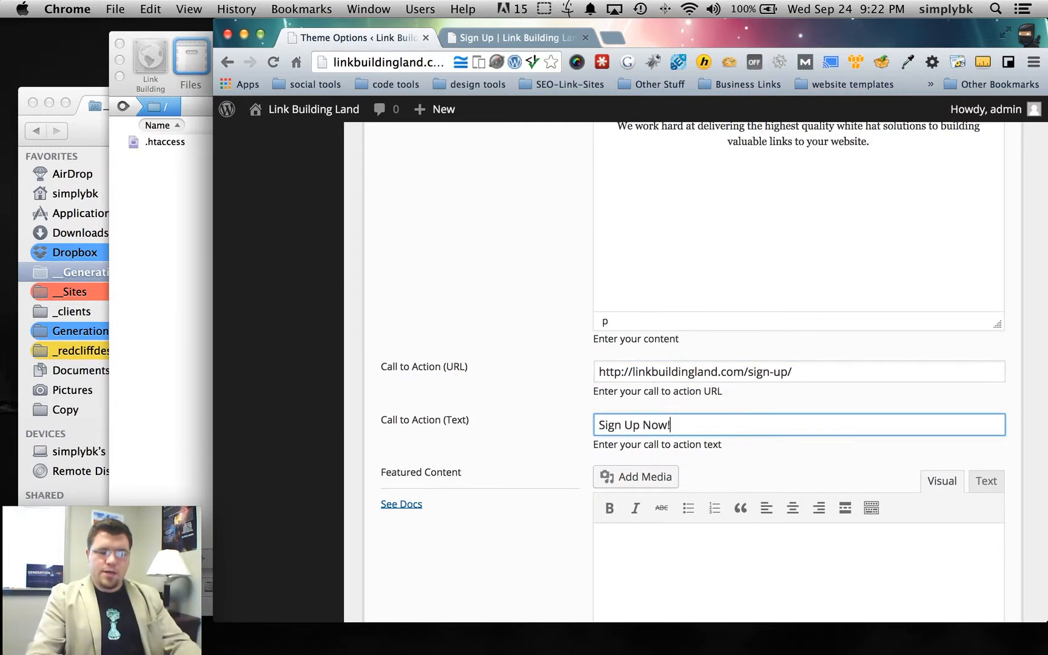
scroll(493, 423, "down", 15)
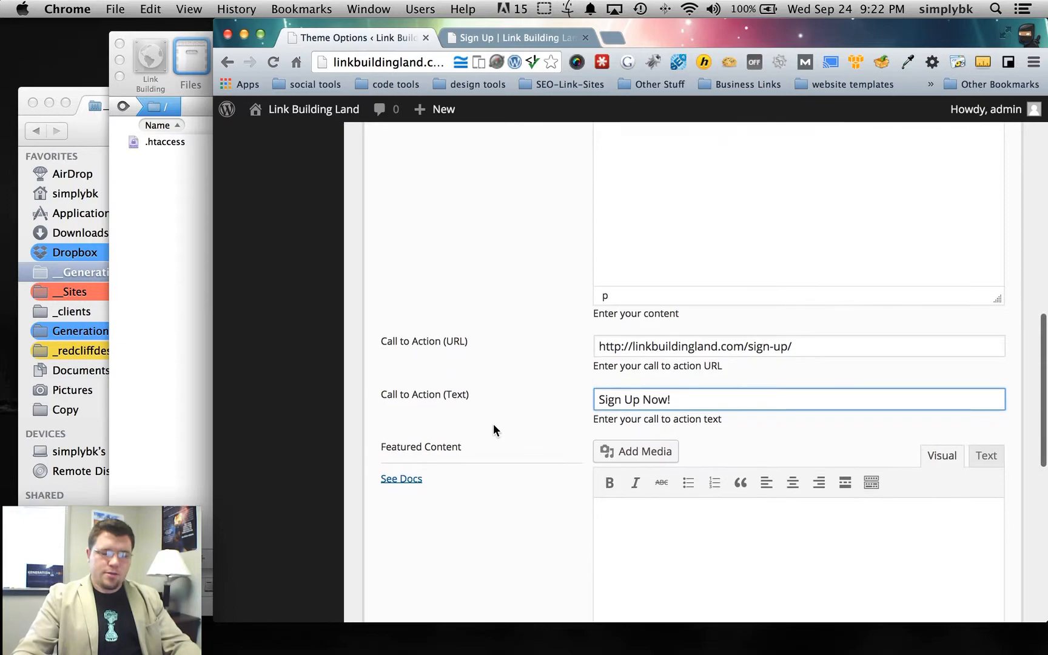
left_click(411, 353)
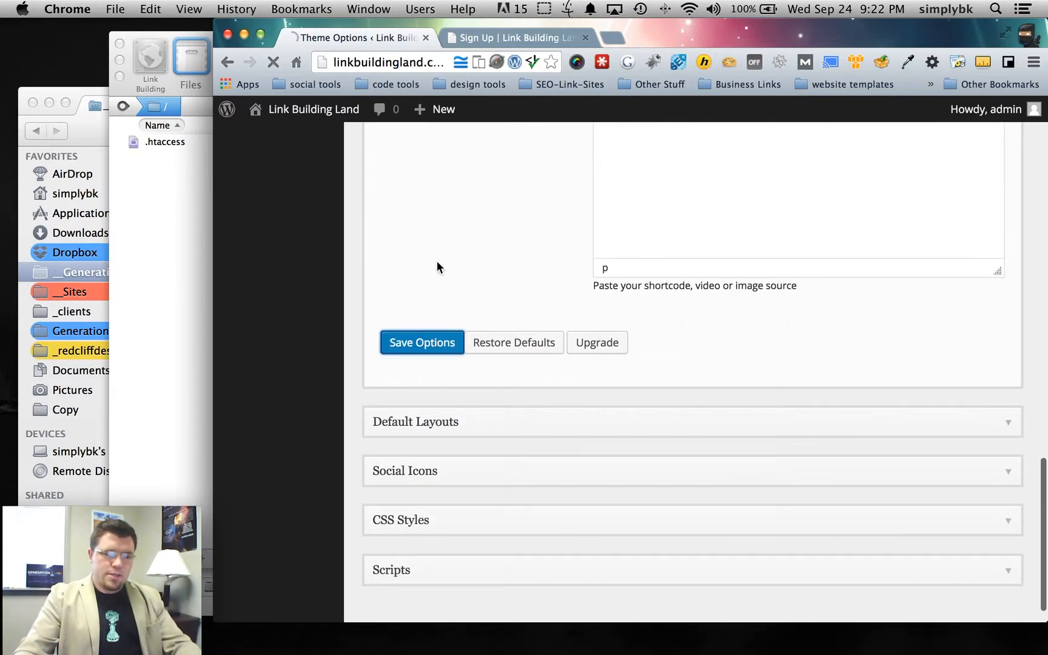
- Open the live home page and check the Sign Up Now! button below the content
left_click(506, 37)
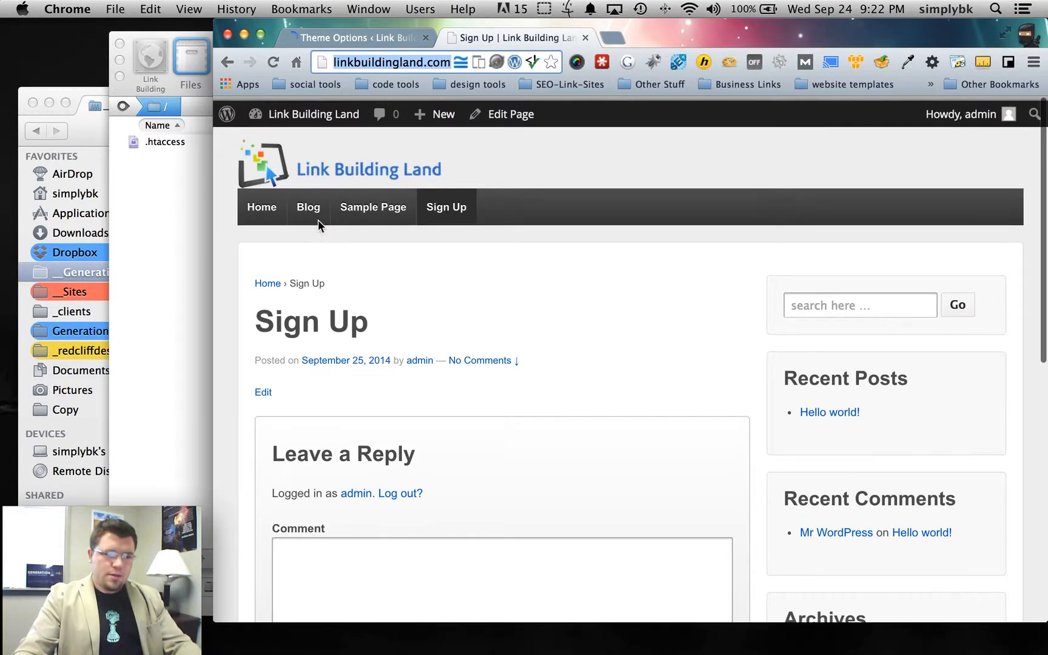
left_click(259, 203)
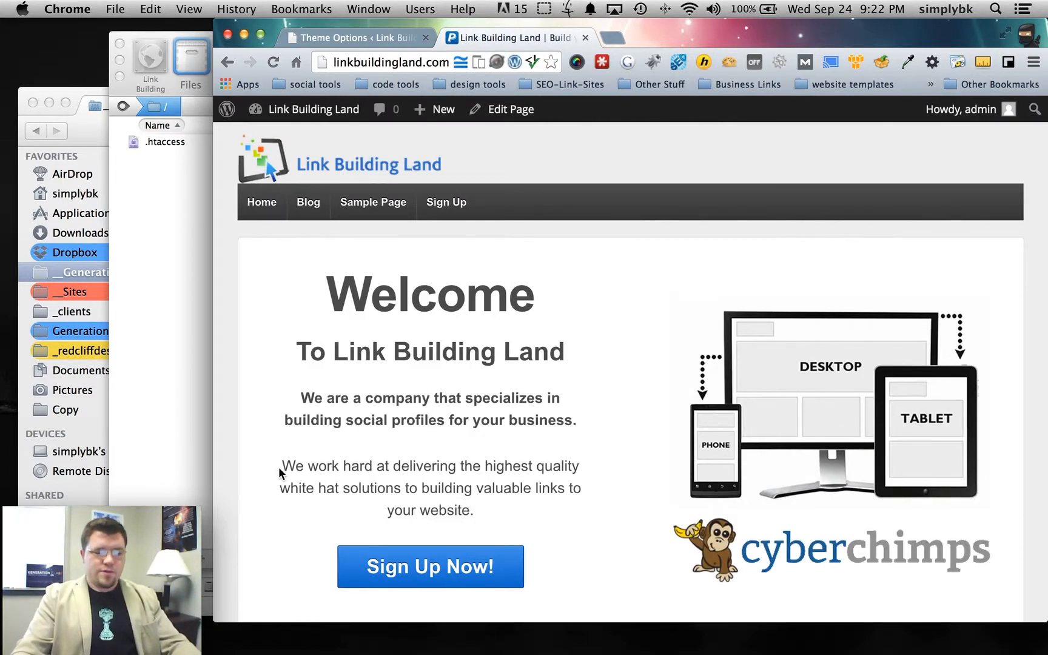
scroll(280, 471, "down", 3)
scroll(352, 420, "down", 3)
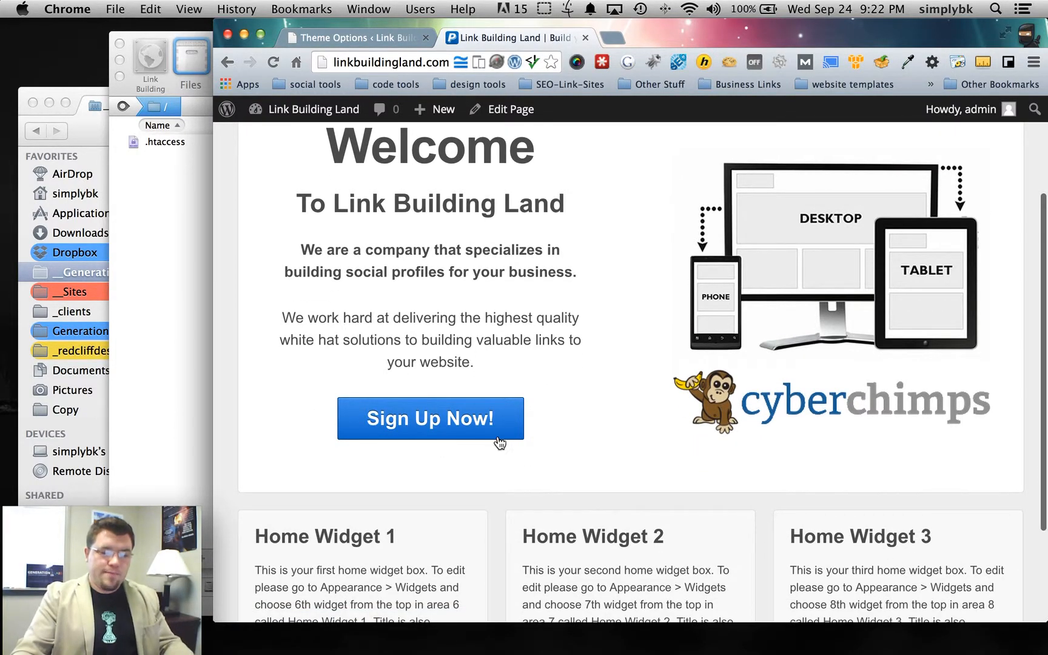
scroll(822, 435, "up", 1)
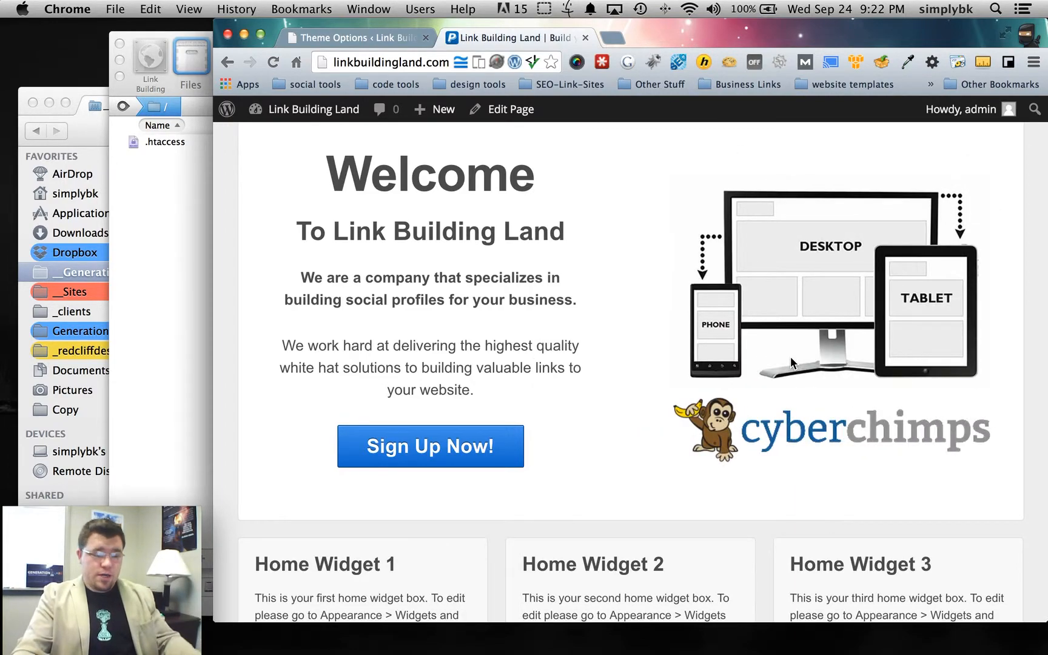
scroll(571, 367, "down", 5)
scroll(571, 370, "up", 2)
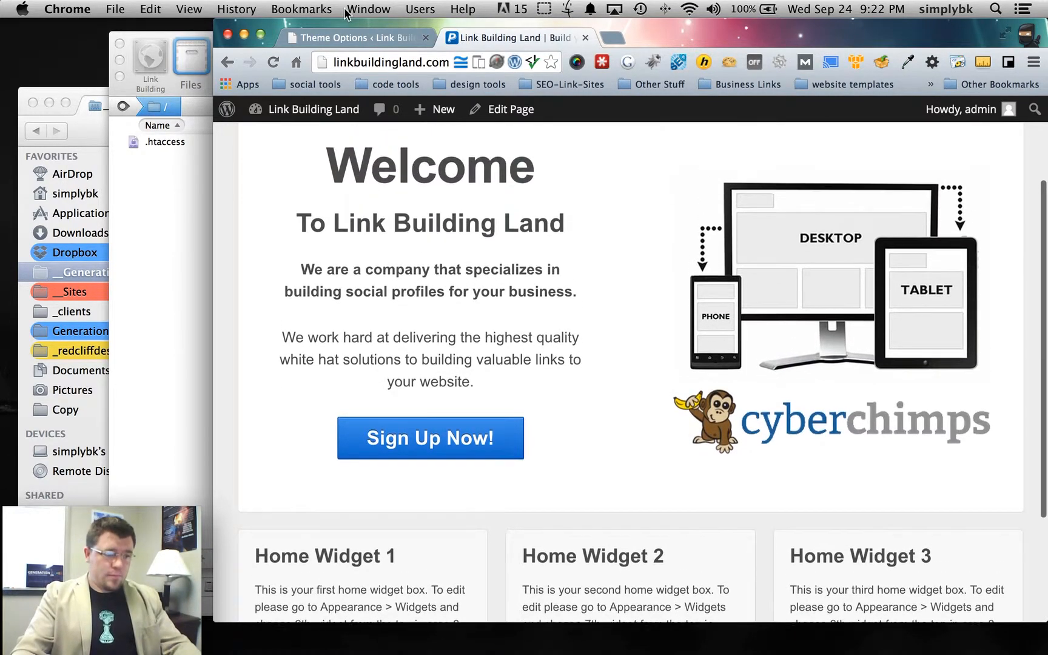
- Expand Default Layouts and look over the static page layout choices, leaving them unchanged
left_click(349, 37)
scroll(699, 312, "down", 3)
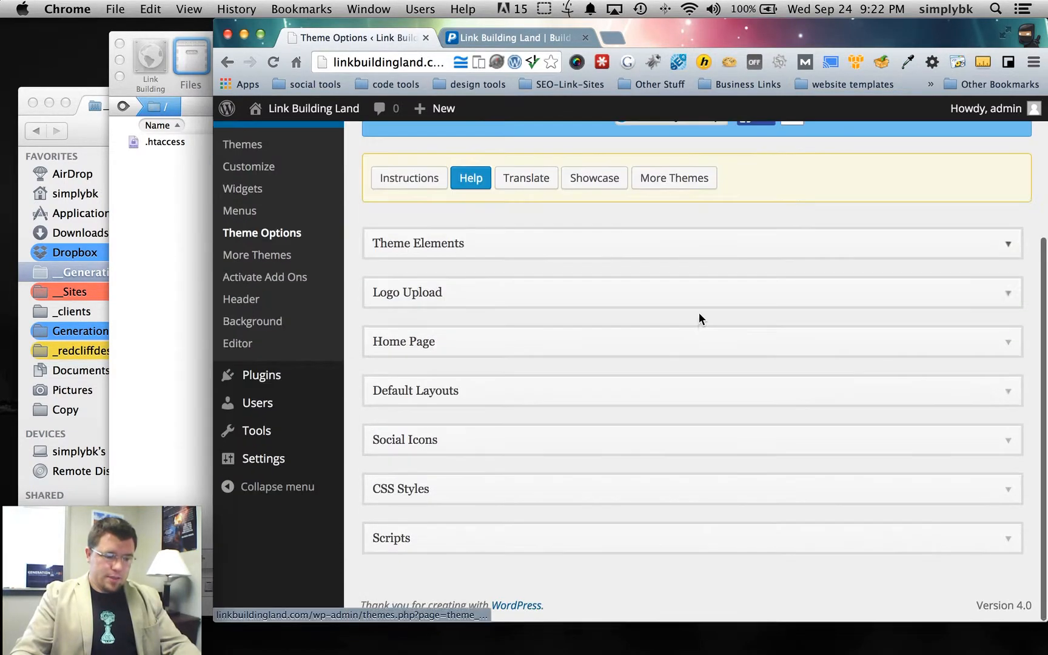
left_click(485, 393)
scroll(495, 392, "down", 2)
scroll(498, 376, "down", 2)
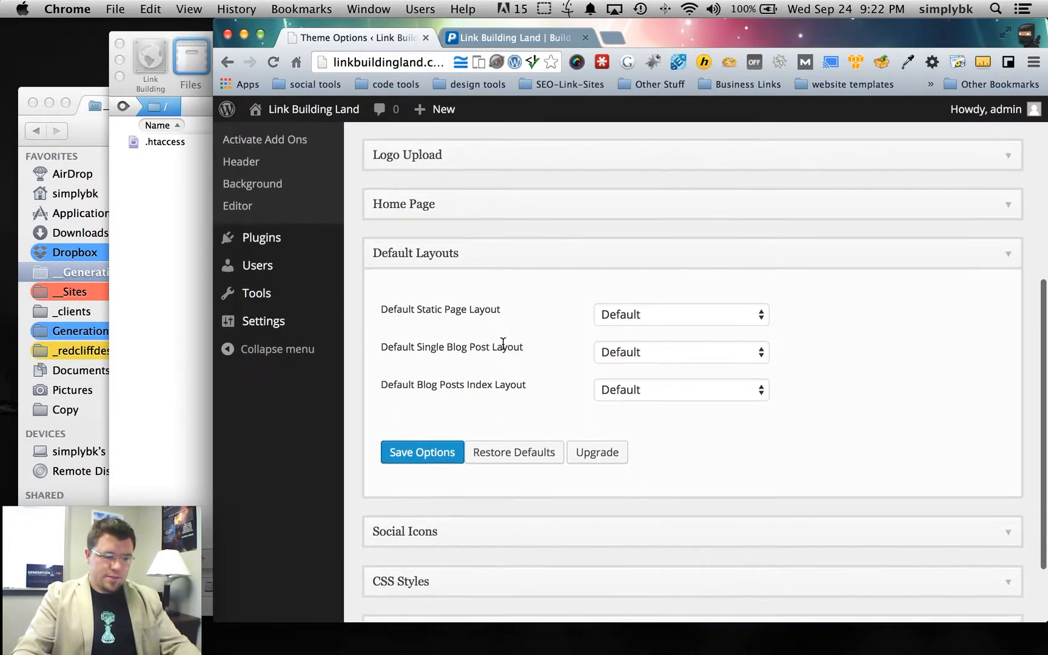
left_click(673, 312)
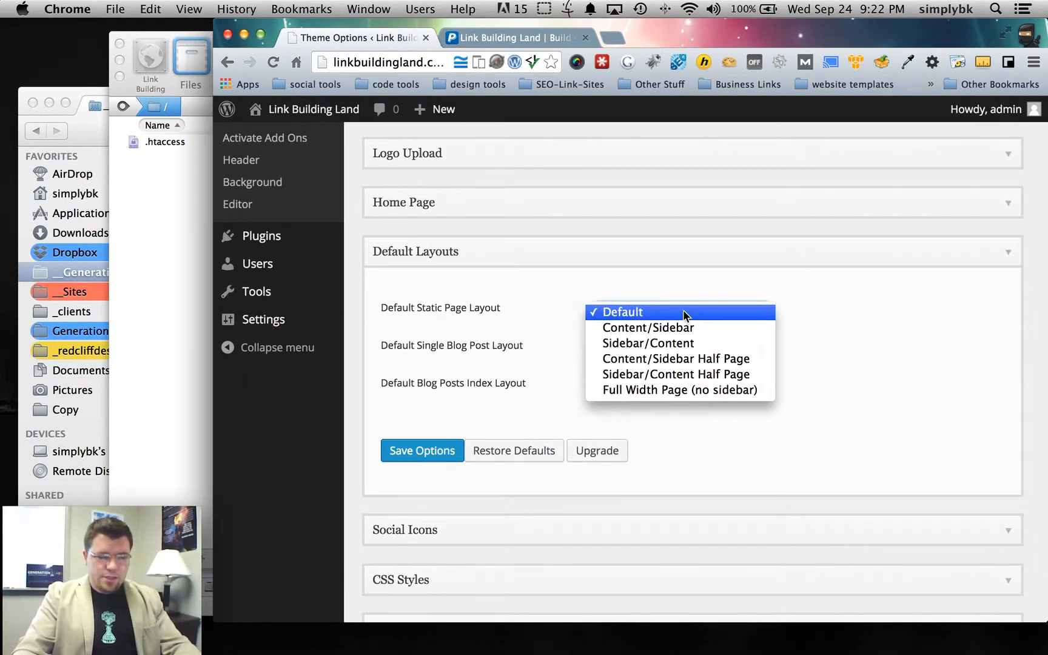
left_click(640, 290)
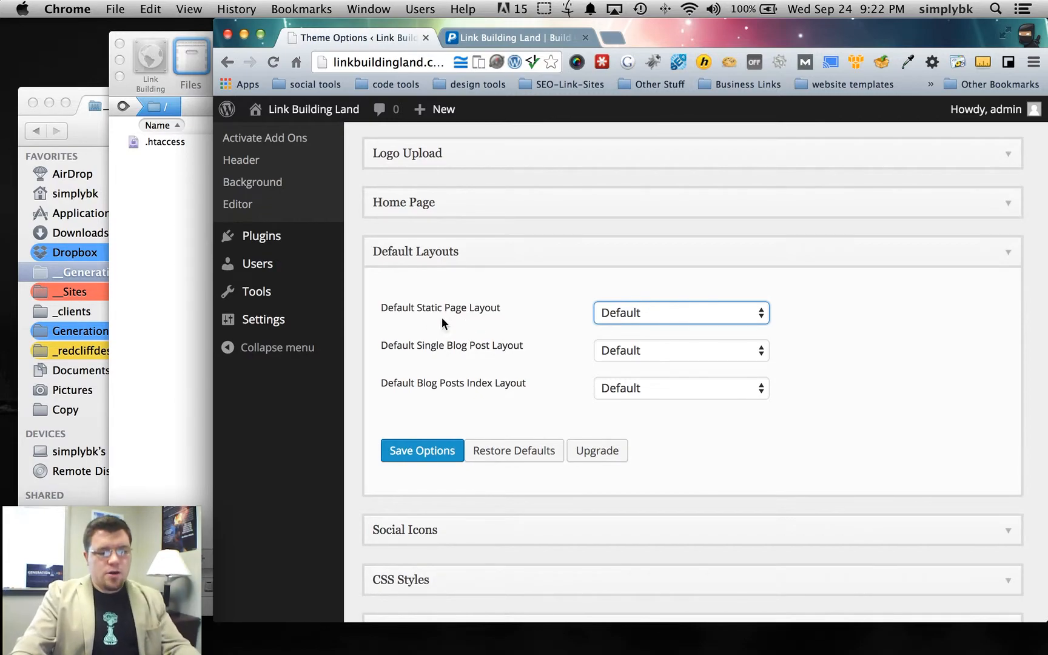
double_click(455, 307)
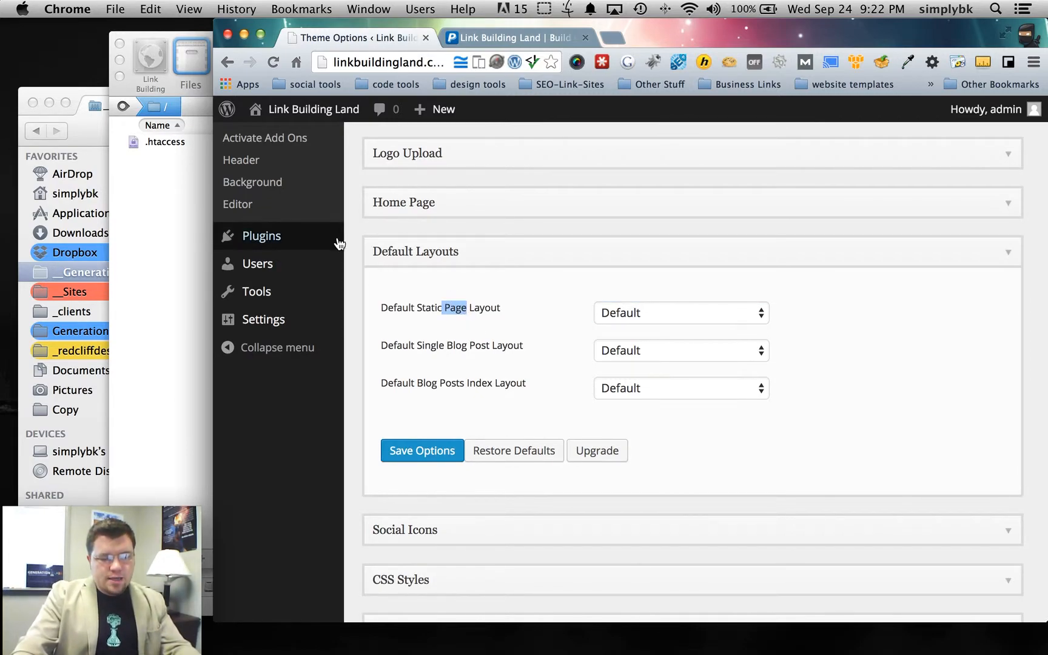
scroll(312, 264, "up", 5)
mouse_move(265, 244)
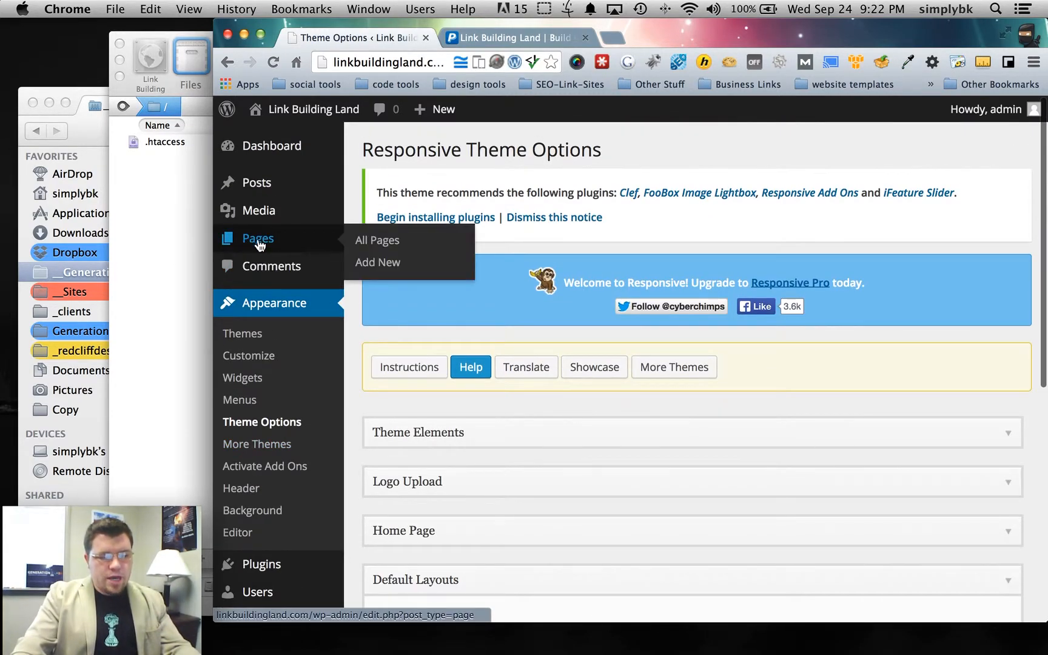
mouse_move(255, 182)
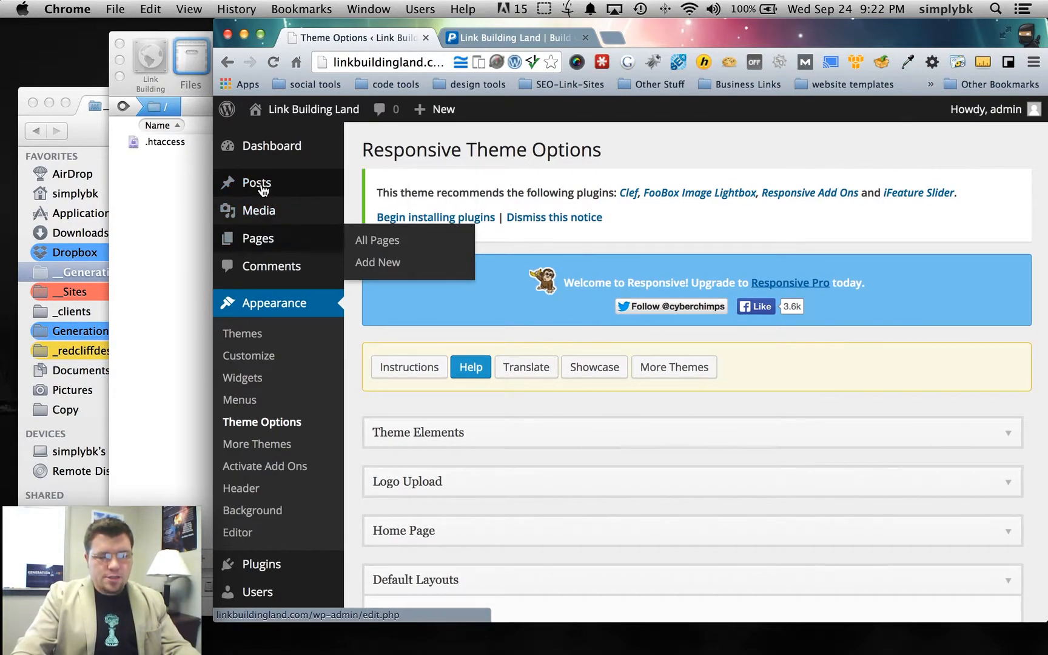
scroll(526, 343, "down", 10)
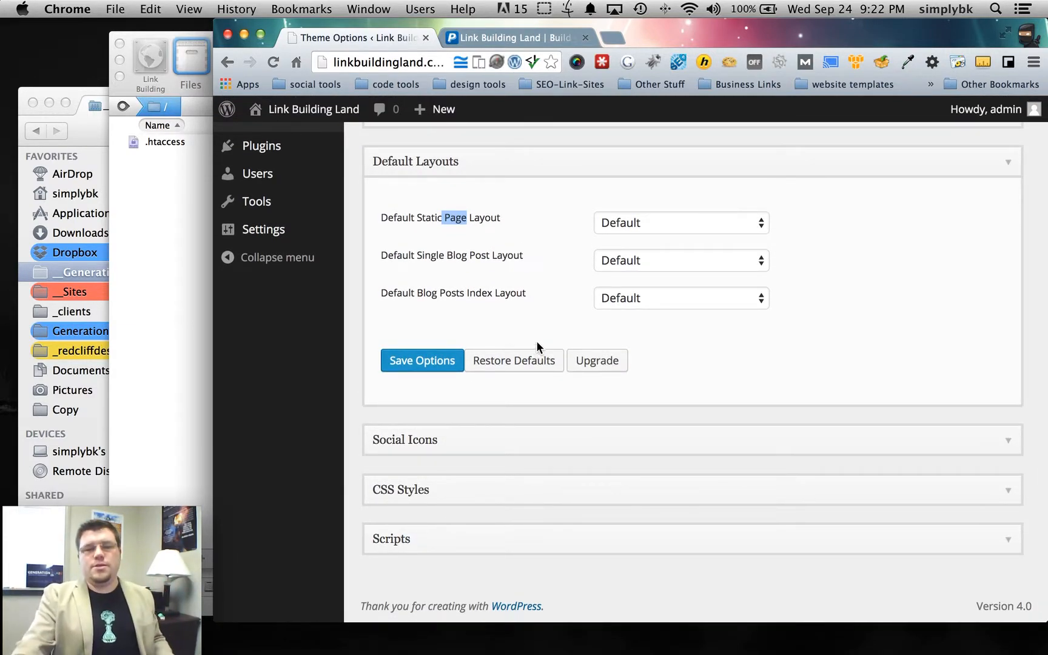
left_click(659, 224)
left_click(525, 220)
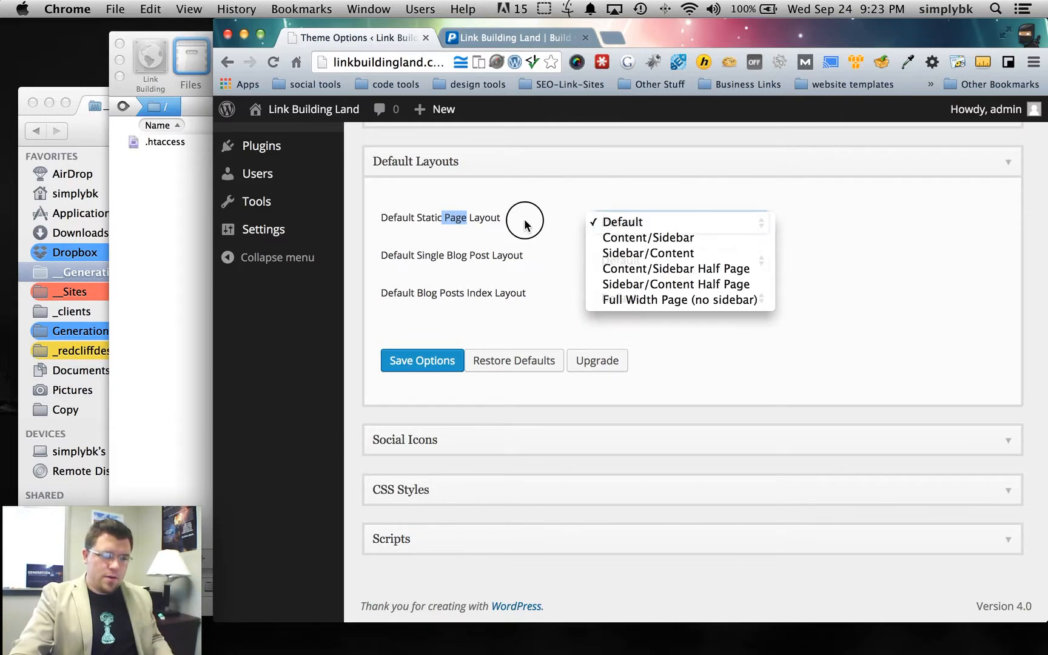
left_click(641, 225)
- Set static pages, single posts and the blog index to Content/Sidebar and save options
left_click(640, 224)
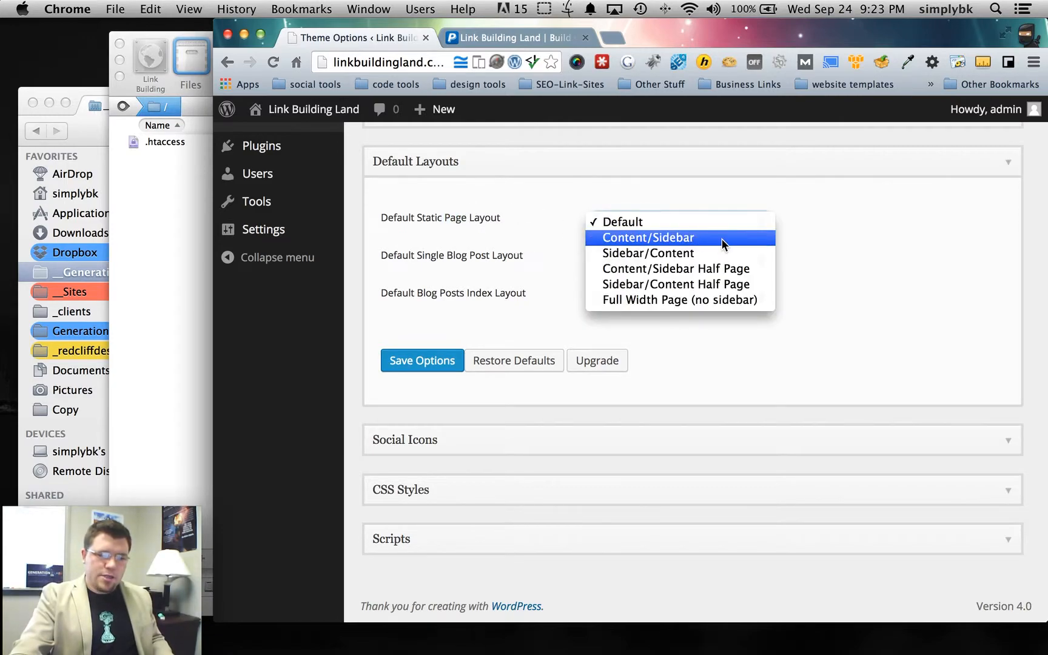
left_click(720, 240)
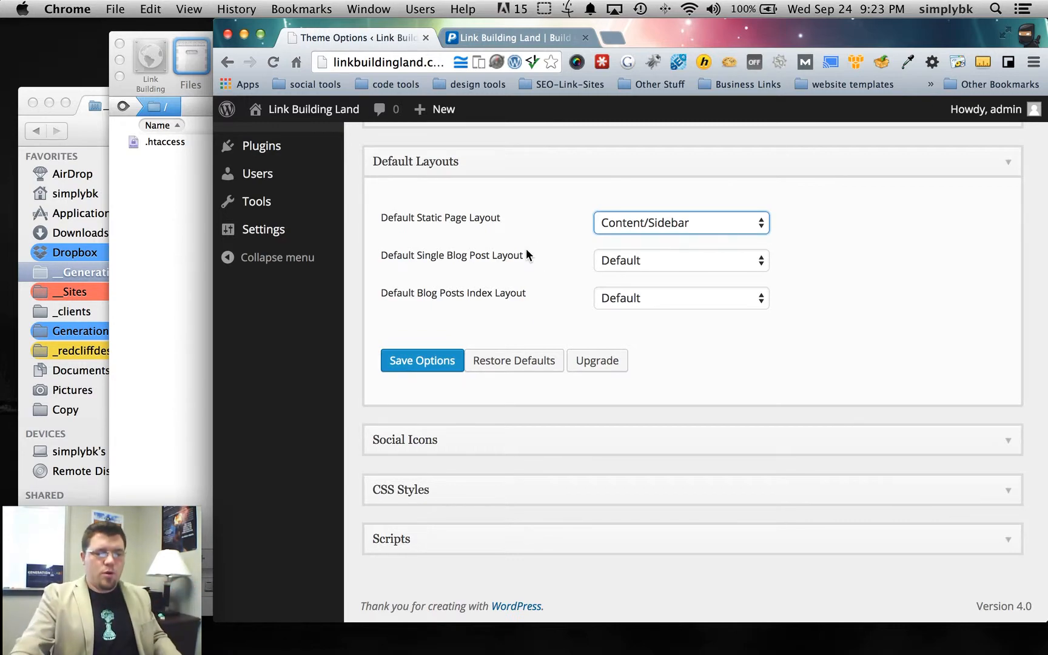
left_click(668, 265)
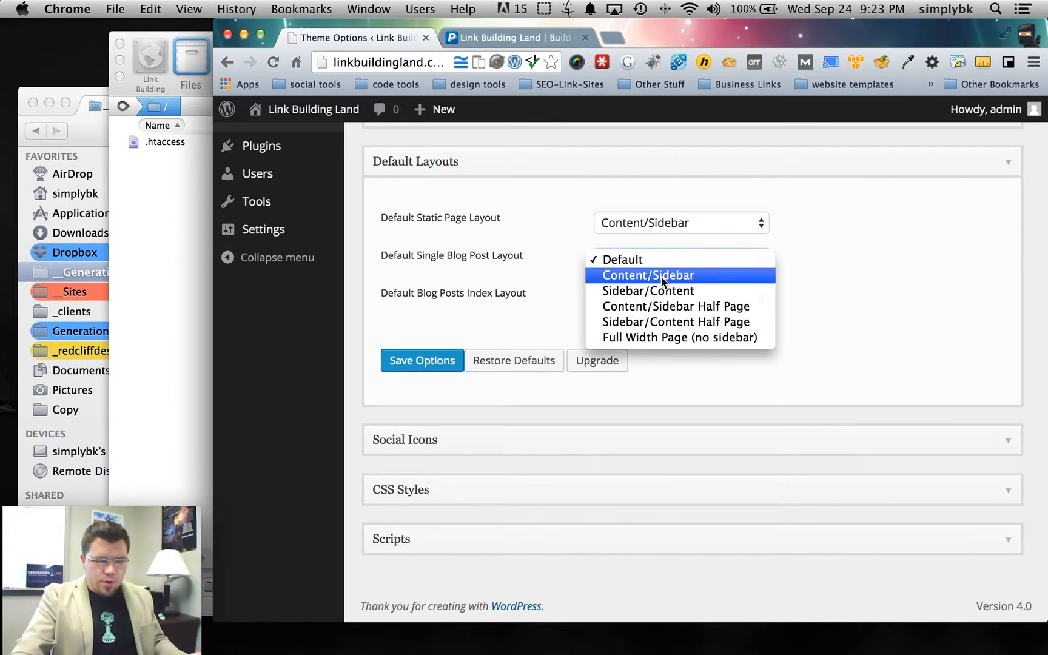
left_click(663, 276)
left_click_drag(381, 293, 531, 293)
left_click(531, 292)
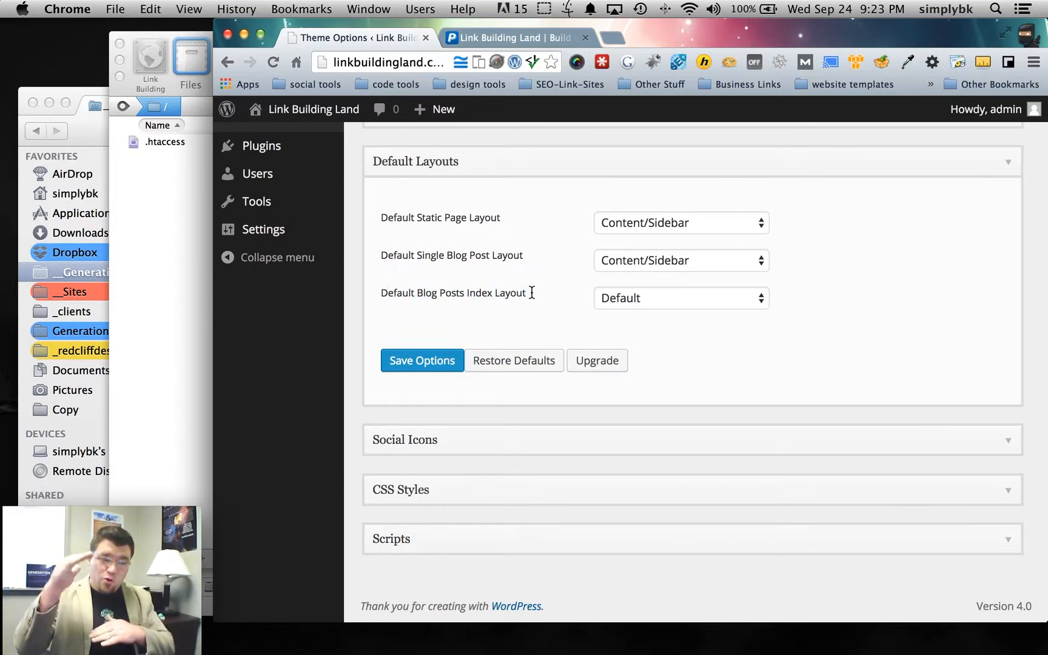
left_click(629, 297)
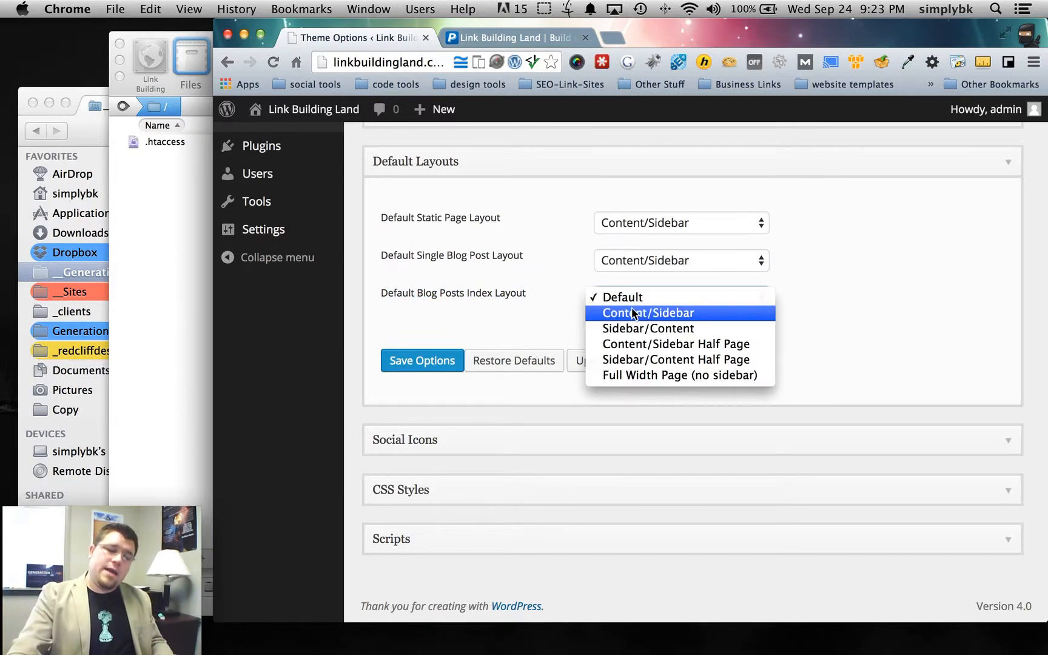
left_click(630, 313)
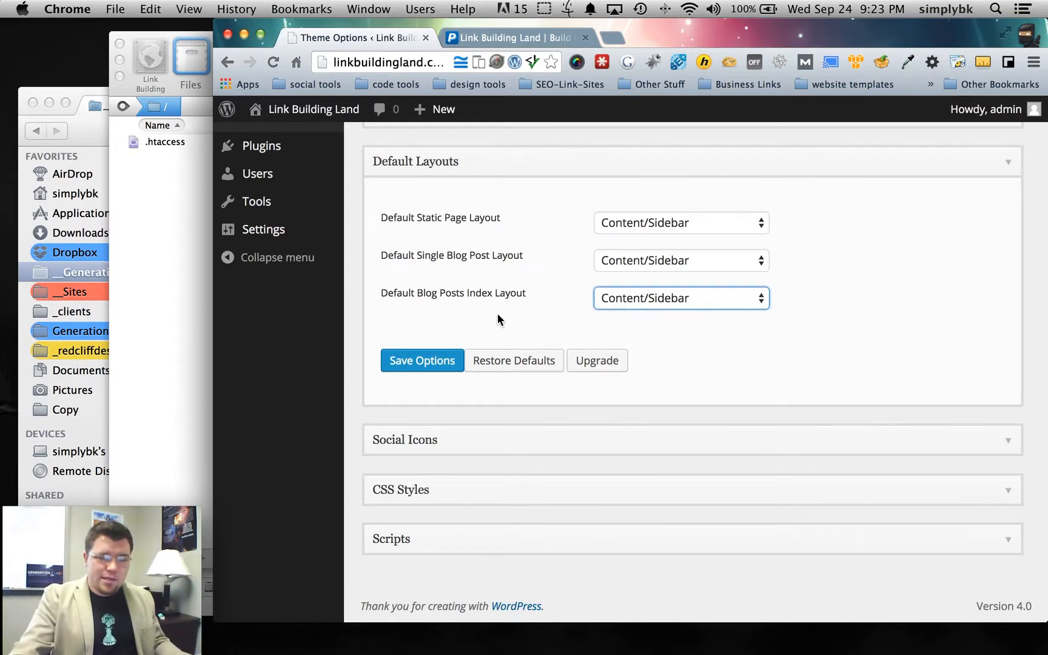
left_click(430, 366)
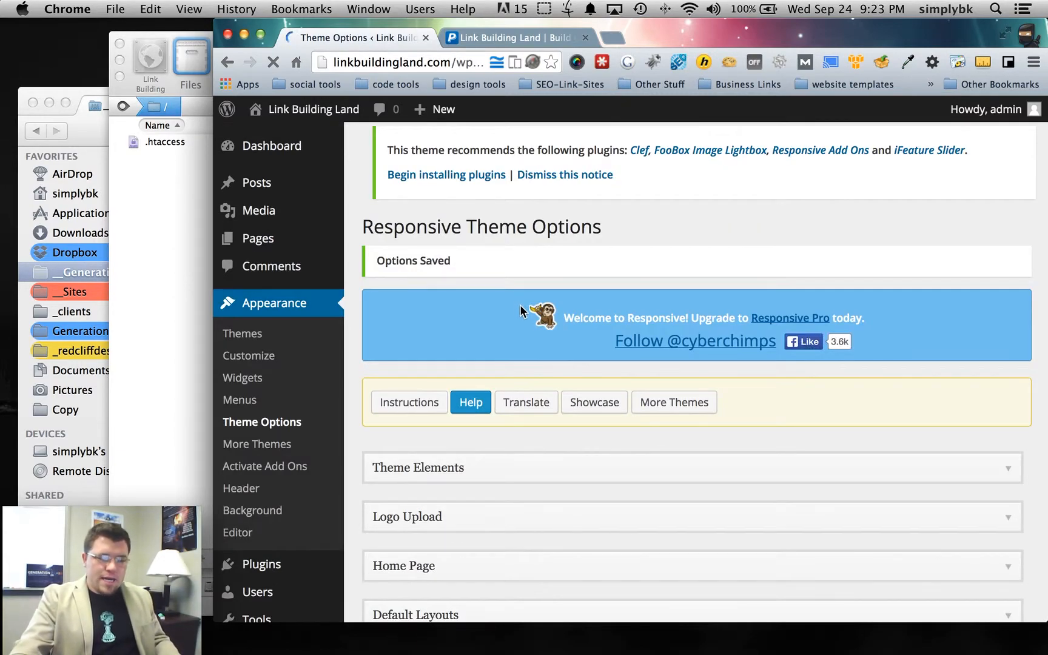
scroll(520, 309, "down", 5)
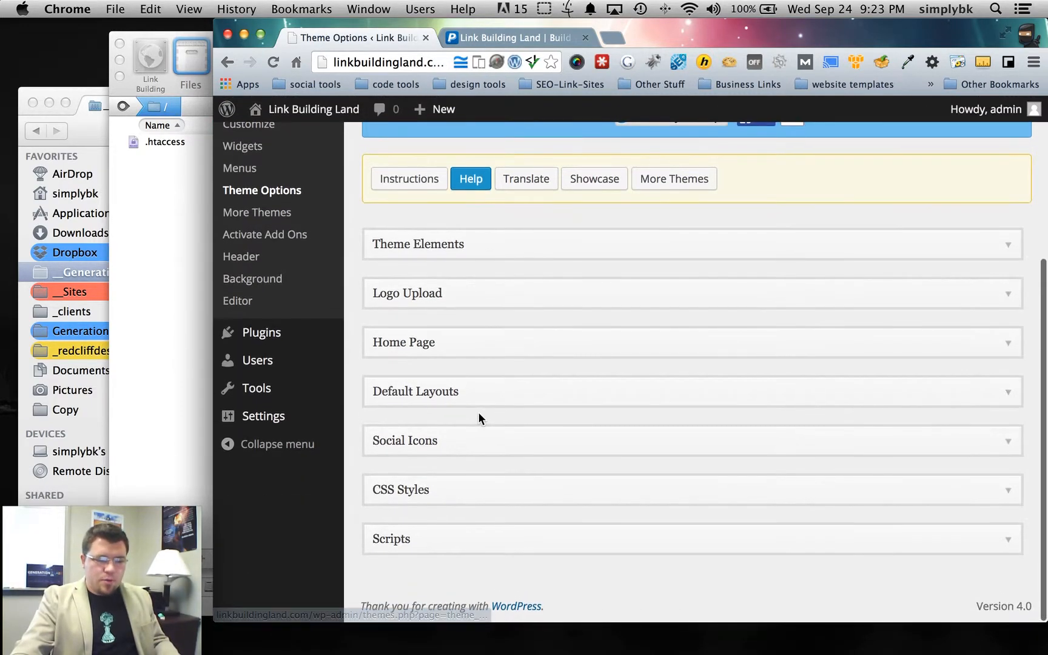
- Expand the Social Icons settings, review them, and collapse the section
left_click(479, 441)
scroll(447, 395, "down", 4)
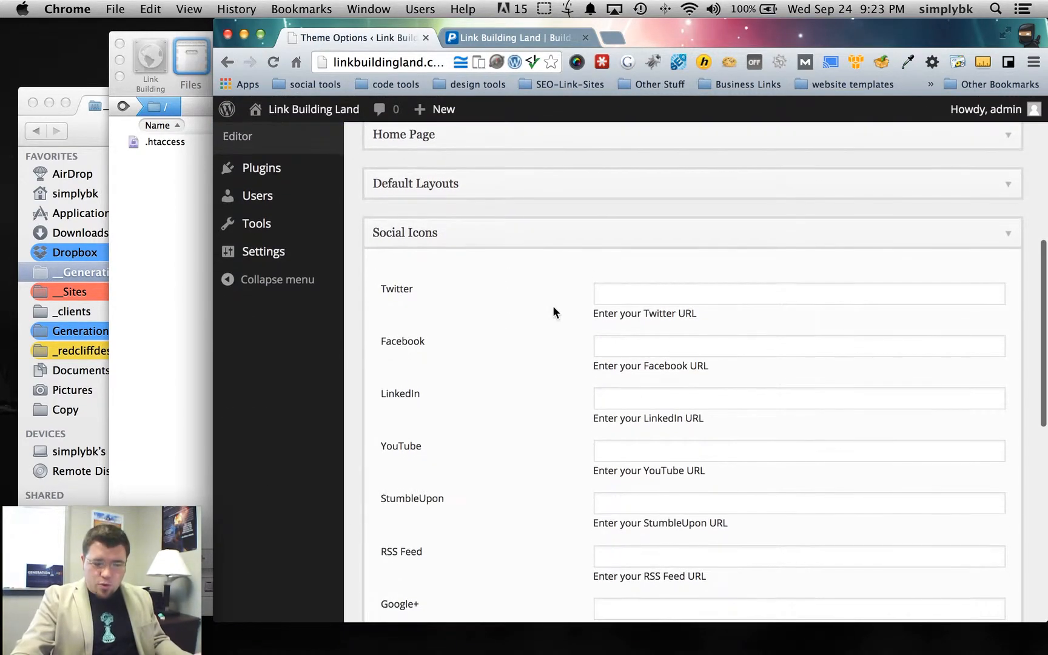
scroll(553, 306, "down", 2)
scroll(578, 413, "down", 7)
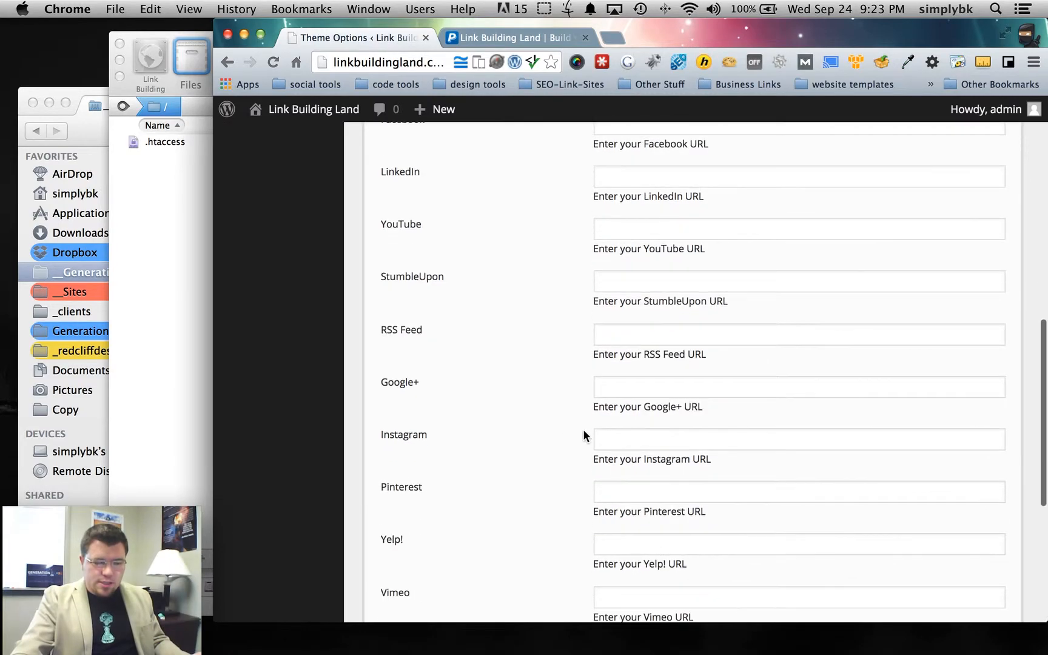
scroll(497, 492, "up", 10)
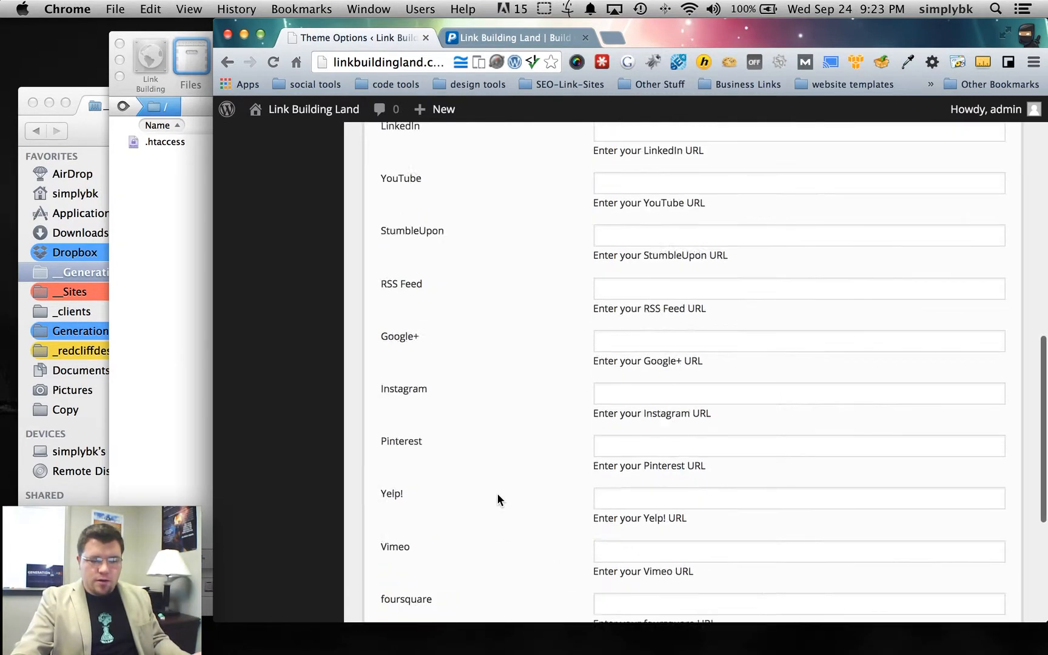
left_click(449, 270)
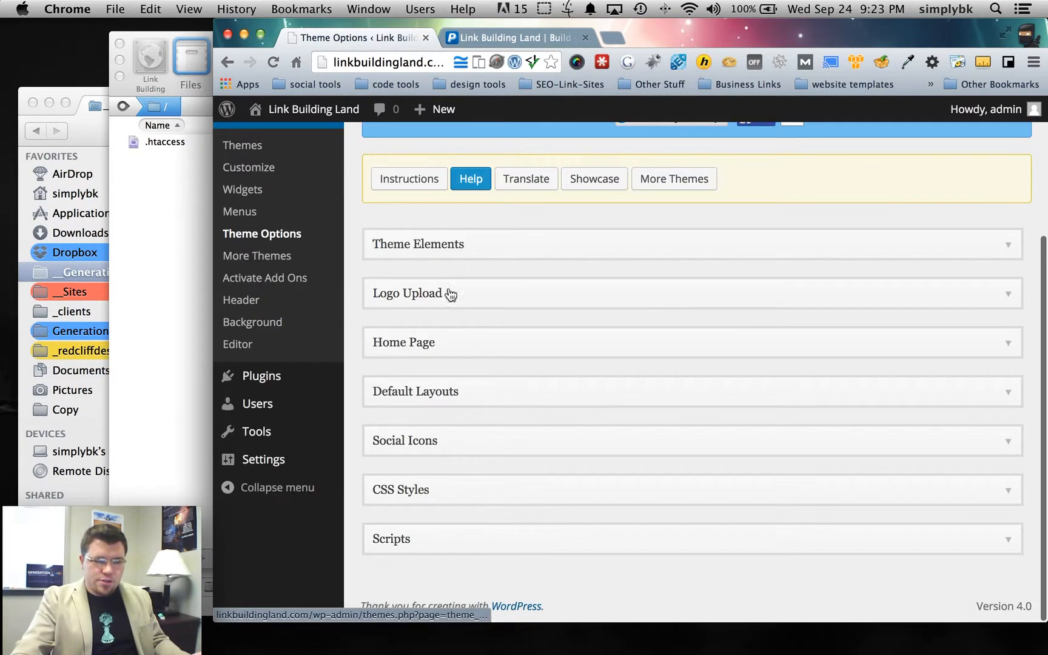
- Expand the CSS Styles section, inspect the custom CSS area, and collapse it
left_click(410, 489)
scroll(501, 409, "down", 6)
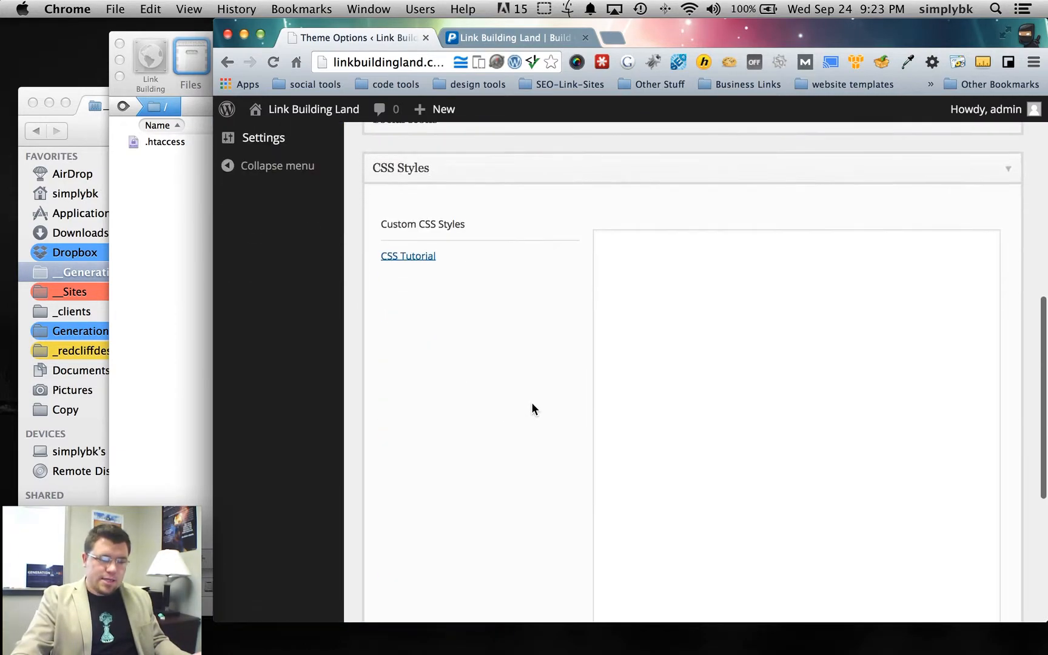
left_click(702, 298)
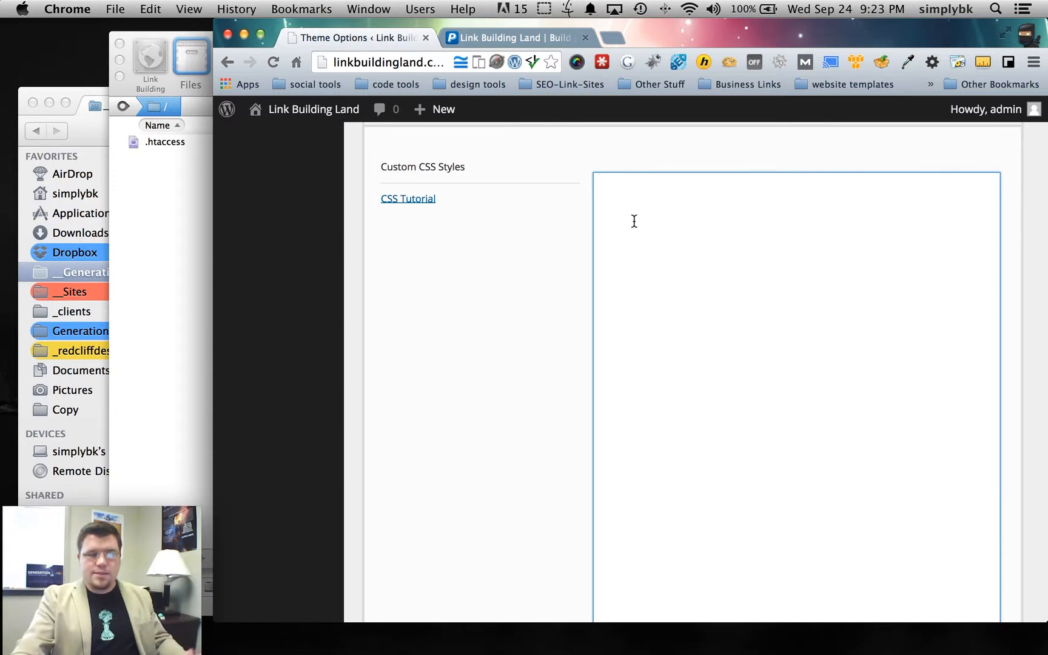
scroll(534, 261, "down", 2)
scroll(498, 249, "up", 4)
left_click(486, 225)
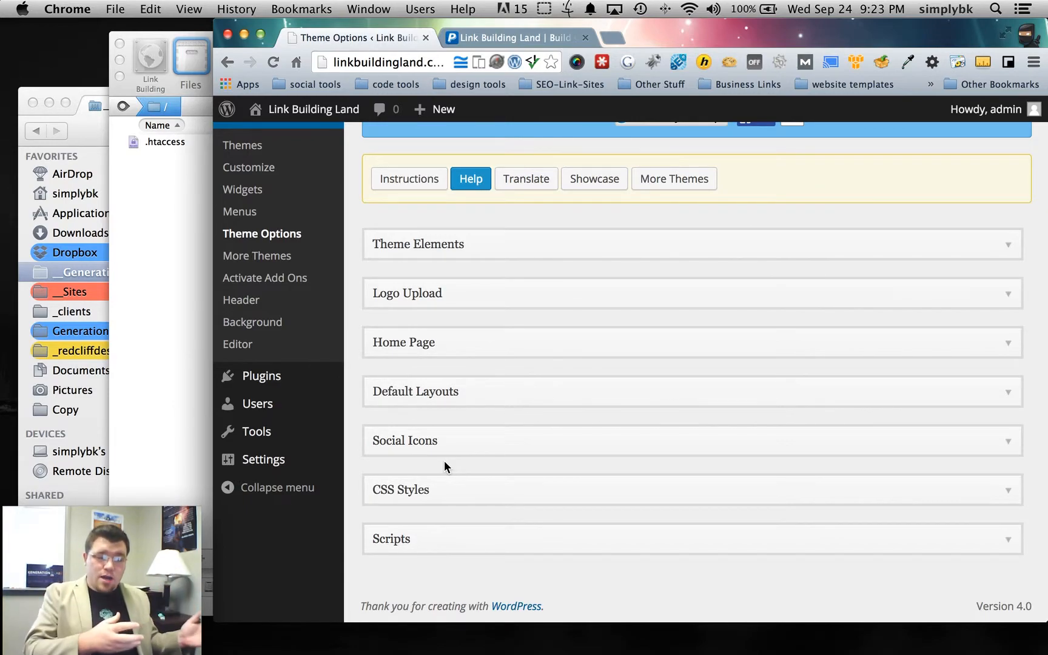
scroll(444, 460, "up", 3)
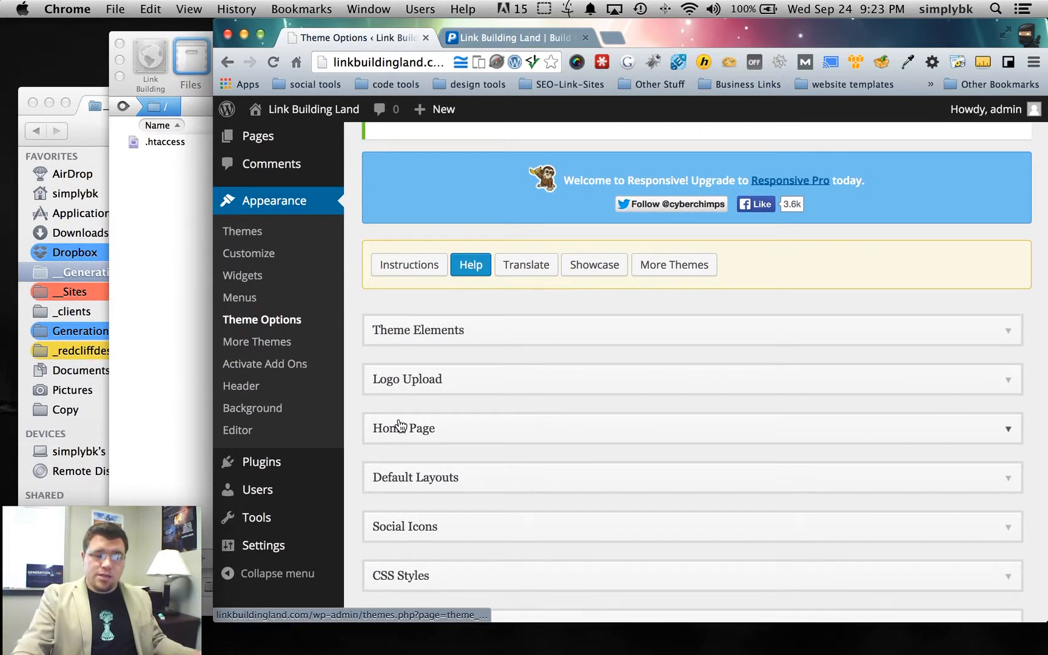
scroll(405, 341, "up", 3)
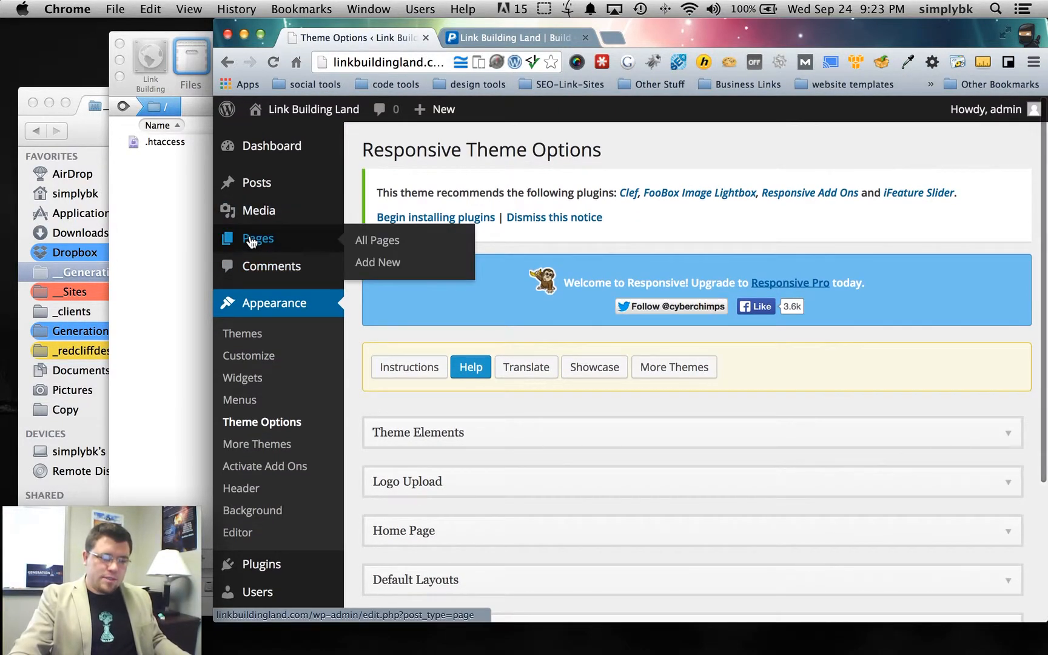
- Bring up the live Link Building Land home page tab
left_click(472, 35)
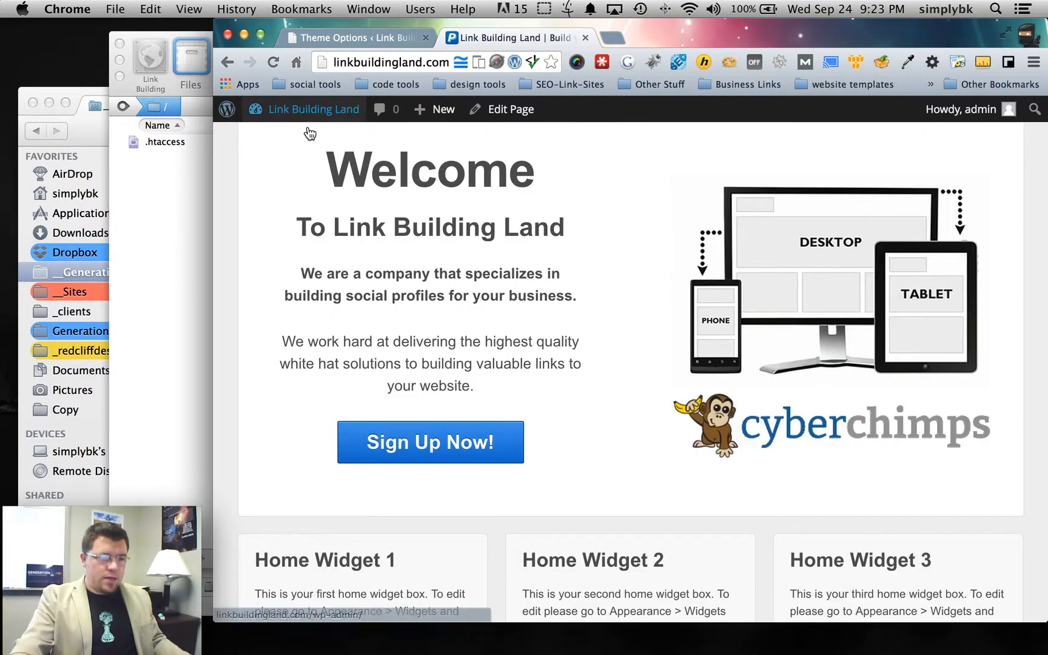
scroll(473, 212, "up", 2)
scroll(473, 211, "up", 1)
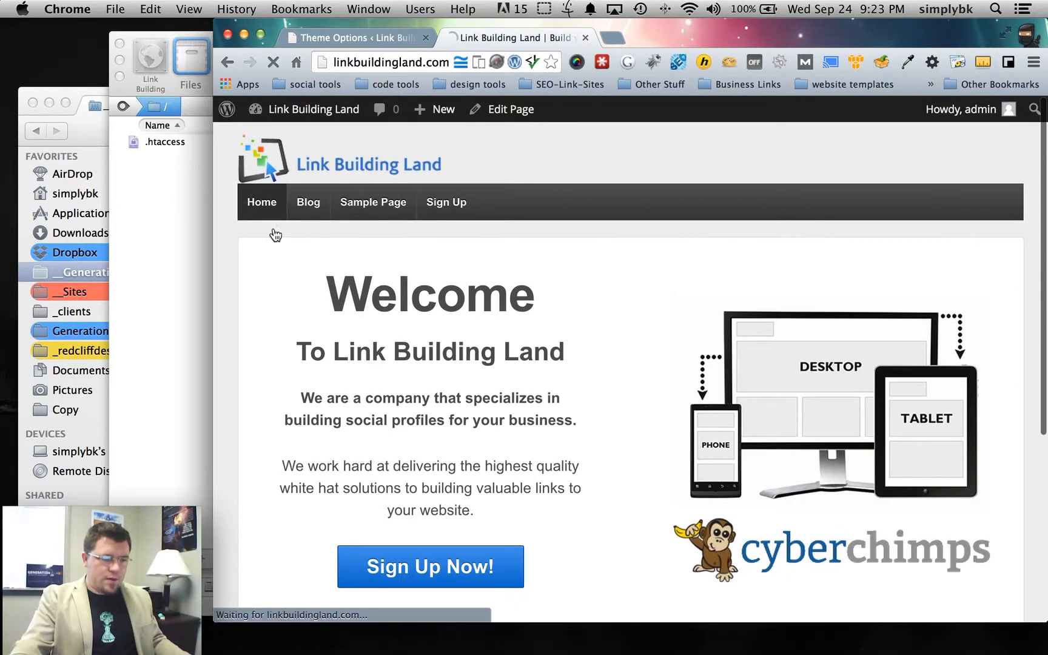
scroll(438, 292, "down", 5)
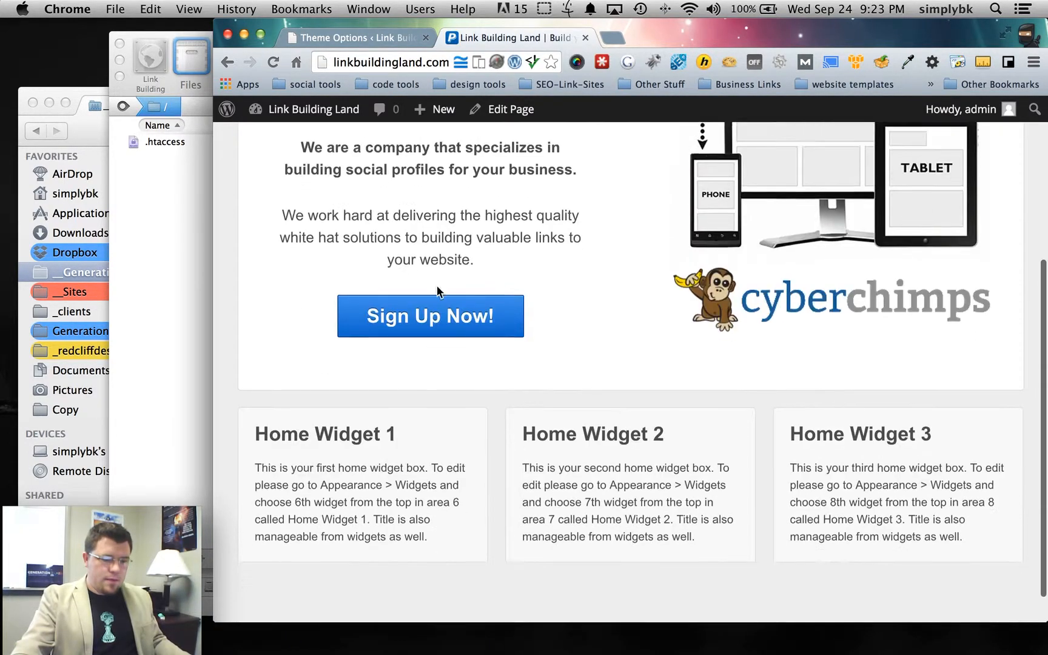
scroll(438, 292, "down", 1)
scroll(921, 432, "up", 1)
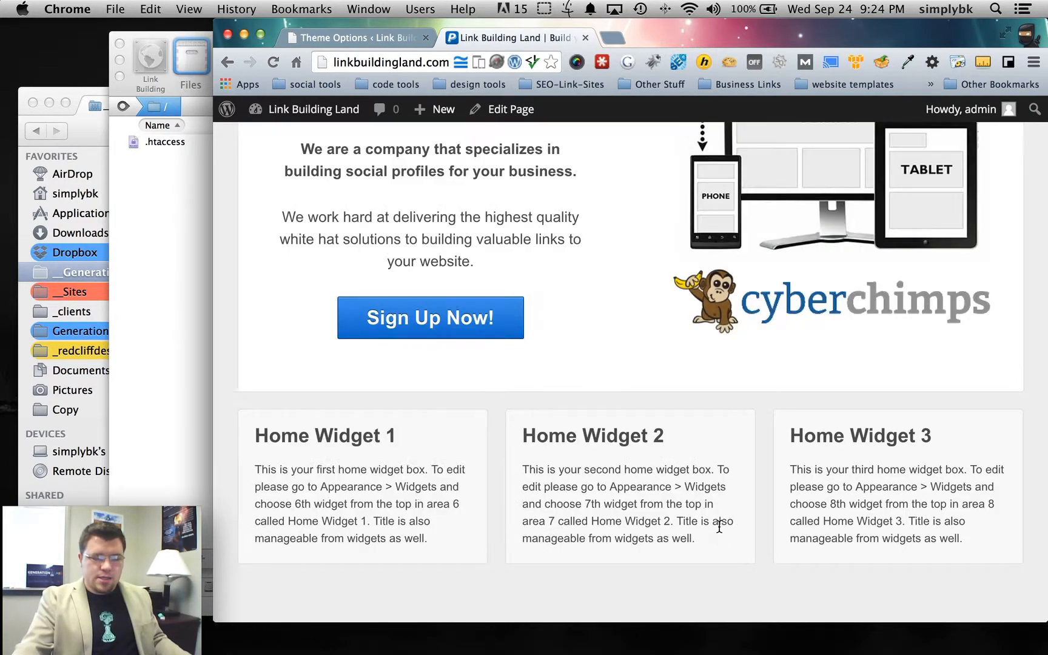
left_click_drag(719, 546, 526, 417)
left_click(531, 420)
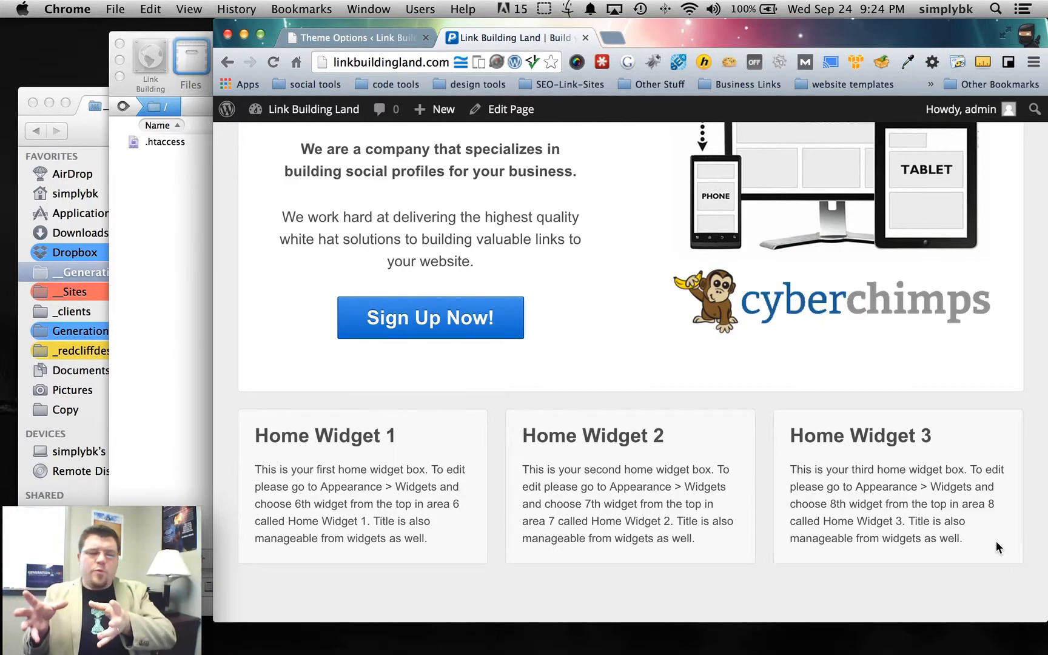
scroll(676, 377, "up", 10)
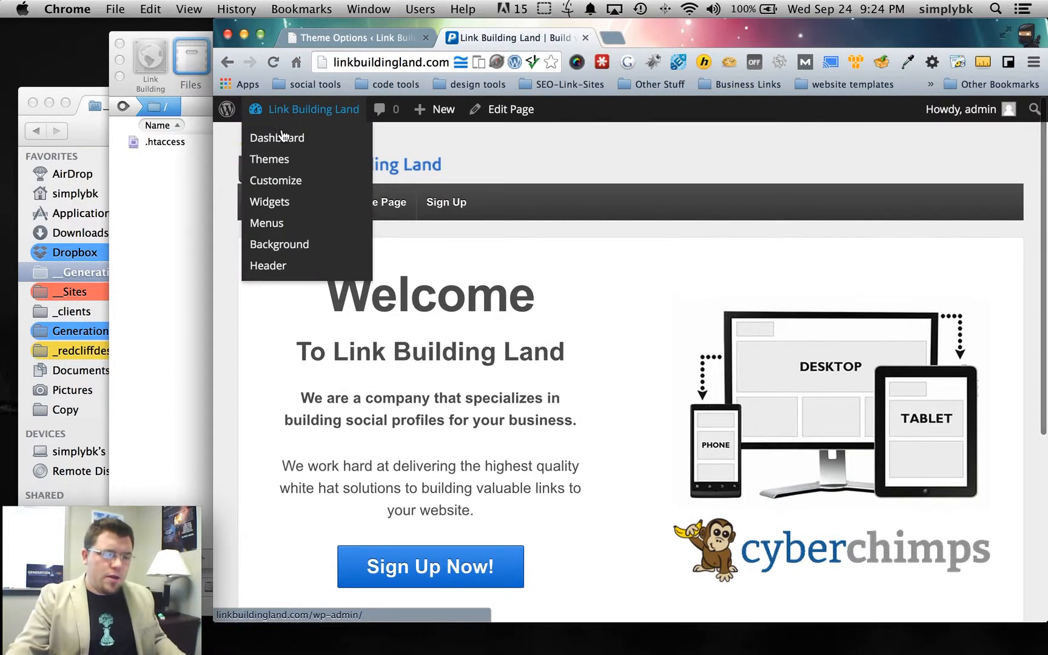
left_click(594, 210)
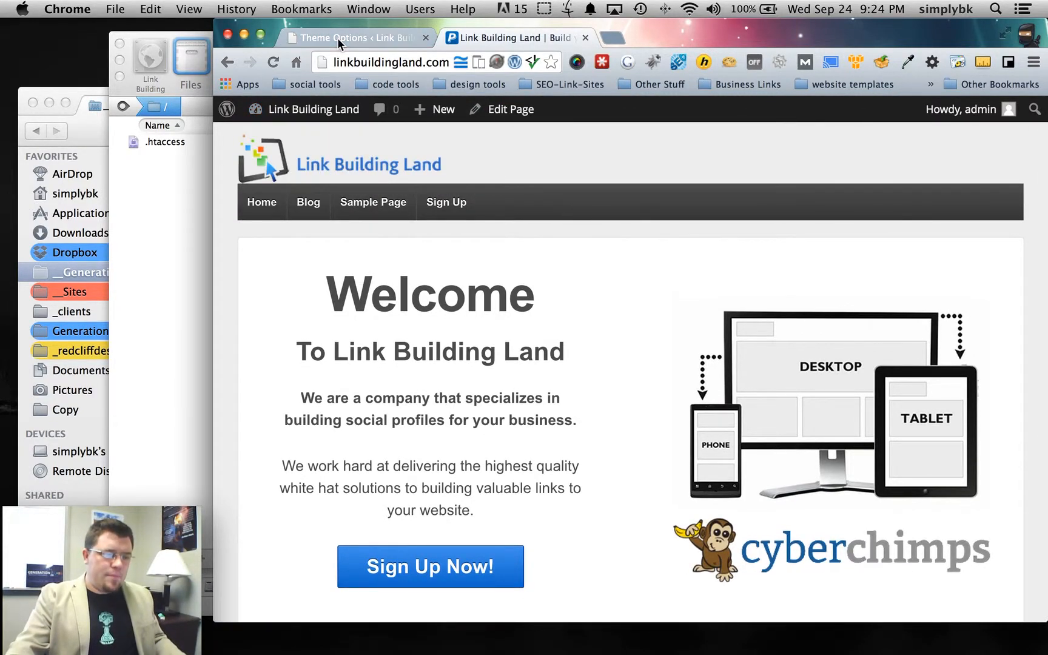
left_click(87, 128)
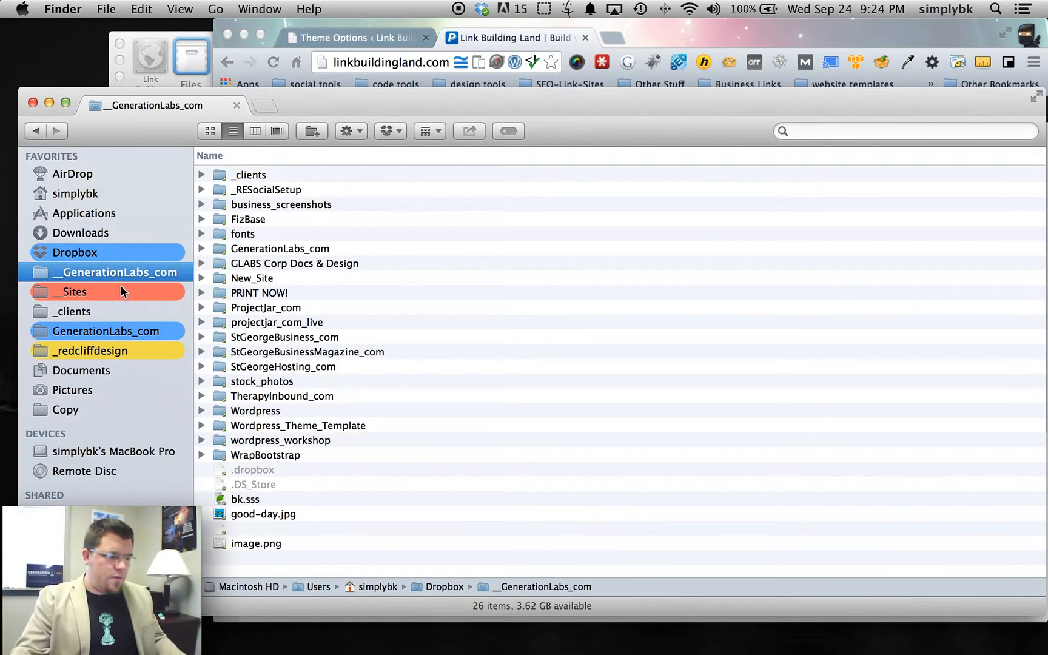
- In Finder, open the Week 1 folder inside wordpress_workshop to reach the logos
left_click(280, 442)
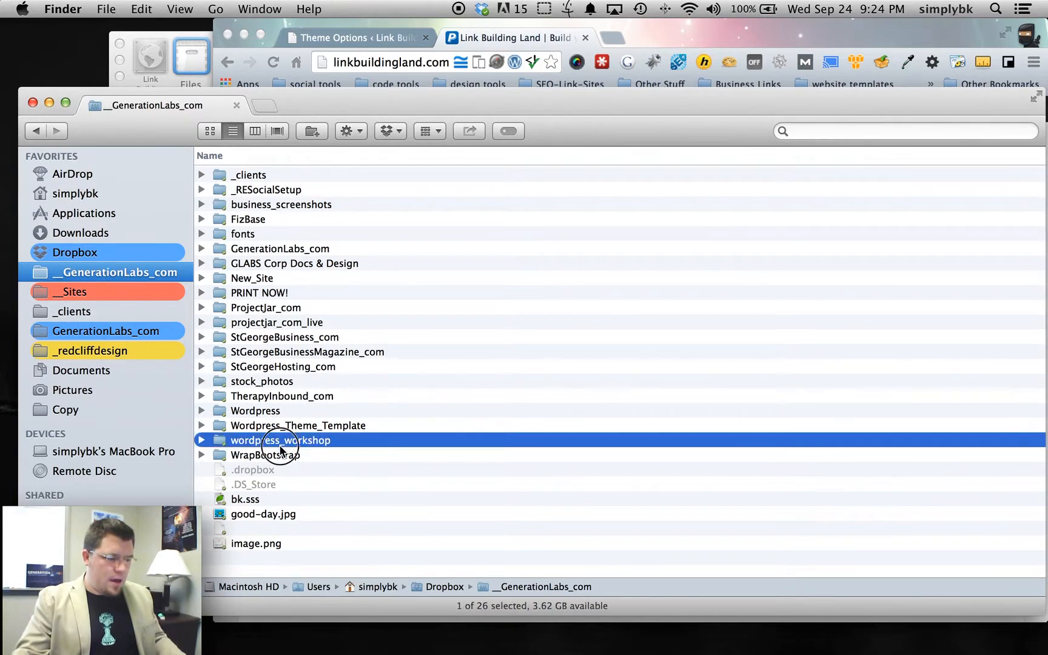
key("super+Down")
double_click(279, 174)
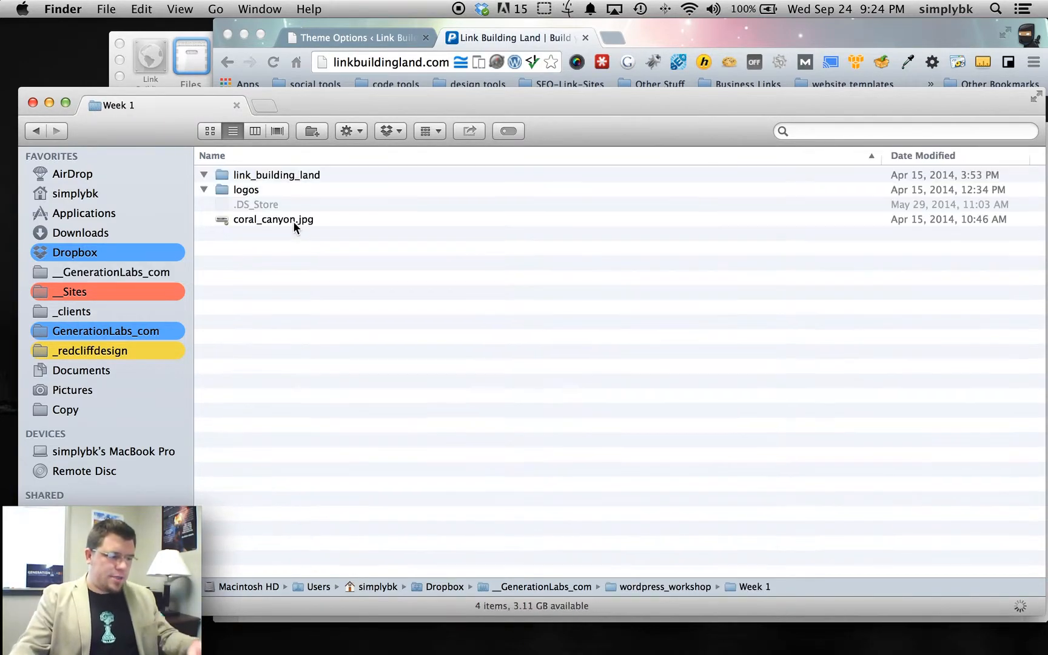
left_click(204, 176)
- Preview the logo images with Quick Look, starting from aboutme.png, then return to Chrome
left_click(262, 209)
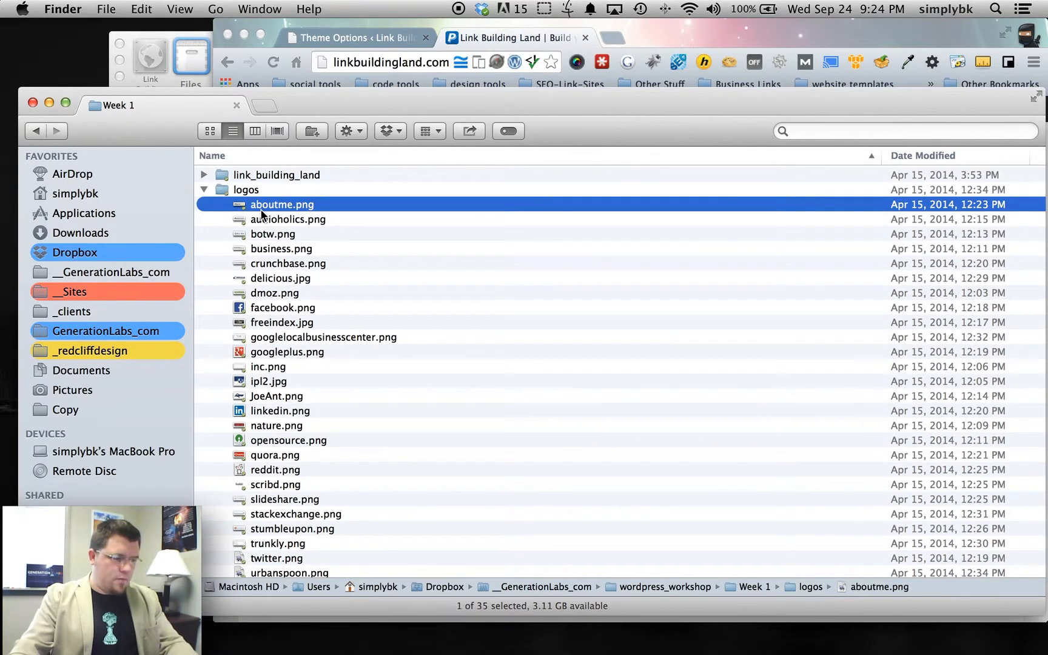
key("space")
key("Down")
key("Down")
key("Down")
key("Down")
key("Down")
key("Down")
key("Down")
key("Down")
key("Down")
key("Down")
key("Down")
key("Down")
key("Down")
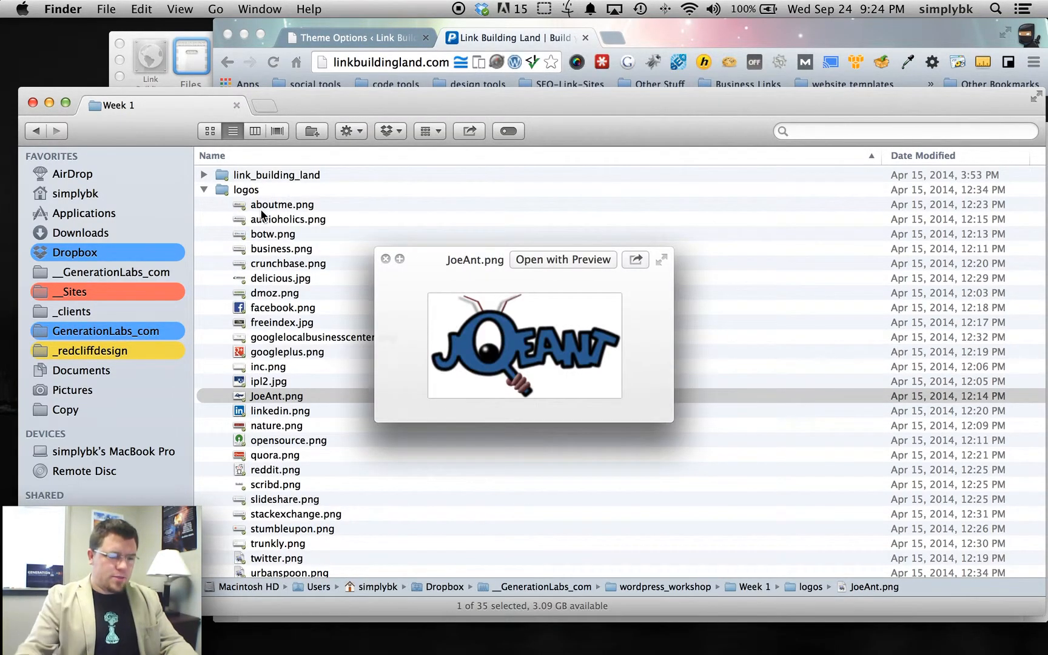
key("space")
left_click(514, 39)
- Open the Media Library and view the existing Link Building Land logo's details
left_click(342, 36)
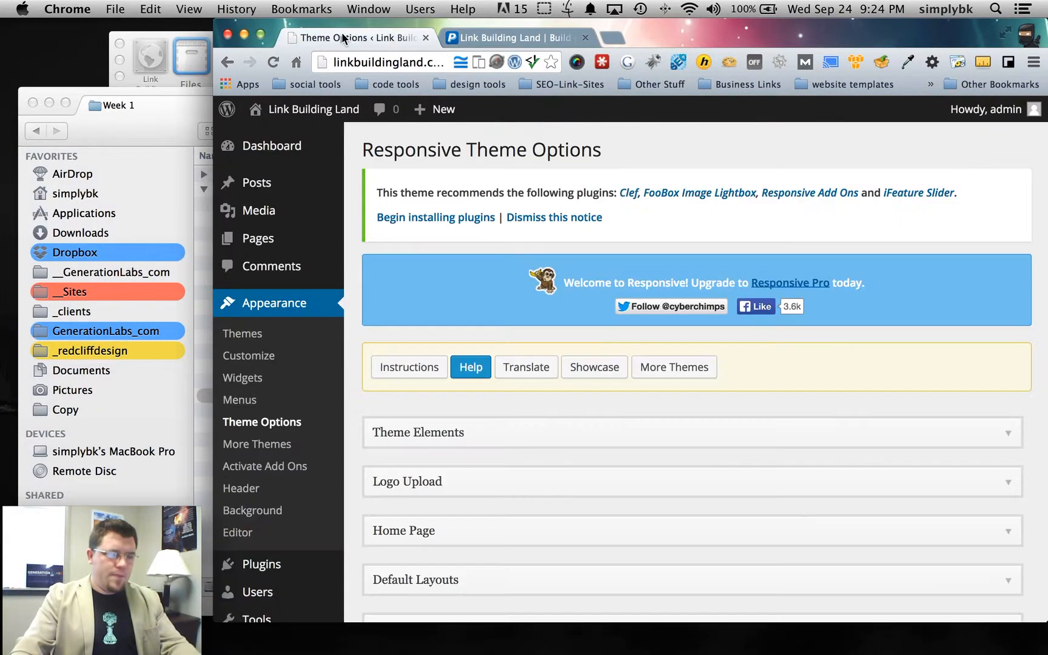
left_click(273, 222)
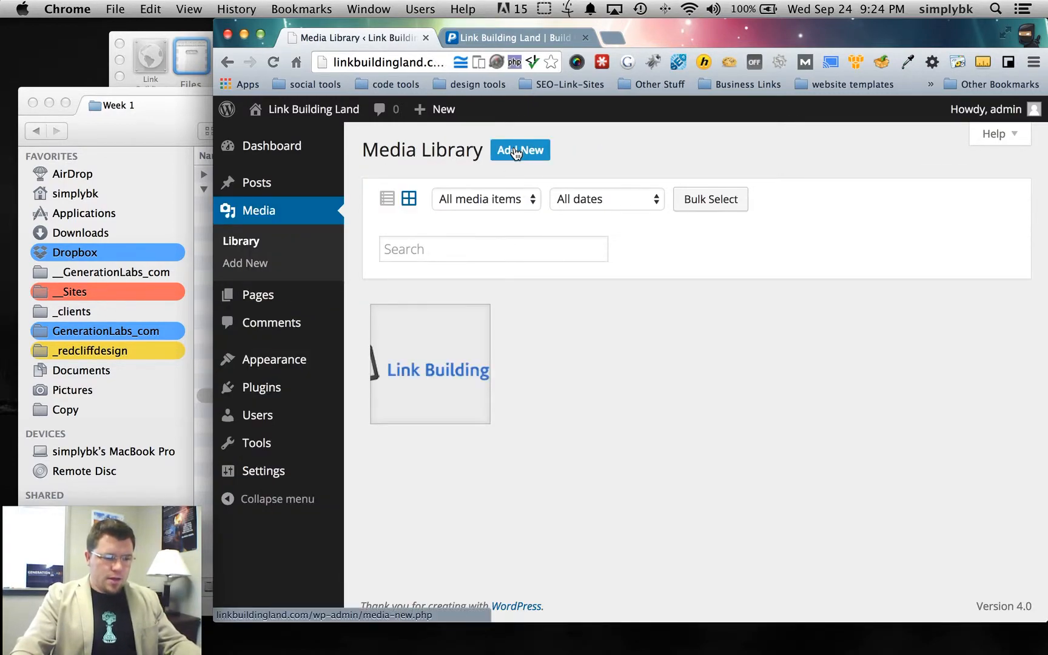
left_click(419, 369)
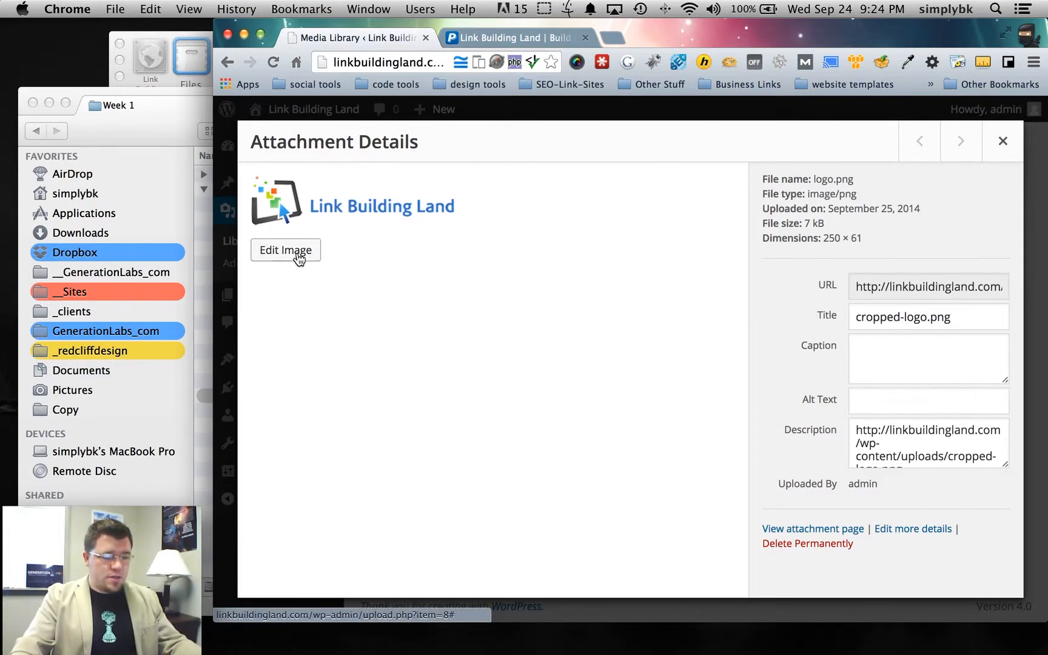
left_click(1003, 143)
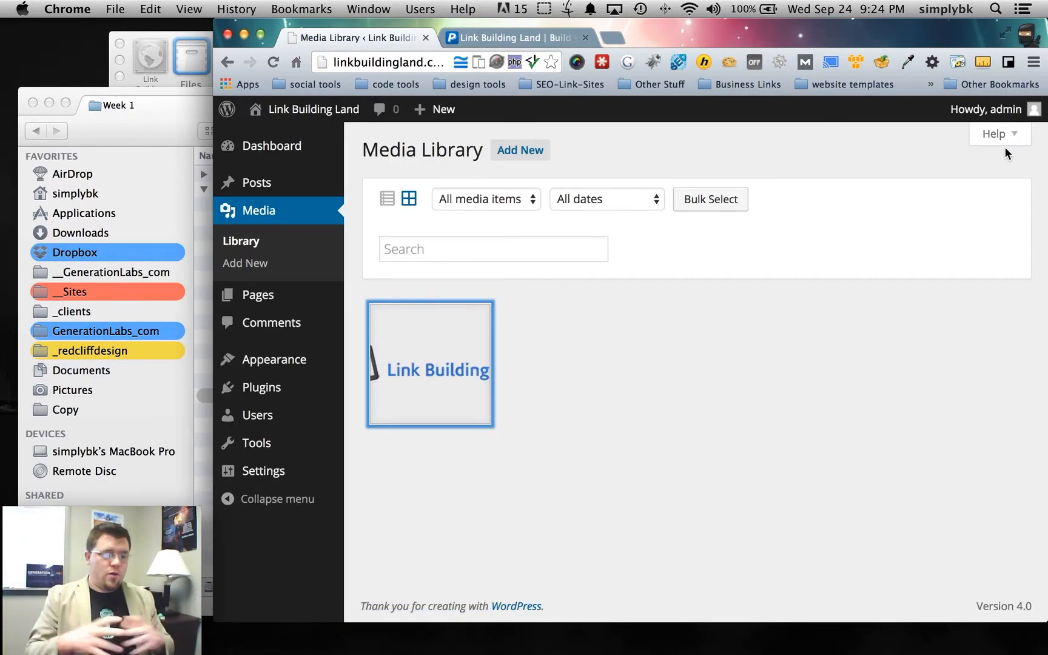
- Upload every file from wordpress_workshop/Week 1/logos to the Media Library
left_click(522, 152)
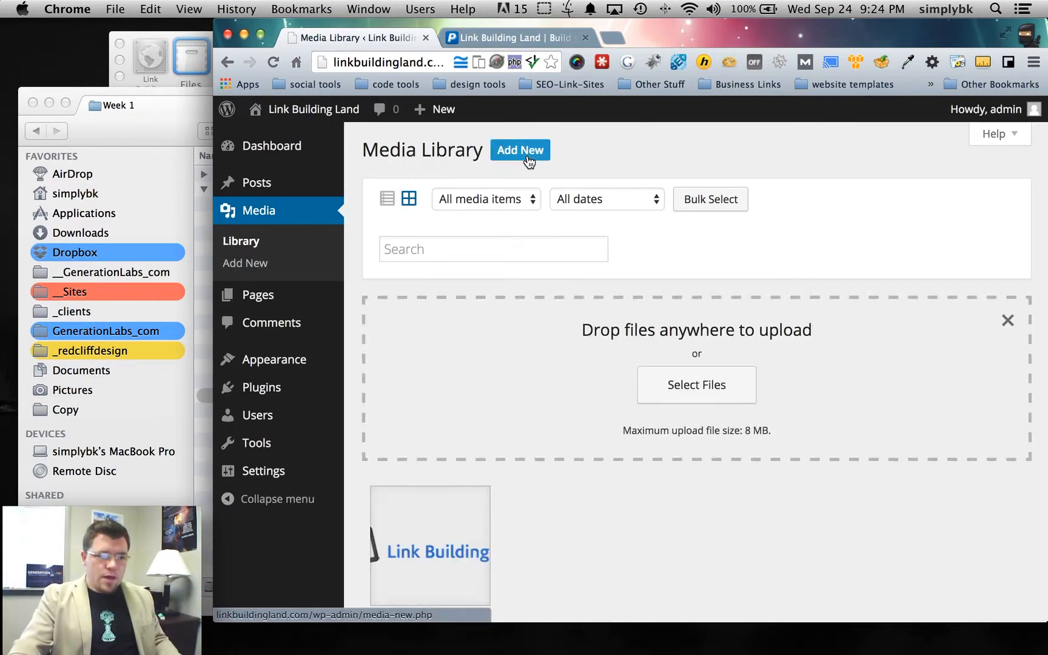
left_click(696, 397)
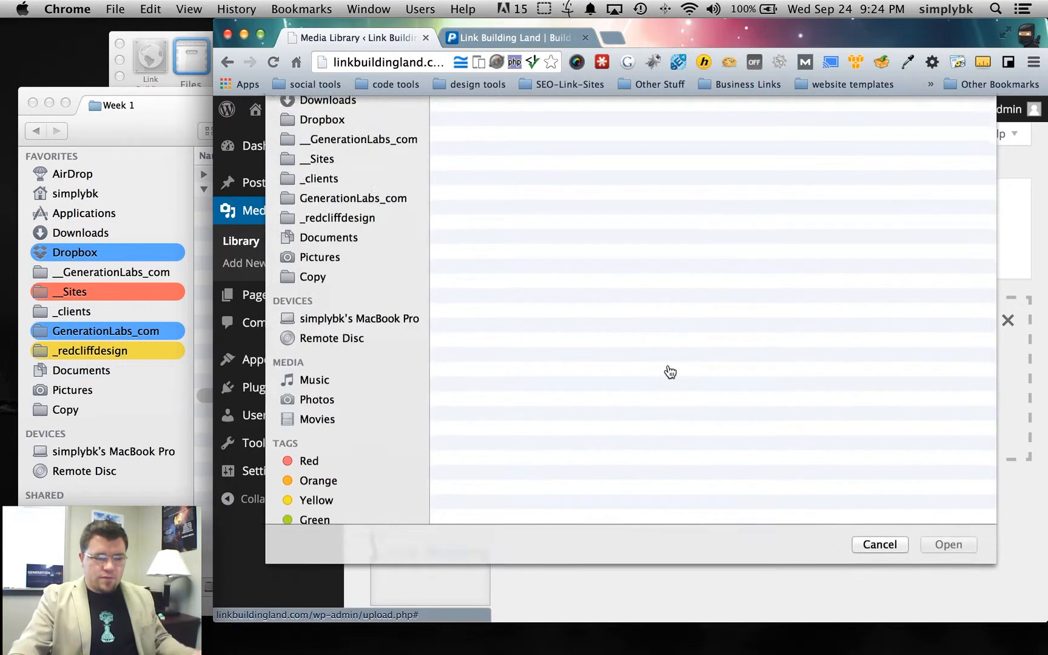
left_click(549, 112)
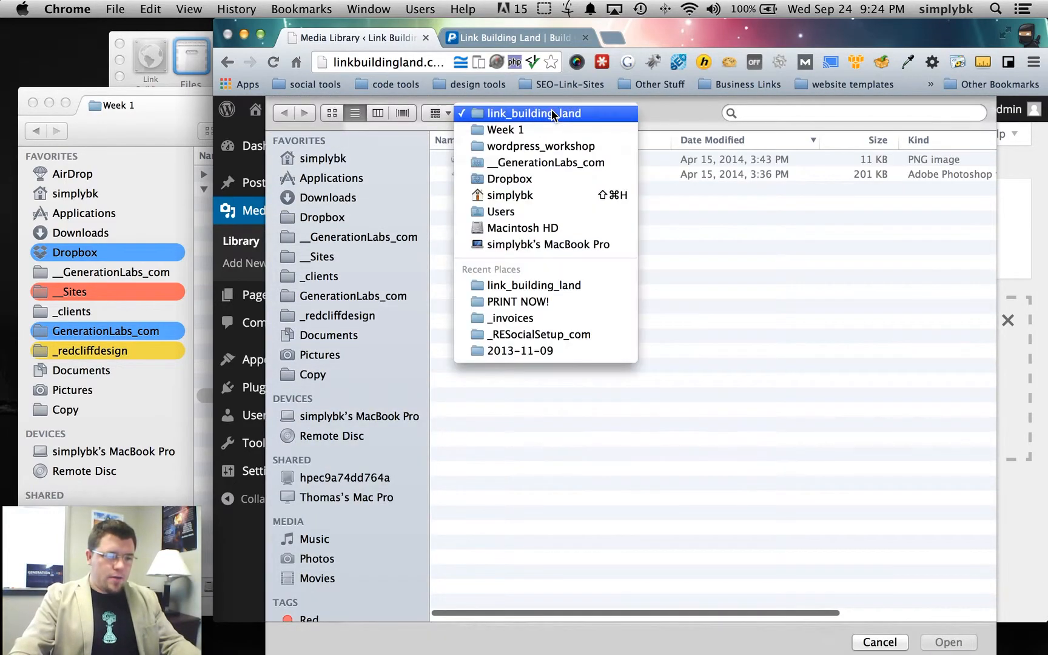
left_click(541, 146)
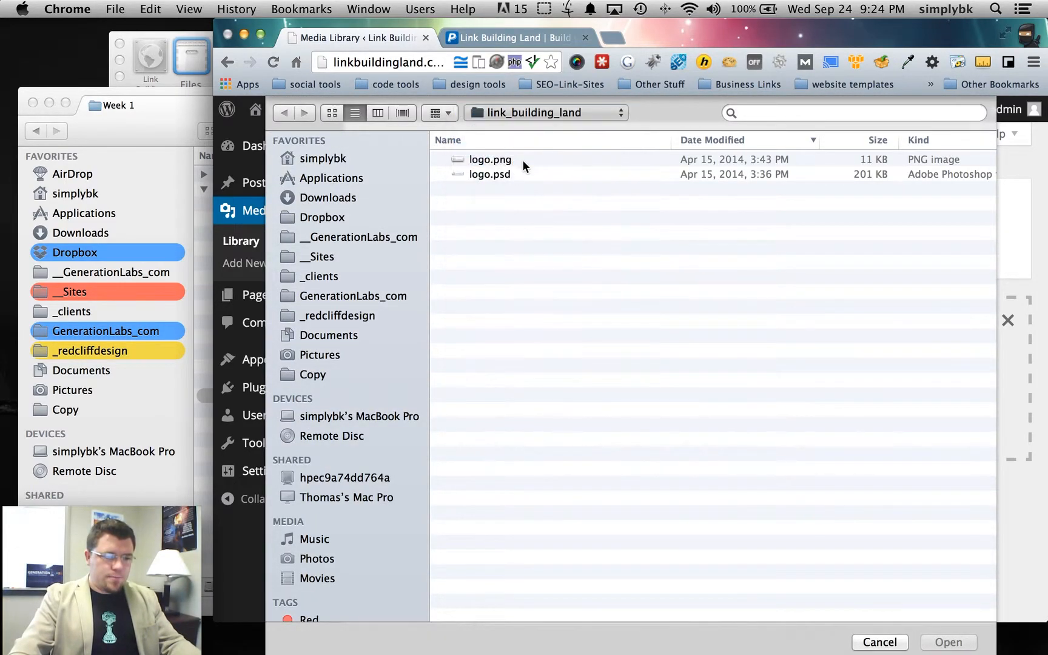
double_click(496, 160)
double_click(499, 170)
left_click(525, 337)
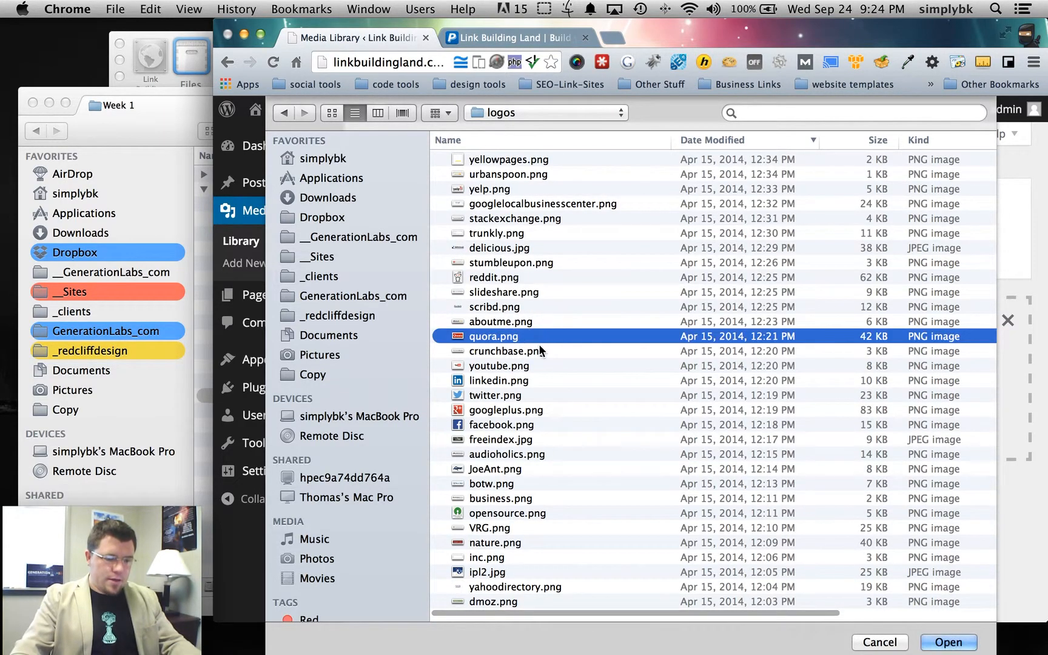
key("super+a")
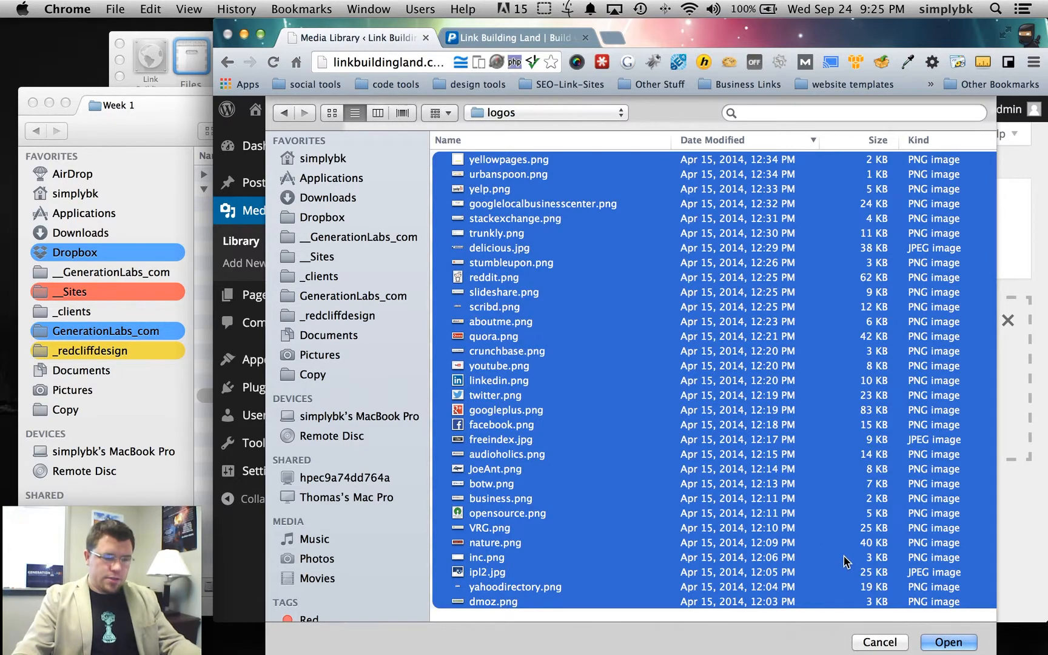
left_click(948, 642)
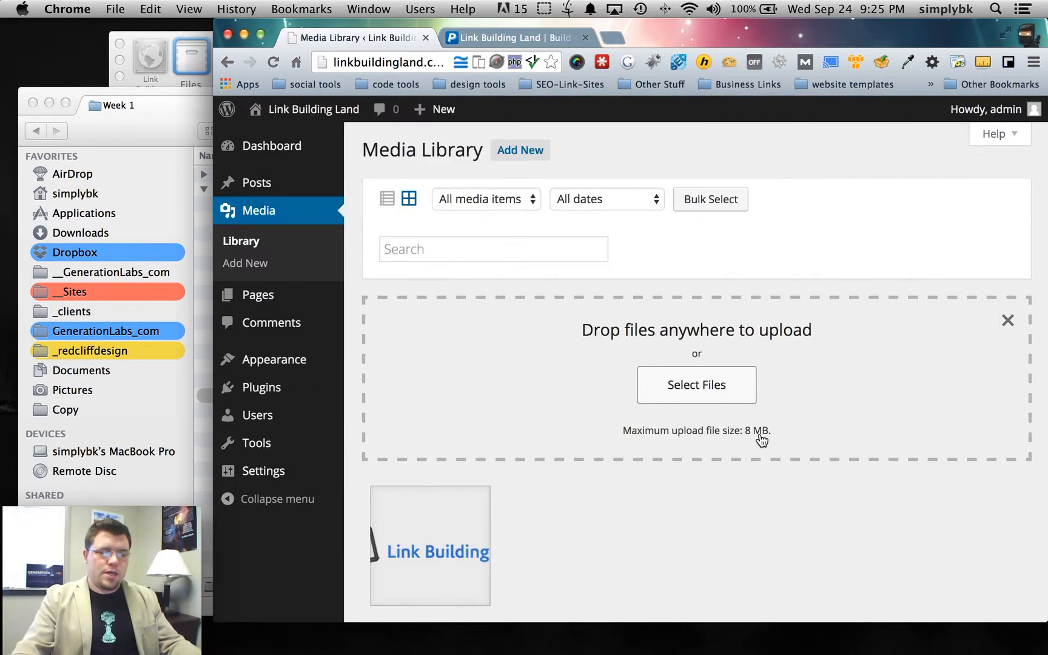
- Scroll the Media Library grid as the Facebook, YouTube, Reddit and Google logos finish uploading
scroll(506, 394, "down", 5)
scroll(510, 385, "down", 1)
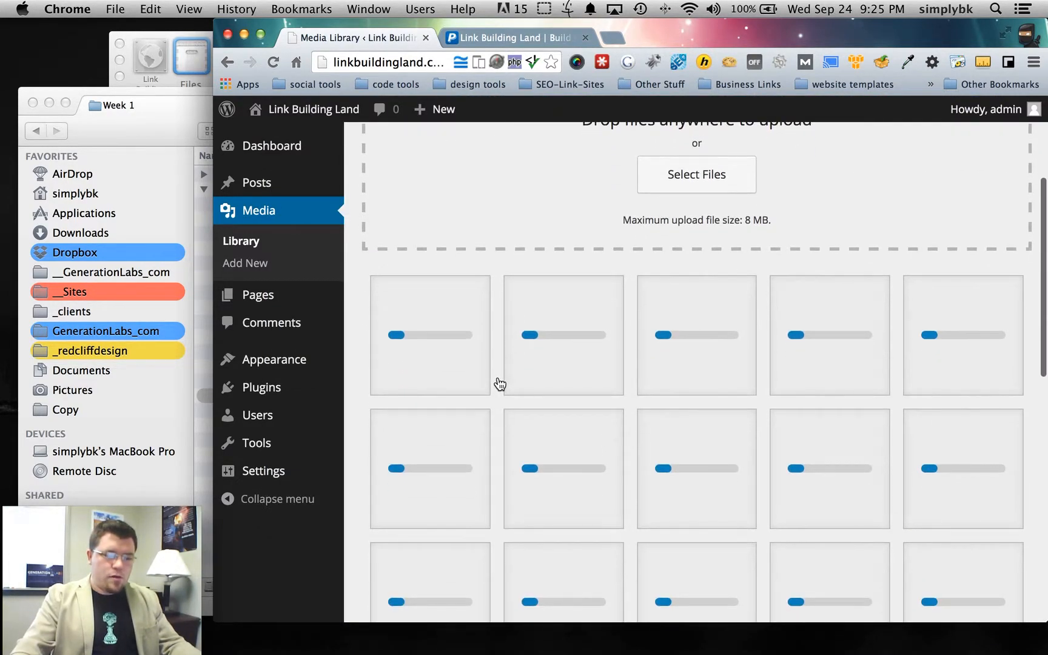
scroll(496, 384, "down", 4)
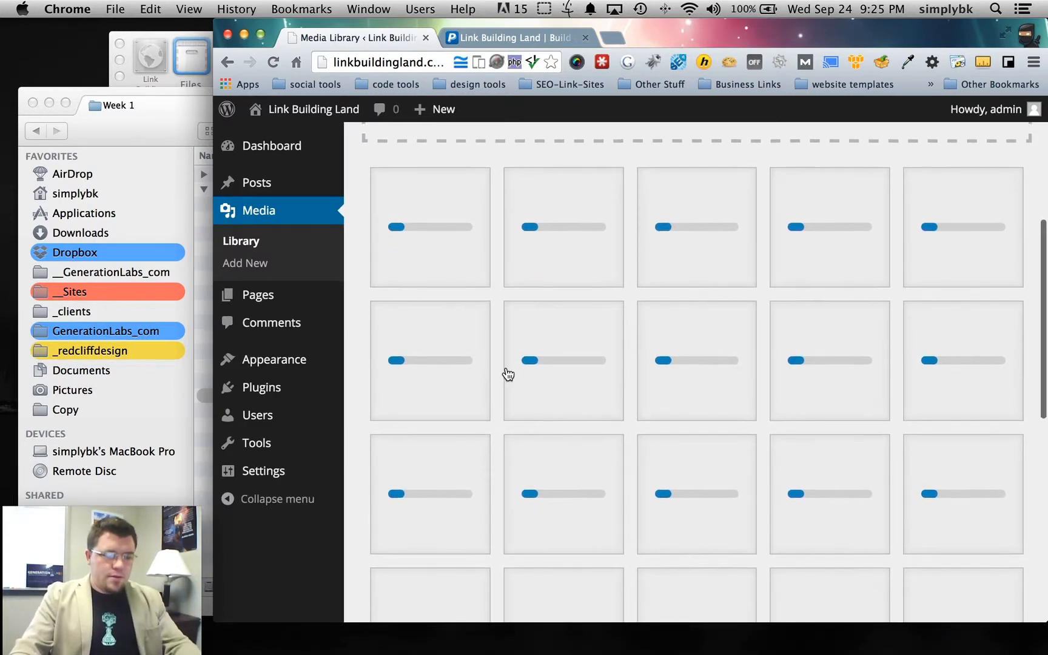
scroll(497, 381, "down", 3)
scroll(497, 380, "down", 8)
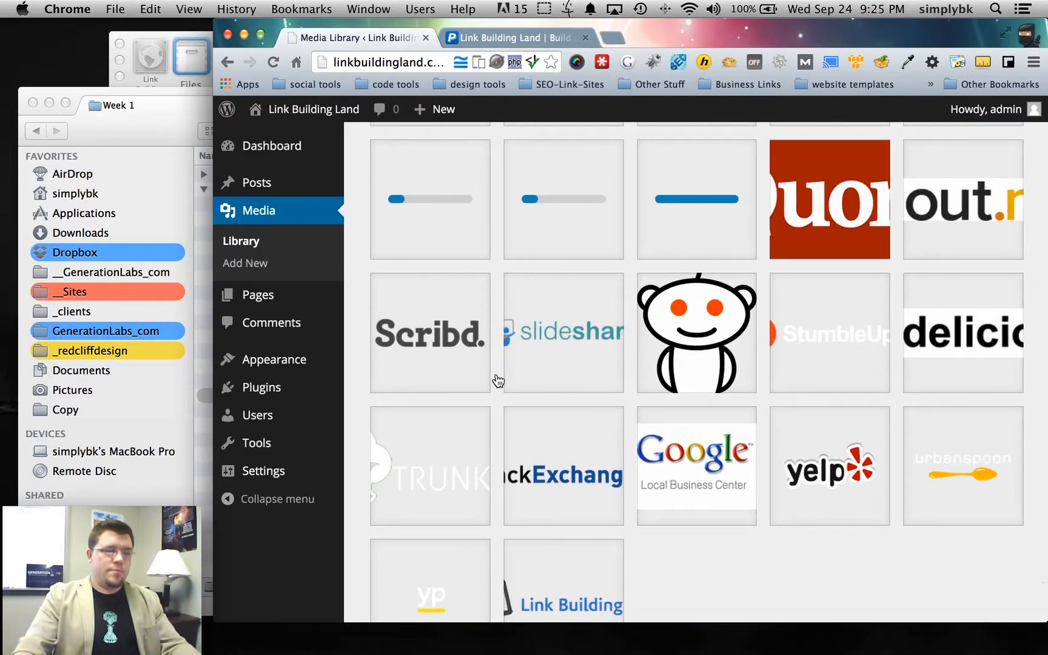
scroll(499, 383, "down", 3)
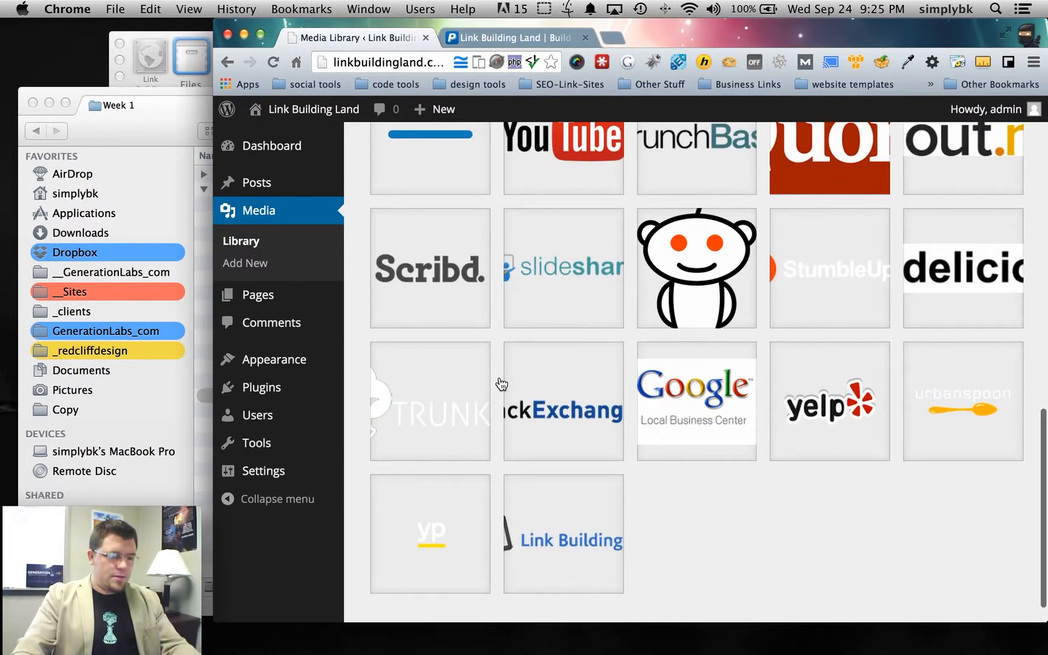
scroll(665, 413, "up", 5)
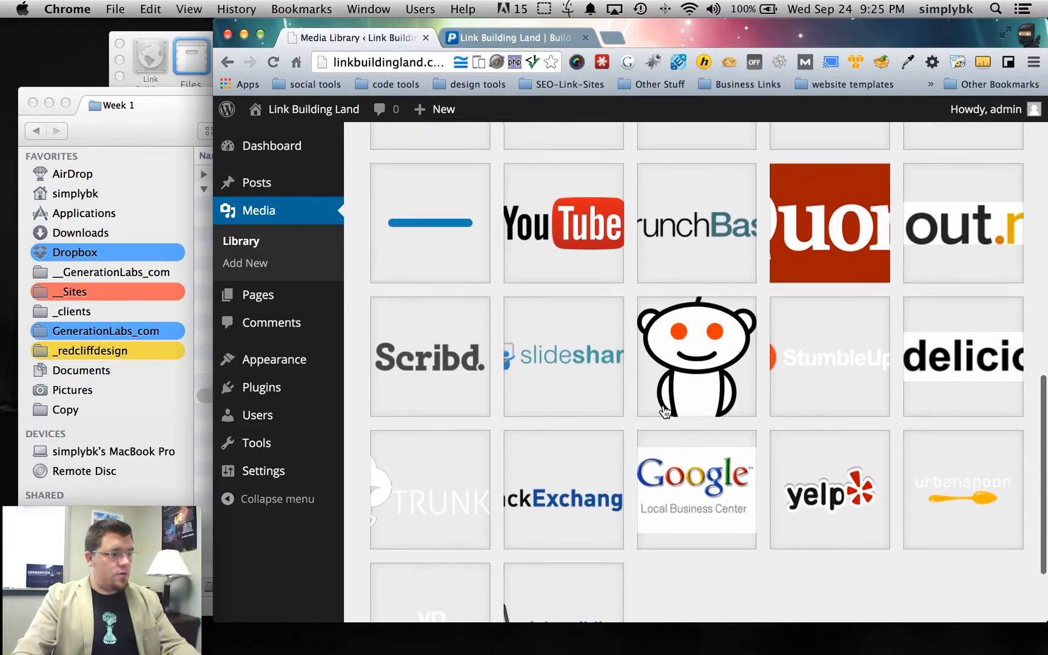
scroll(631, 404, "up", 10)
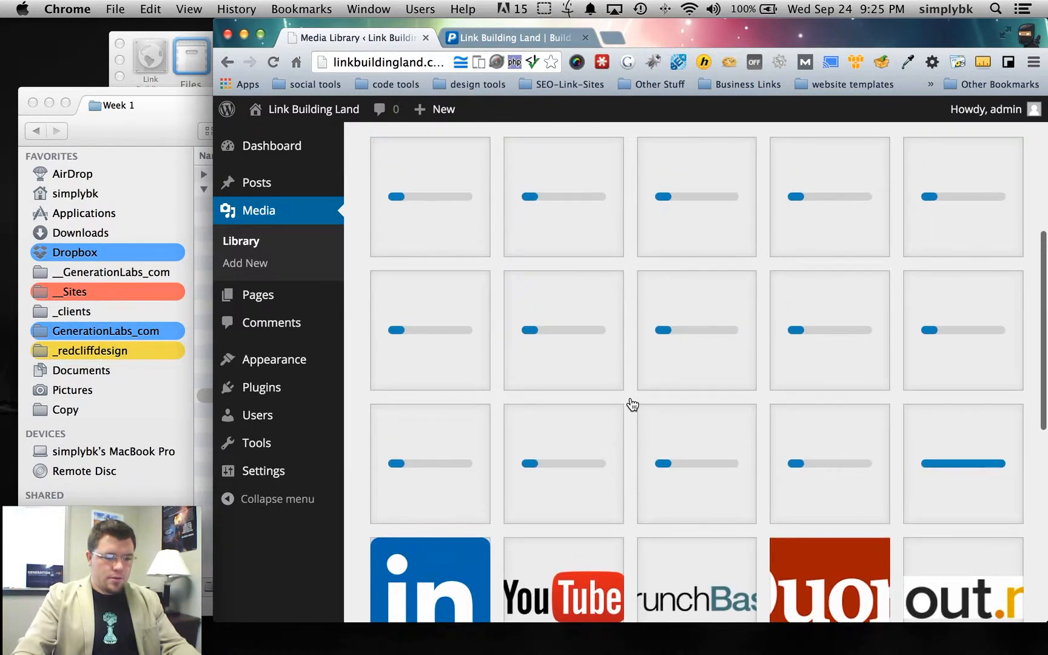
scroll(632, 404, "down", 5)
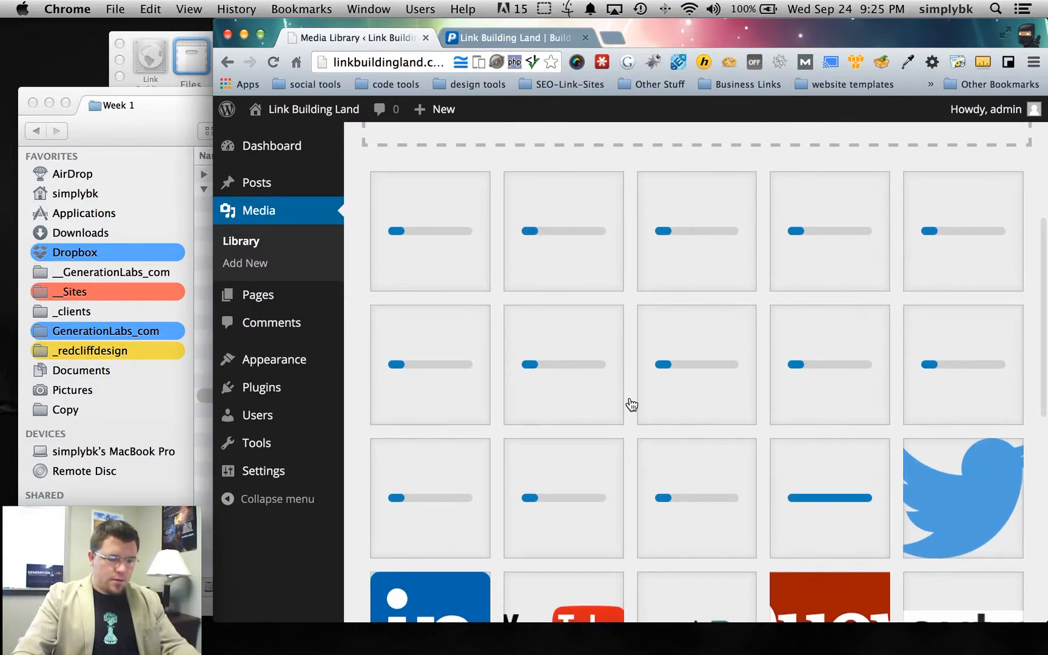
scroll(845, 449, "down", 5)
scroll(495, 438, "down", 9)
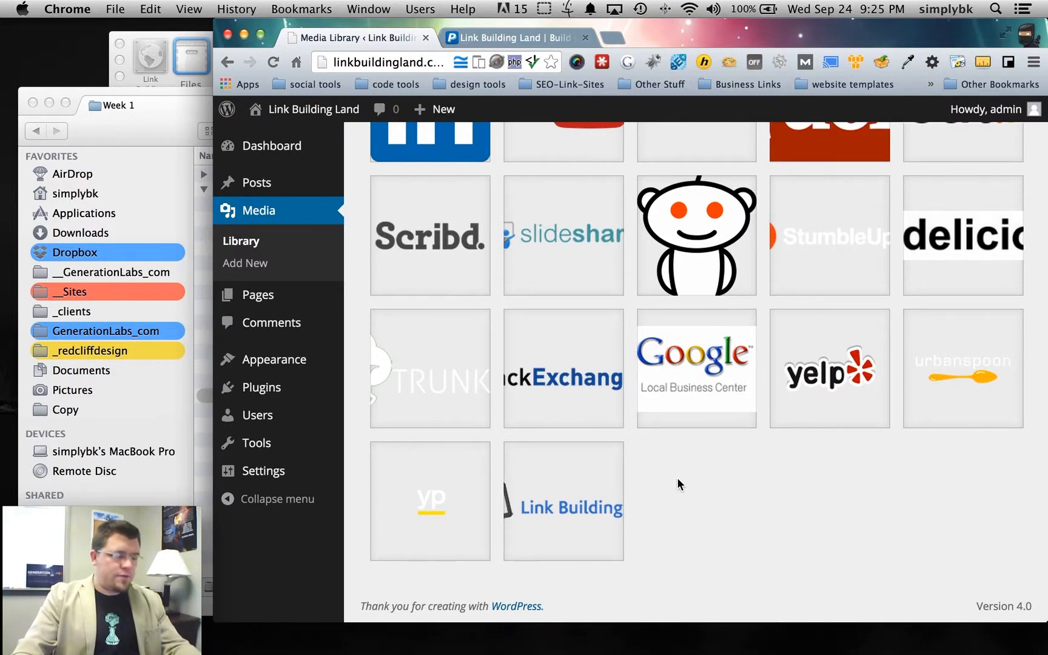
scroll(669, 480, "up", 6)
scroll(667, 479, "up", 8)
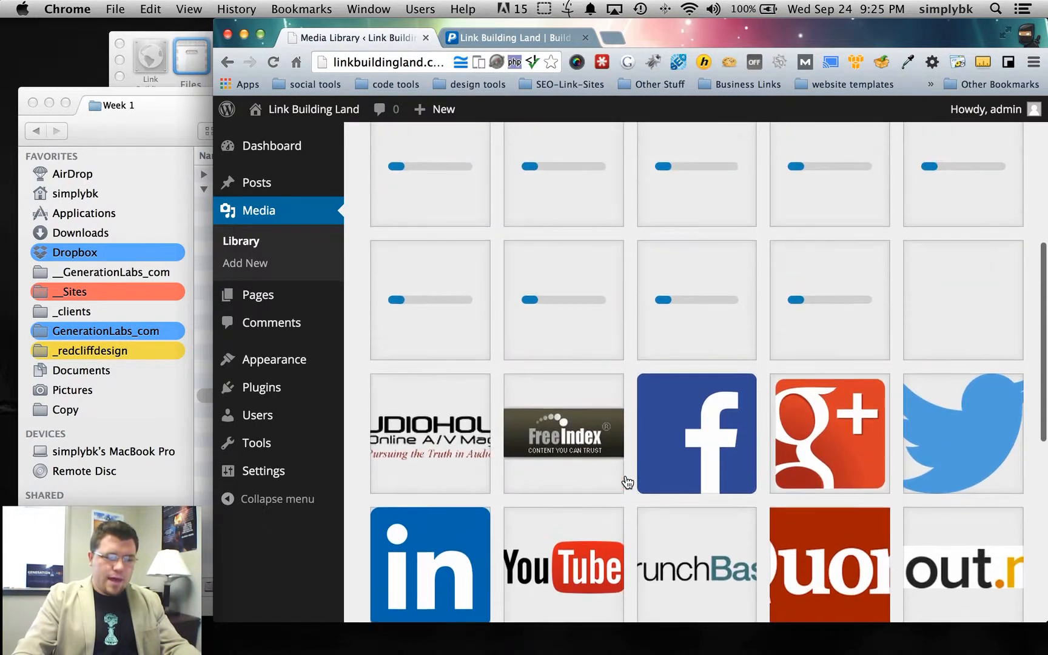
scroll(626, 481, "up", 2)
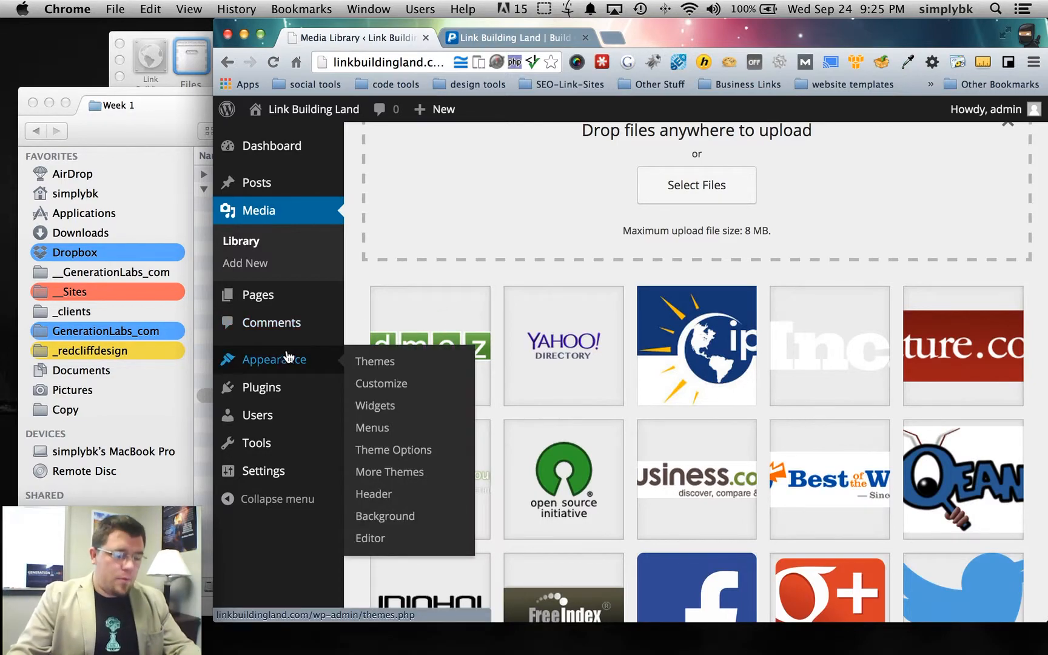
- Move the Sample Page to the Trash from the Pages list
left_click(258, 296)
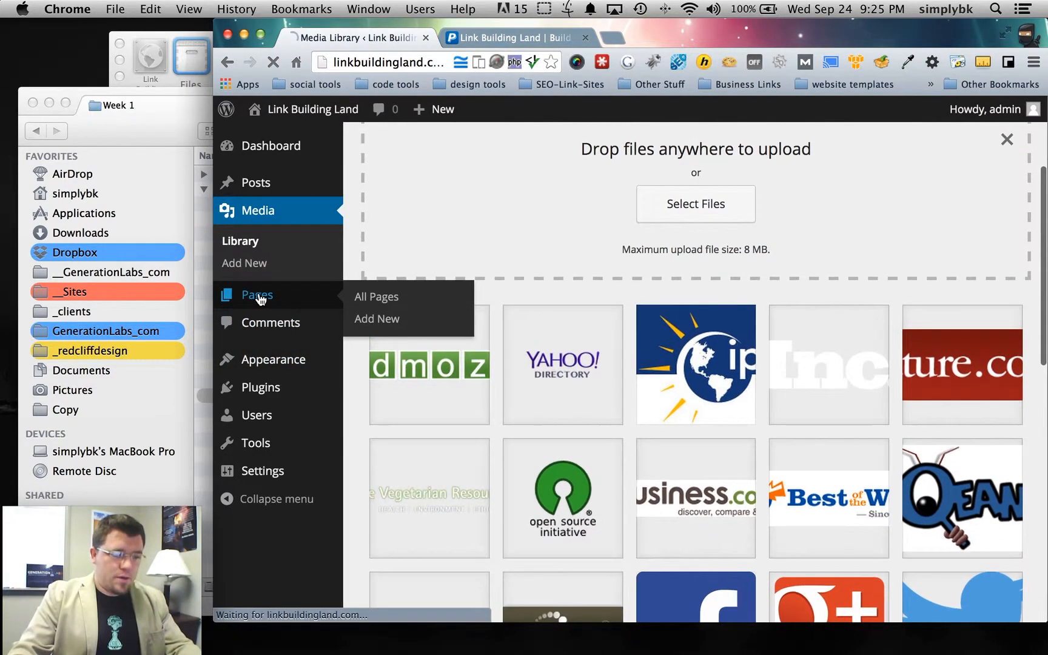
mouse_move(428, 417)
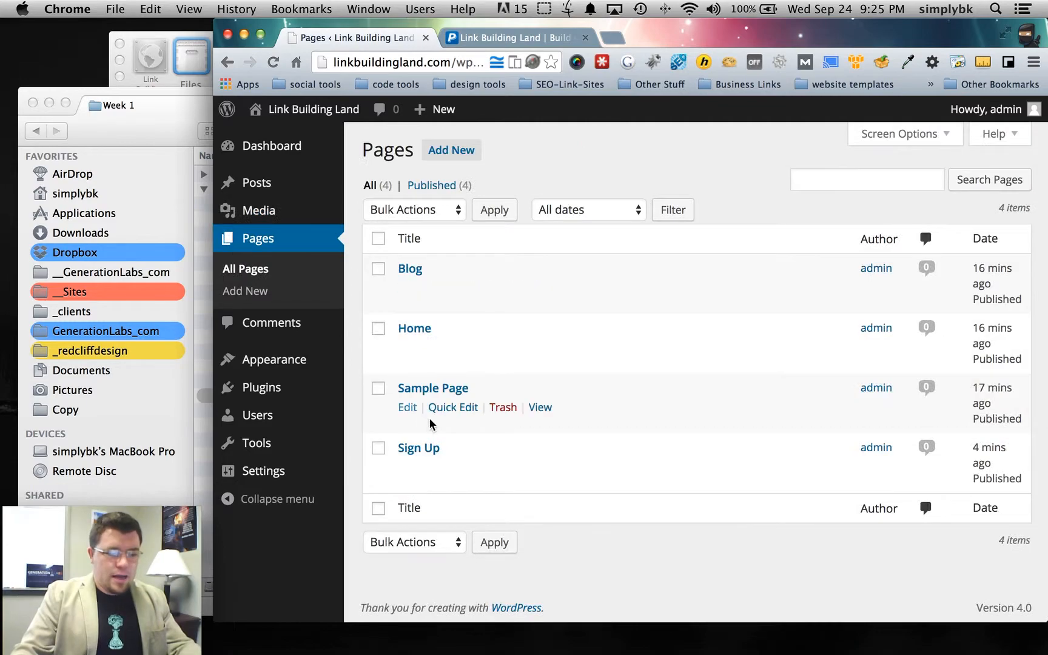
scroll(505, 411, "down", 1)
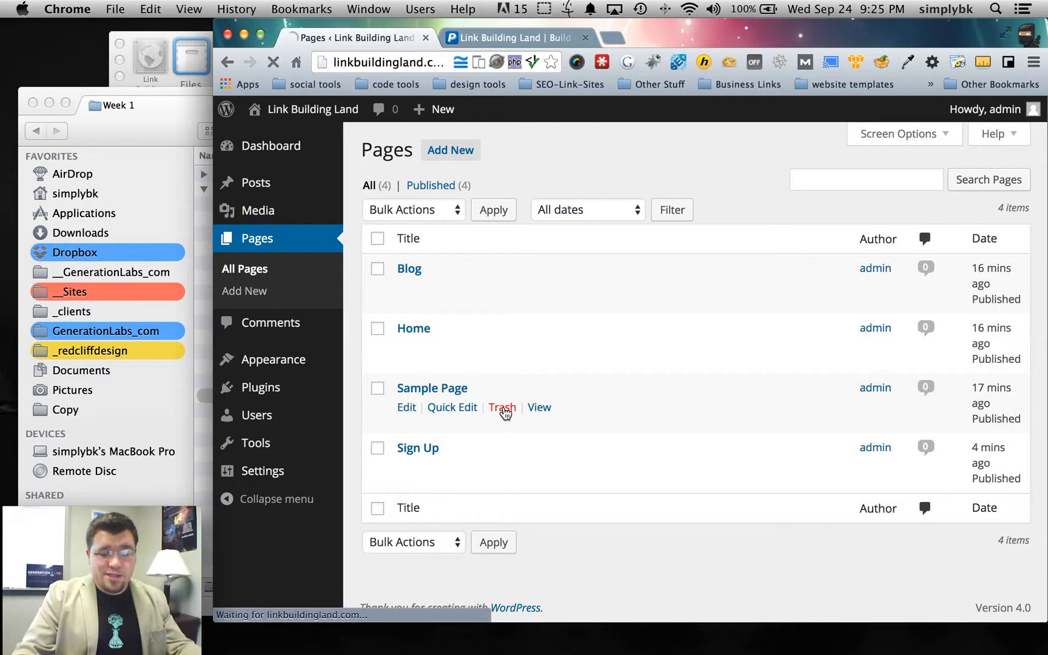
left_click(504, 408)
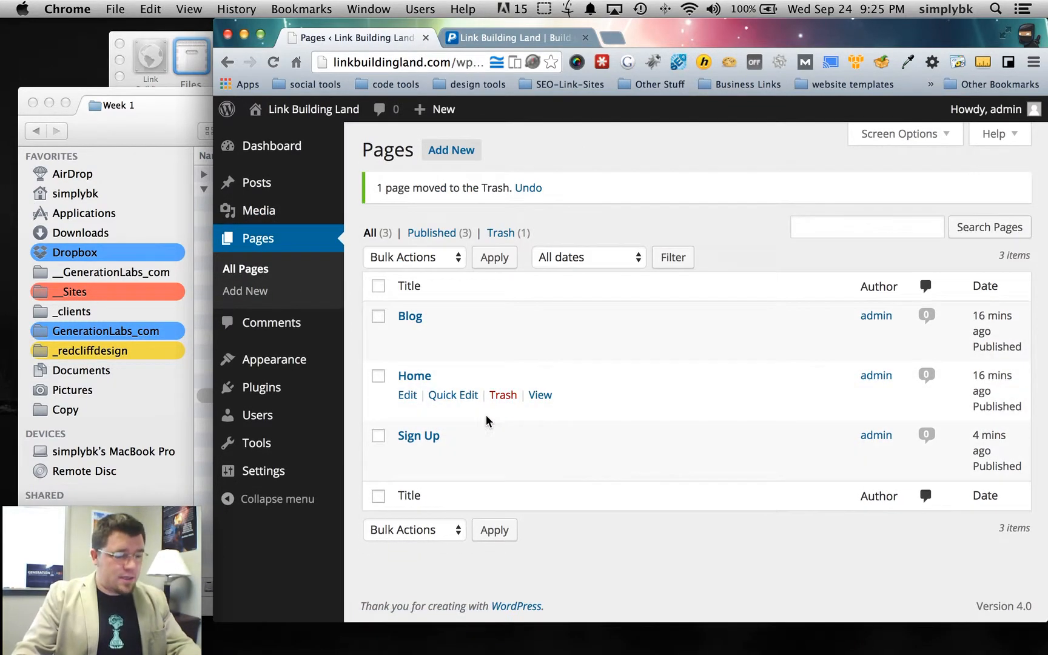
- Create a new page titled 'Services' and place the cursor in its body
left_click(446, 153)
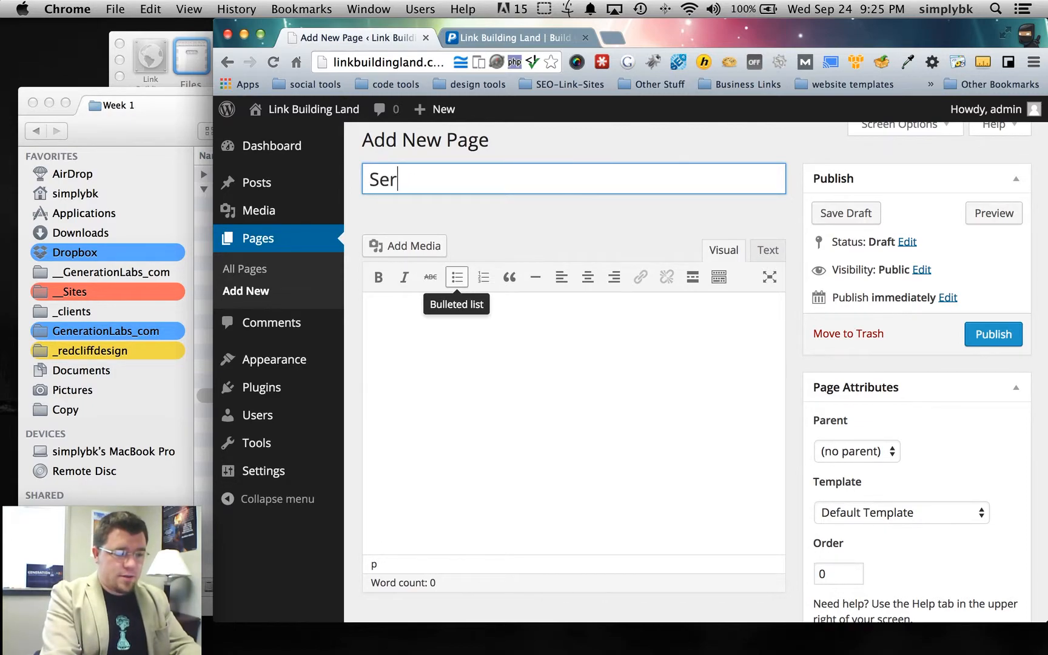
type("s")
left_click(675, 428)
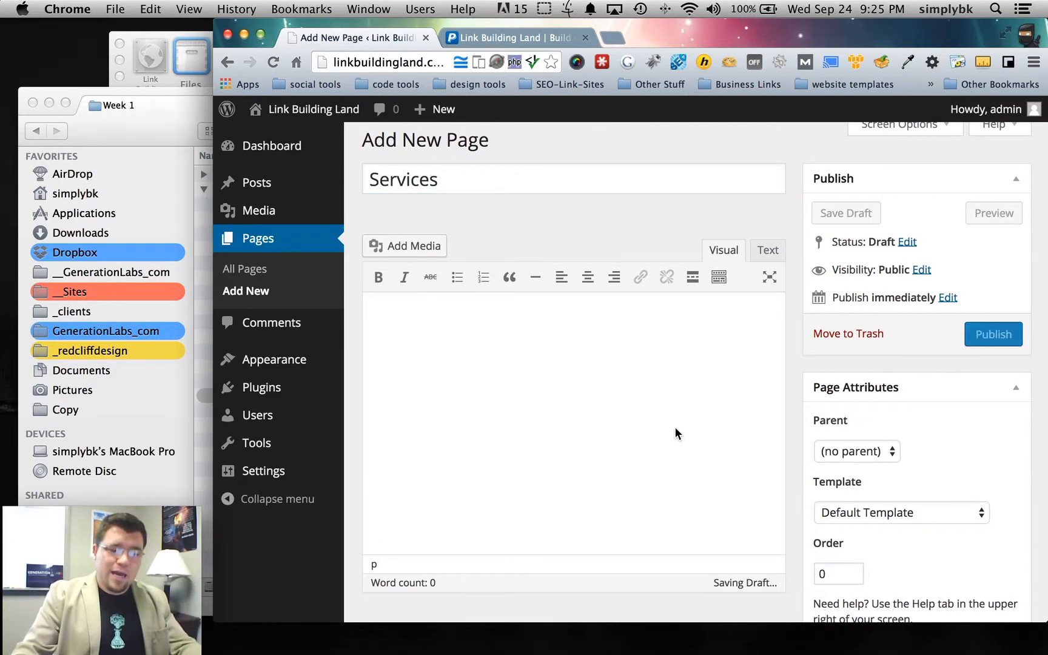
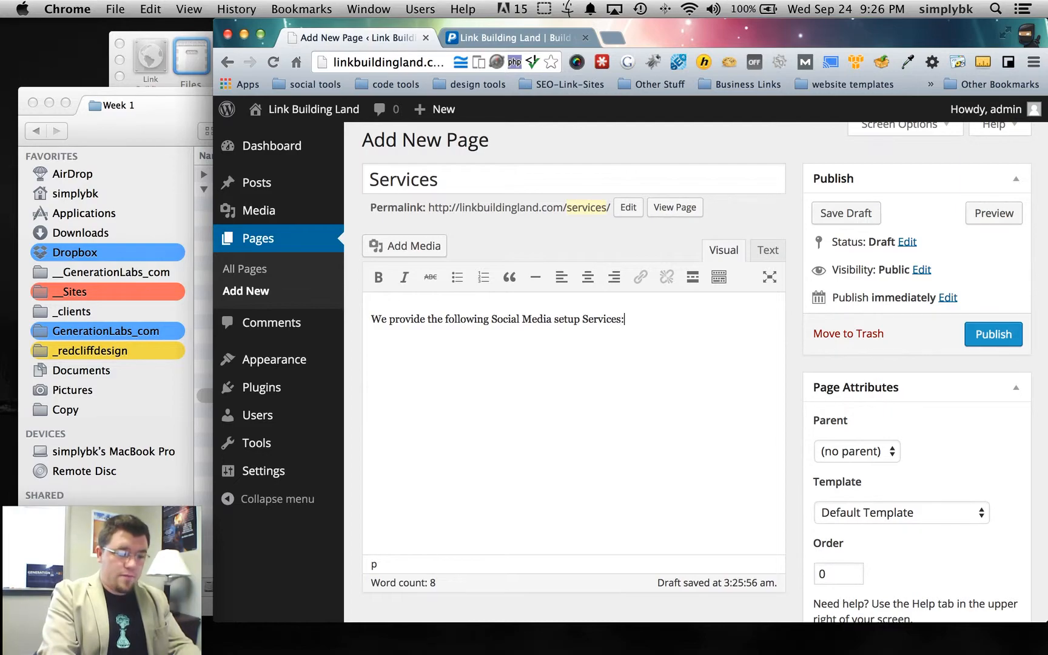
- Open the Create Gallery screen from Add Media in the Services page editor
left_click(402, 250)
left_click(291, 175)
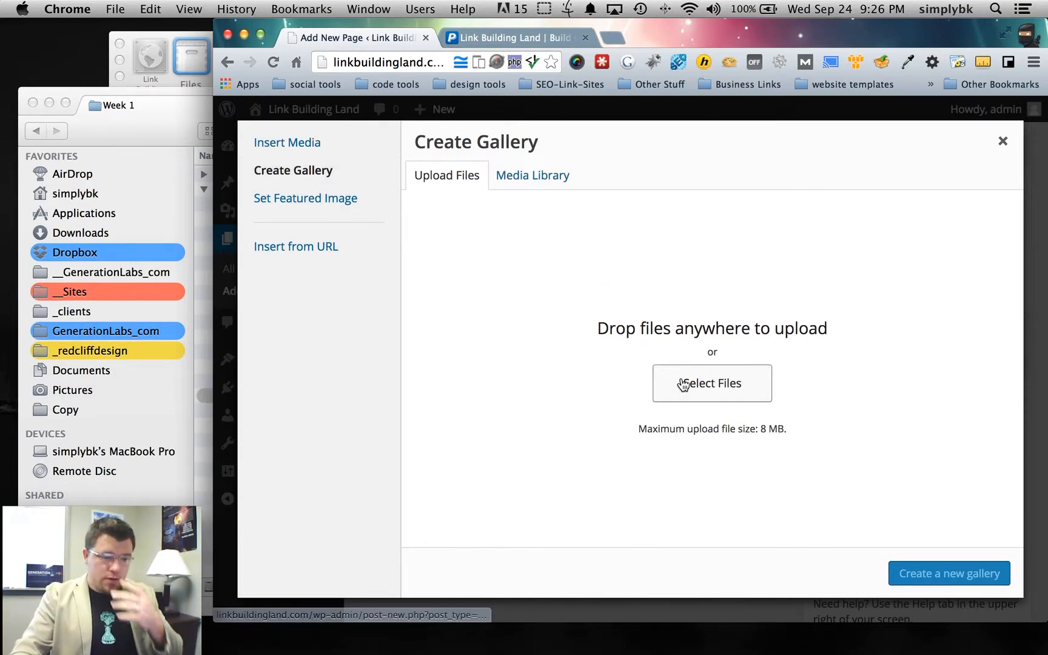
- In the Media Library, select the Yahoo Directory, DMOZ, Google+, Facebook and Twitter logos
left_click(516, 182)
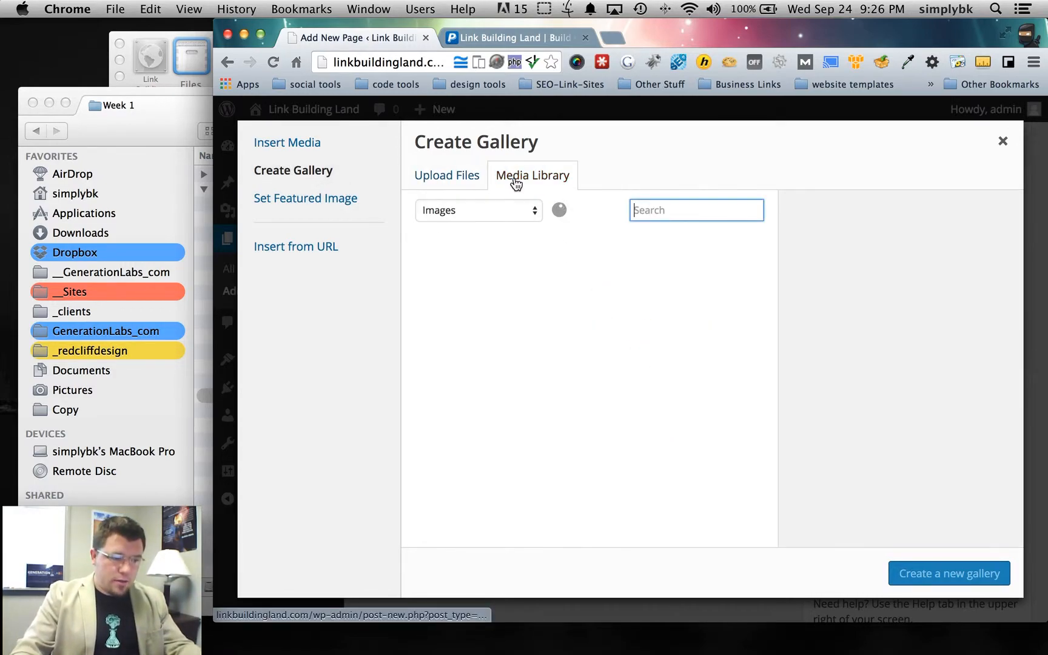
left_click(586, 305)
left_click(503, 323)
scroll(513, 335, "down", 2)
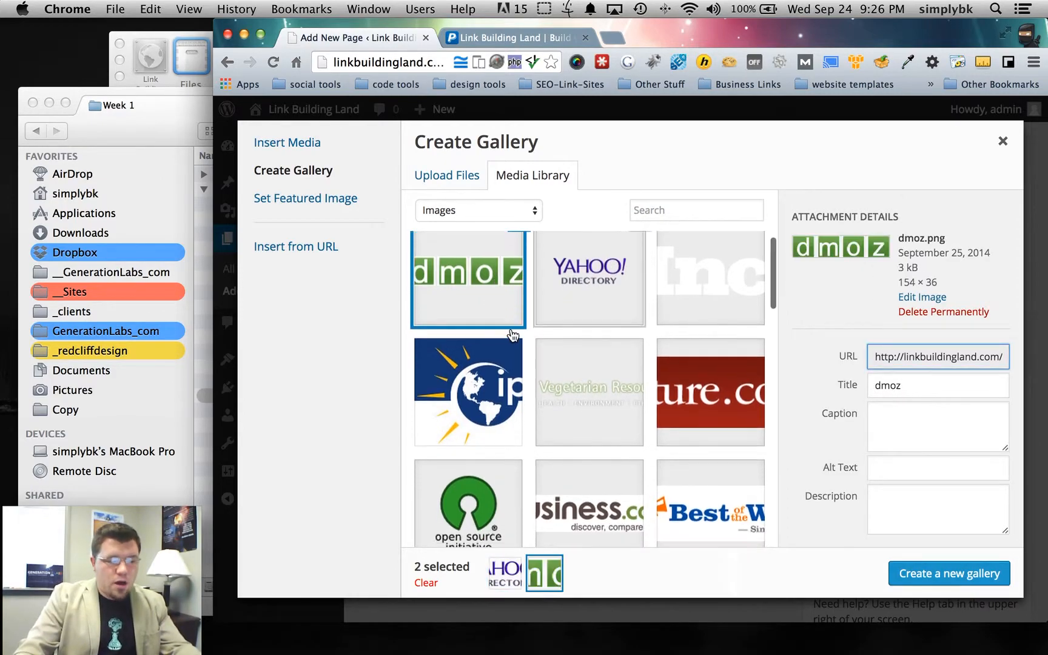
scroll(512, 335, "down", 1)
scroll(667, 382, "down", 10)
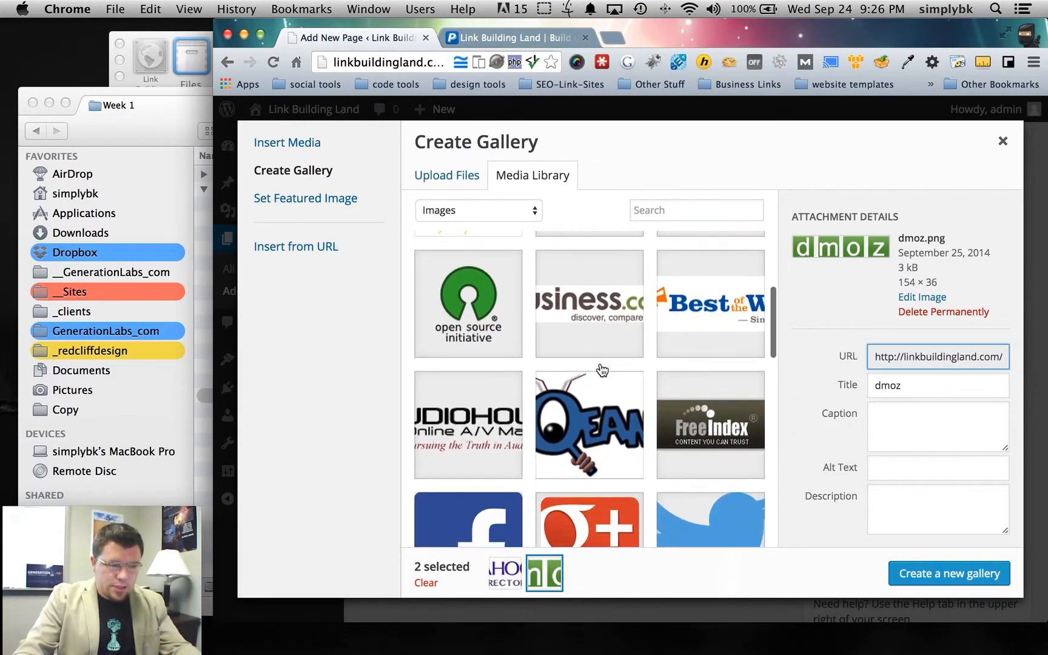
left_click(589, 395)
left_click(477, 403)
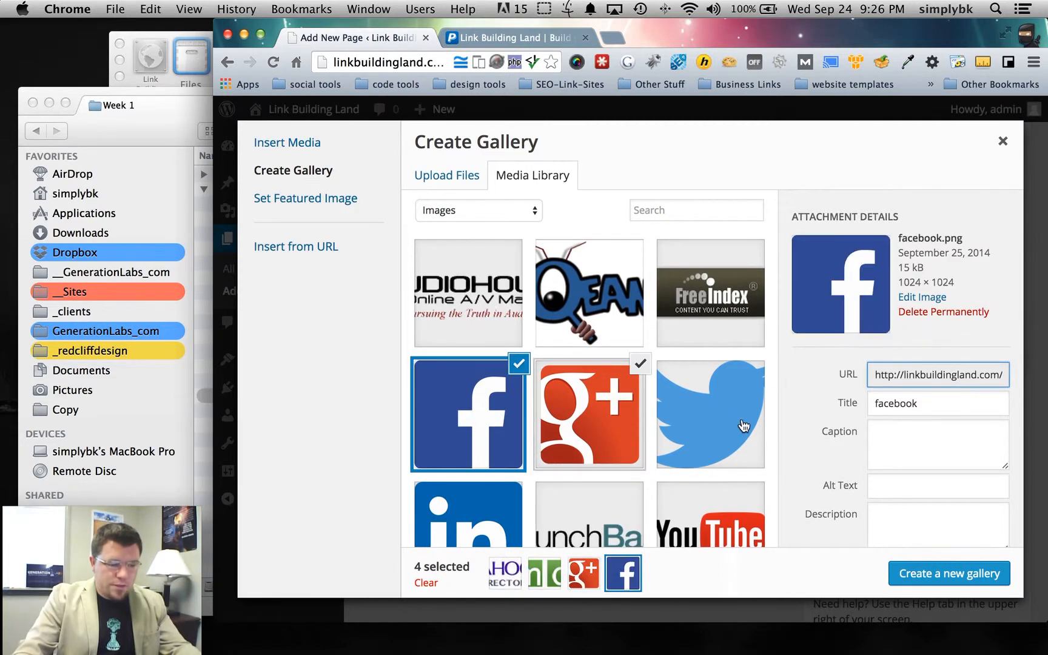
left_click(710, 415)
- Add LinkedIn, YouTube, Google Local, Yelp, yellowpages, urbanspoon and StumbleUpon logos, then insert the gallery
scroll(496, 420, "down", 3)
left_click(496, 419)
left_click(710, 409)
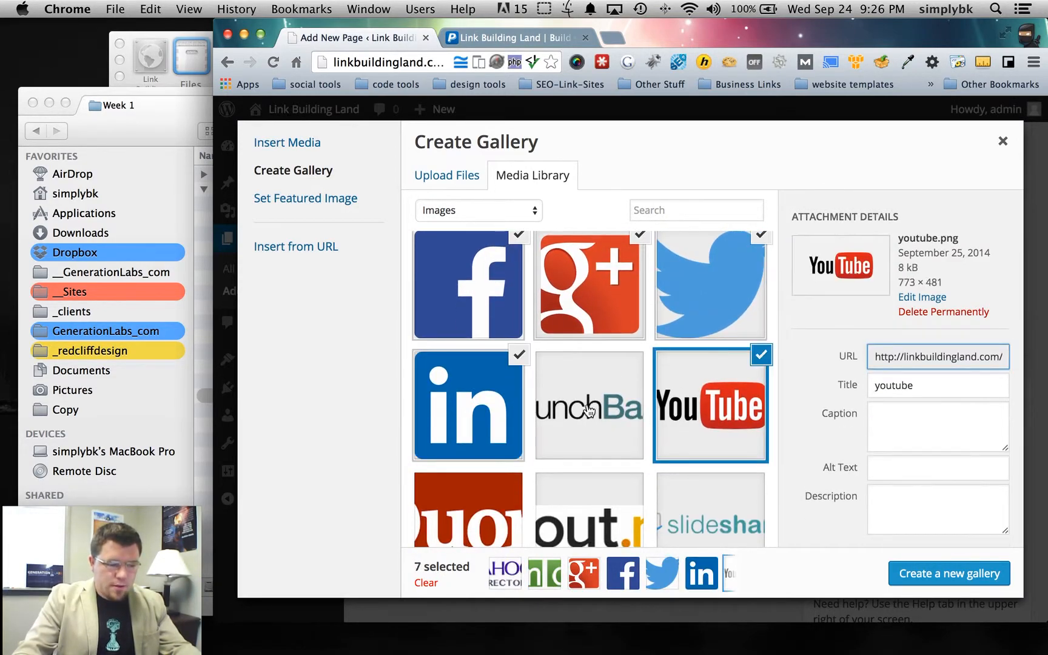
scroll(588, 411, "down", 5)
scroll(541, 381, "down", 4)
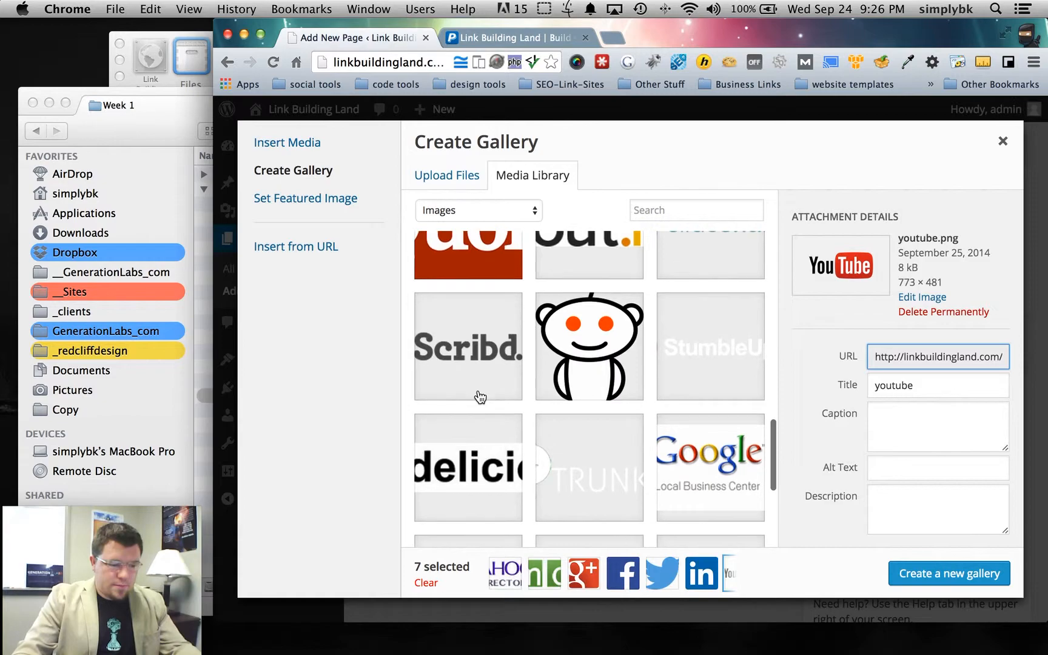
left_click(696, 438)
scroll(548, 412, "down", 5)
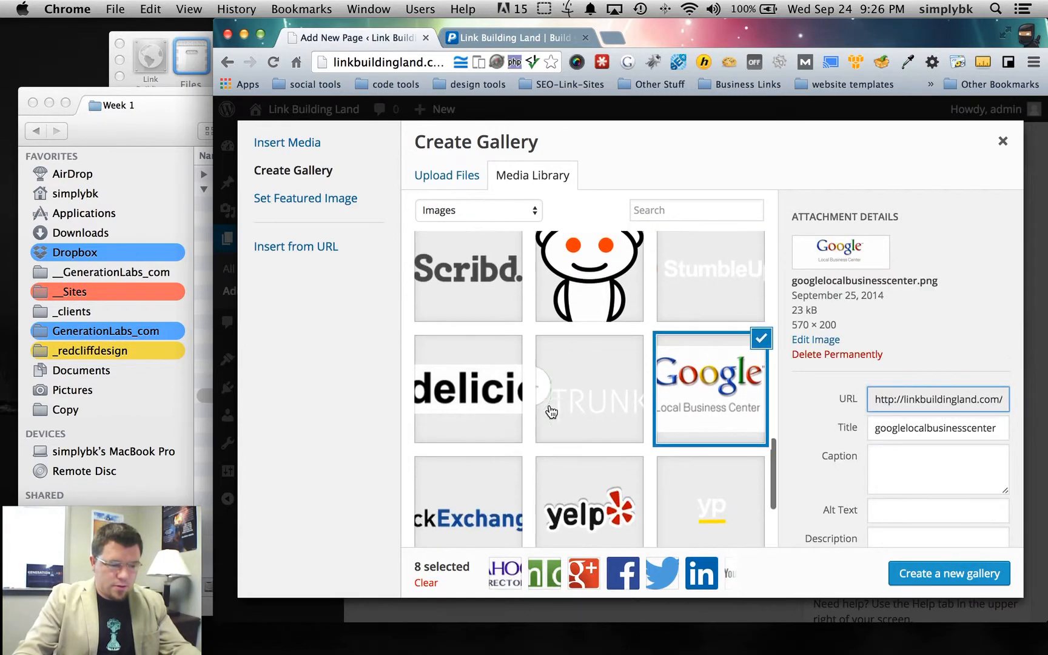
left_click(611, 380)
left_click(711, 400)
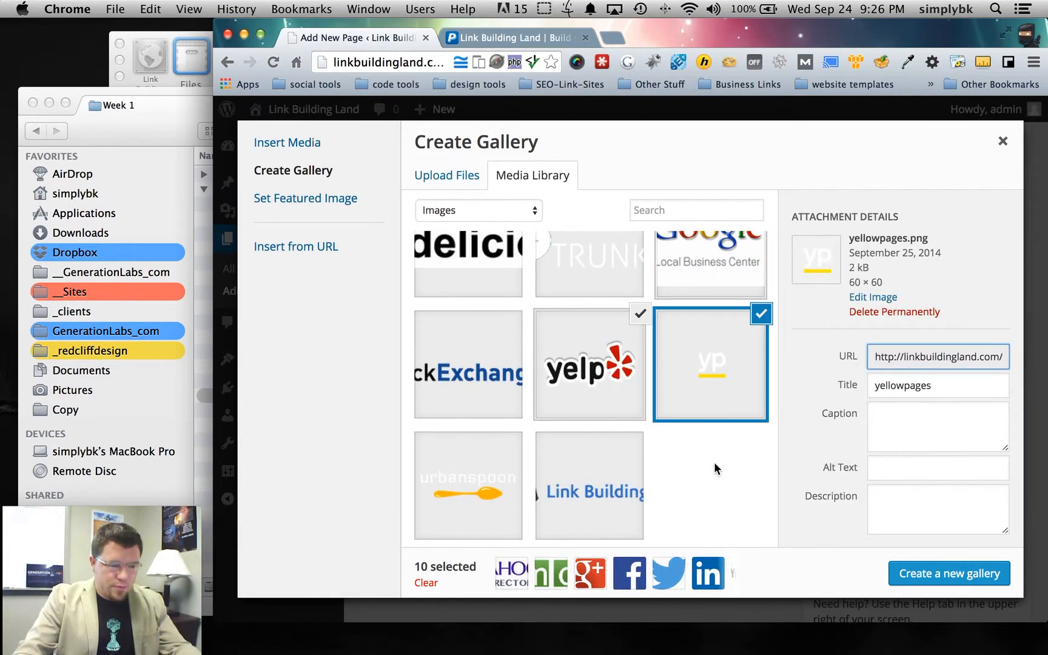
left_click(472, 483)
scroll(545, 442, "up", 3)
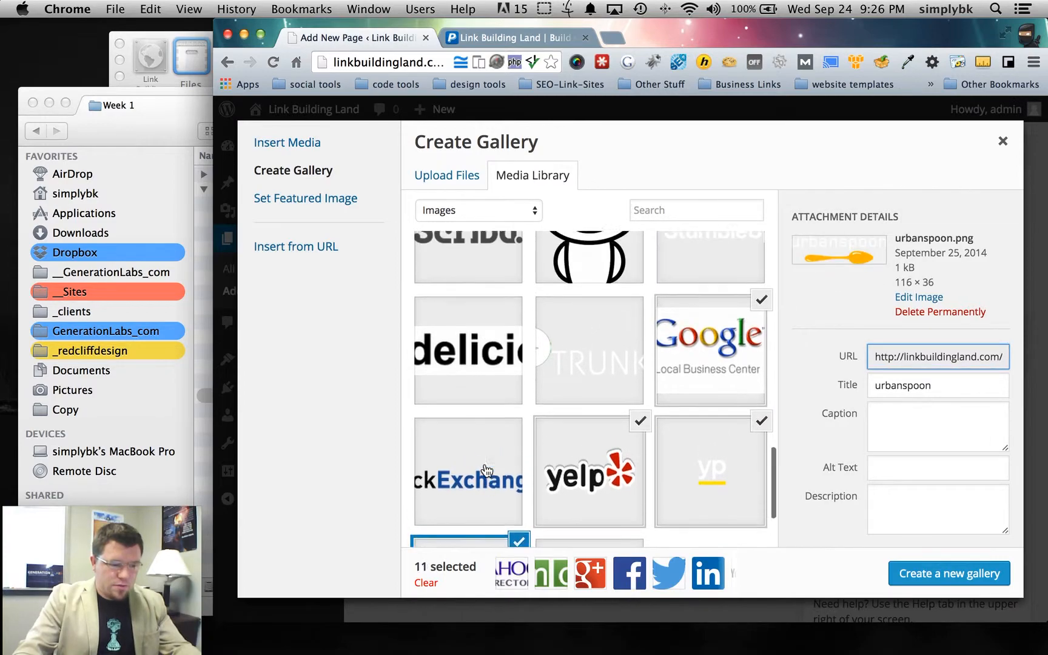
scroll(739, 466, "up", 3)
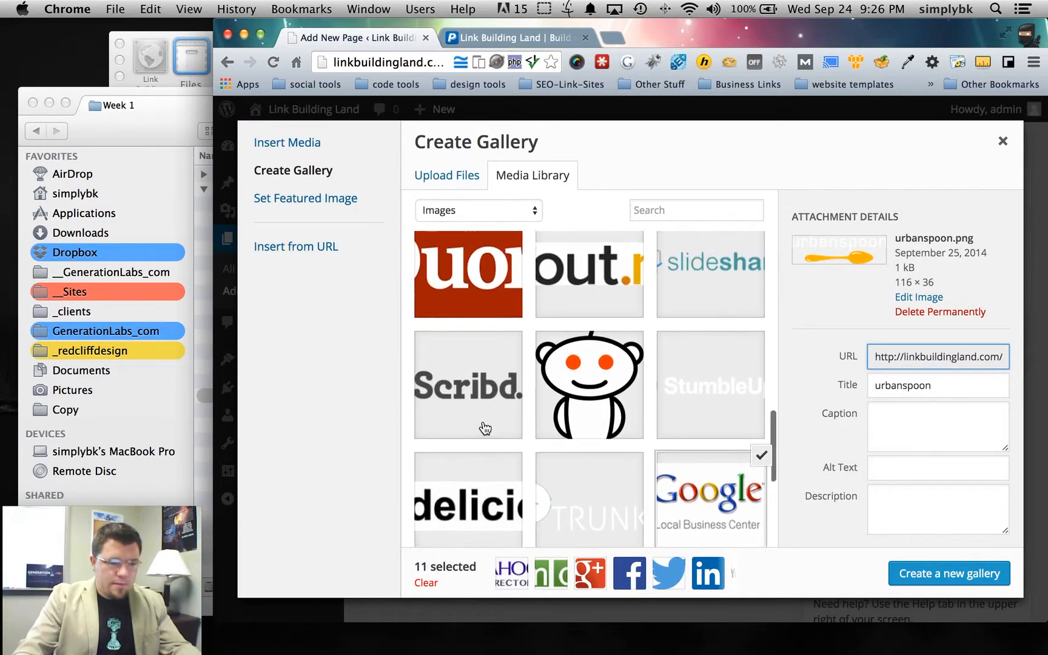
left_click(757, 405)
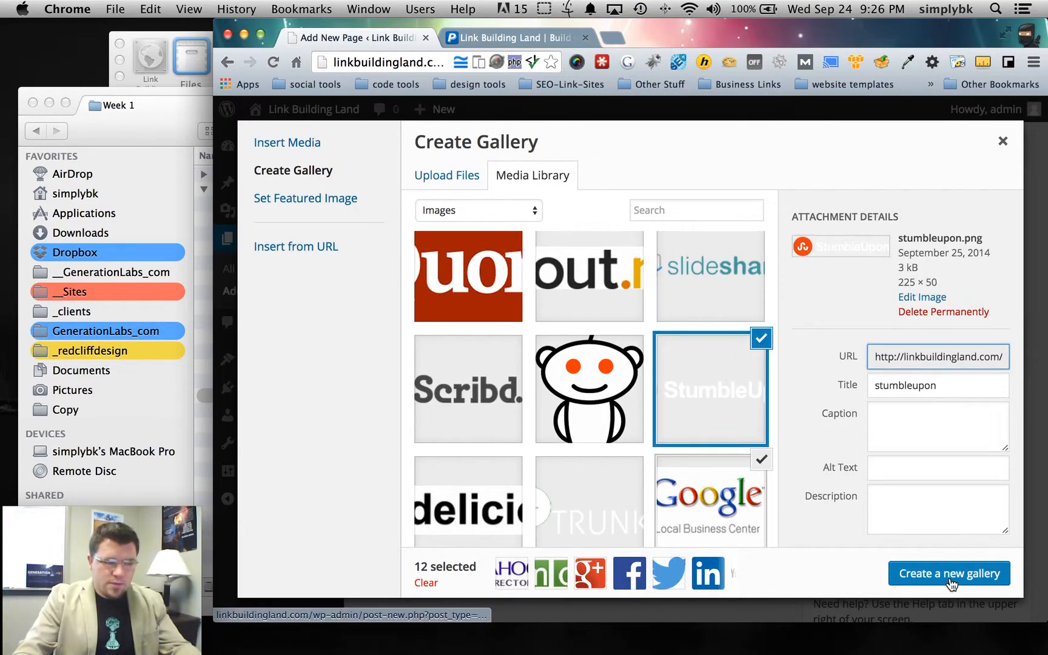
left_click(950, 580)
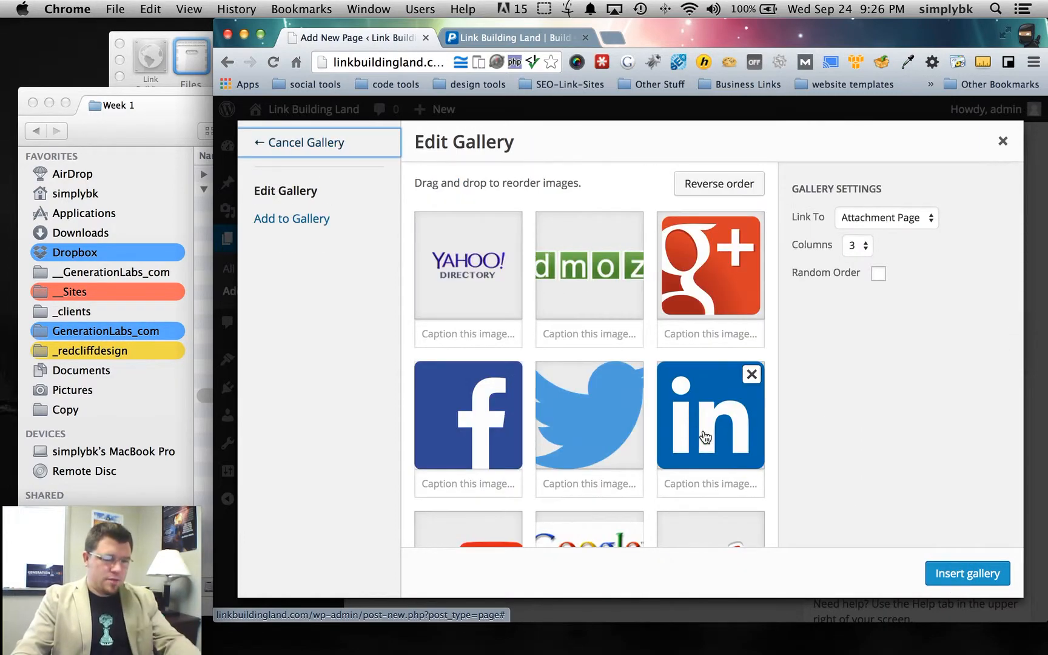
left_click(966, 571)
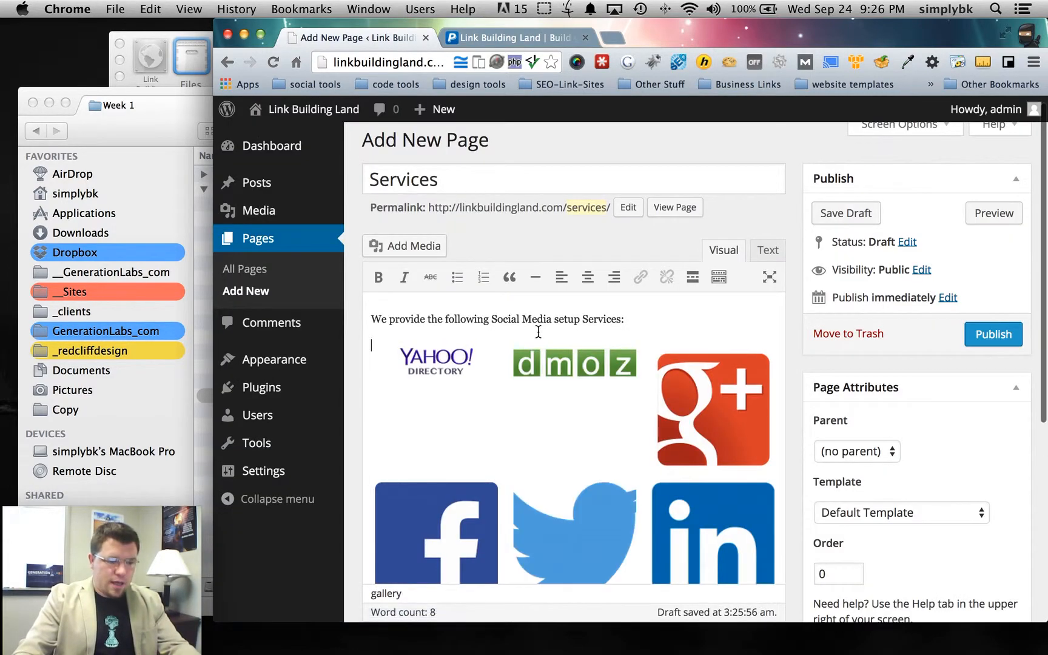
- Publish the Services page and open it from the reloaded site's menu
left_click(1002, 335)
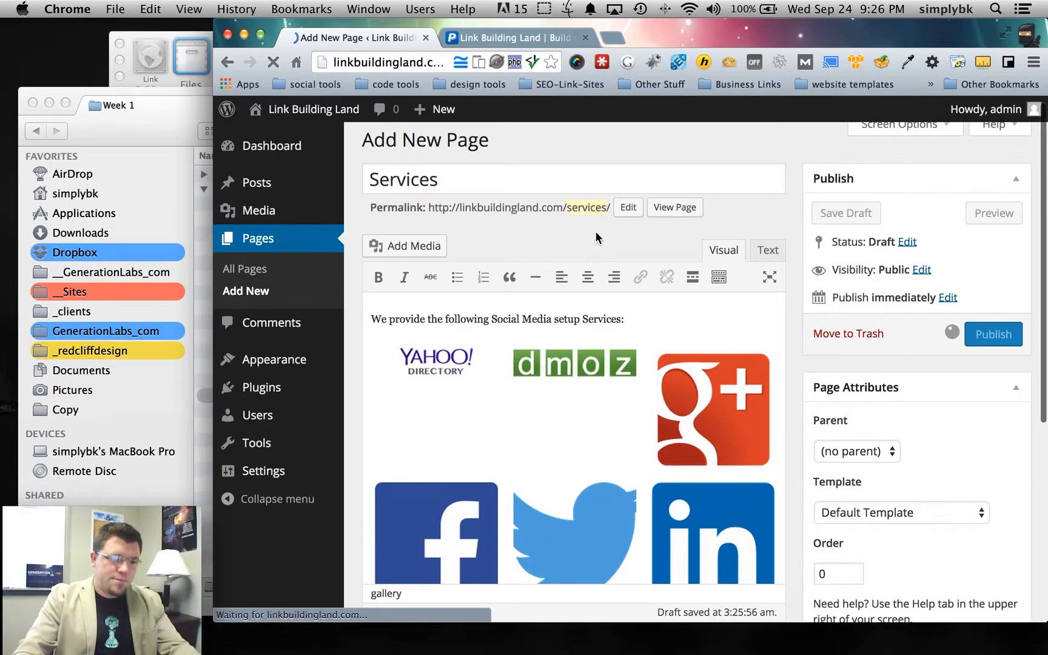
left_click(509, 36)
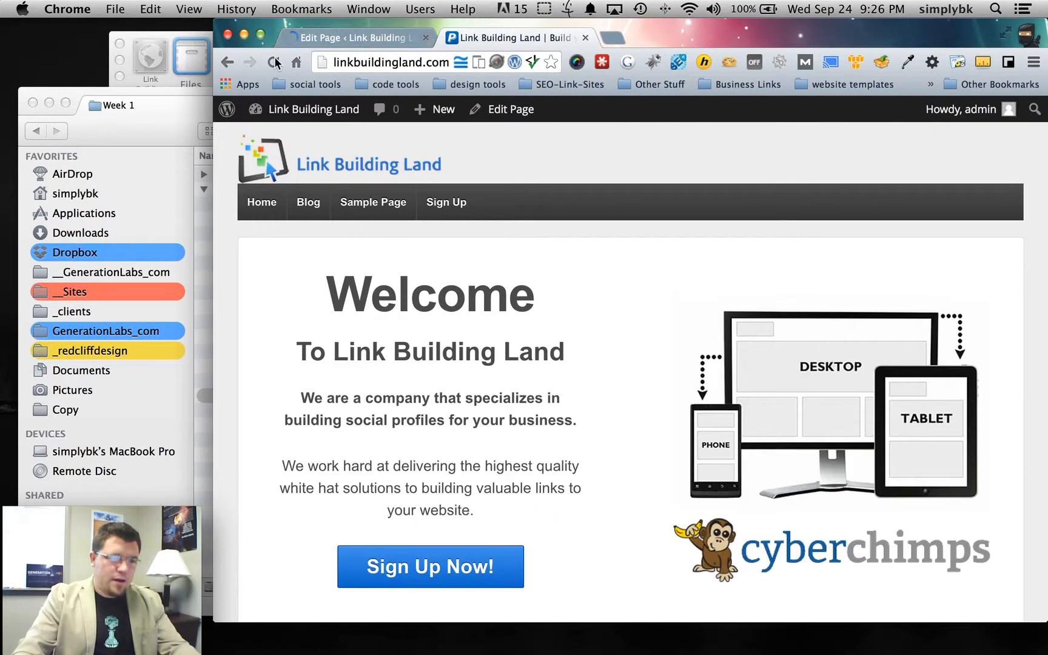
left_click(276, 63)
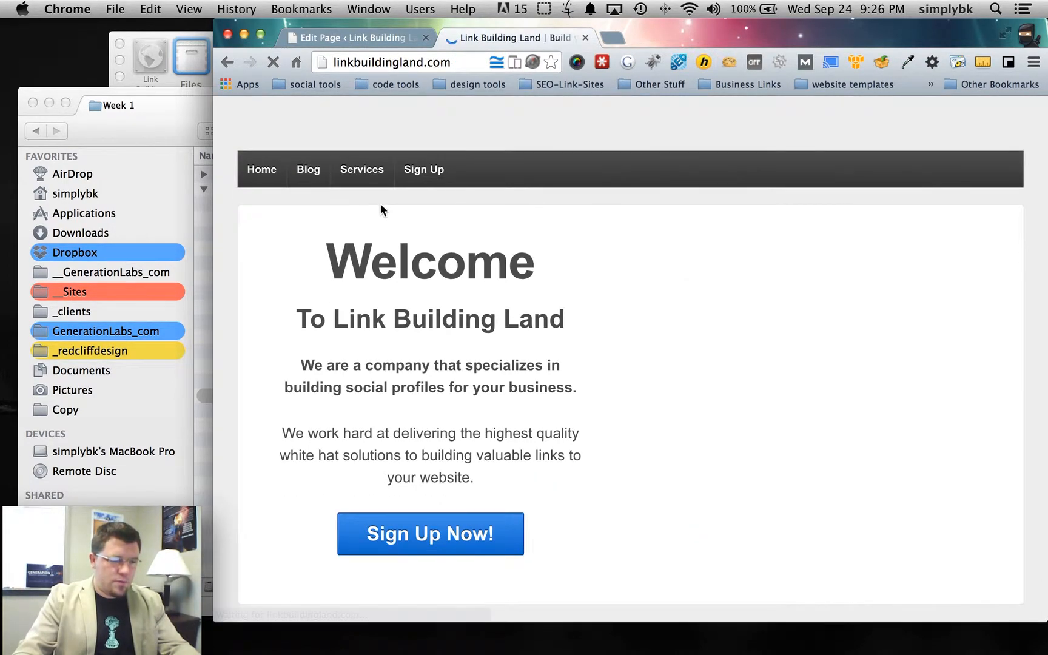
left_click(364, 204)
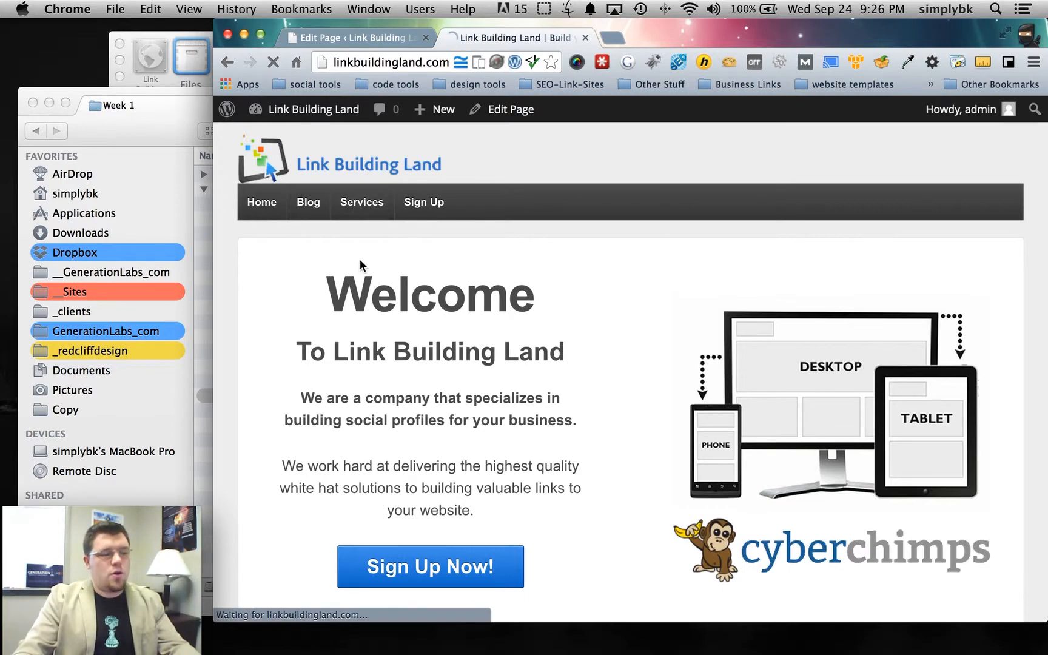
- Check where the live gallery's LinkedIn logo links, then select the gallery back in the editor
scroll(424, 273, "down", 1)
scroll(442, 279, "down", 5)
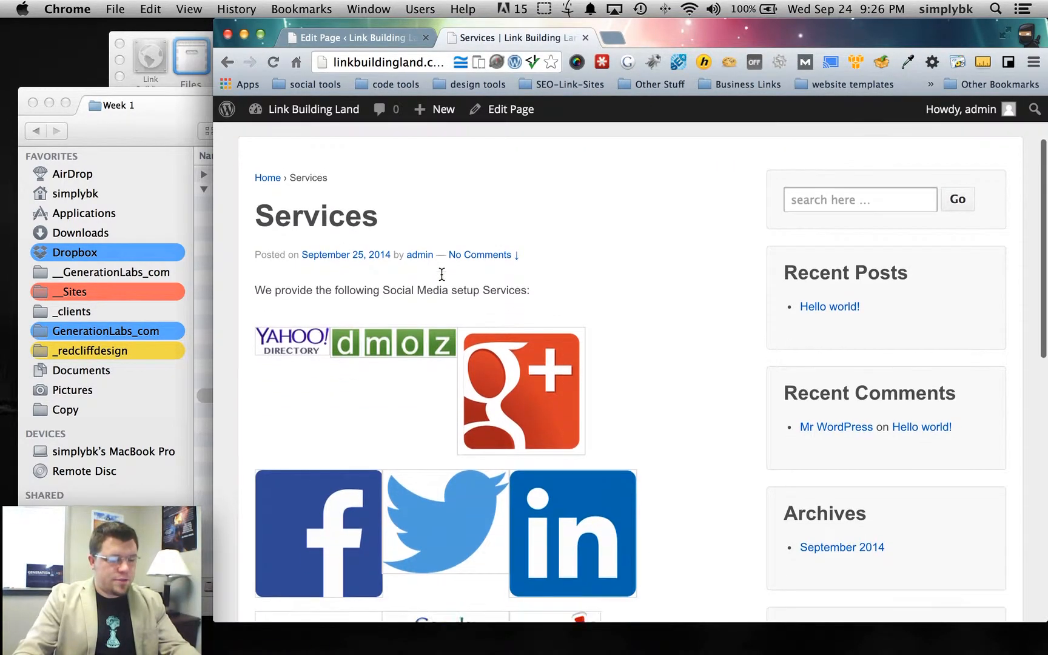
left_click(557, 373)
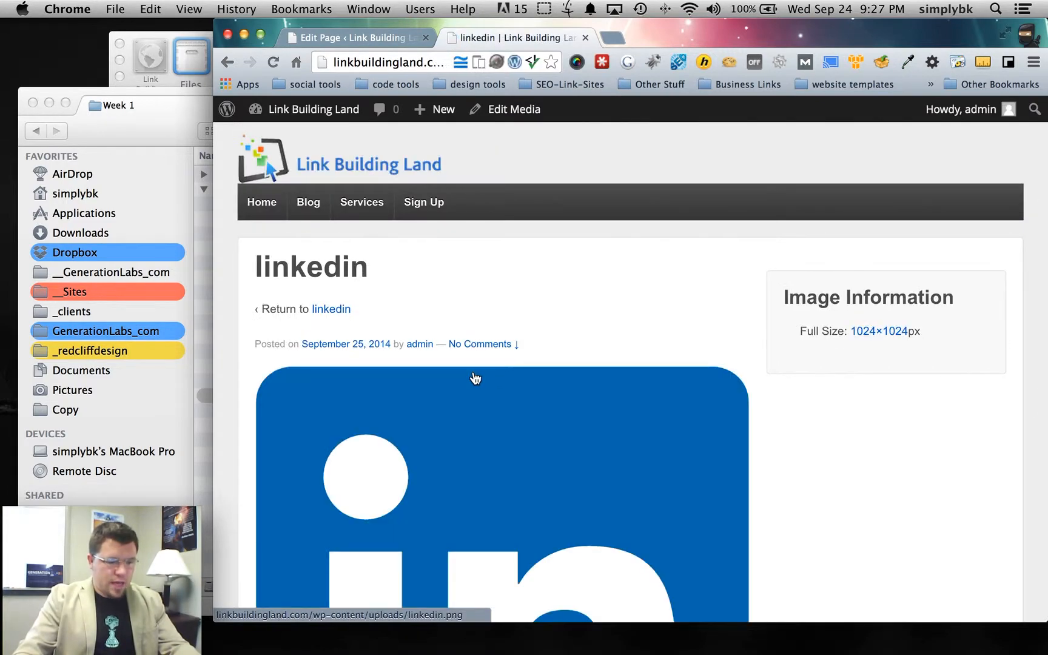
scroll(475, 379, "down", 10)
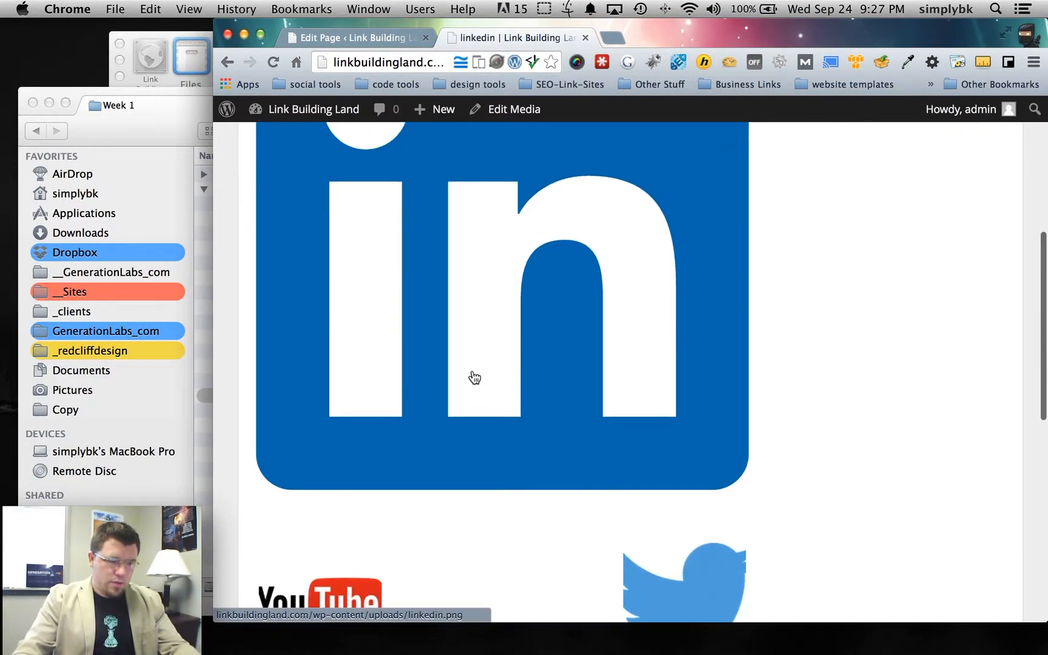
scroll(475, 379, "up", 4)
left_click(398, 39)
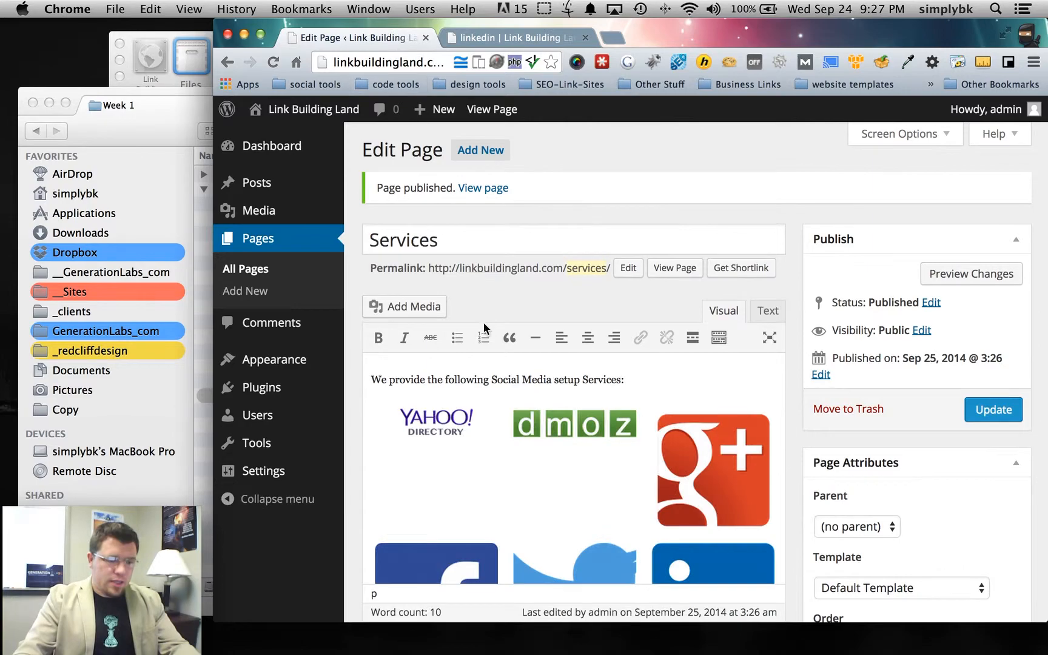
left_click(535, 426)
- Set the gallery's Link To option to None and update the published Services page
left_click(392, 419)
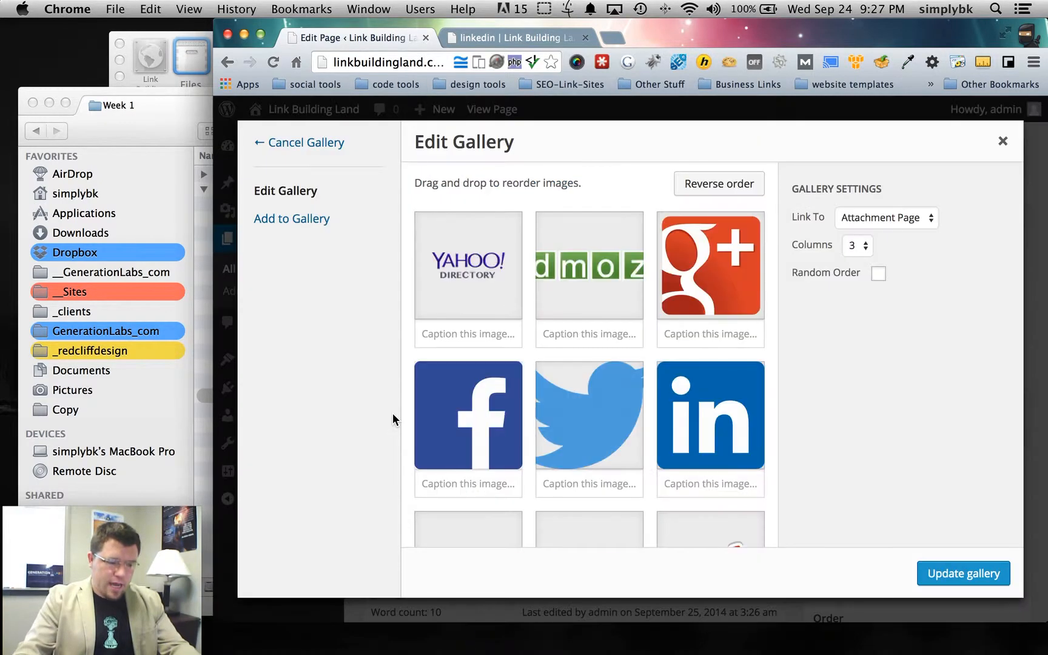
left_click(904, 217)
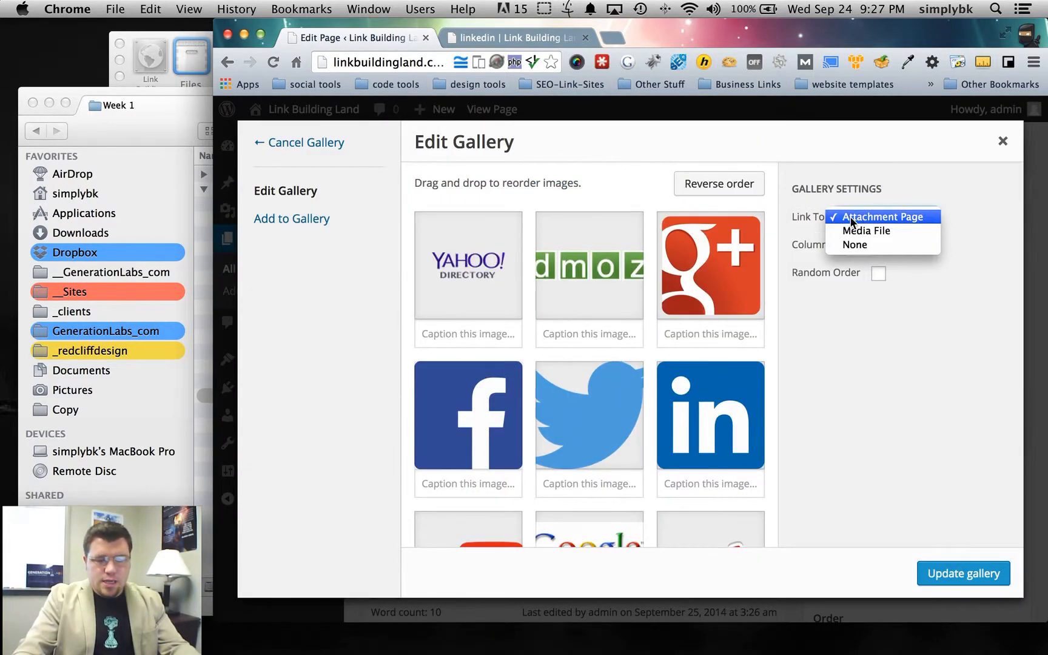
left_click(904, 246)
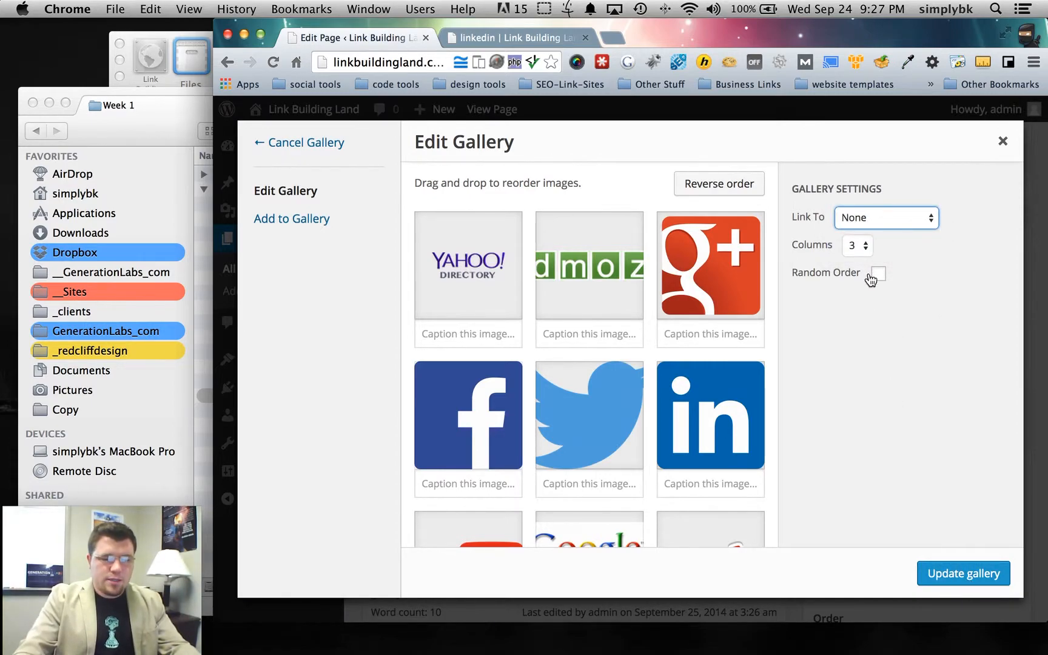
left_click(941, 573)
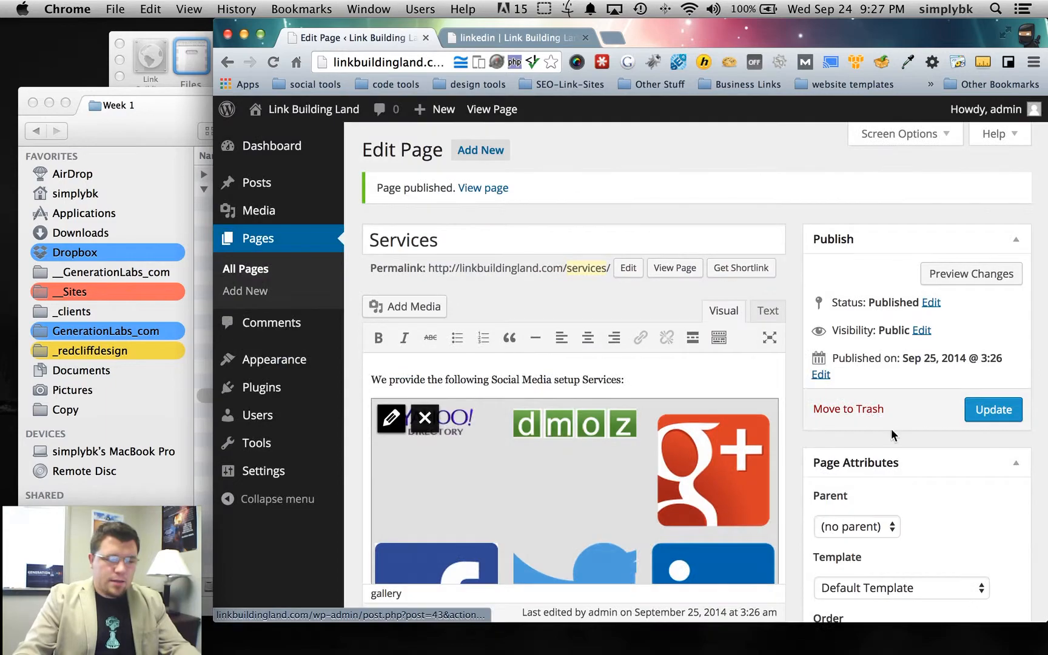
left_click(994, 410)
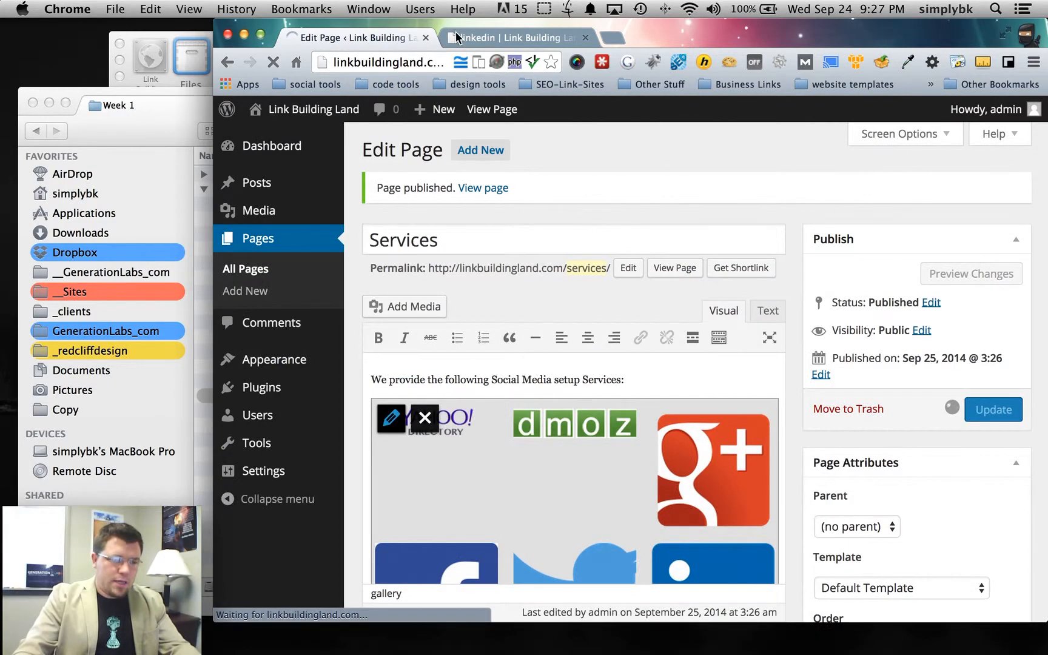
left_click(480, 39)
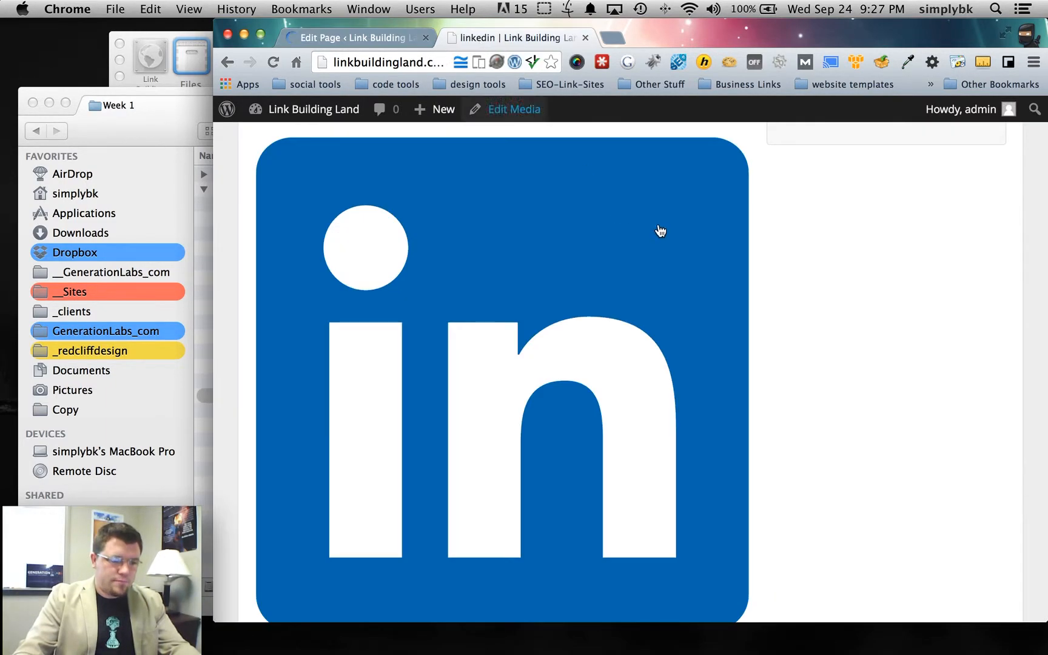
left_click(231, 61)
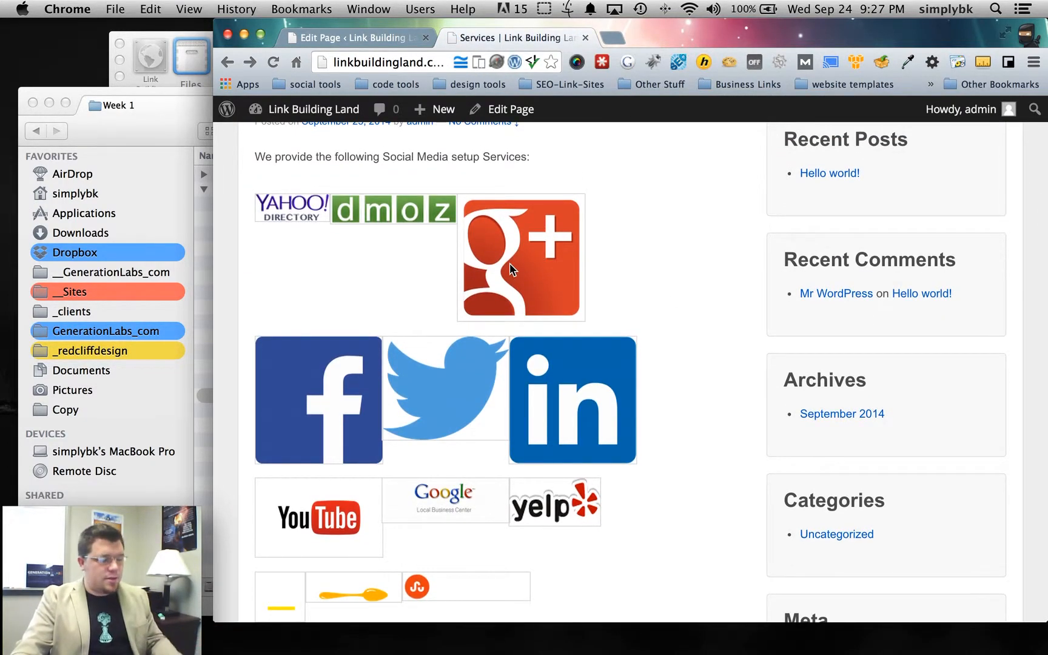
- Scroll through the live Services page to review the link-free logo gallery
scroll(698, 419, "down", 3)
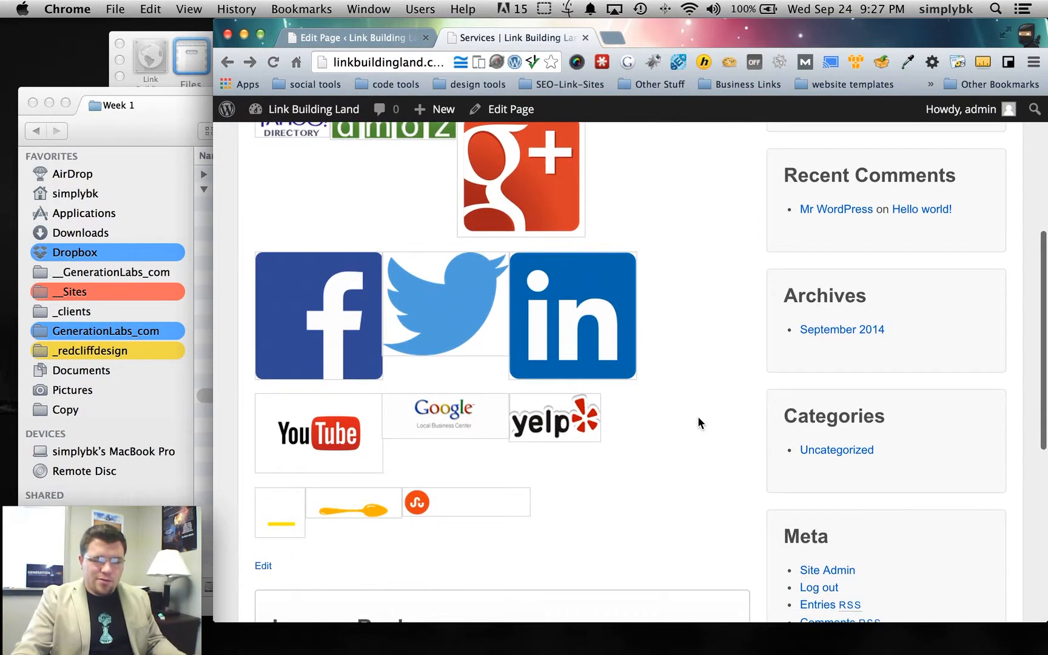
scroll(697, 419, "down", 2)
scroll(697, 419, "up", 5)
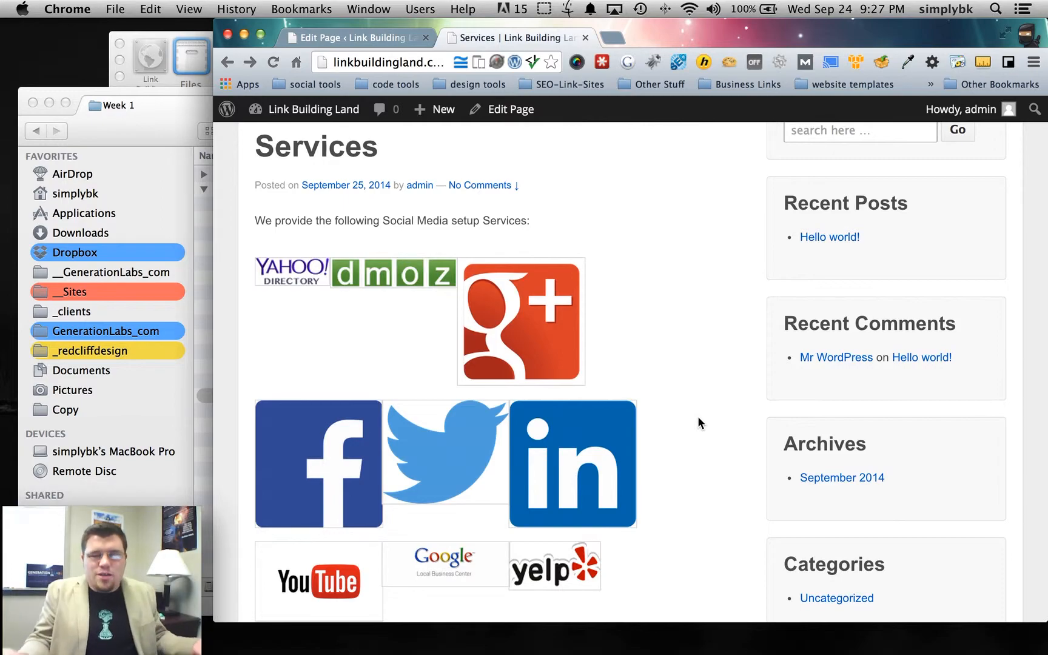
scroll(698, 405, "up", 5)
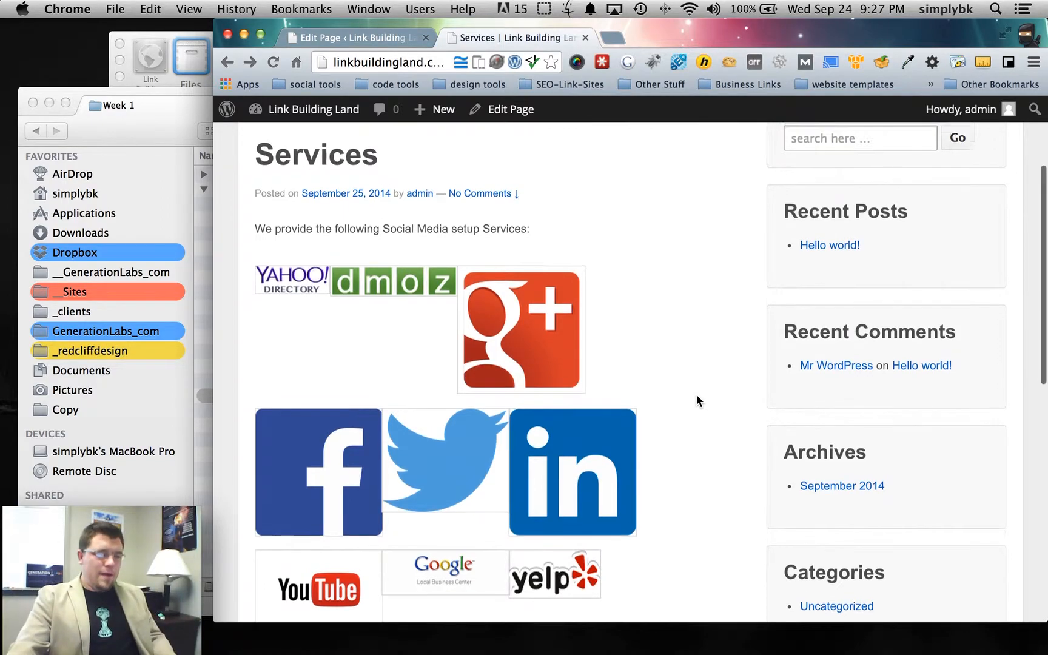
scroll(297, 361, "down", 2)
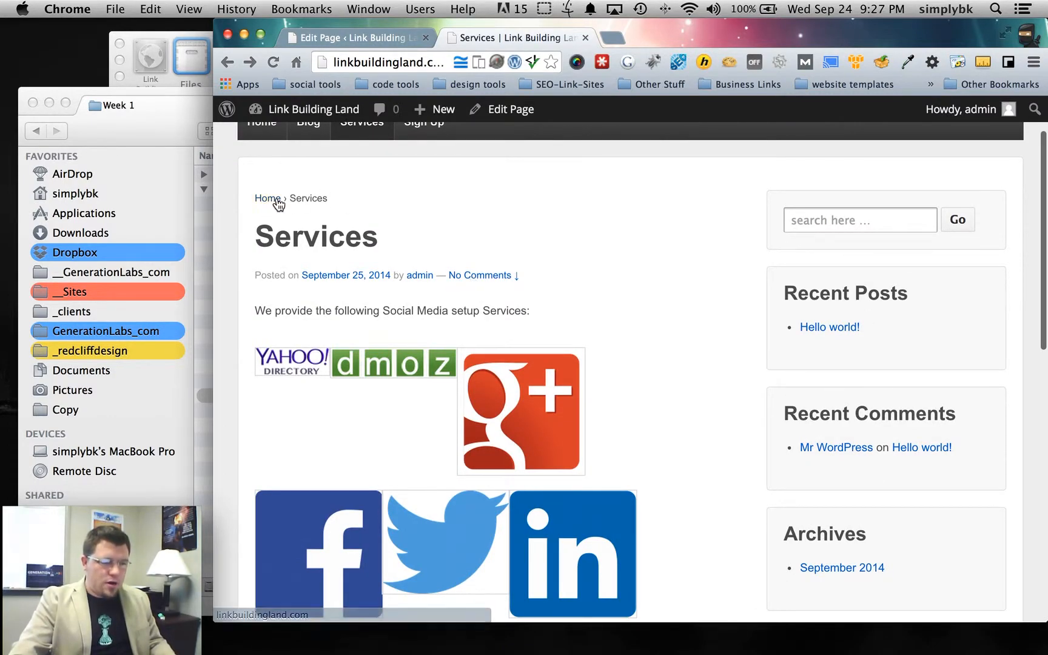
scroll(487, 222, "down", 1)
scroll(672, 215, "down", 12)
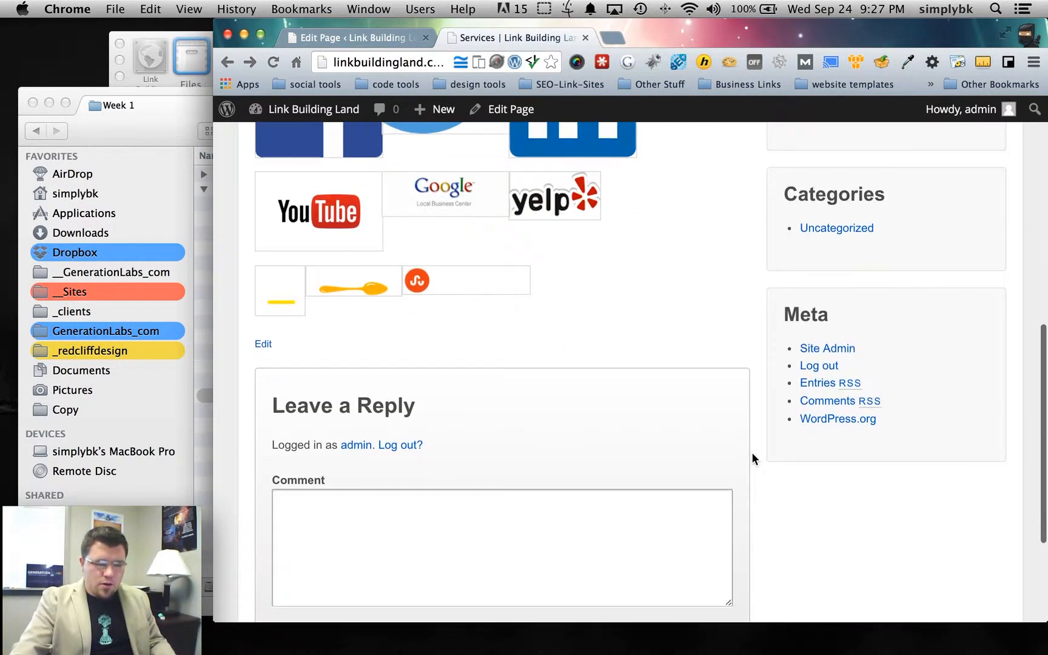
scroll(751, 454, "down", 4)
scroll(751, 454, "up", 6)
- Highlight the cluttered sidebar items on the live page, then return to the Services page editor
left_click_drag(782, 393, 877, 393)
left_click(891, 393)
left_click_drag(782, 276, 929, 278)
scroll(929, 285, "up", 2)
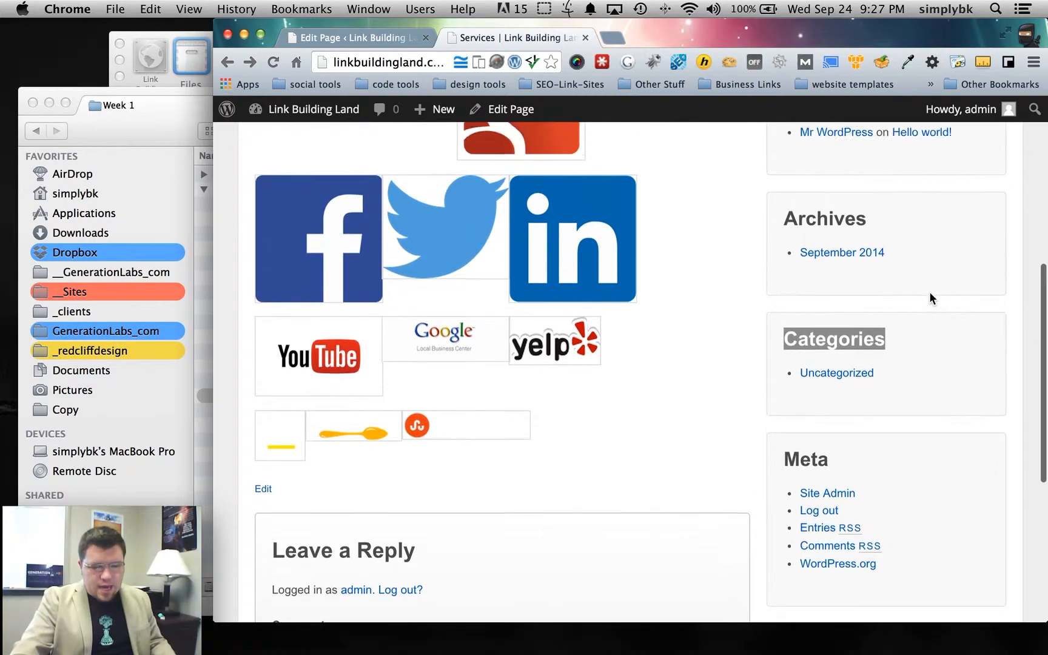
scroll(849, 293, "up", 2)
left_click_drag(774, 290, 927, 304)
scroll(825, 294, "up", 3)
left_click_drag(783, 278, 934, 296)
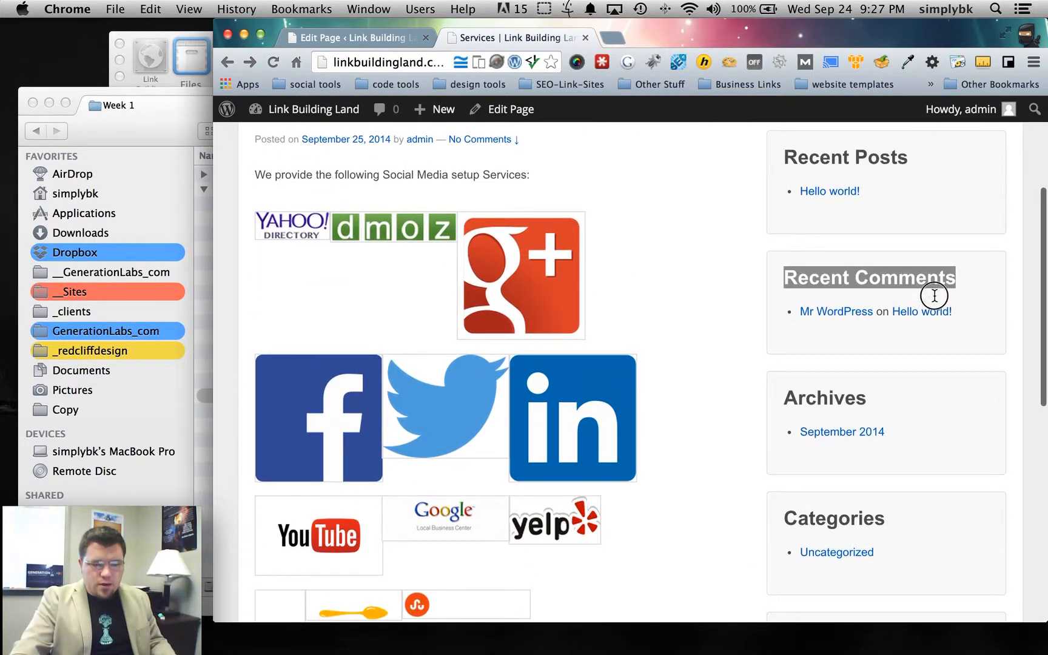
scroll(868, 273, "up", 1)
scroll(868, 273, "up", 5)
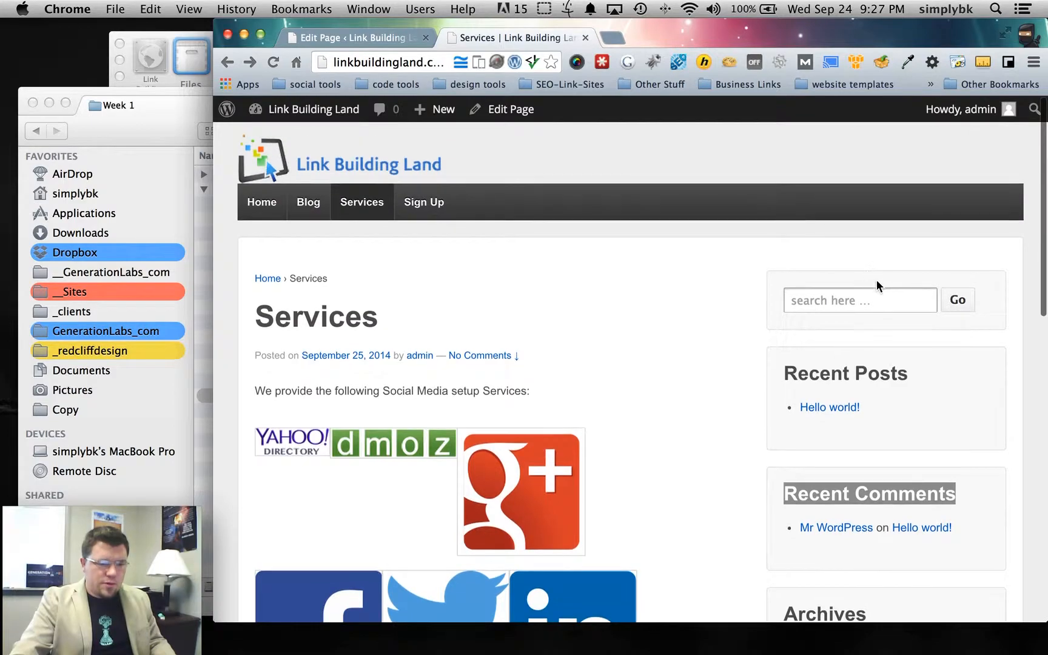
left_click(316, 38)
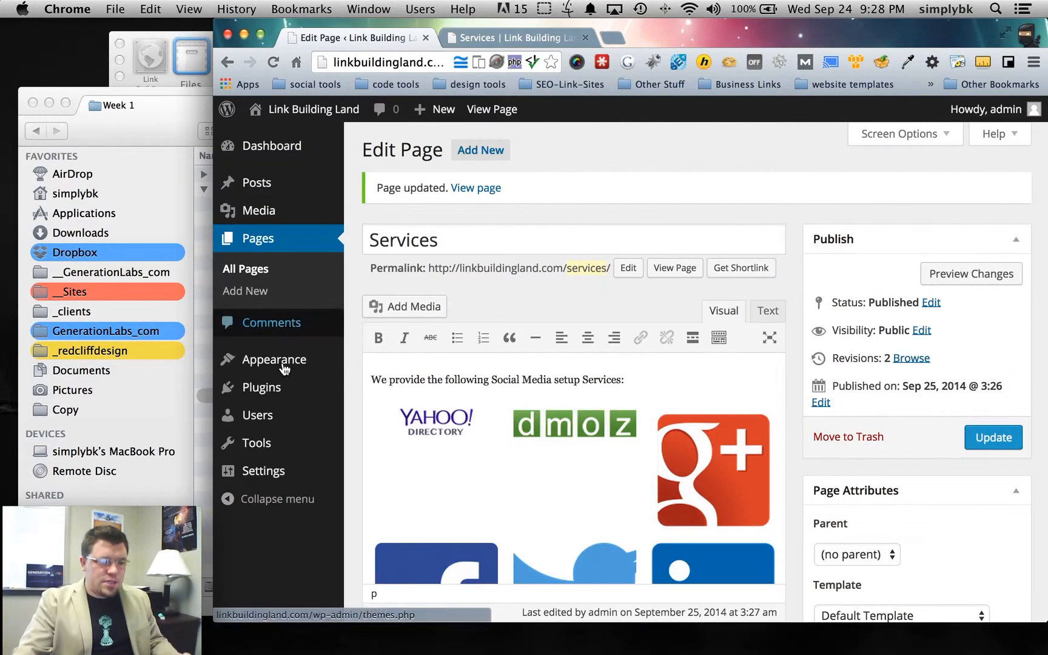
- Remove the Recent Comments, Archives, Categories and Meta widgets from the Main Sidebar
mouse_move(319, 367)
left_click(371, 408)
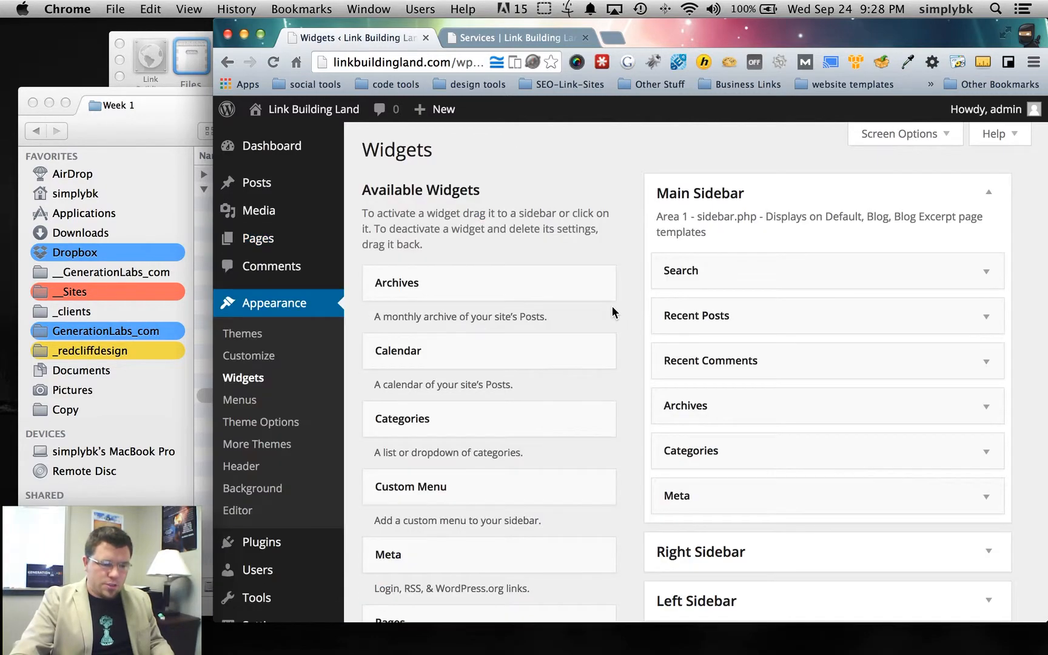
left_click_drag(877, 278, 826, 314)
left_click_drag(744, 363, 497, 355)
left_click_drag(656, 376, 480, 355)
left_click_drag(730, 365, 456, 363)
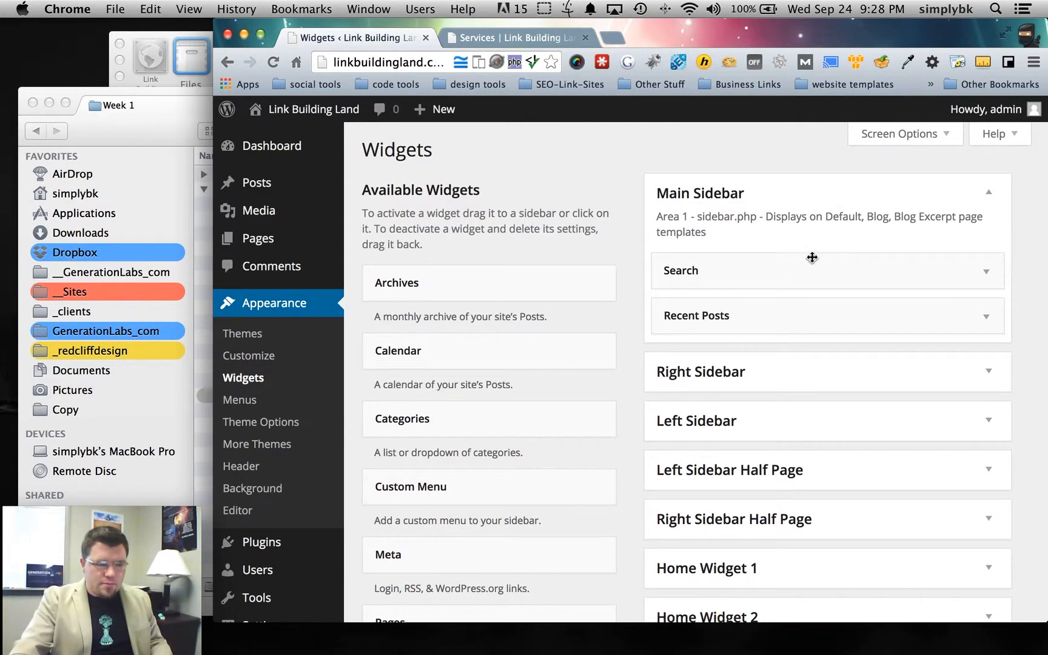
- Reload the live Services and Sign Up pages to confirm only Search and Recent Posts remain
left_click(497, 37)
key("super+r")
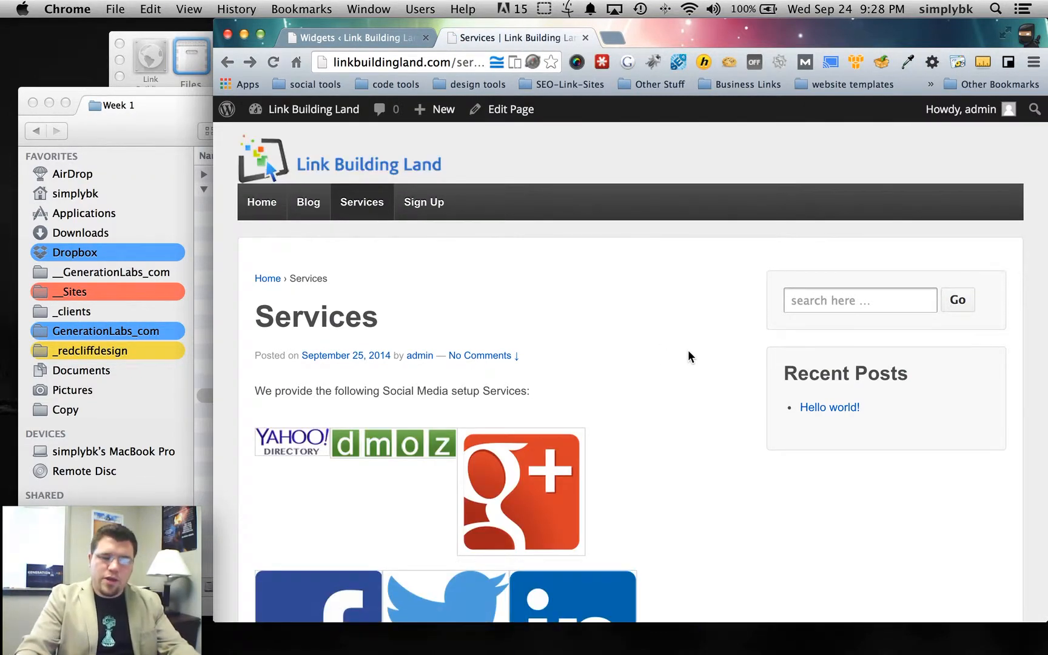
scroll(689, 355, "down", 5)
scroll(688, 355, "up", 5)
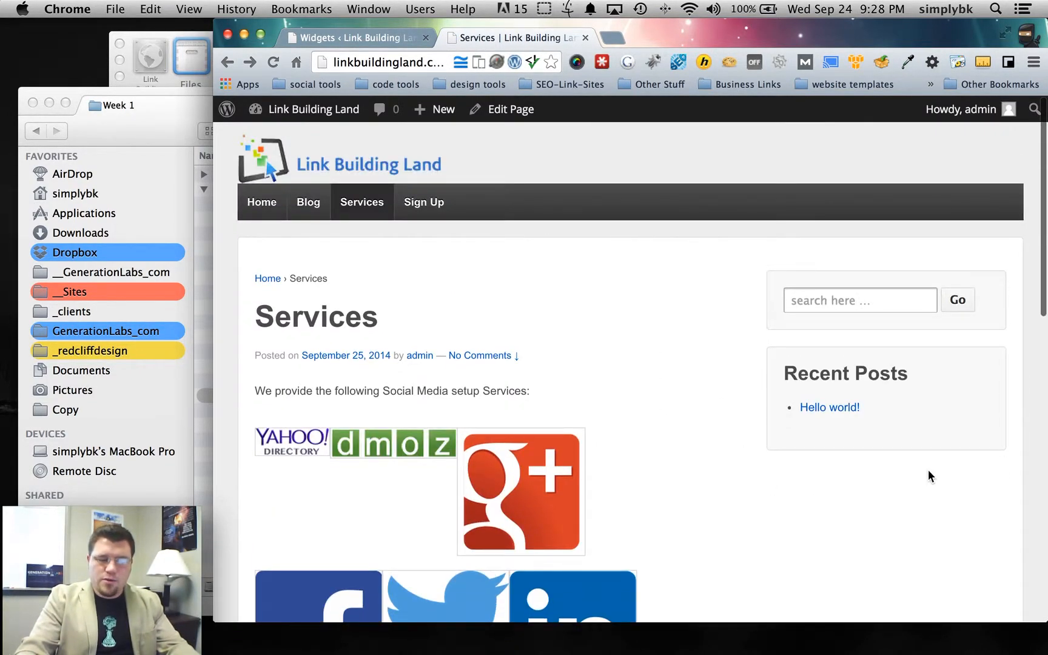
left_click(417, 206)
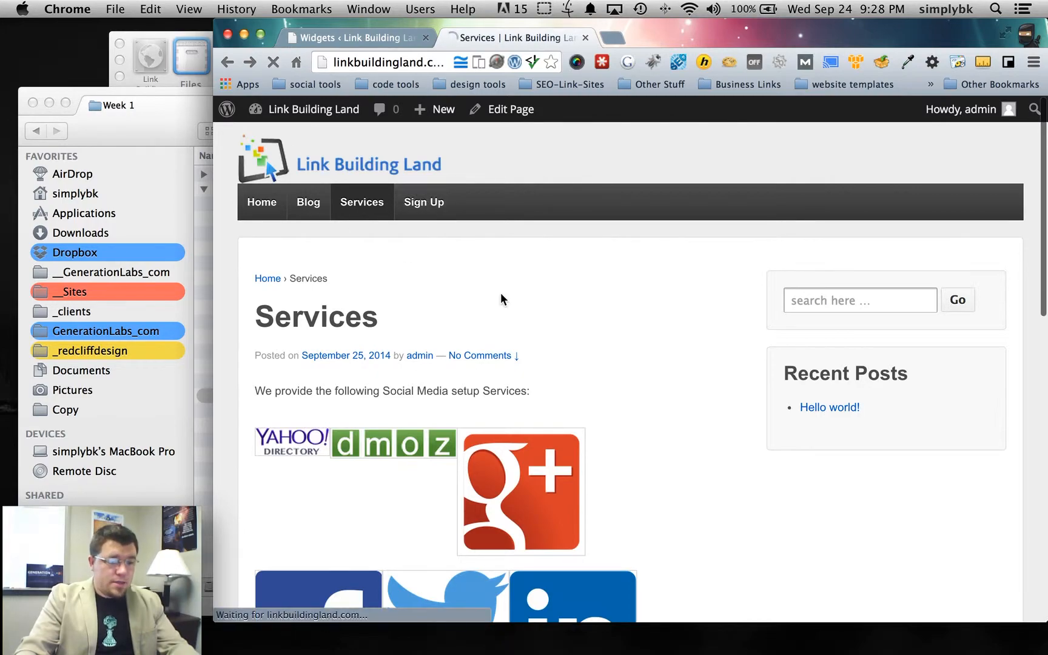
scroll(526, 308, "down", 3)
scroll(528, 308, "up", 3)
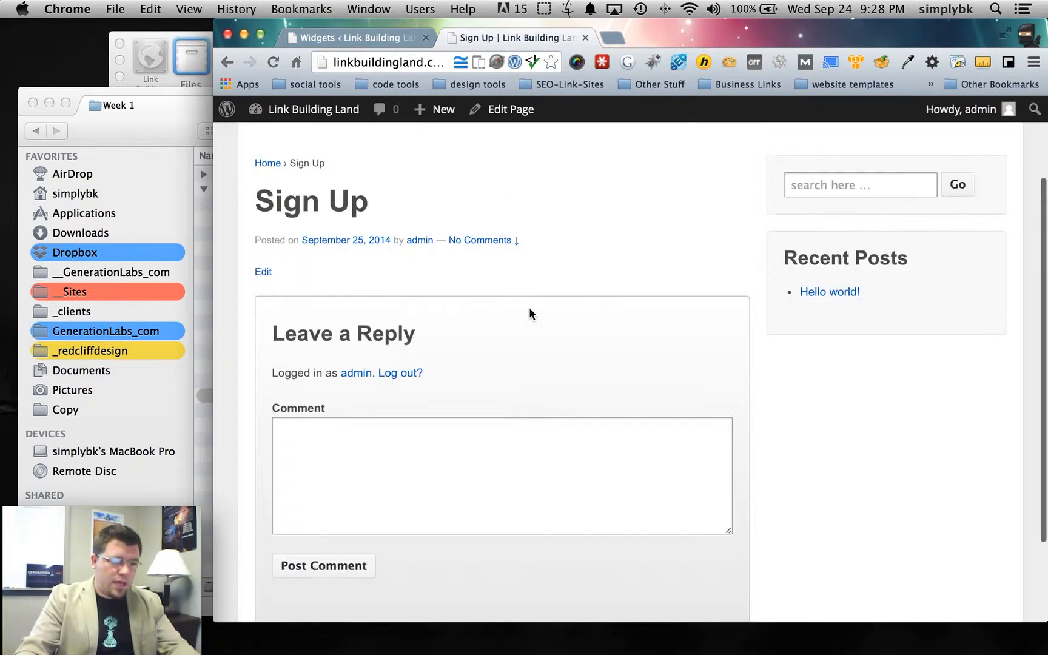
left_click(365, 37)
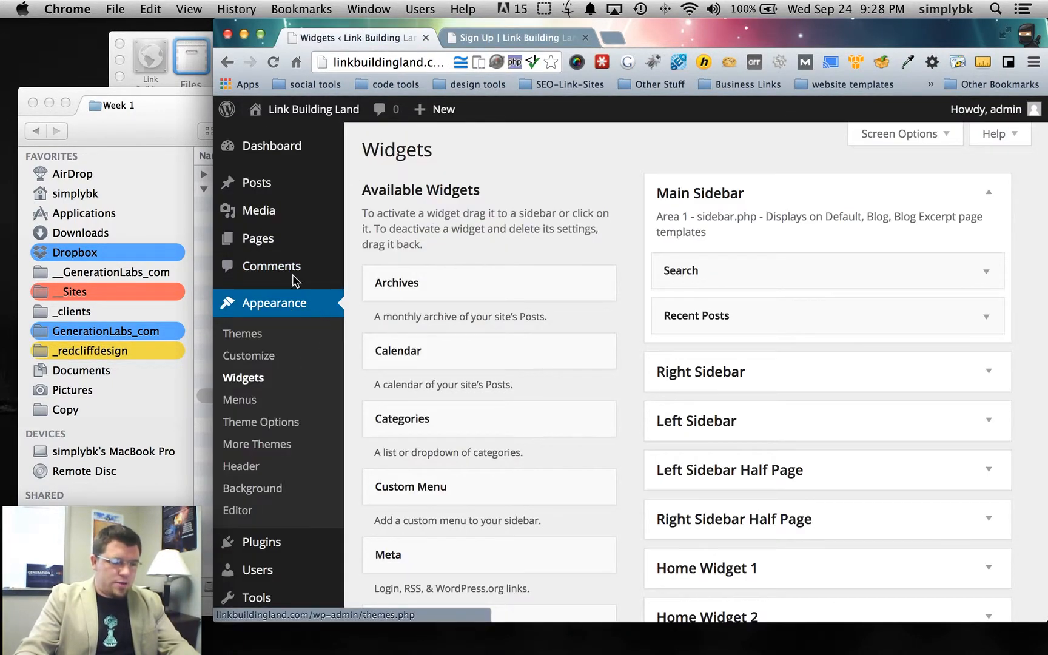
- Review the installed plugins list, pointing out Akismet and Hello Dolly
mouse_move(269, 249)
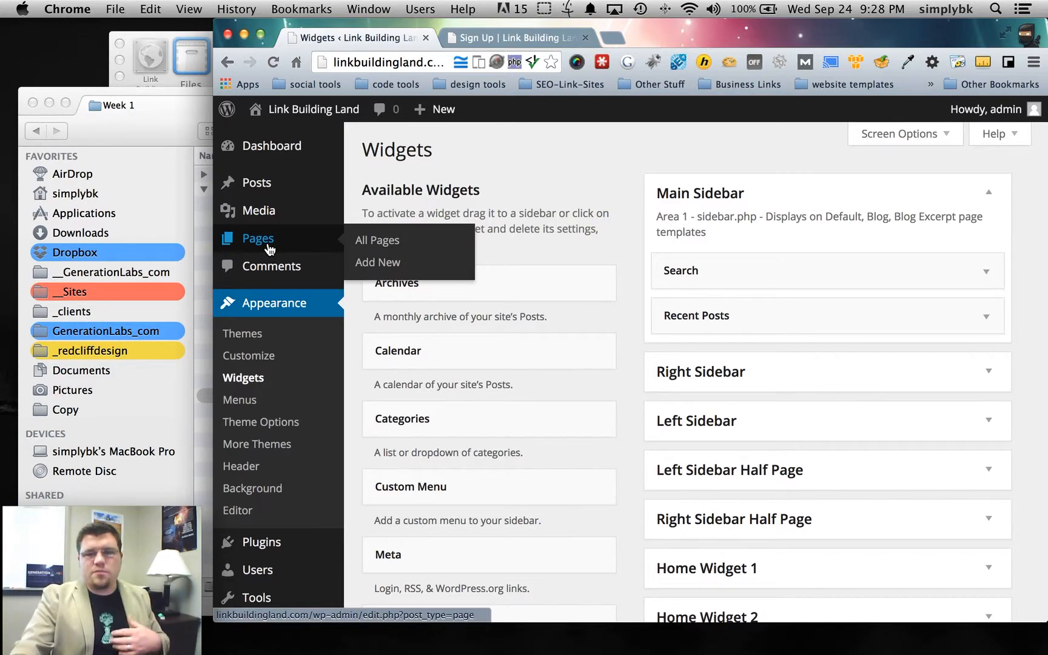
scroll(246, 397, "down", 5)
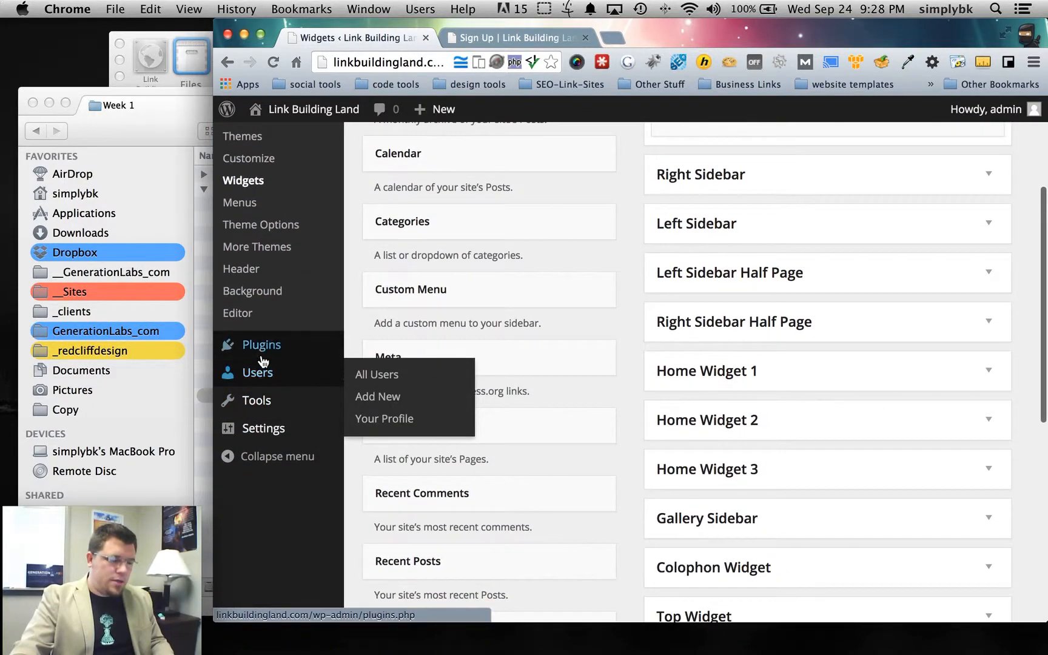
left_click(265, 356)
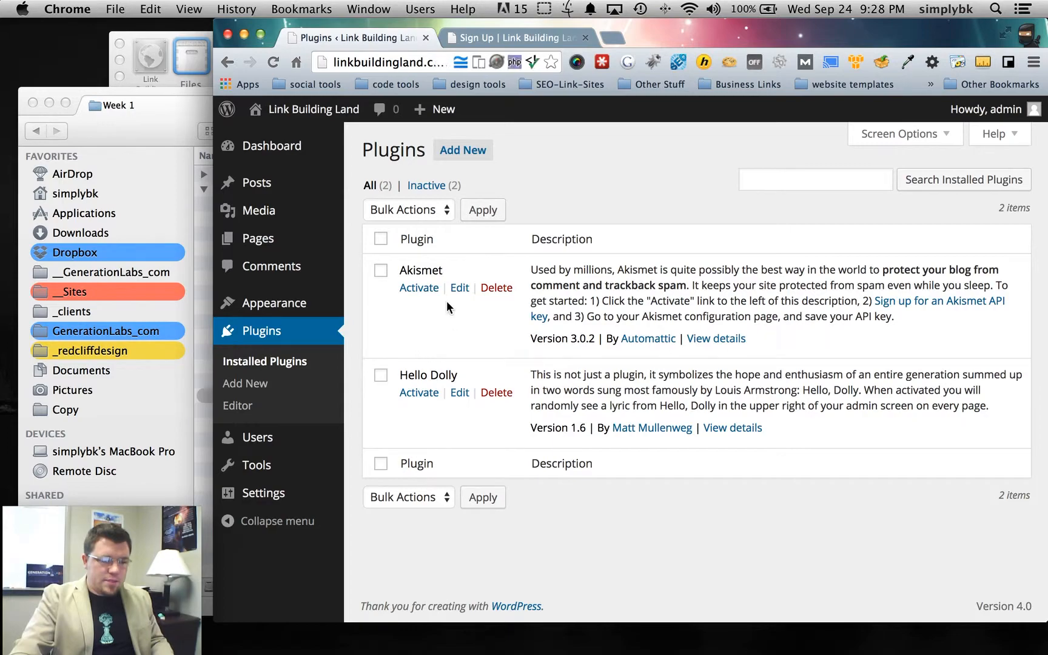
left_click_drag(398, 270, 468, 272)
left_click(405, 306)
left_click_drag(397, 374, 501, 377)
left_click_drag(398, 270, 473, 270)
left_click(457, 254)
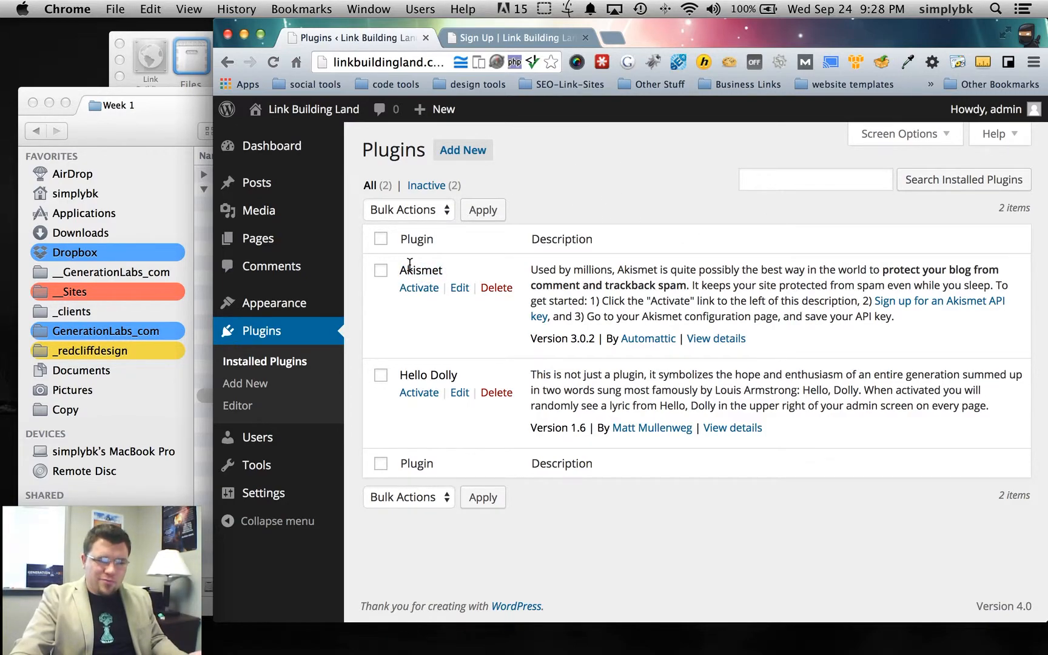
- Search for 'contact form 7', install it, and activate the plugin
left_click(451, 152)
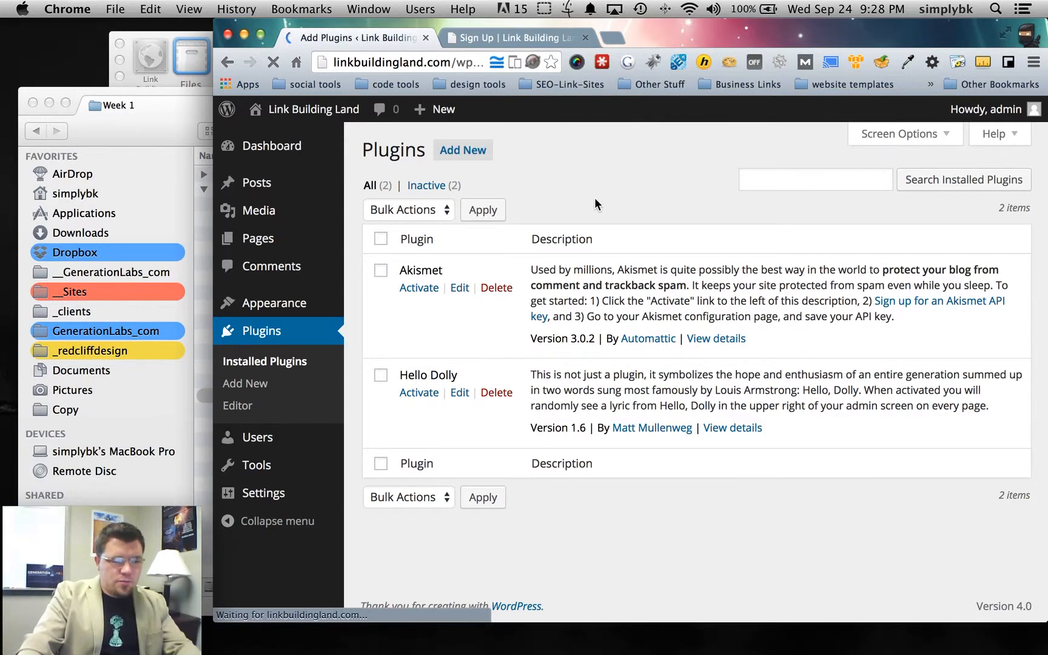
left_click(554, 251)
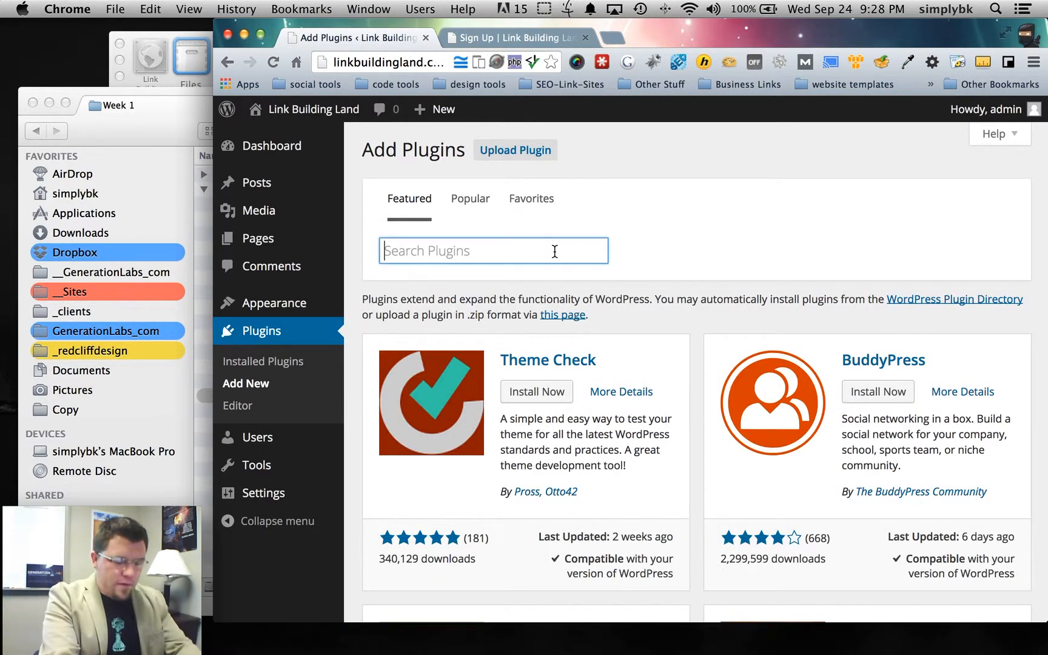
type("contact")
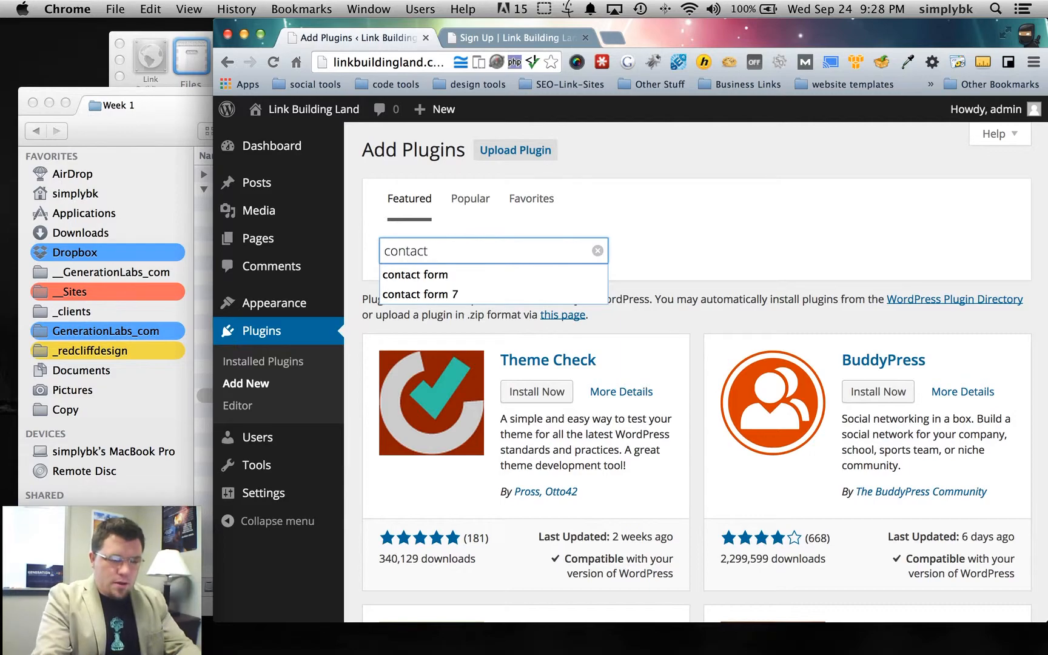
key("Down")
key("Down")
key("Return")
key("Return")
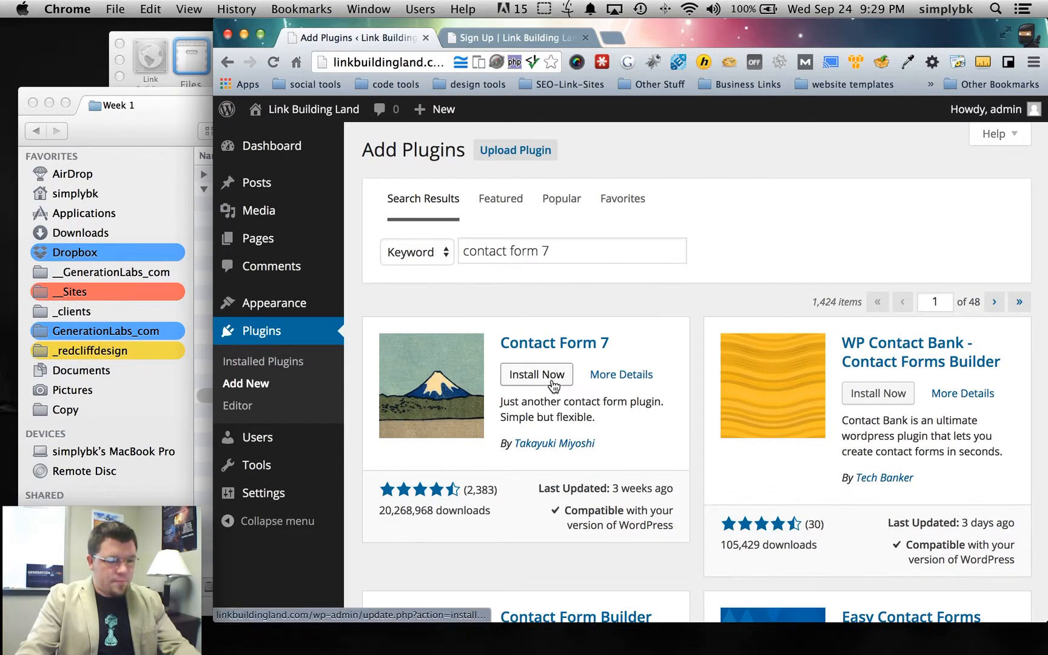
left_click(549, 377)
left_click(641, 243)
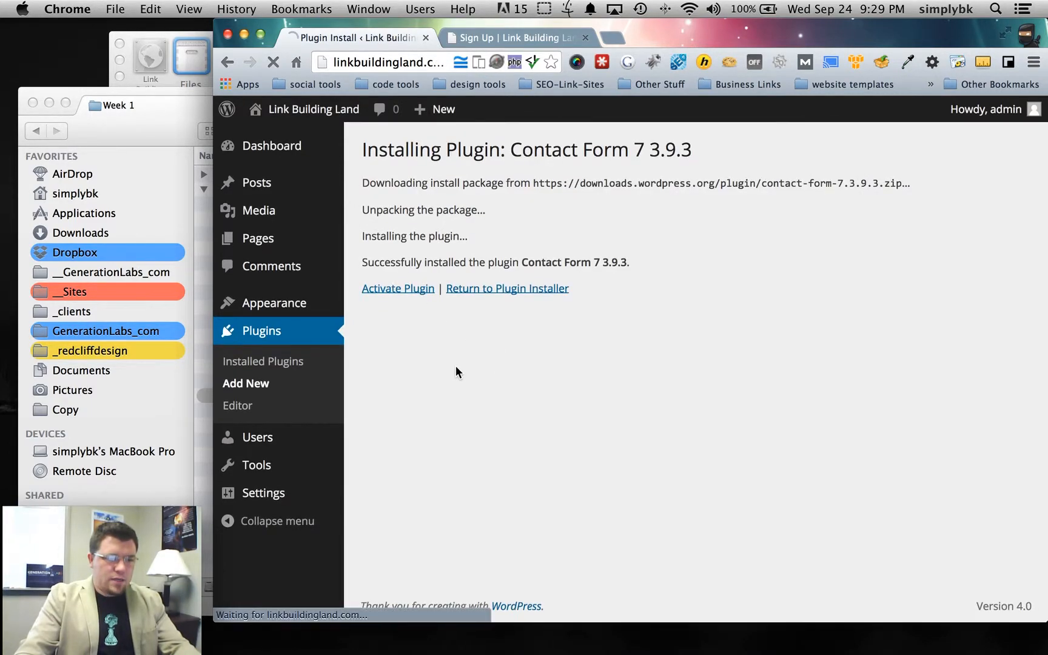
left_click(398, 288)
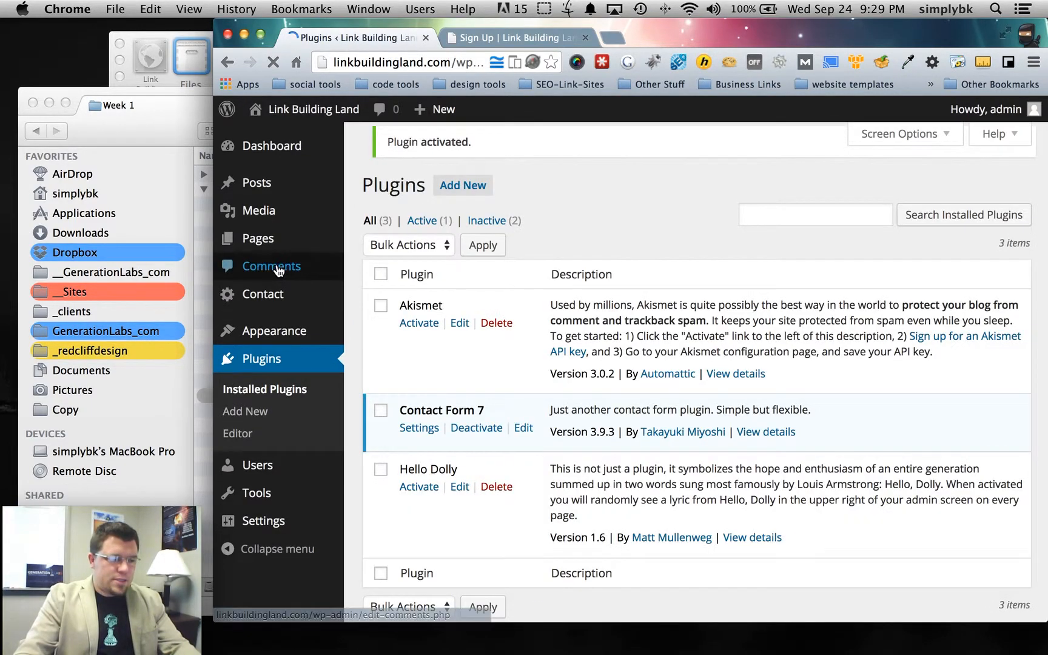
- Start a new Contact Form 7 form in English and look over its default template
left_click(273, 295)
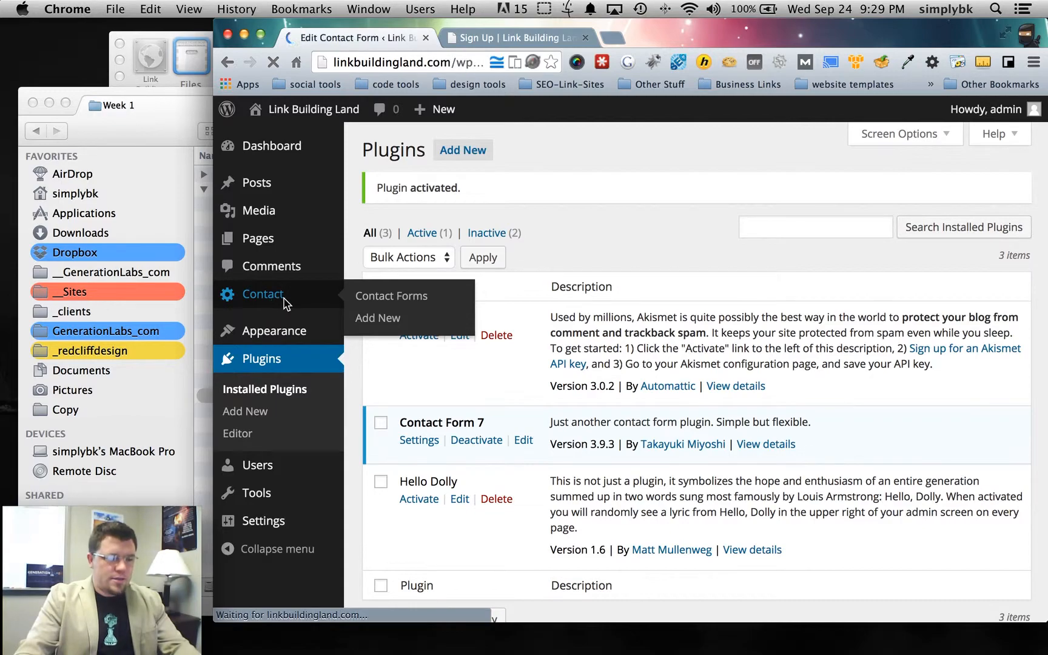
left_click(528, 152)
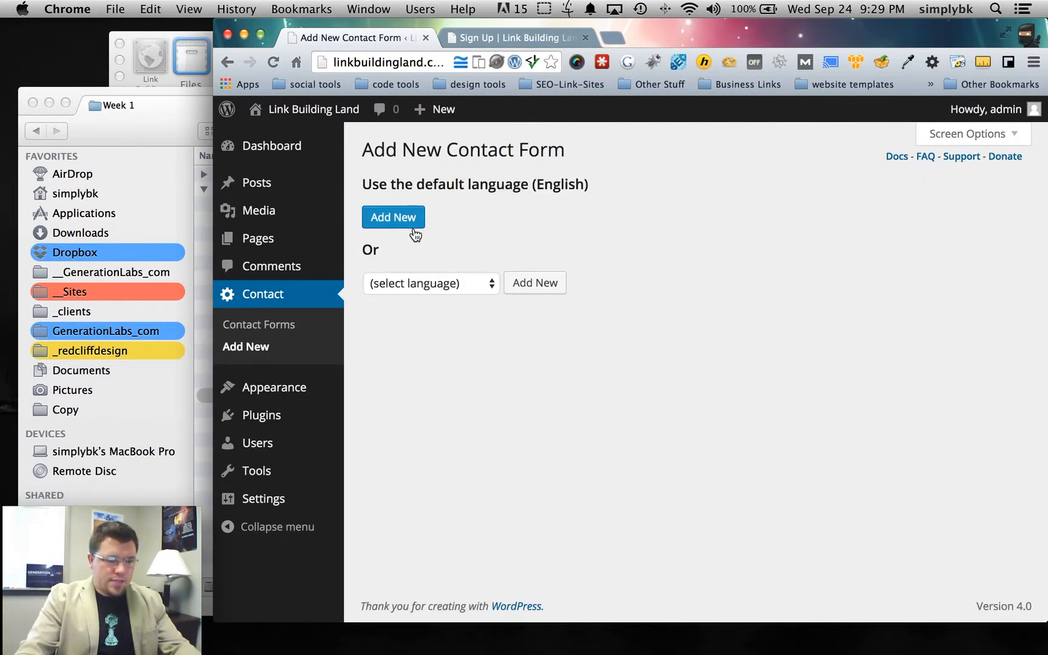
left_click(395, 224)
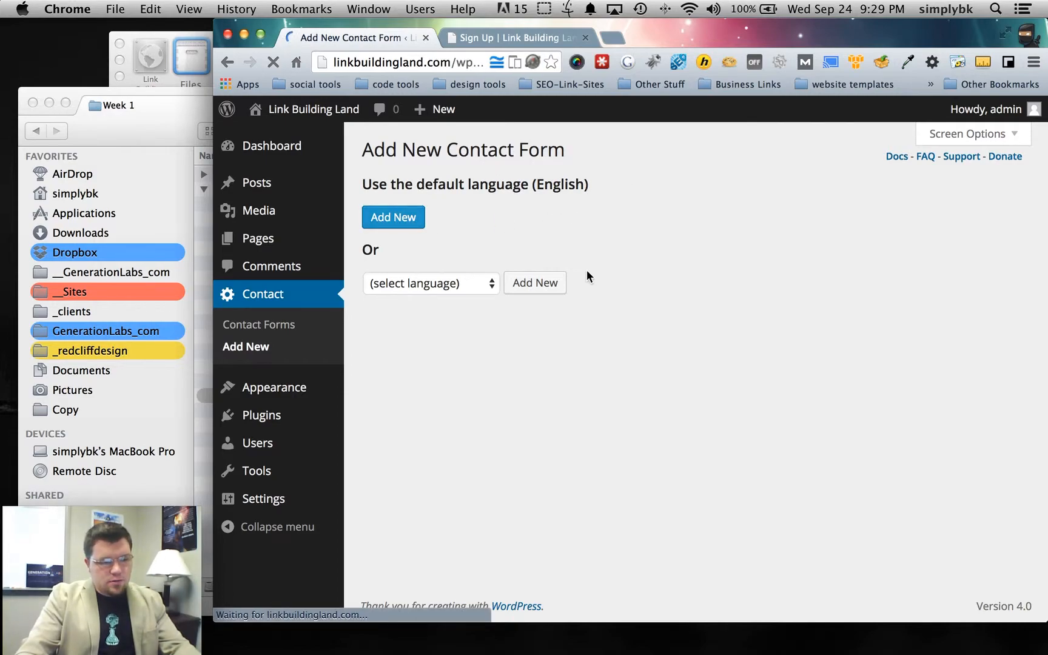
scroll(564, 328, "down", 3)
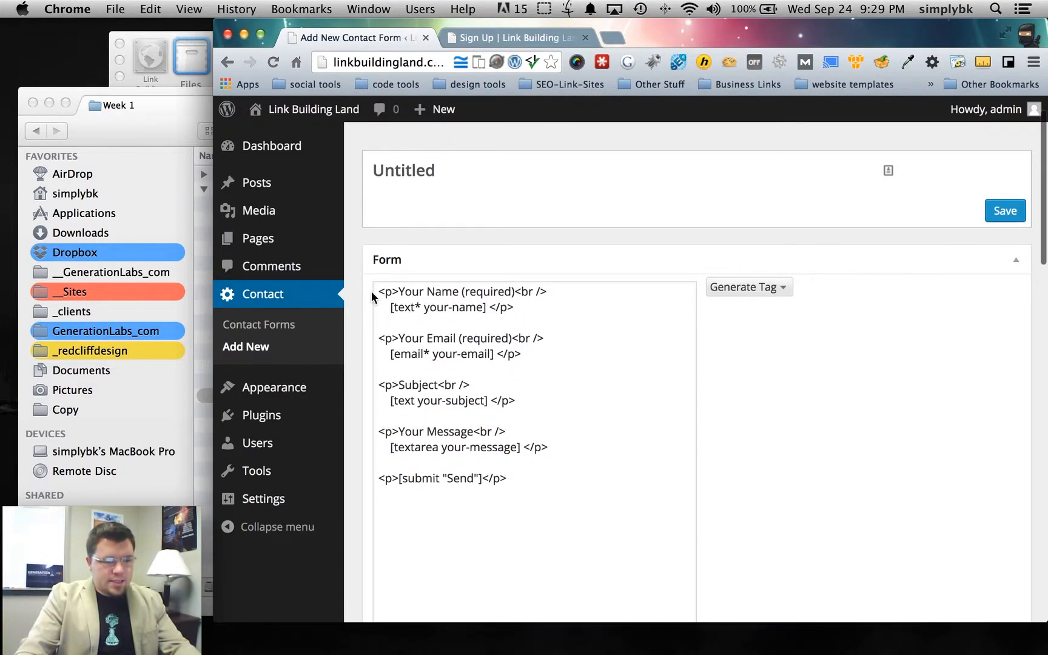
left_click_drag(377, 287, 534, 479)
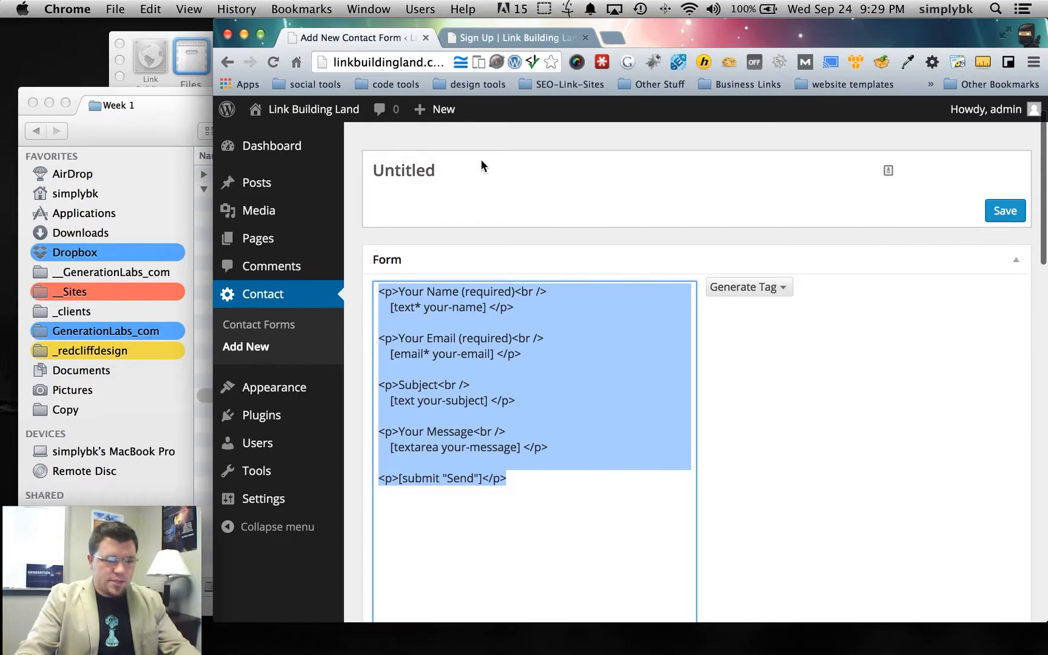
scroll(482, 165, "up", 2)
- Title the form 'Sign Up Form', save it, and copy its generated shortcode
left_click(452, 222)
double_click(454, 223)
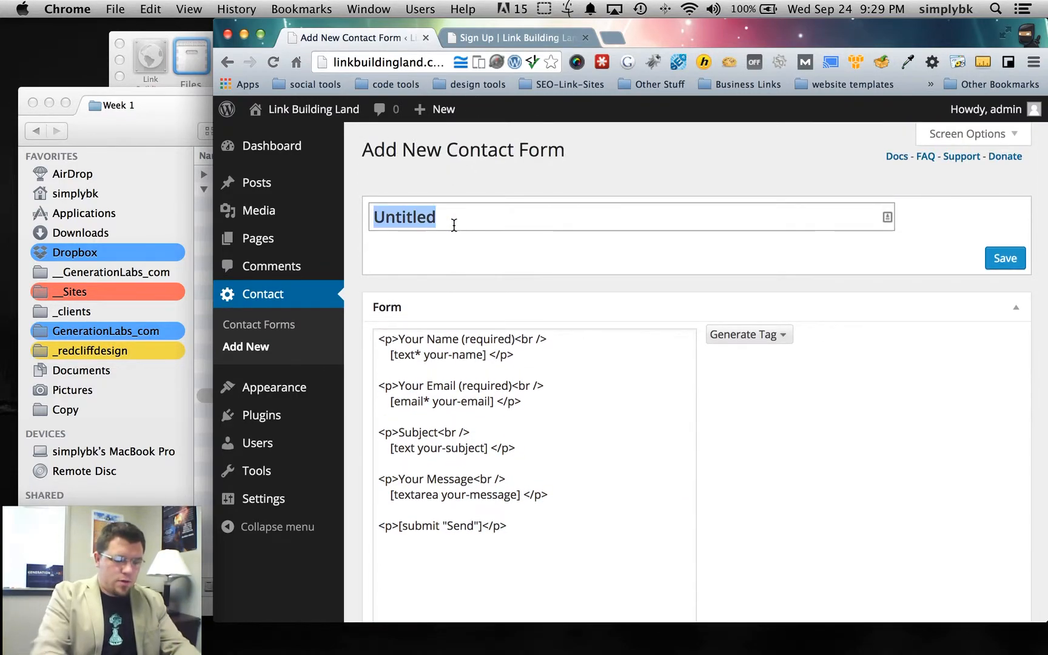
type("Signup")
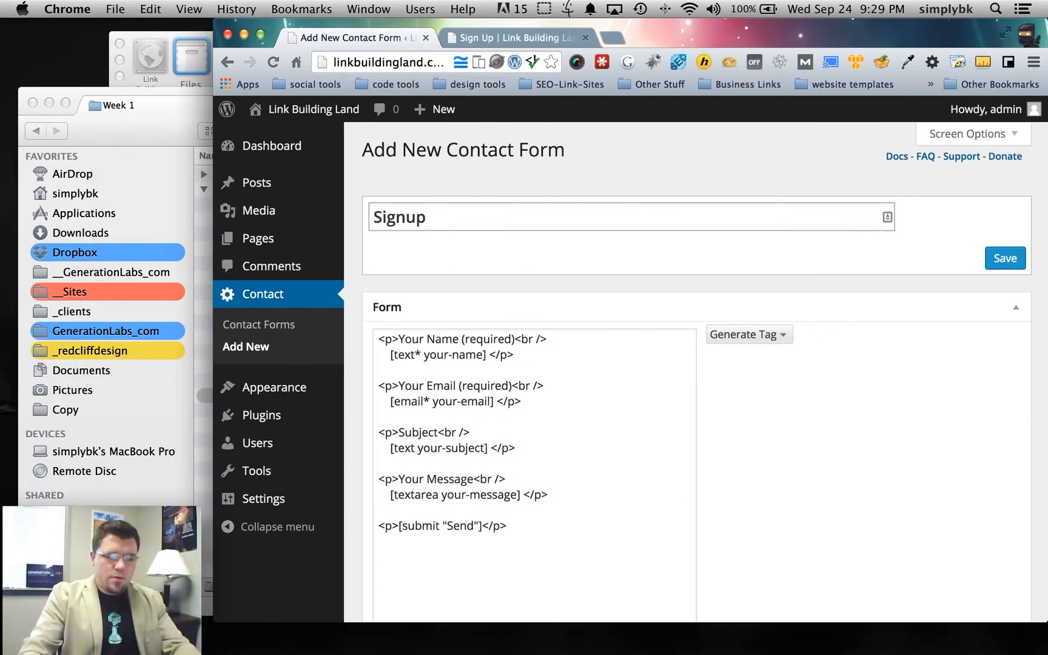
key("BackSpace")
key("BackSpace")
type(" Up Form")
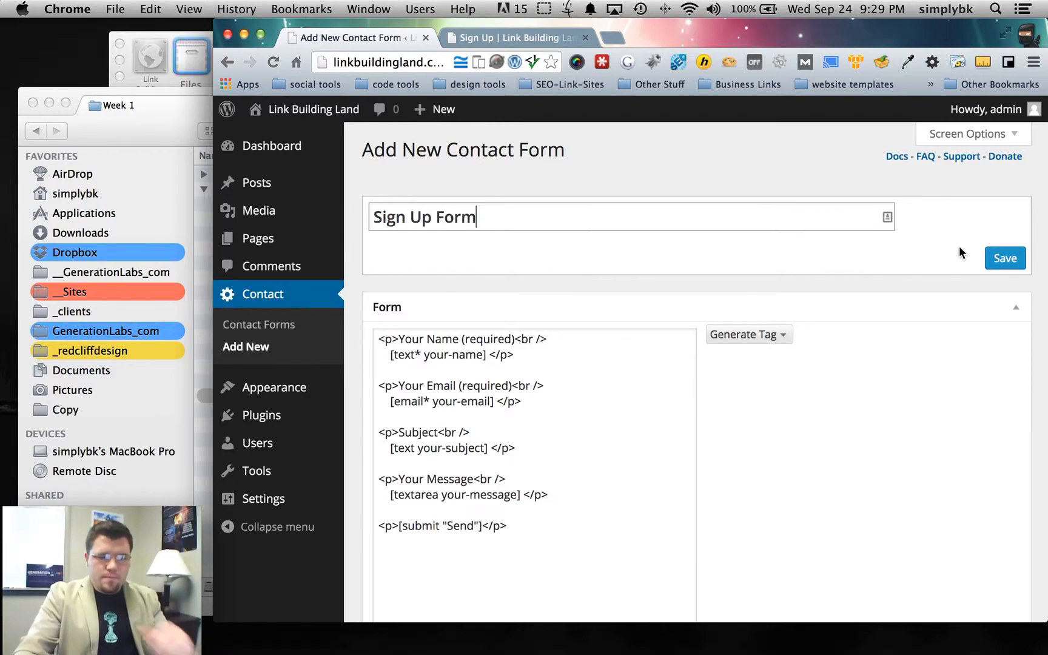
left_click(1005, 258)
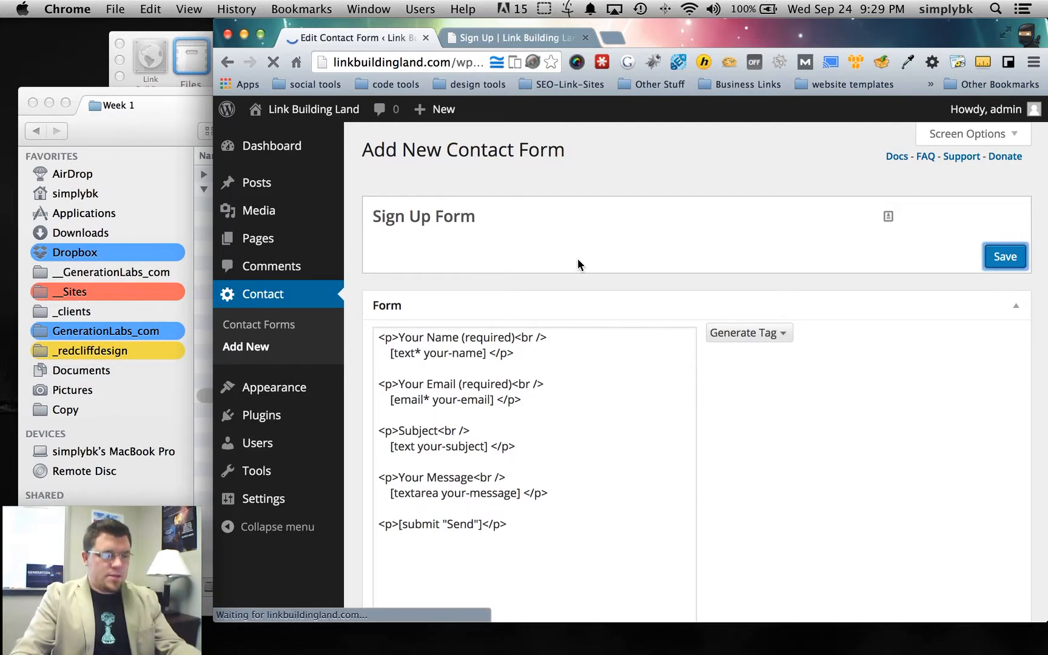
left_click_drag(372, 315, 758, 316)
key("super+c")
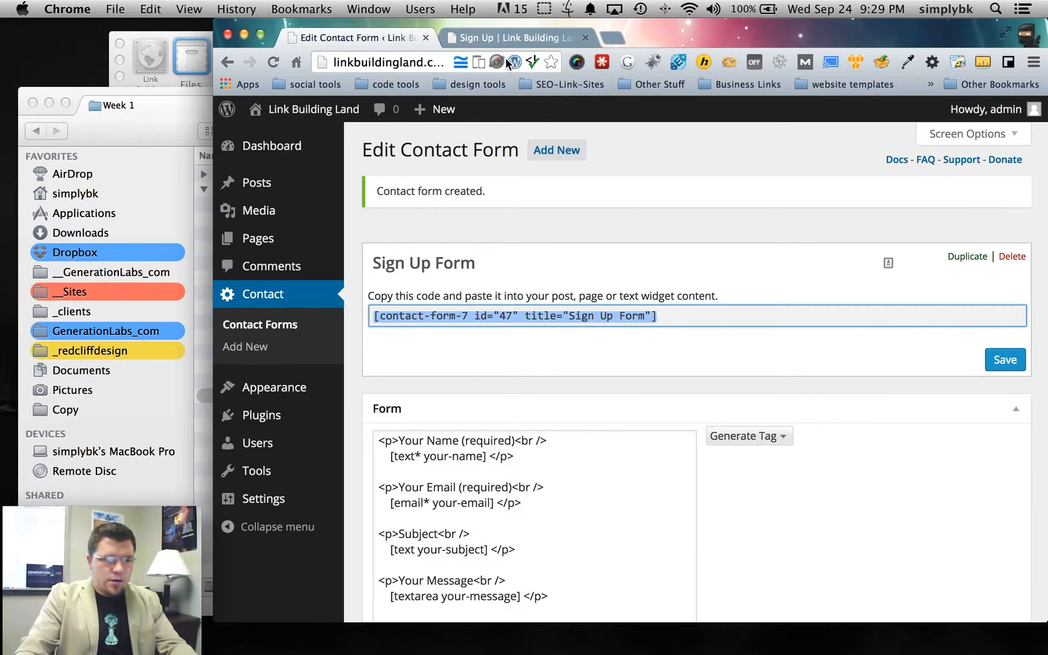
left_click(529, 37)
- Paste the Sign Up Form shortcode into the Sign Up page, update it, and check the live form
left_click(502, 110)
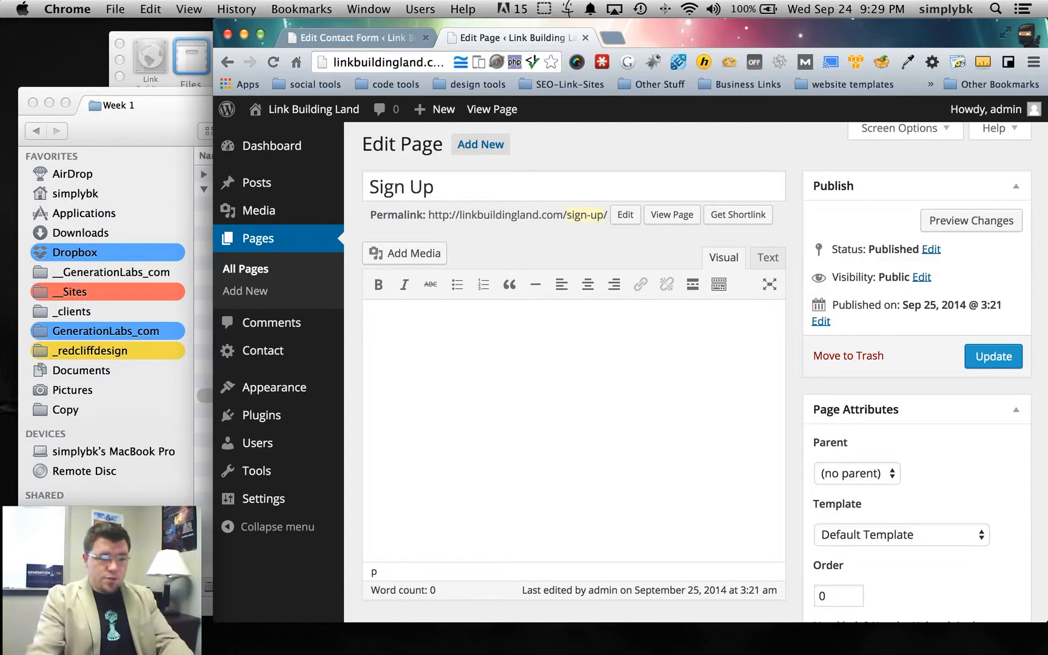
key("super+v")
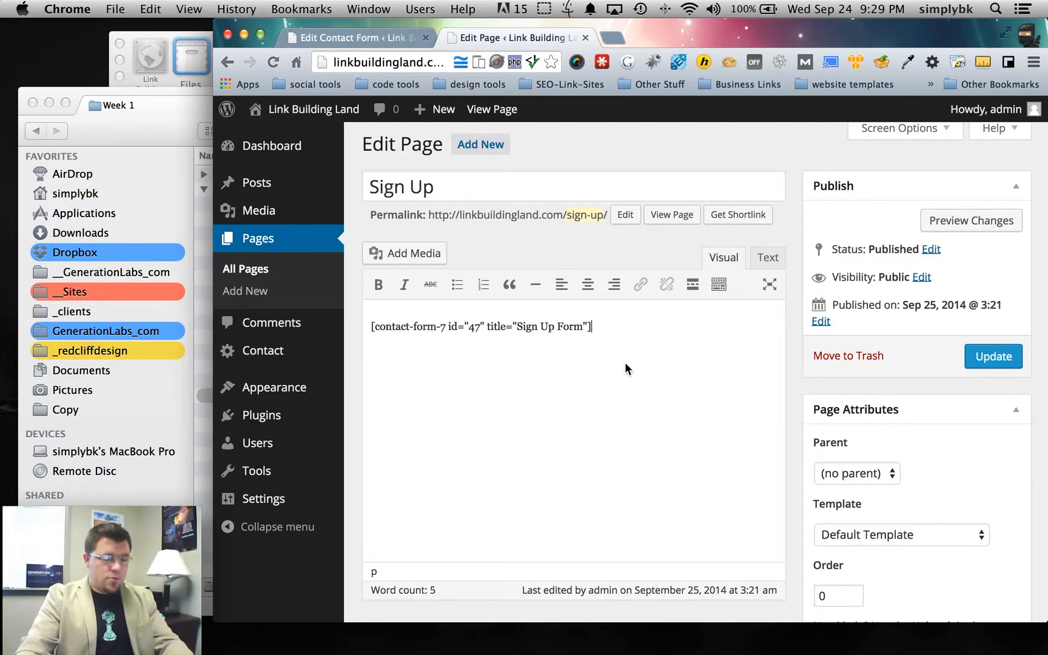
scroll(625, 366, "up", 1)
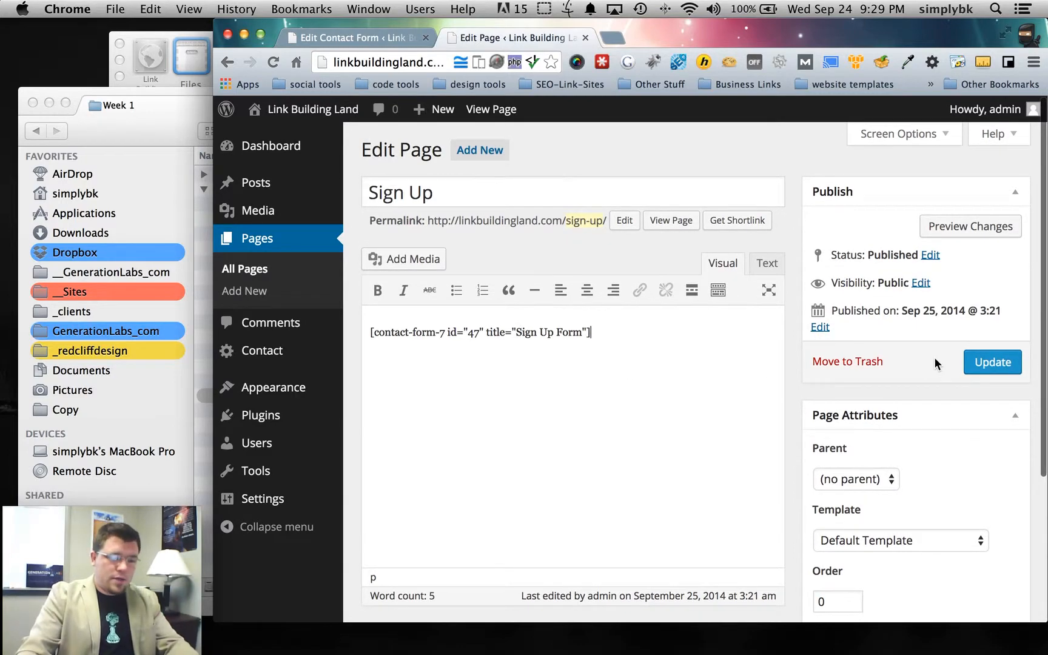
left_click(990, 364)
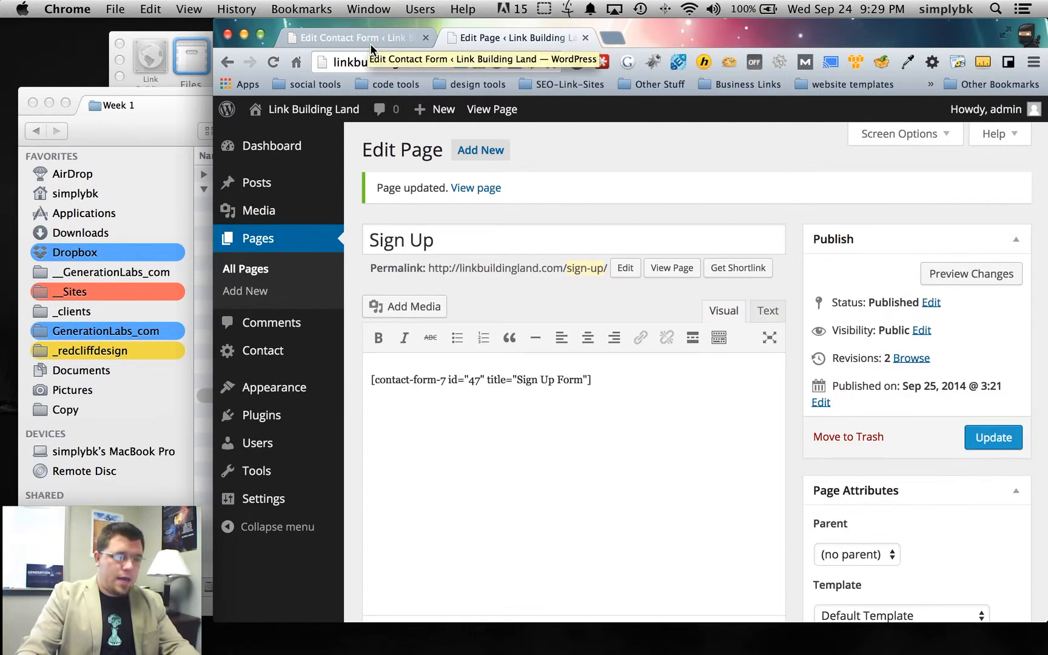
left_click(479, 110)
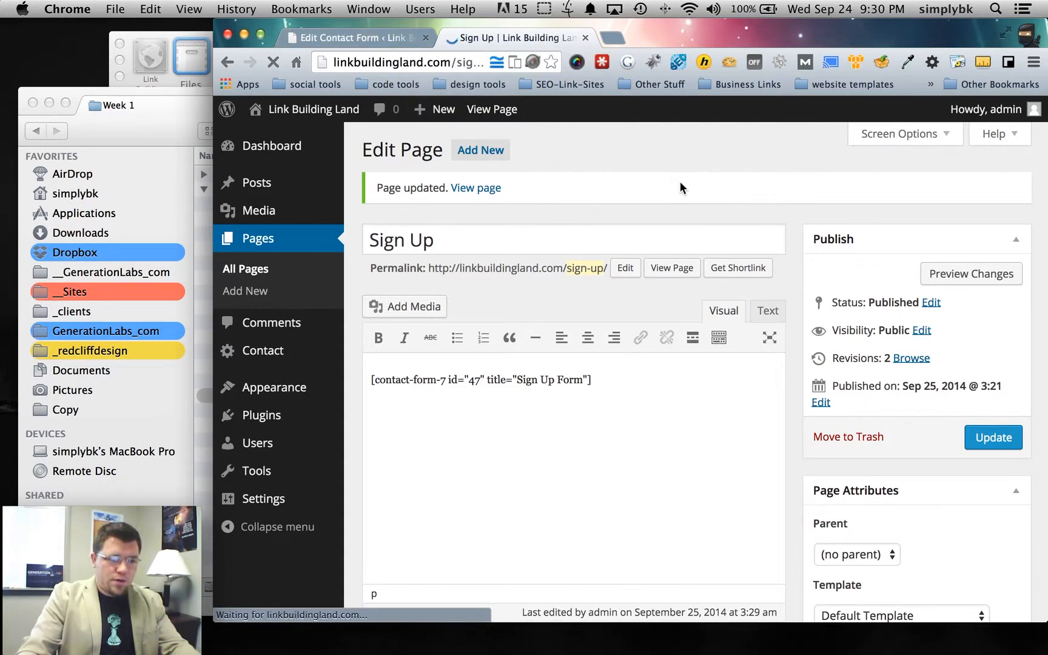
scroll(641, 258, "down", 7)
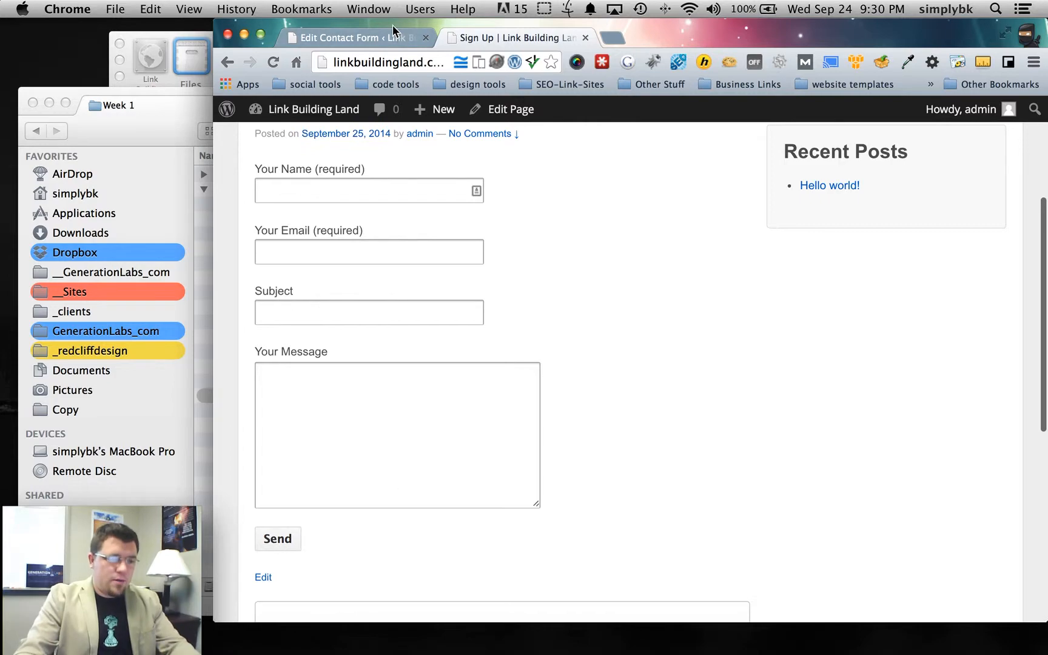
left_click(495, 109)
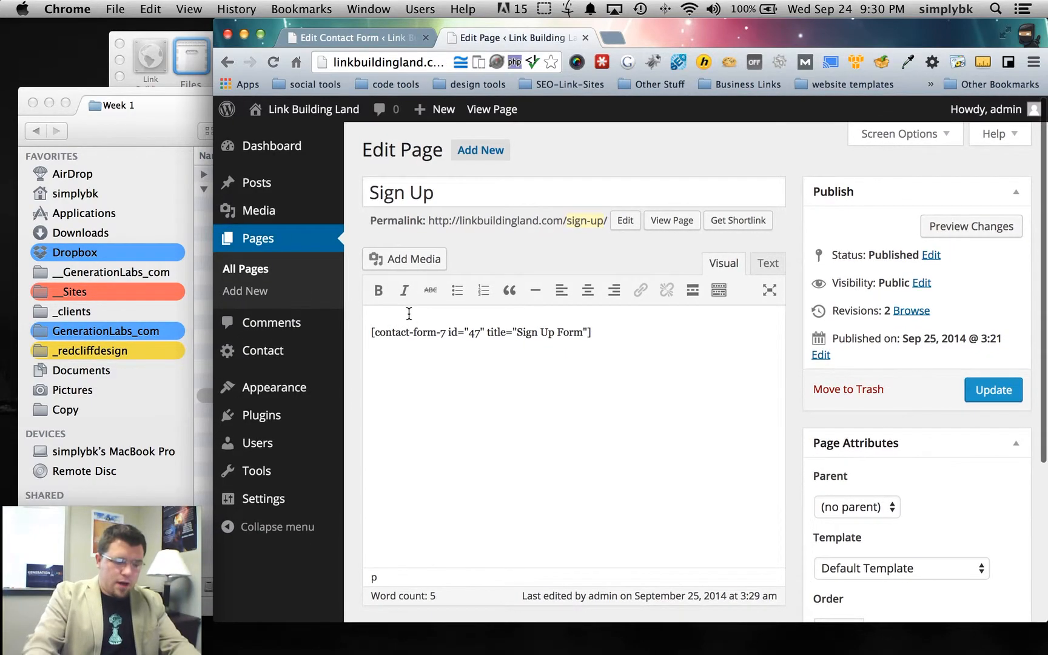
key("Return")
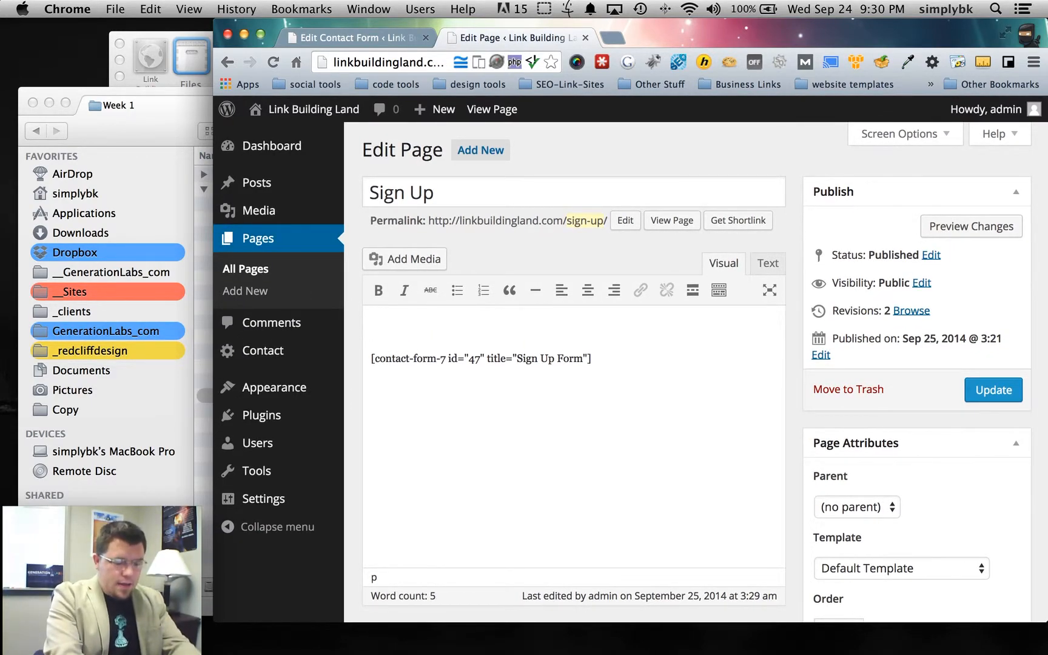
- Add 'Fill out this form and we will contact you to setup your social media:' above the form and update
type("Fill out this form and we will contac")
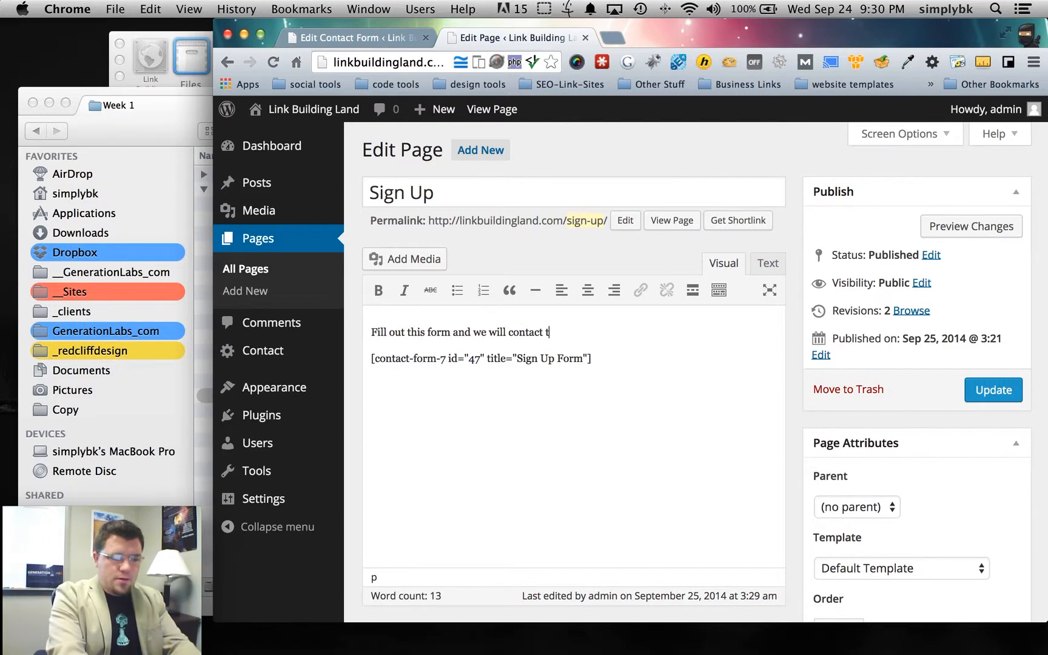
type("t you to setup your social media.")
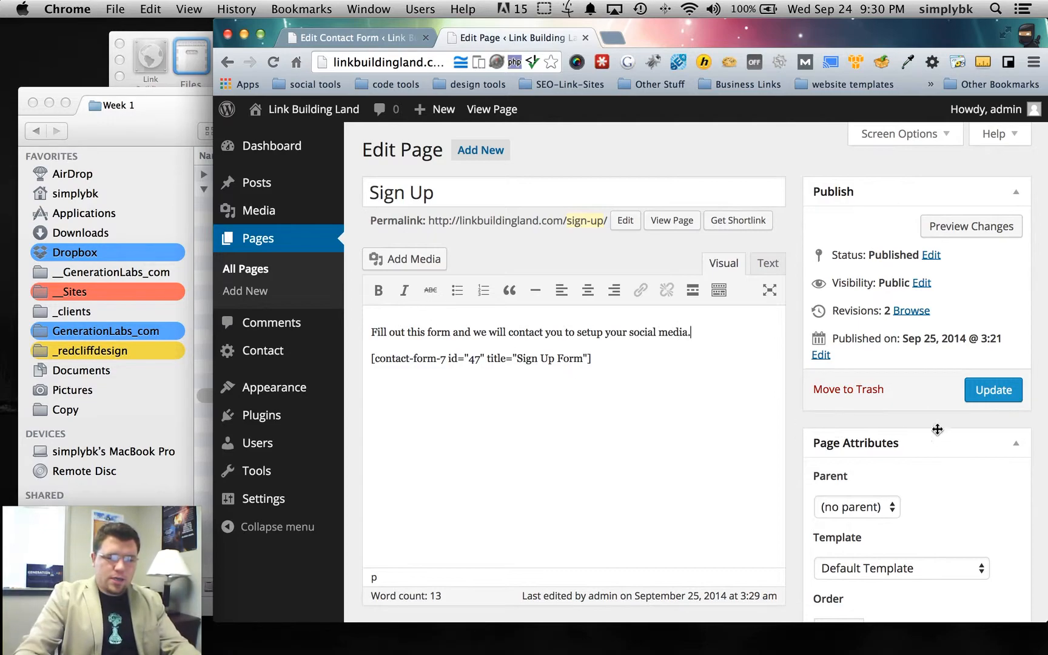
key("BackSpace")
type(":")
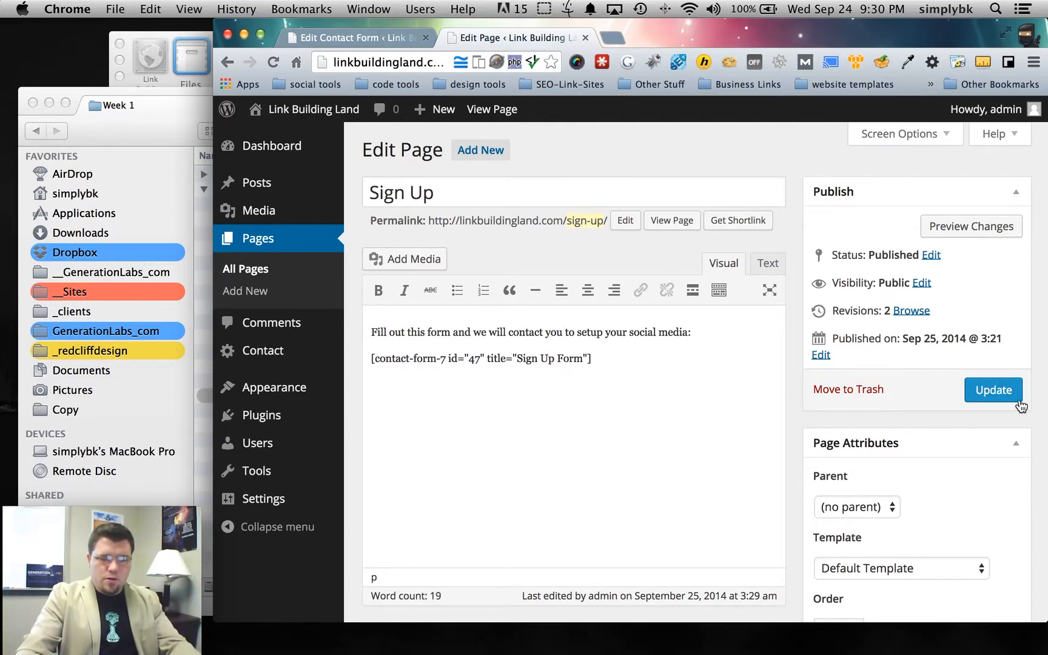
left_click(1007, 391)
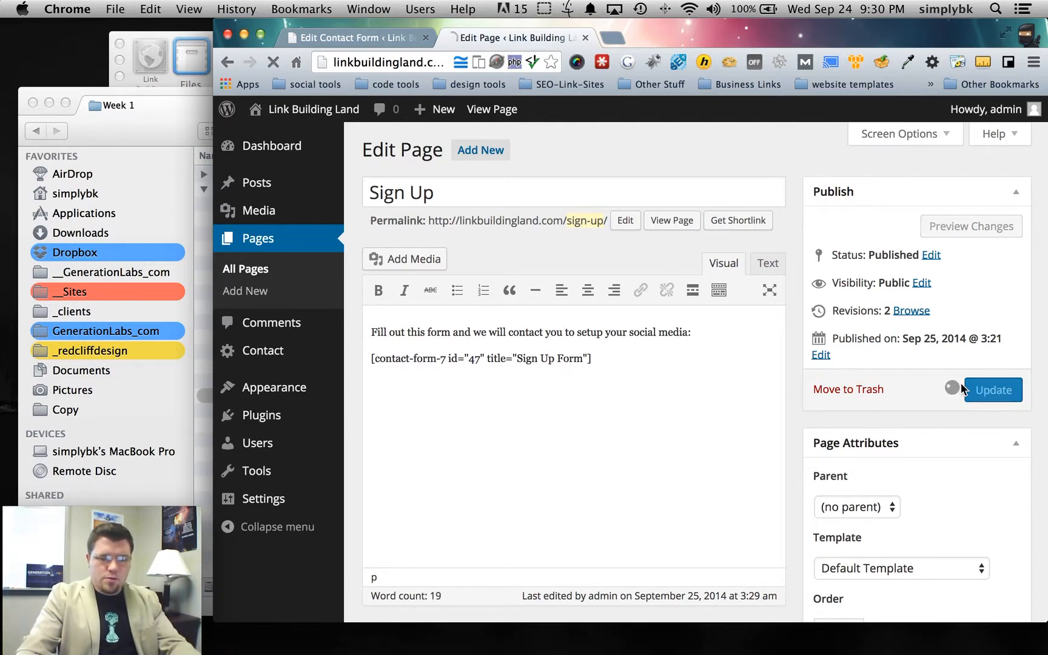
left_click(356, 38)
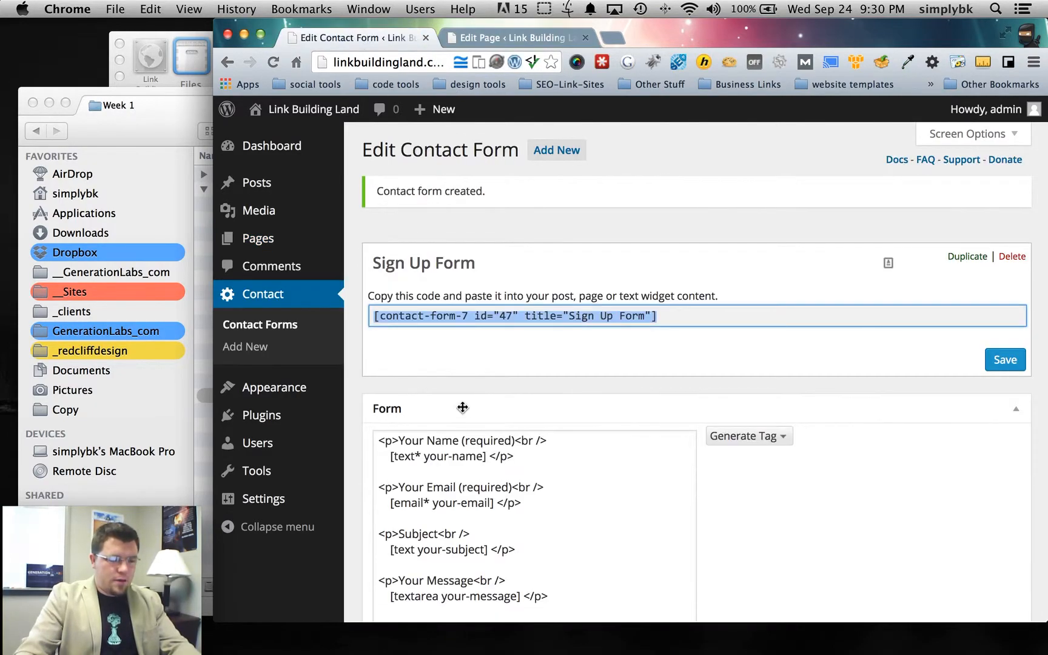
scroll(461, 407, "down", 4)
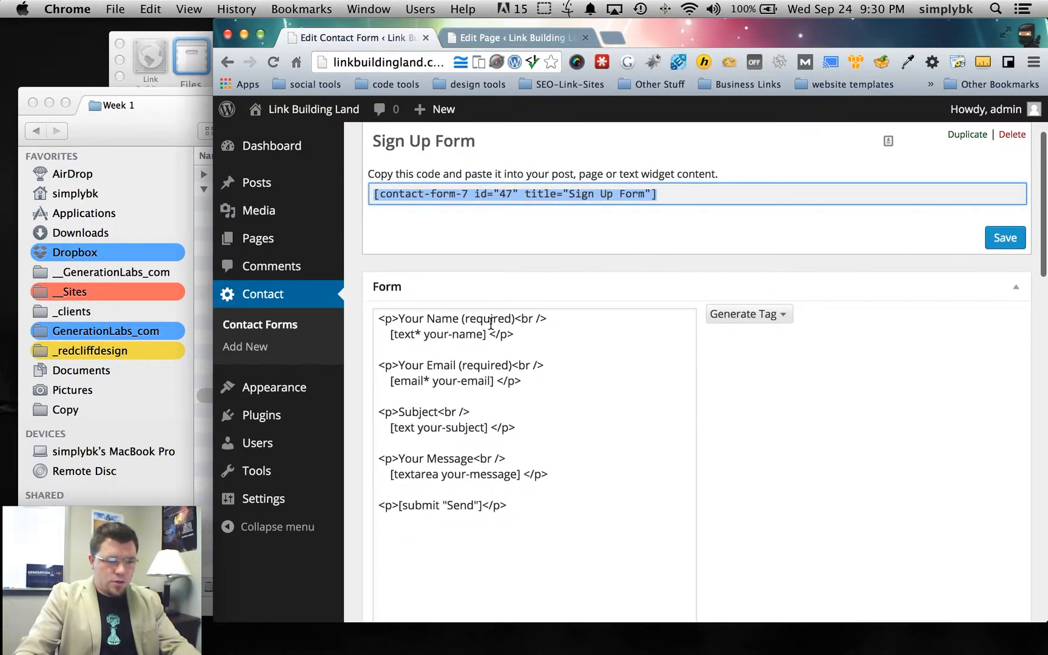
- Relabel the form's Subject field as Phone
scroll(398, 365, "down", 3)
left_click_drag(437, 326, 398, 326)
type("Phone")
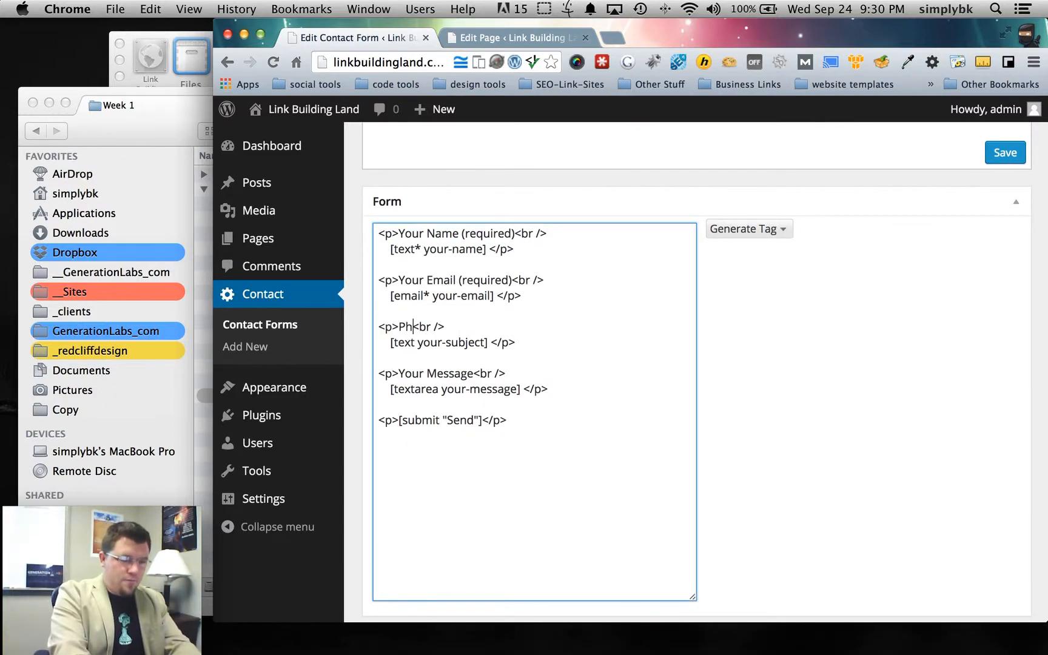
- Generate a telephone number tag and copy the resulting [tel tel-557] code
left_click(765, 229)
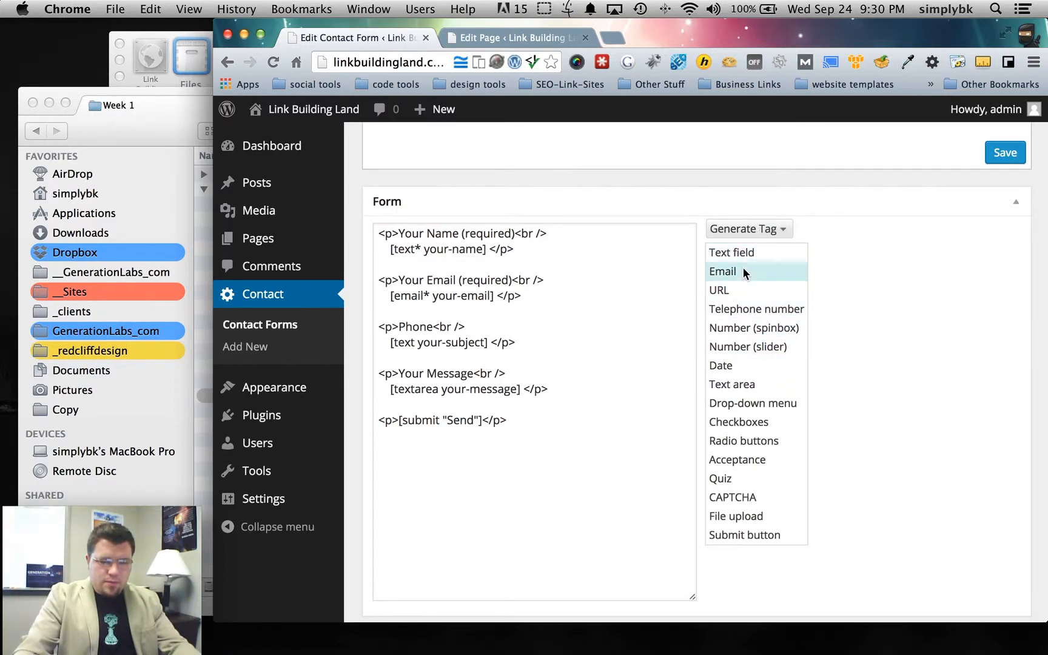
left_click(745, 309)
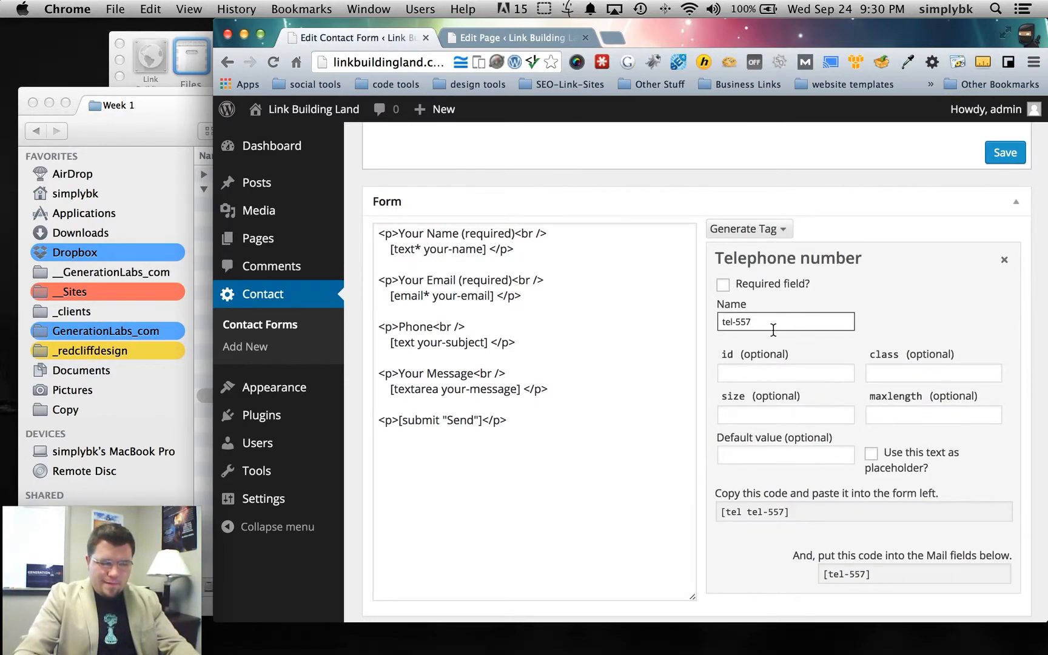
scroll(811, 419, "down", 1)
scroll(811, 419, "down", 1)
left_click(793, 471)
key("super+c")
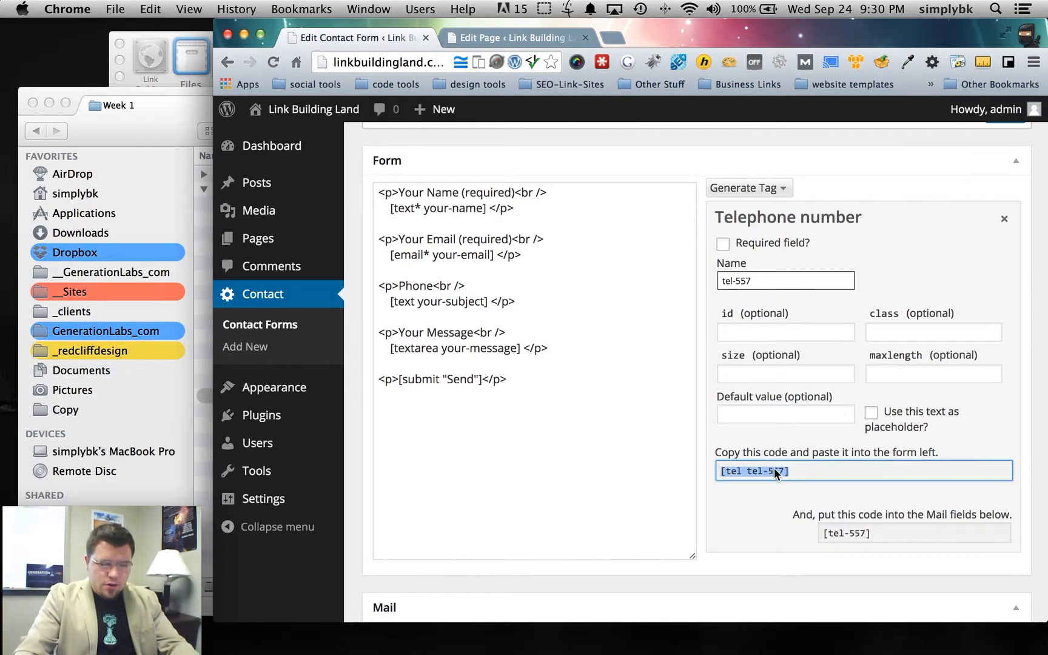
- Paste [tel tel-557] over the [text your-subject] tag in the form template
left_click(467, 303)
left_click_drag(467, 303, 386, 297)
key("super+v")
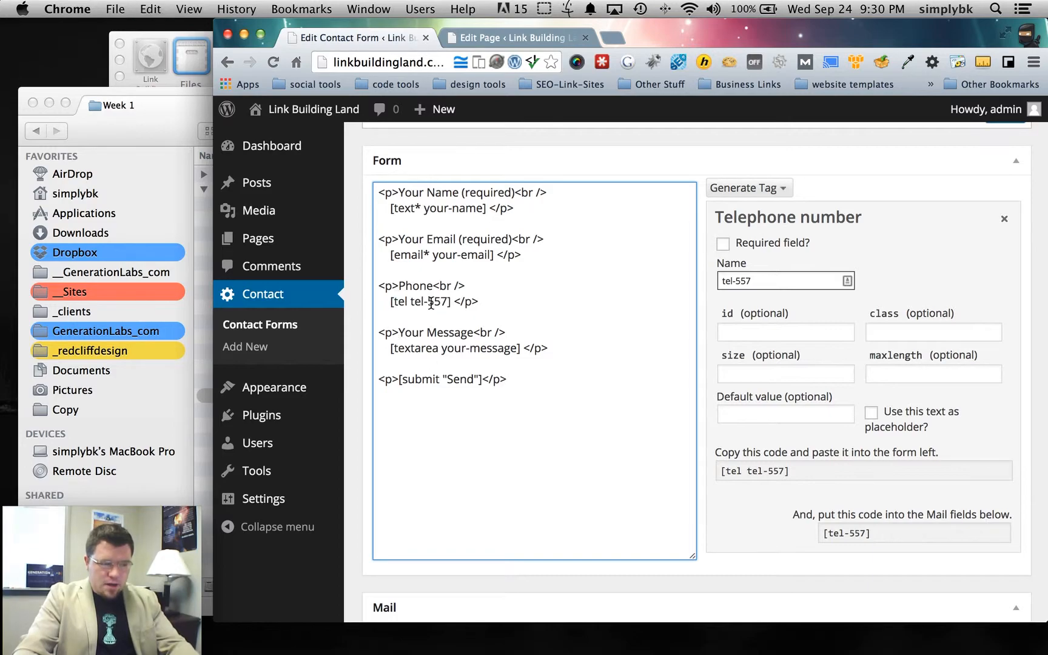
left_click(671, 274)
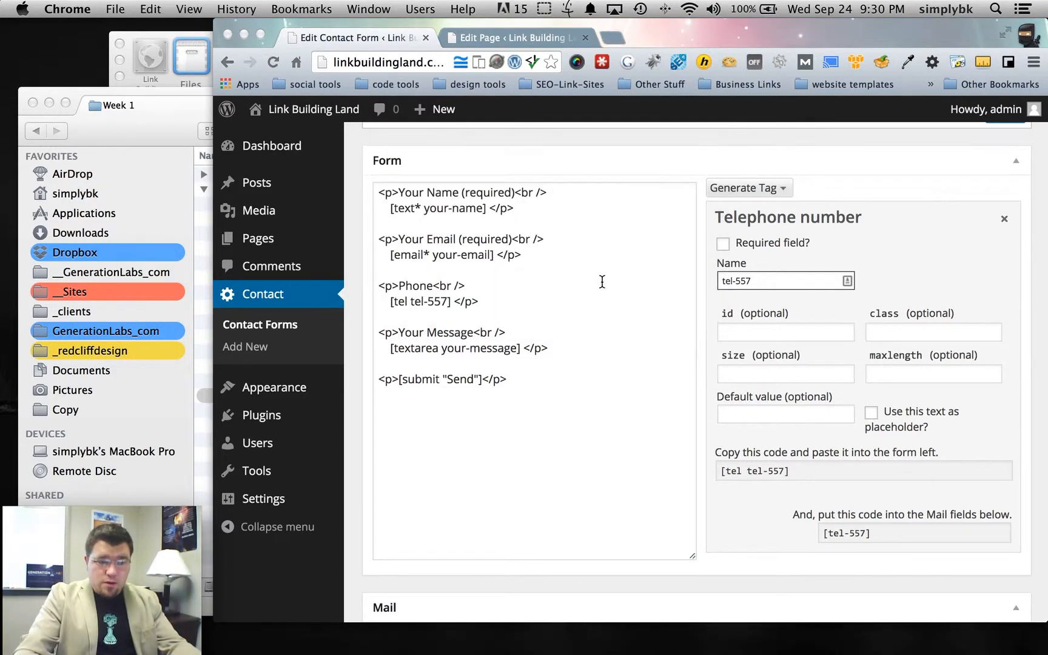
- Select the [your-subject] placeholder in the Mail message body
scroll(664, 409, "down", 2)
left_click_drag(884, 483, 795, 480)
key("super+c")
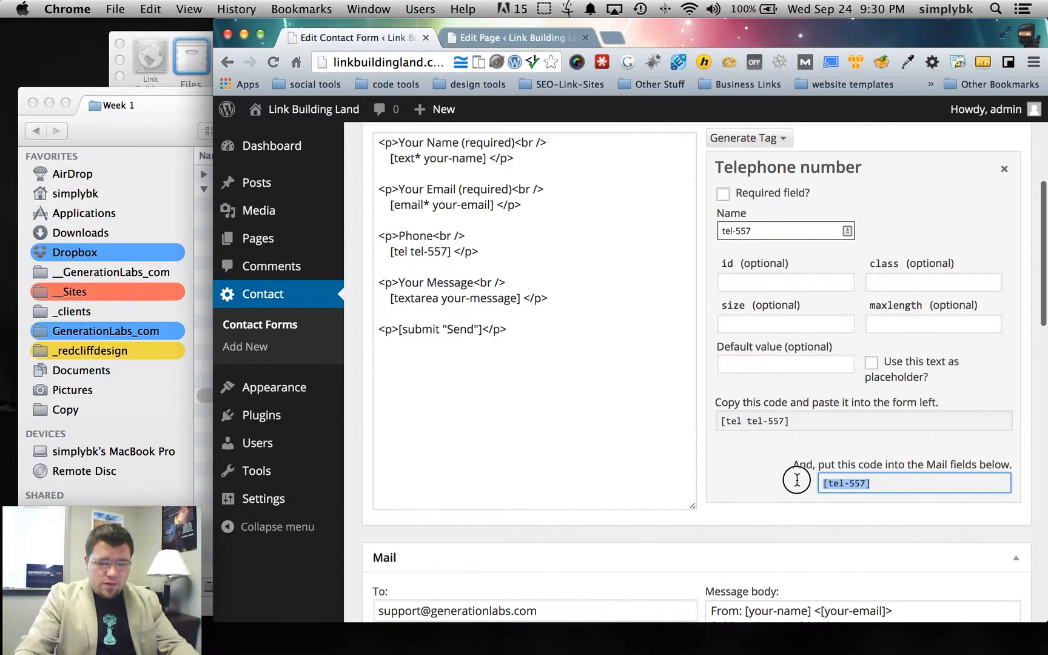
scroll(789, 478, "down", 5)
left_click_drag(829, 399, 756, 401)
- Replace [your-subject] with the phone tag [tel-557] in the mail message body
key("super+v")
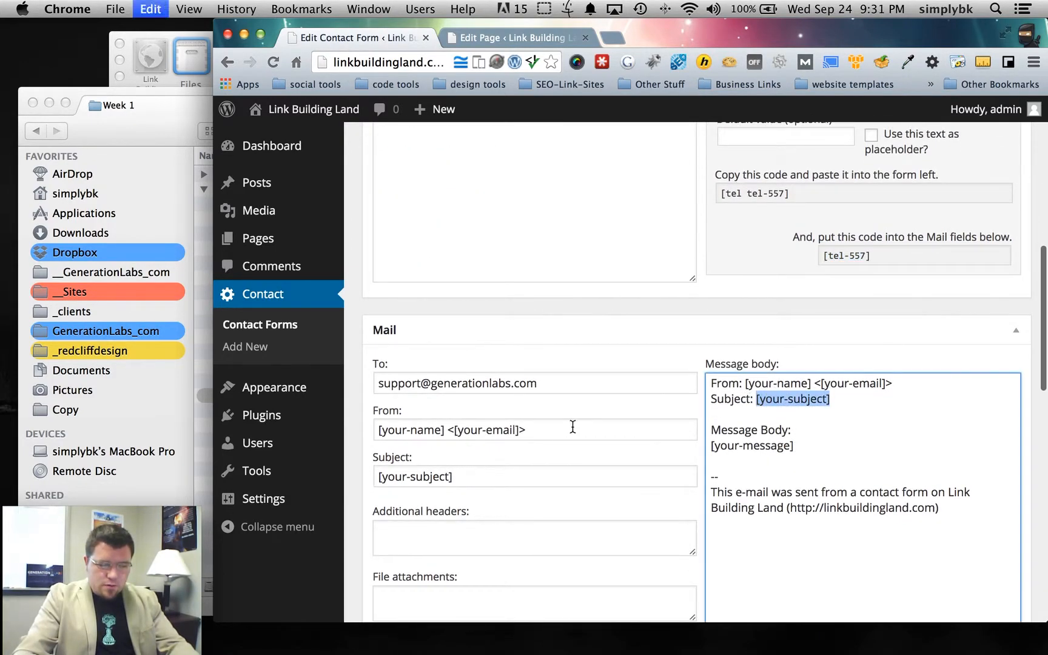
left_click_drag(468, 478, 374, 477)
scroll(367, 452, "down", 3)
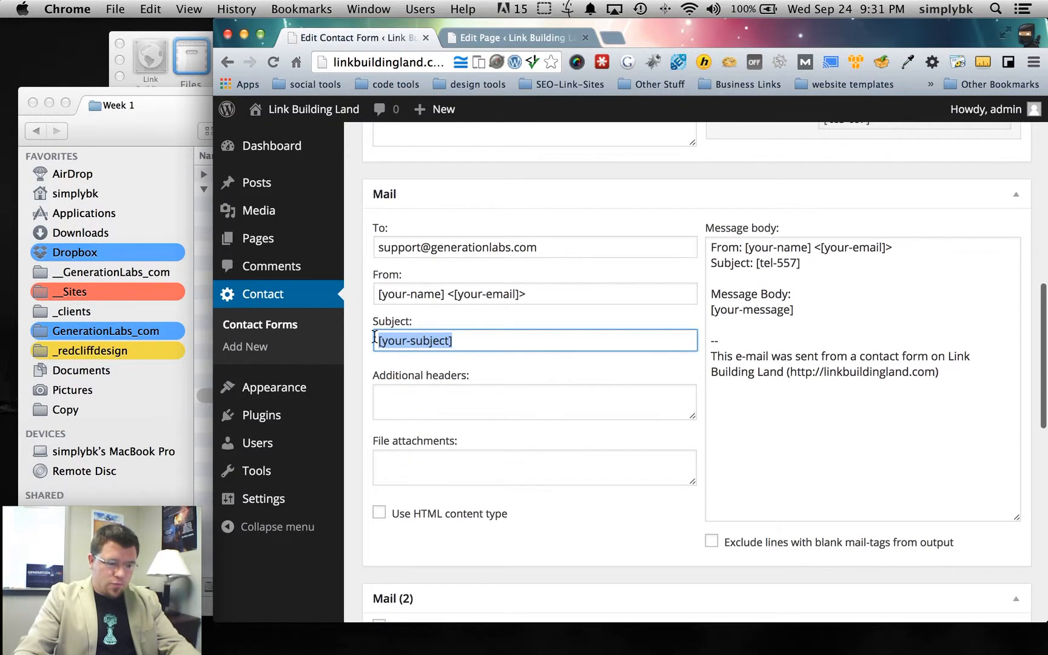
left_click(418, 250)
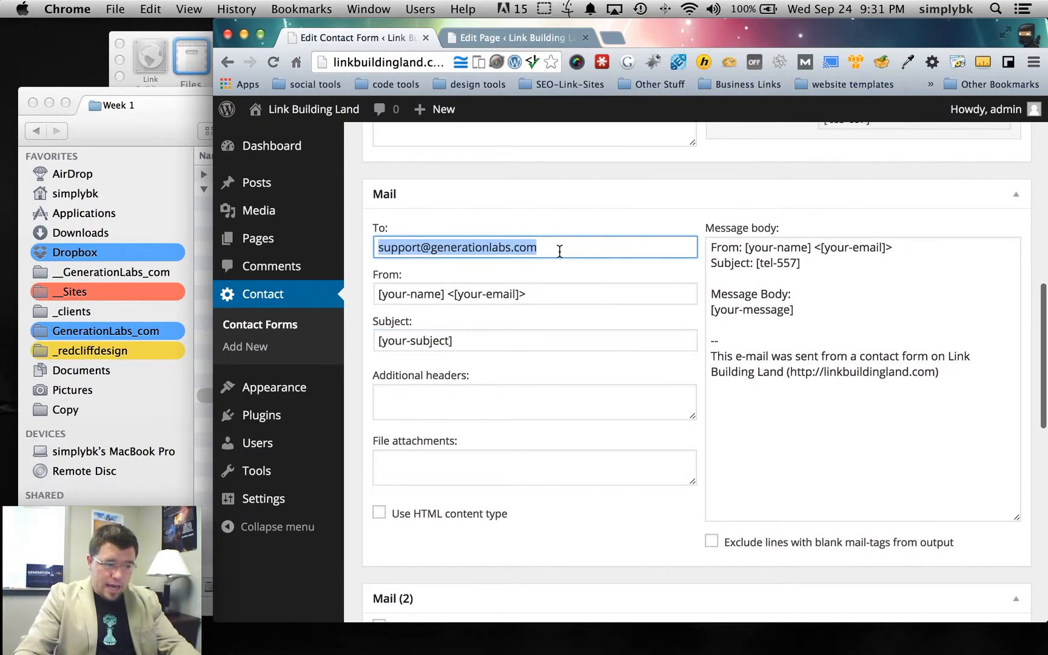
- Change the mail subject to 'Signup Form on Link Building Land' and save the form
left_click(484, 335)
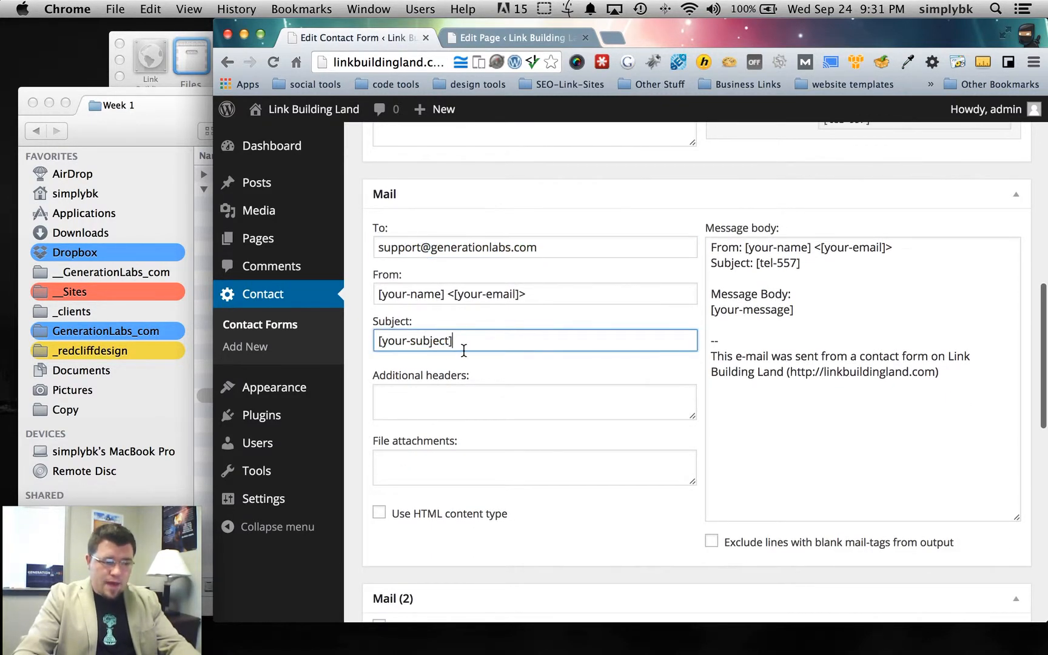
left_click_drag(464, 342, 362, 343)
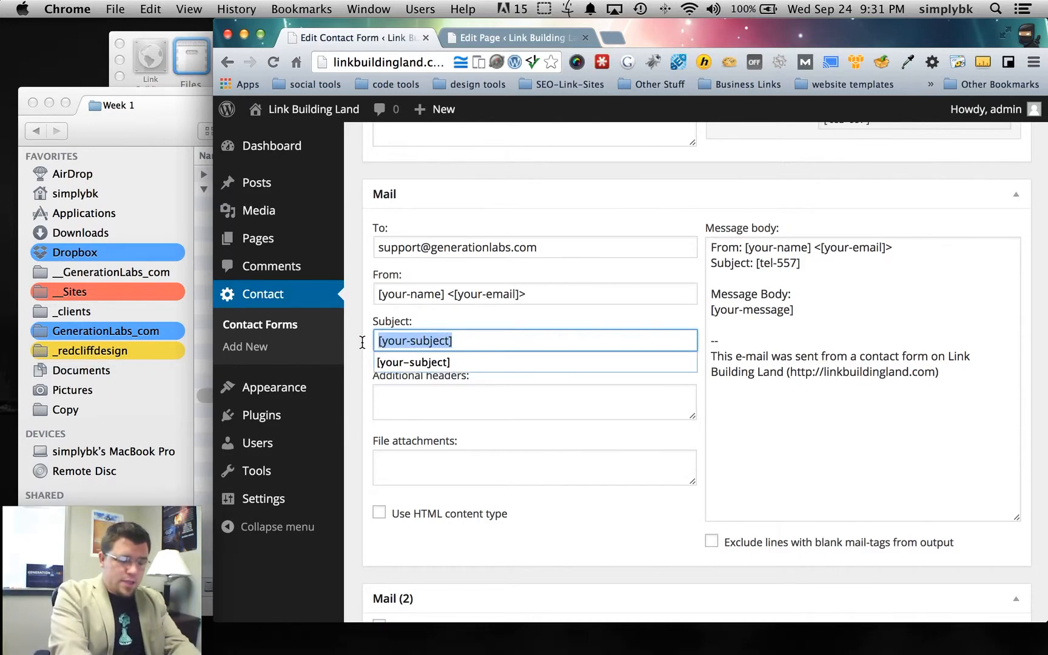
type("Signu")
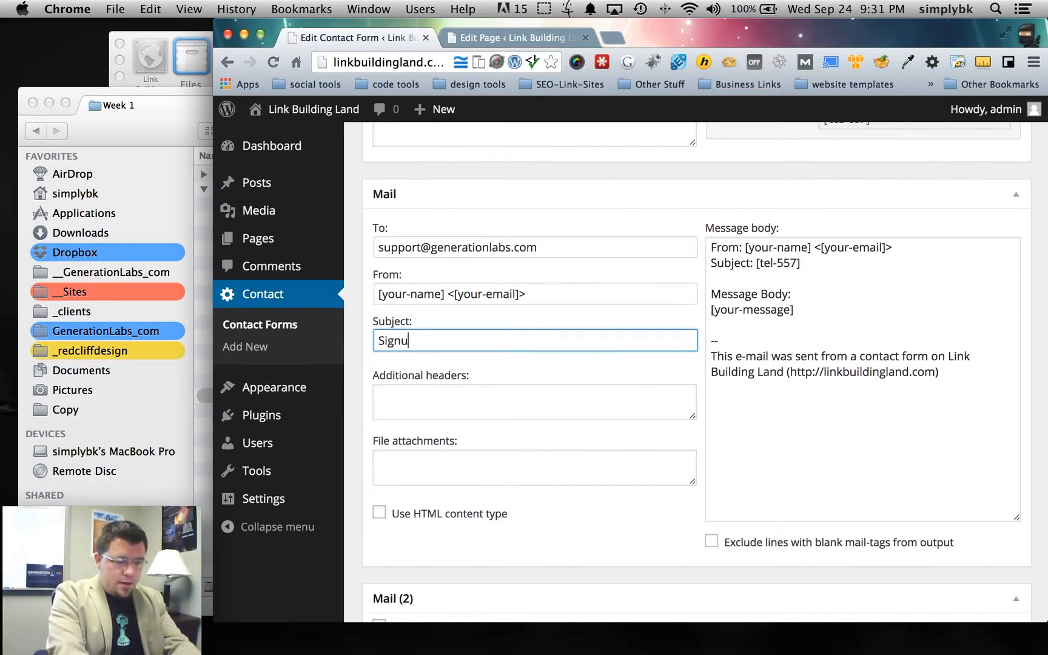
type("p Form on Link Building Land")
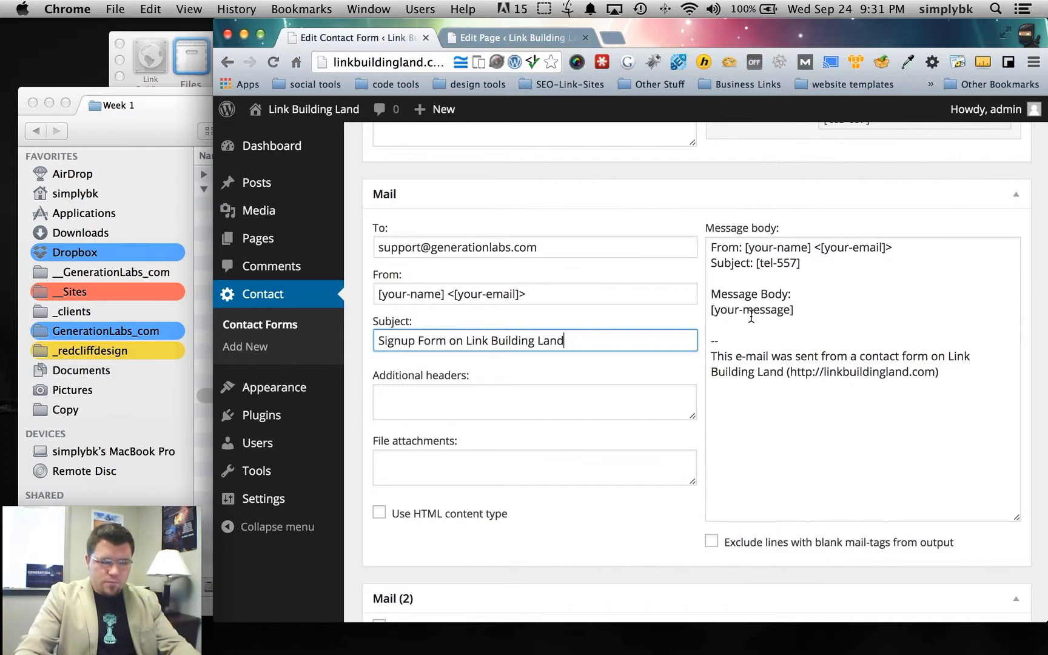
scroll(770, 406, "down", 3)
scroll(788, 417, "up", 15)
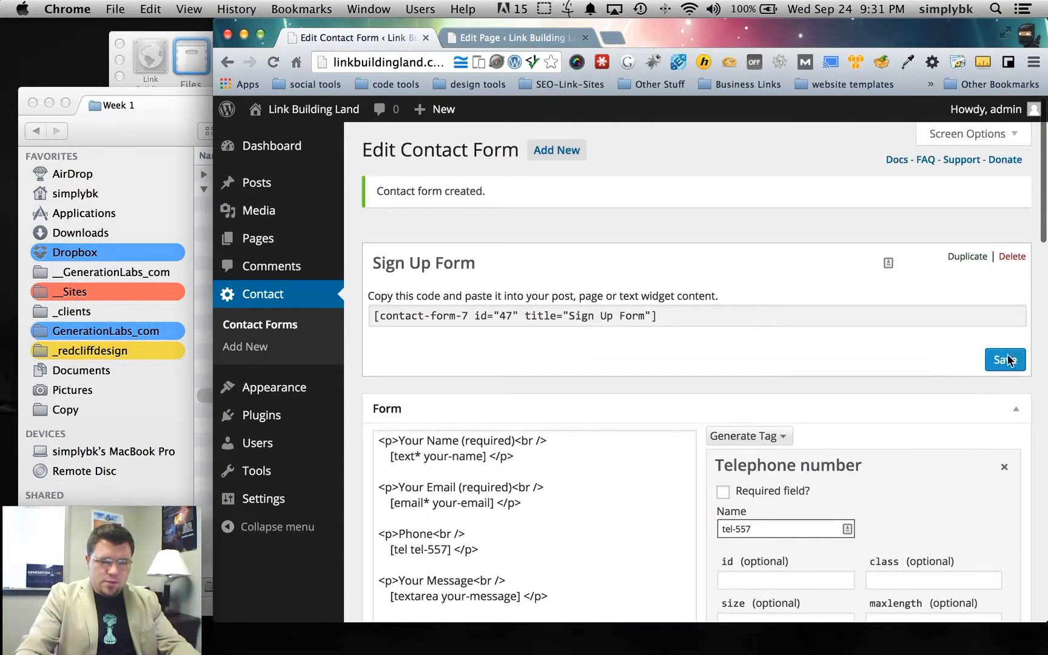
left_click(1005, 360)
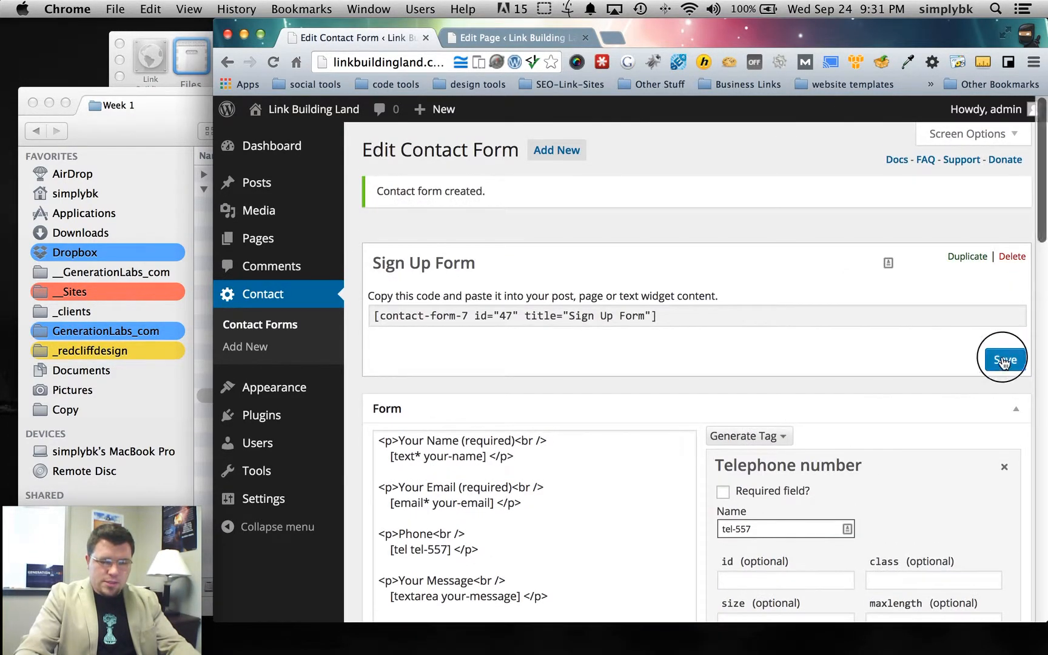
left_click(481, 38)
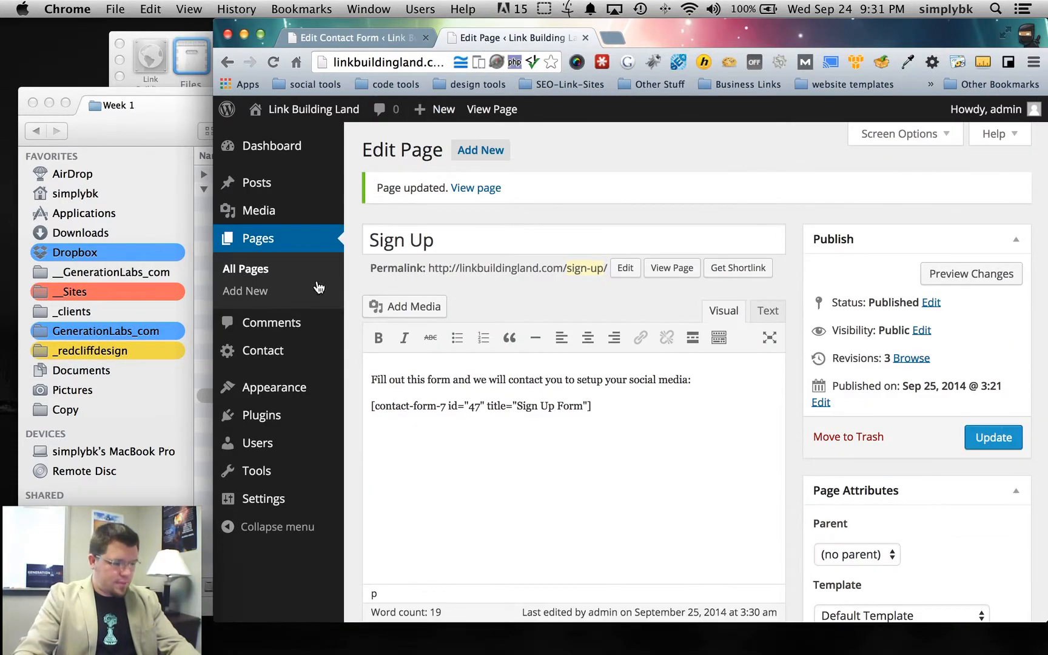
- On the live Sign Up page, send the form empty to test validation
left_click(485, 109)
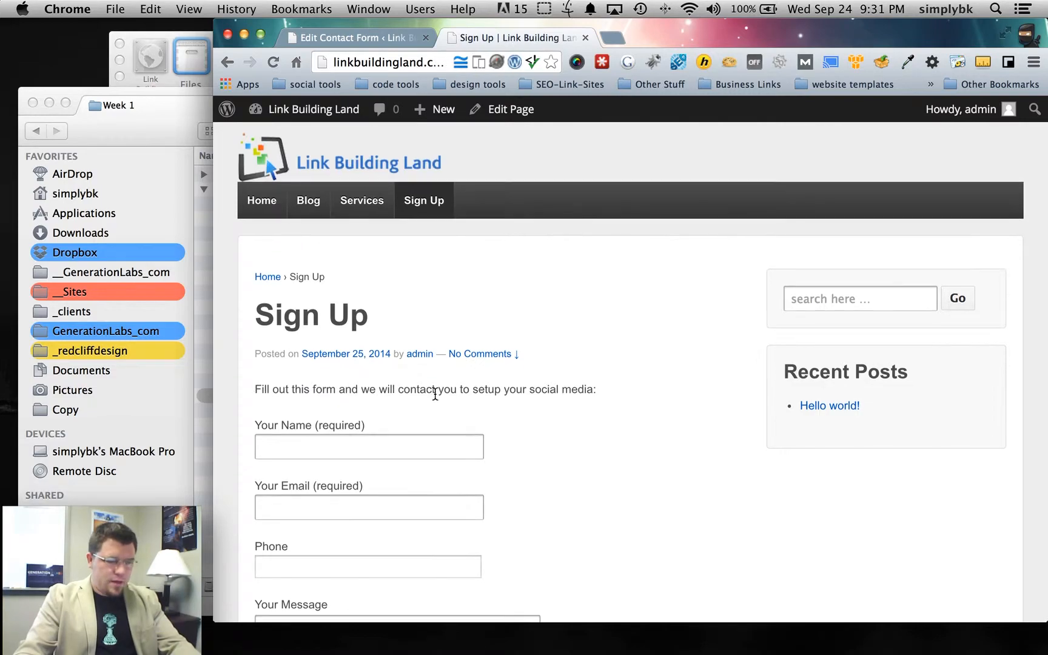
scroll(446, 392, "down", 3)
scroll(447, 395, "down", 5)
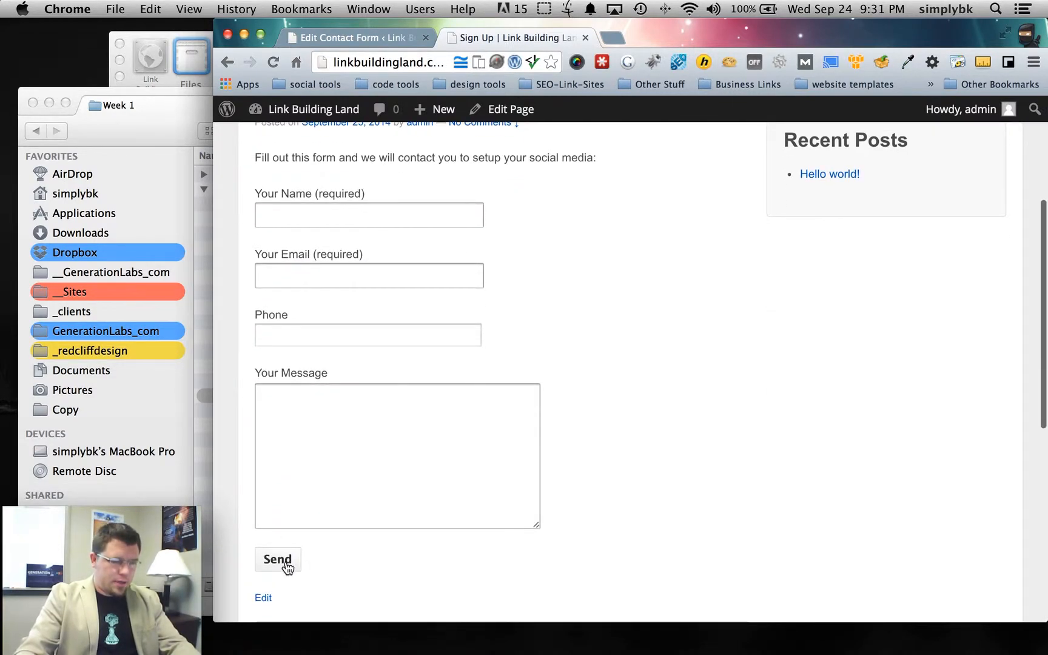
left_click(279, 559)
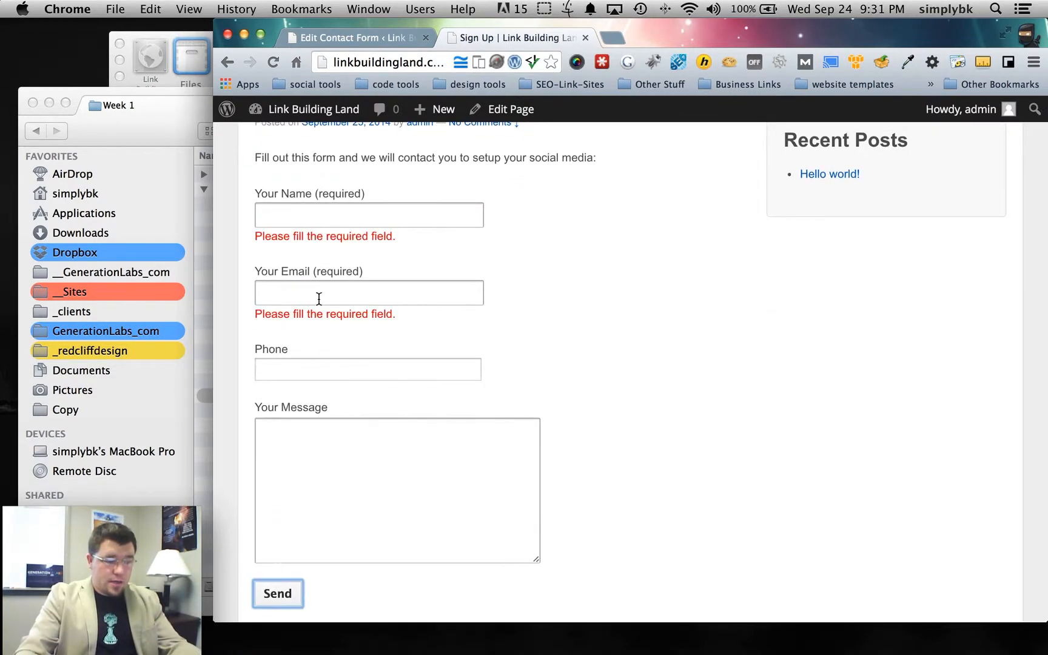
- Fill in a sample name, e-mail, phone number and message 'Hello Please Contact me about this', then send
left_click(314, 208)
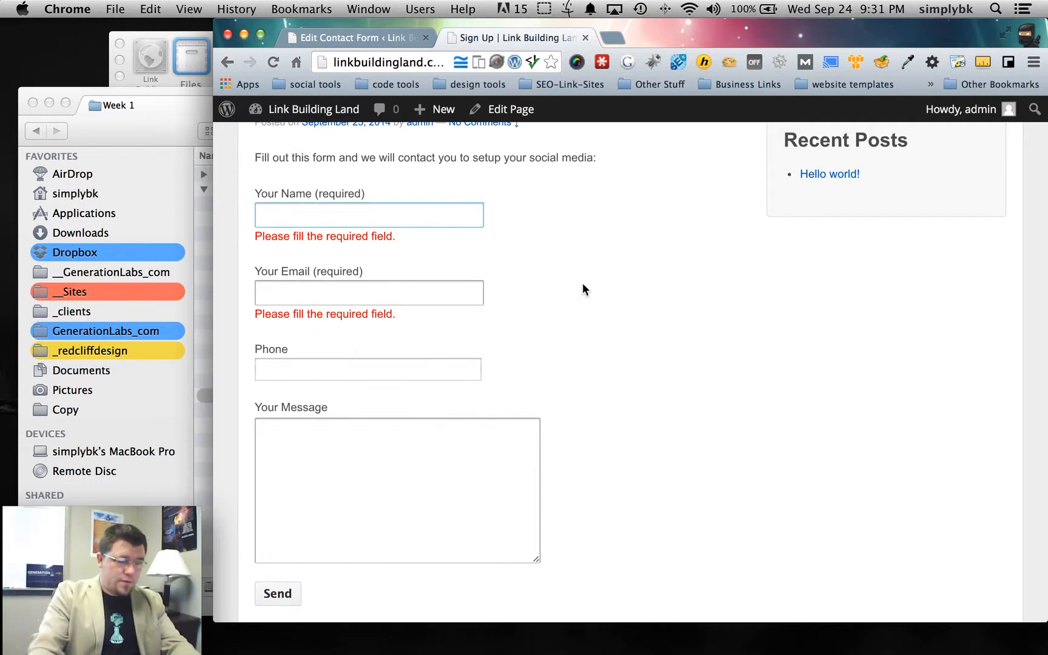
type("Brandon")
key("Tab")
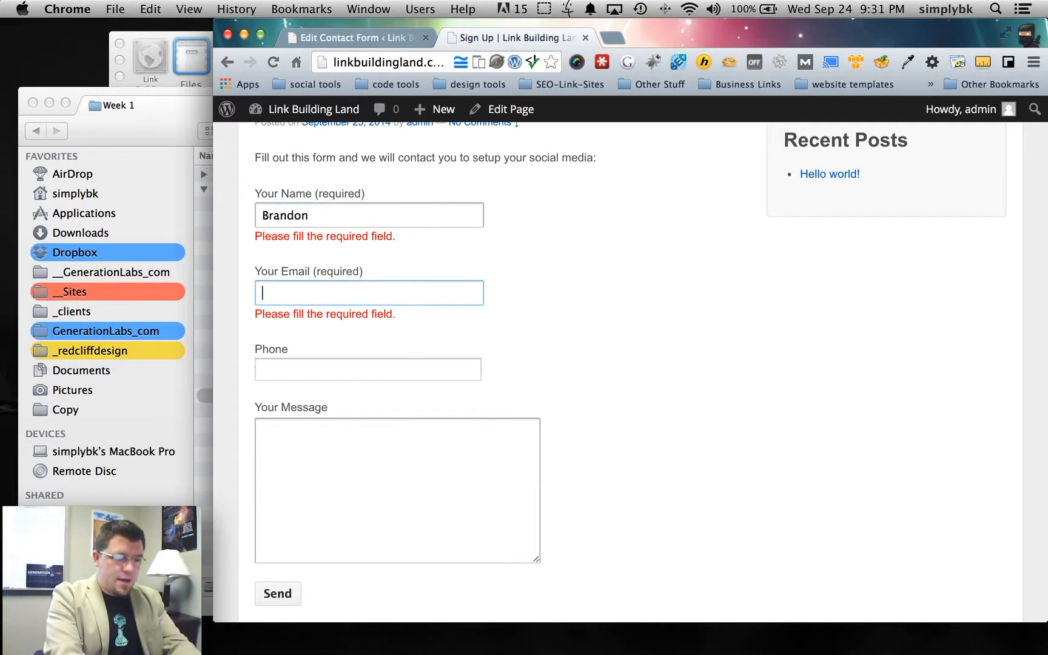
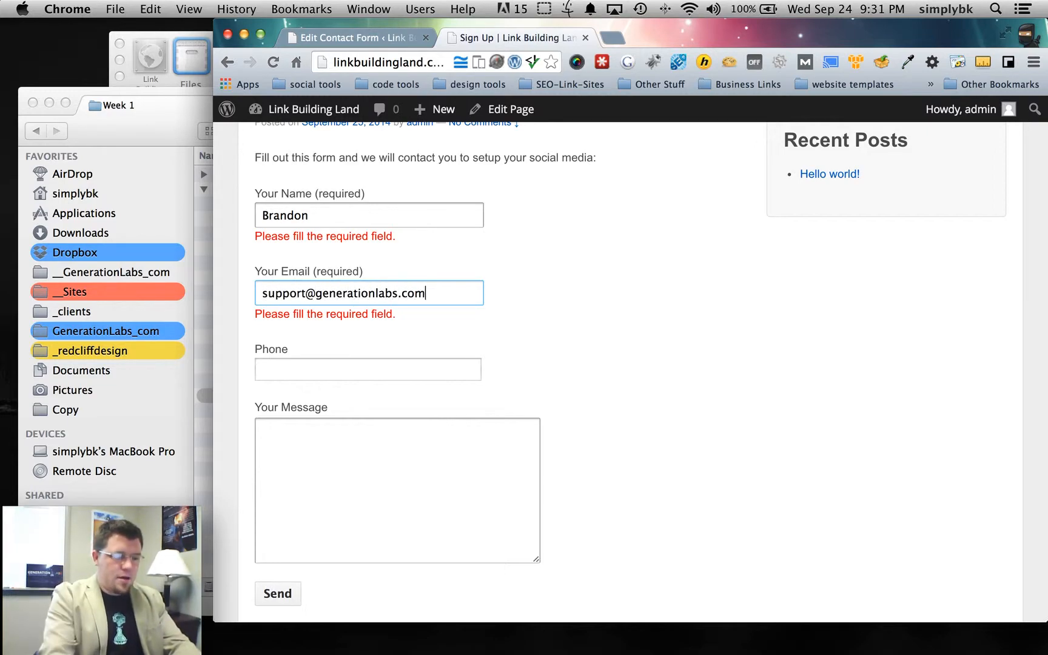
left_click(304, 511)
left_click(300, 368)
type("1231231234")
left_click(313, 433)
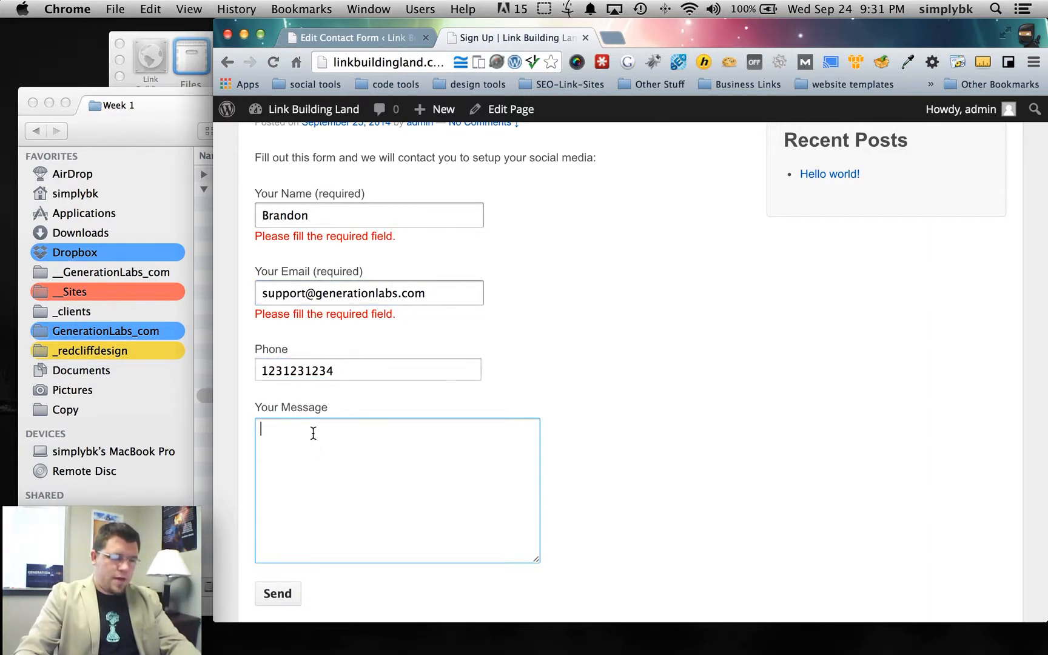
type("H")
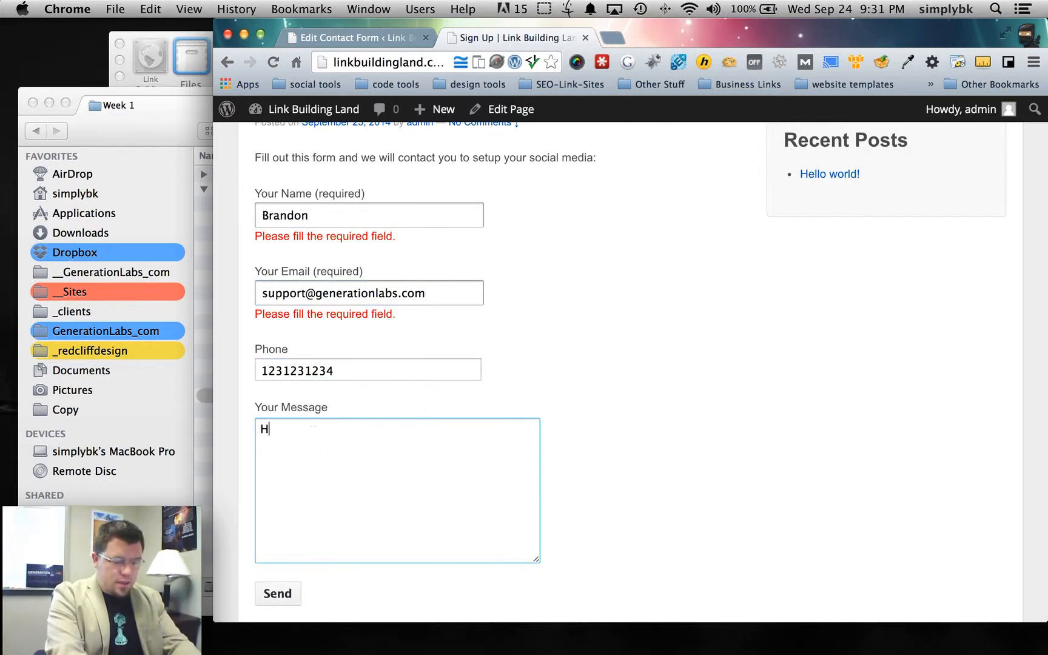
type("ello Please ")
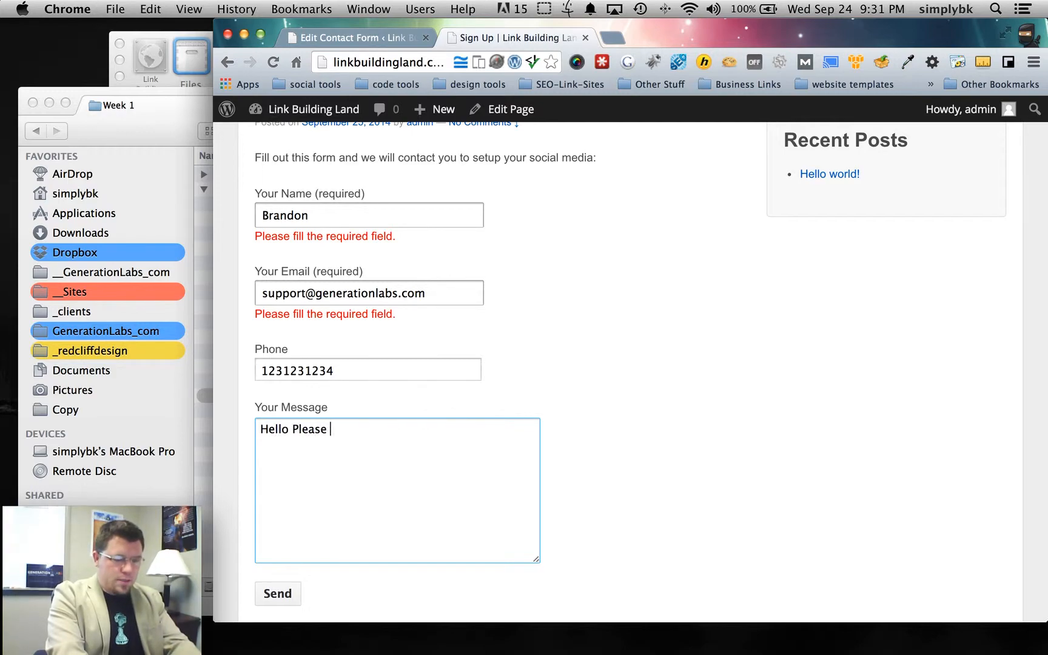
type("Contact me about this!")
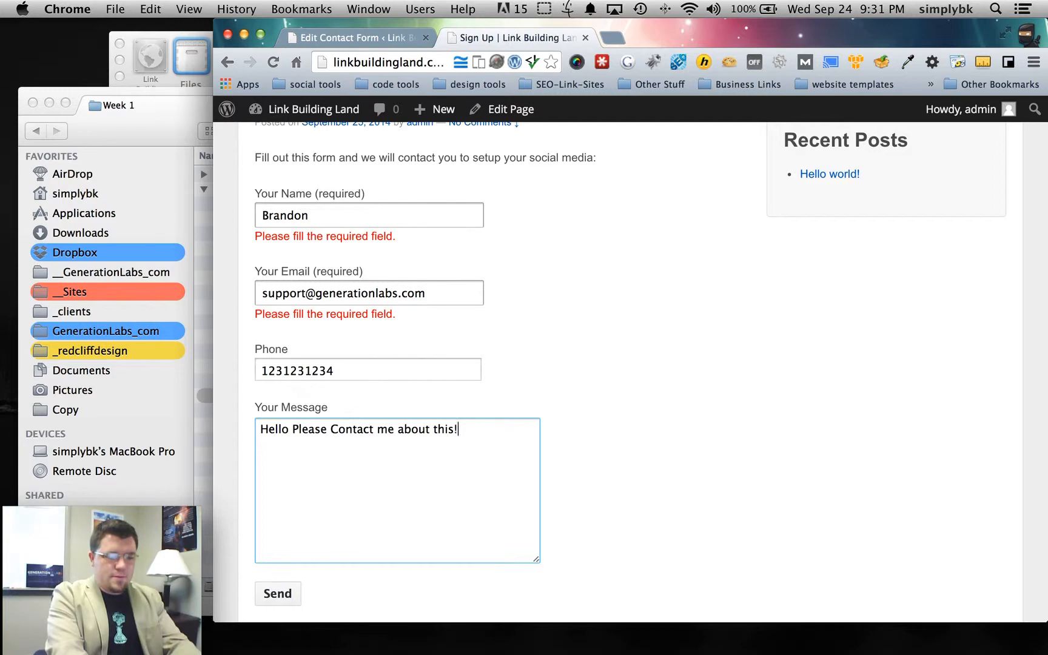
left_click(286, 592)
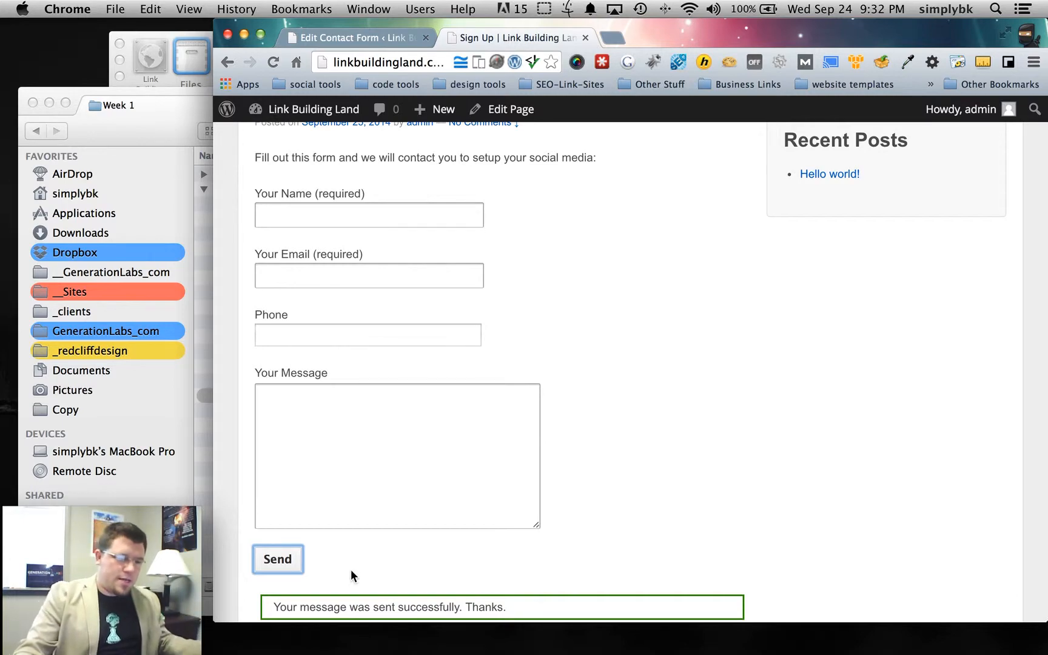
- Review the success notice on the live Sign Up page, then return to the Sign Up Form editor
scroll(386, 570, "up", 2)
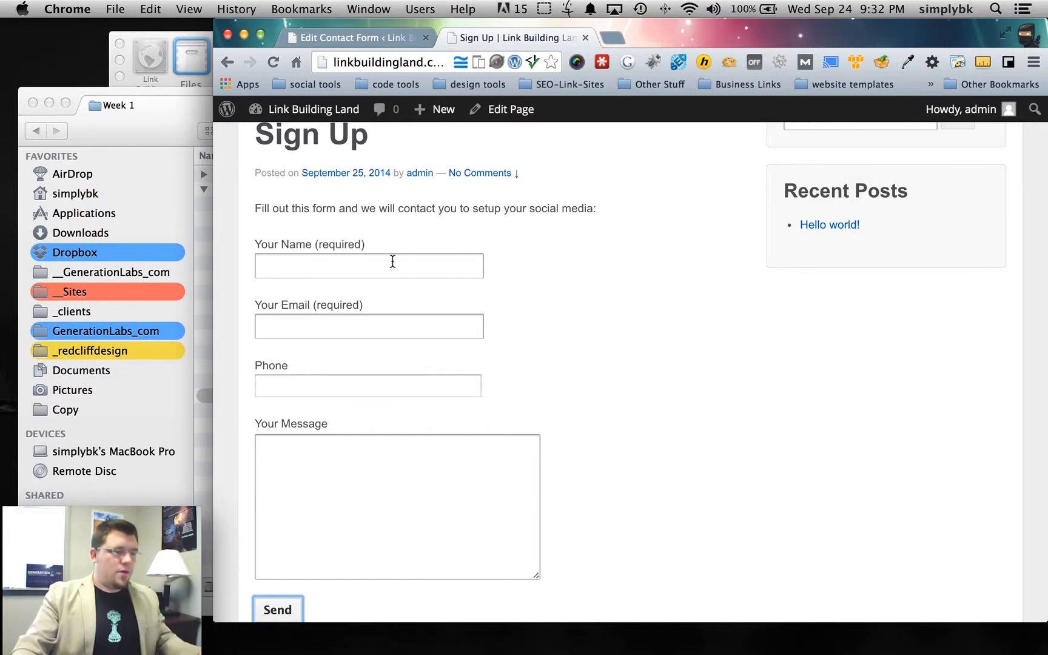
left_click(374, 37)
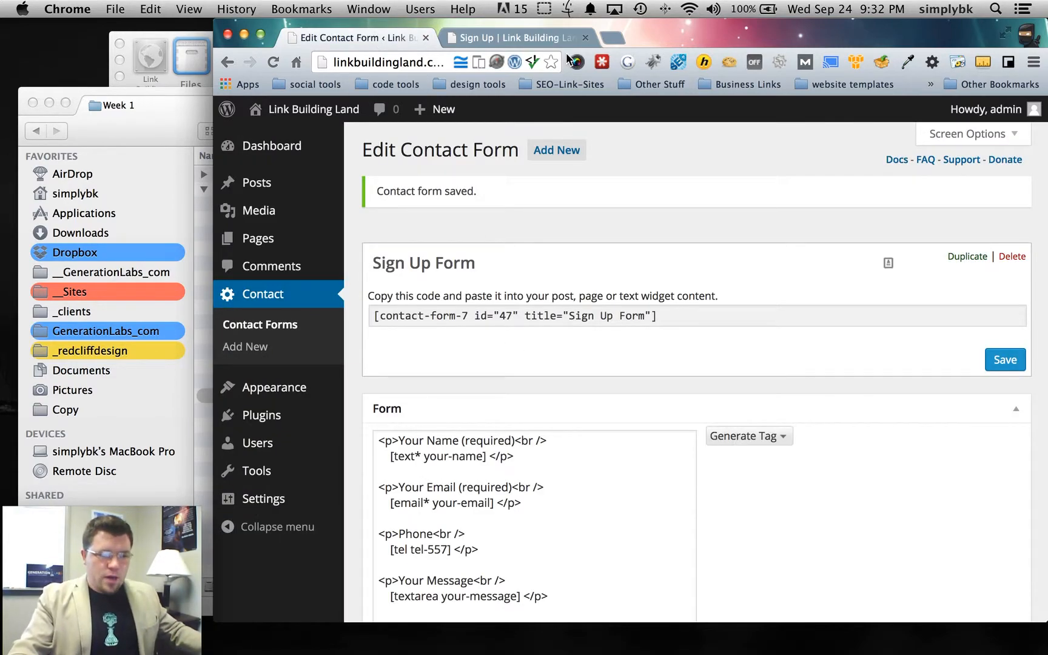
left_click(537, 38)
scroll(517, 376, "down", 6)
left_click_drag(271, 398, 545, 404)
left_click(555, 398)
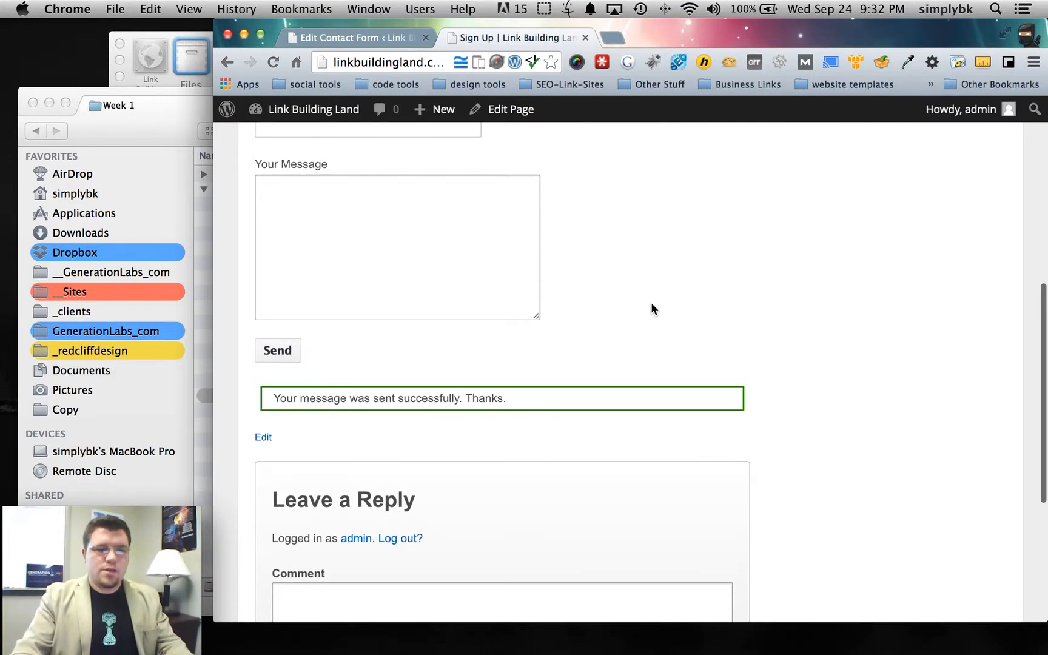
left_click(382, 39)
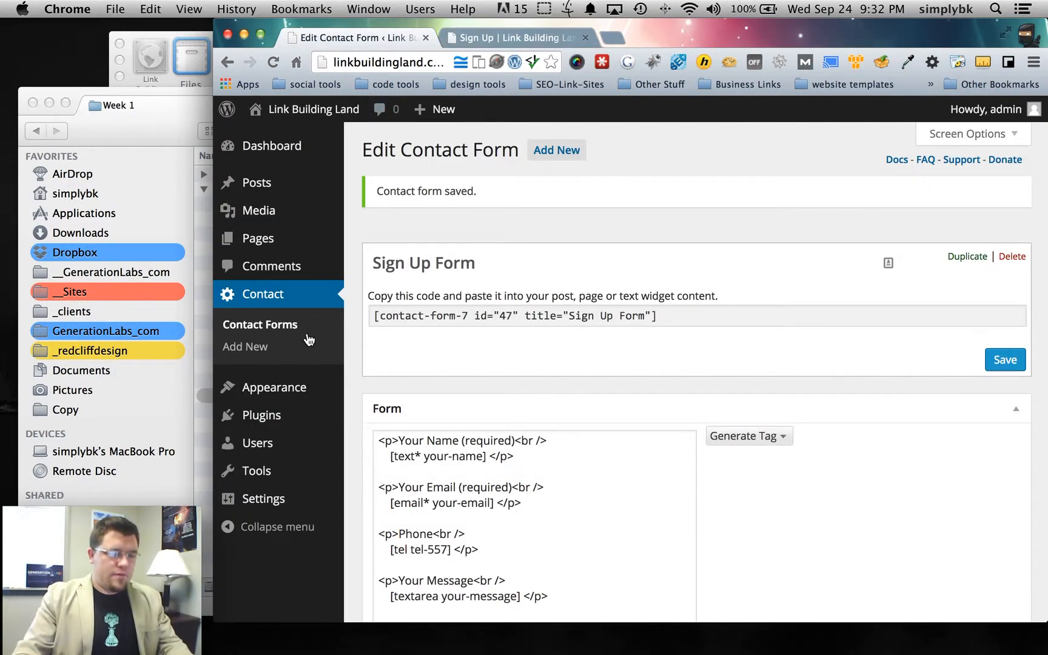
- Go from the Dashboard to Users and open the Add New User screen
left_click(280, 148)
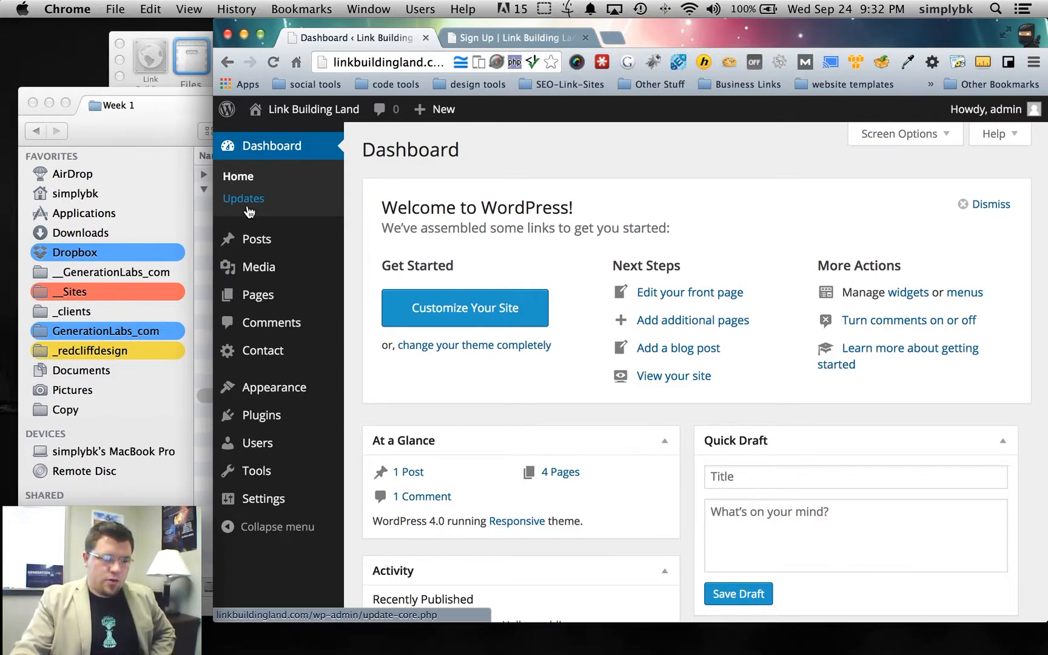
mouse_move(254, 250)
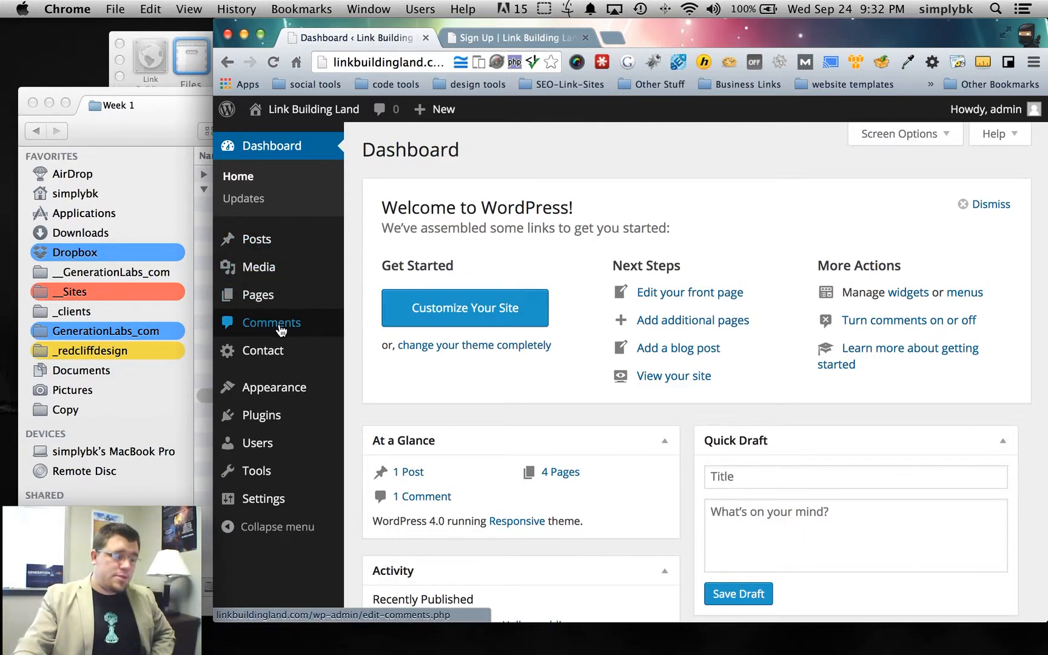
mouse_move(266, 447)
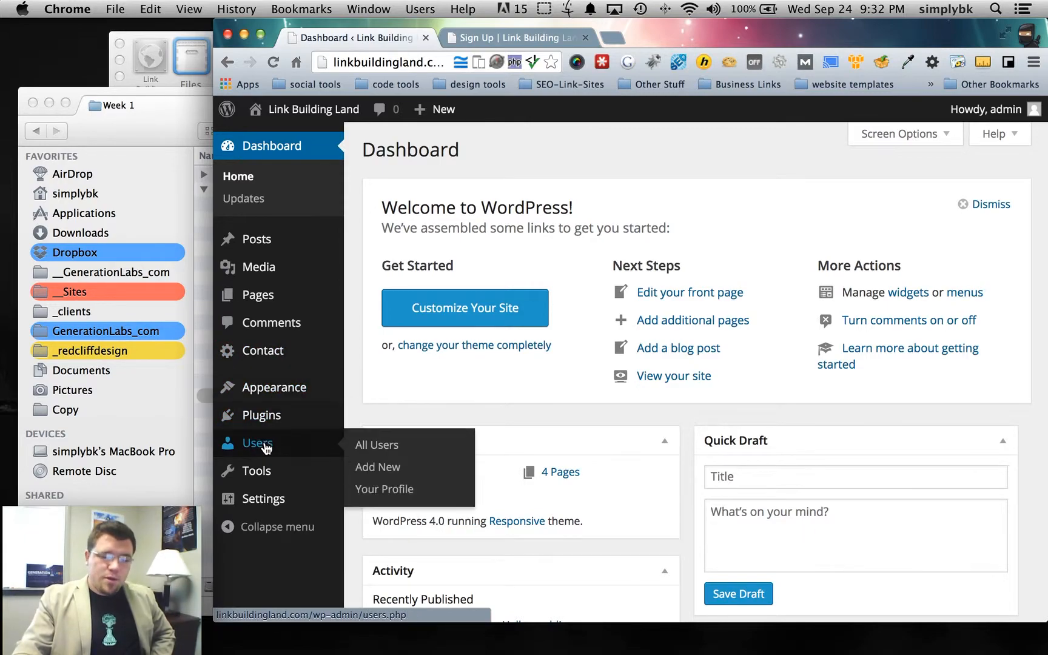
left_click(266, 448)
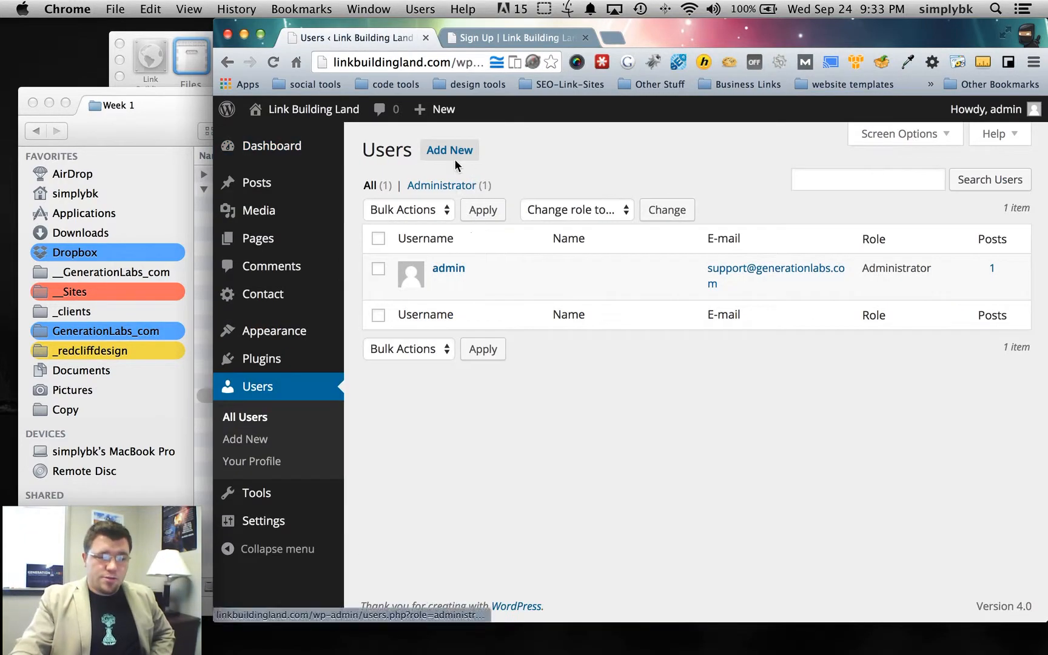
left_click(454, 157)
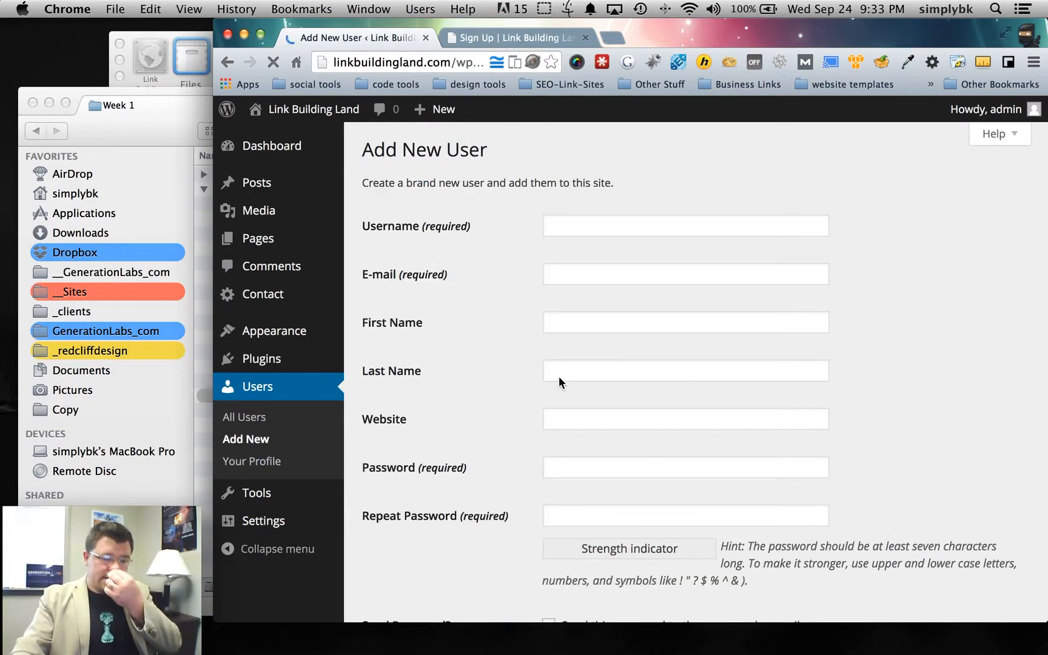
- Keep the new user's role as Subscriber with password e-mailing off, then return to the Dashboard
scroll(546, 303, "down", 5)
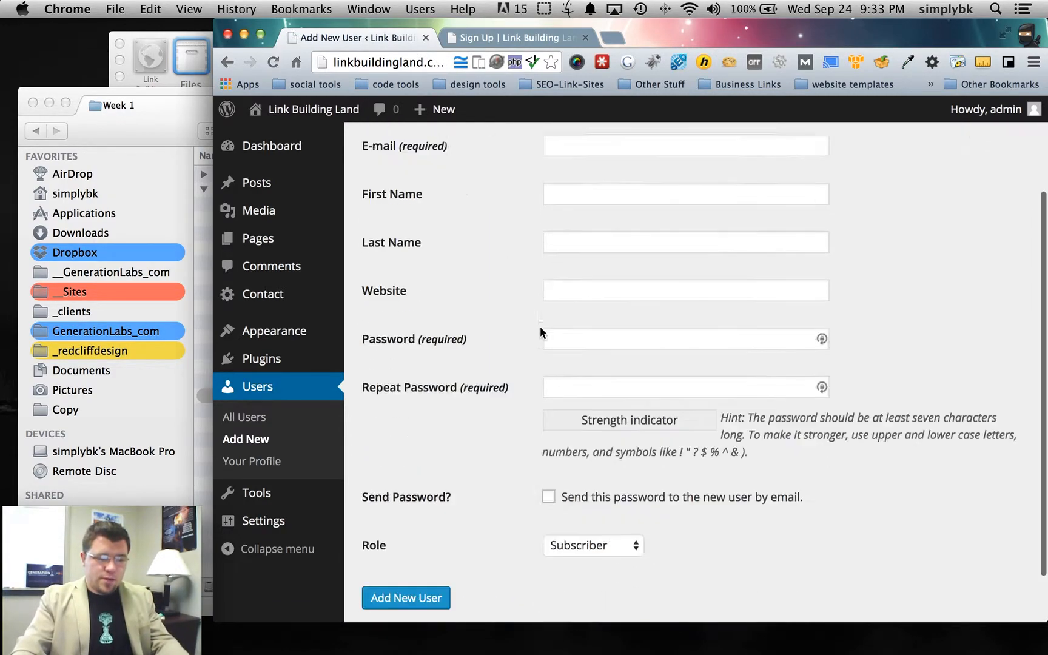
left_click(592, 485)
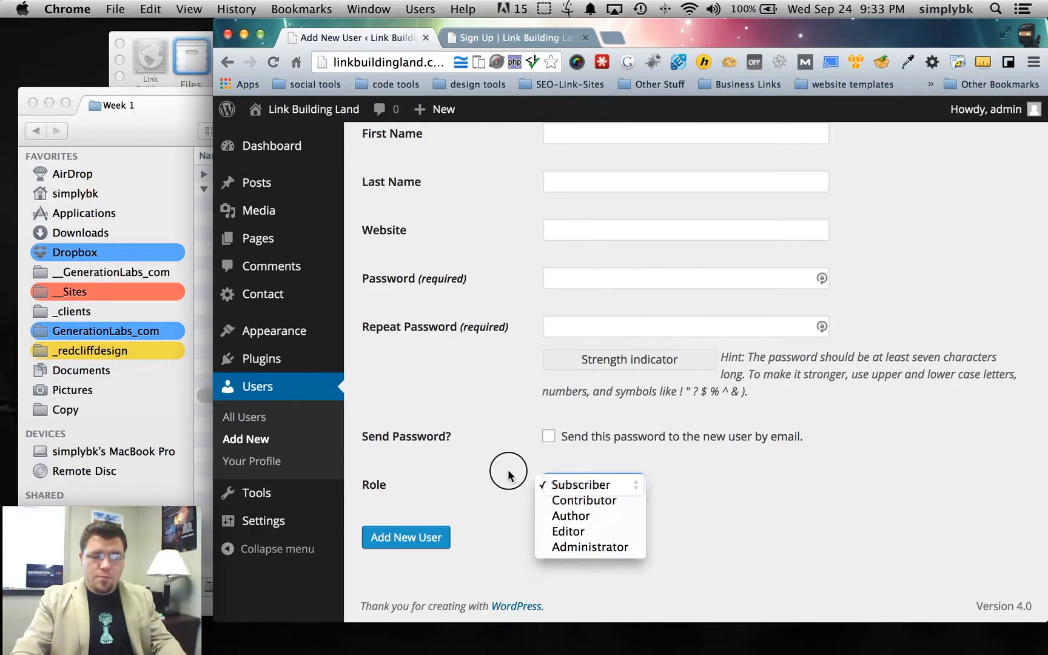
left_click(532, 466)
left_click(593, 438)
left_click(589, 439)
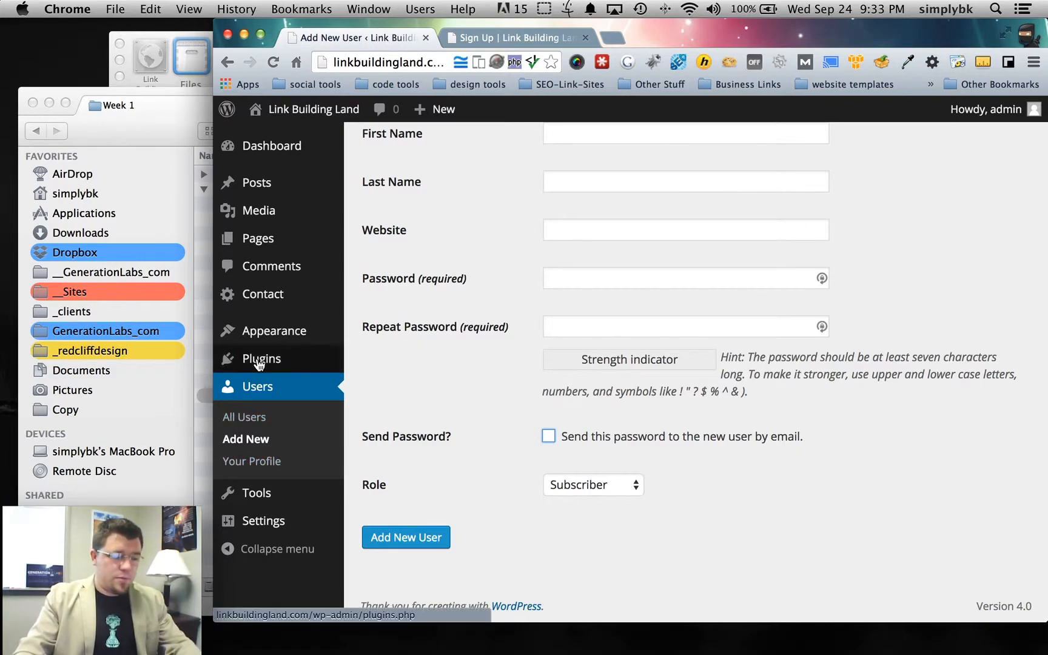
mouse_move(278, 502)
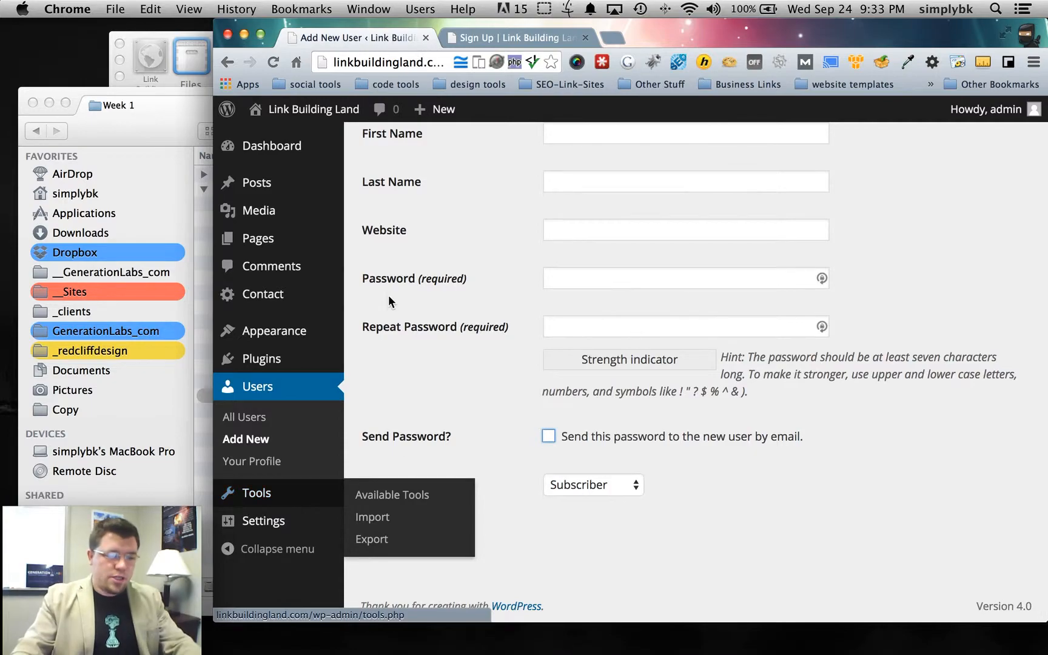
mouse_move(254, 371)
mouse_move(272, 344)
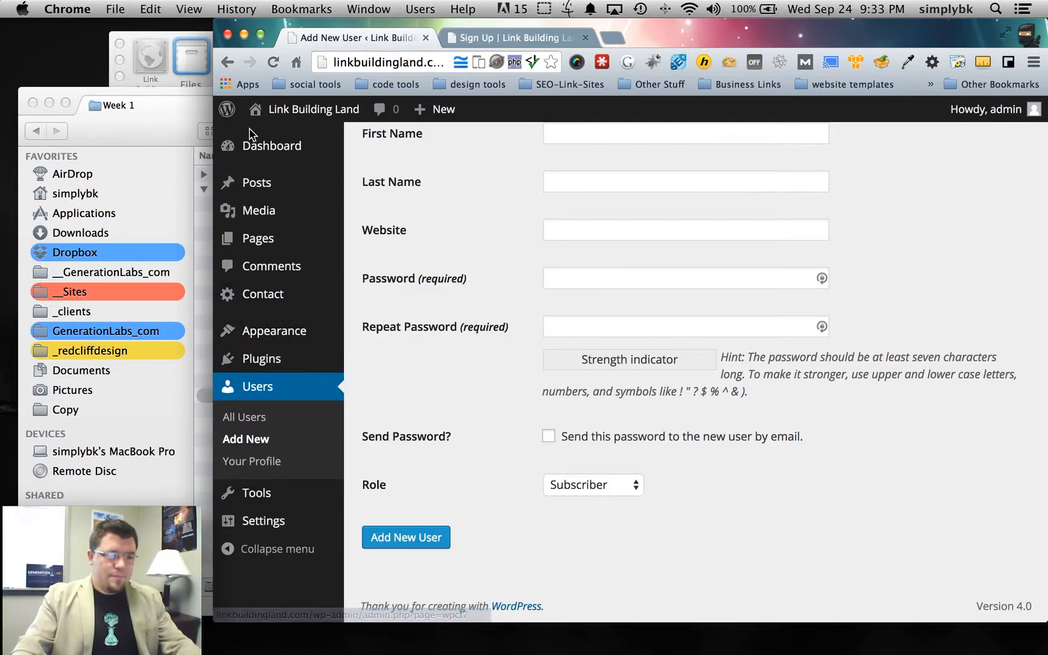
left_click(247, 152)
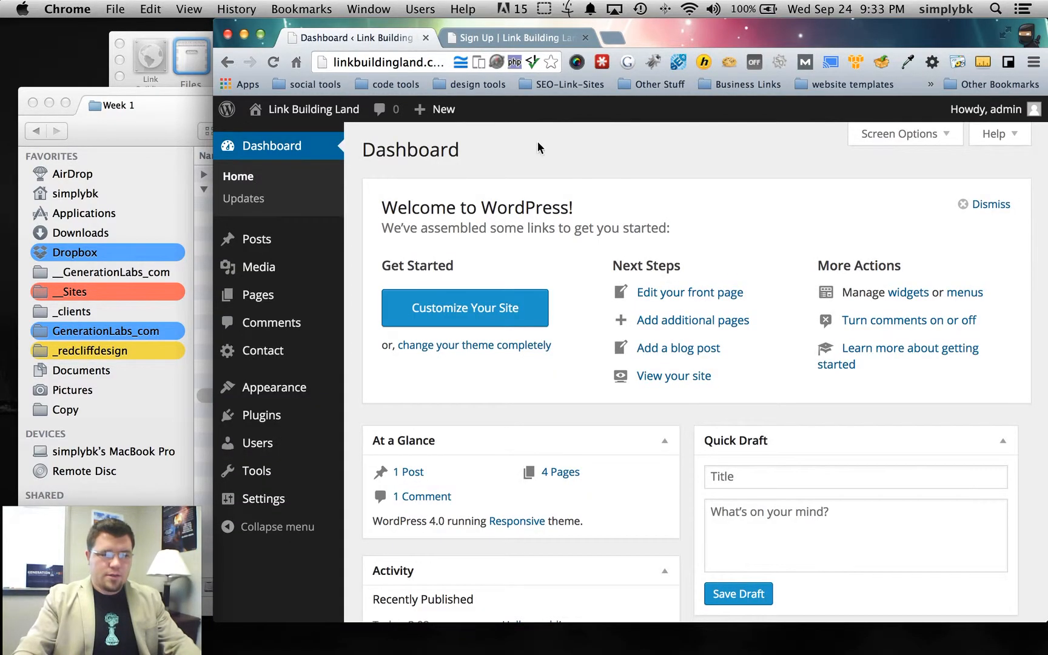
mouse_move(852, 645)
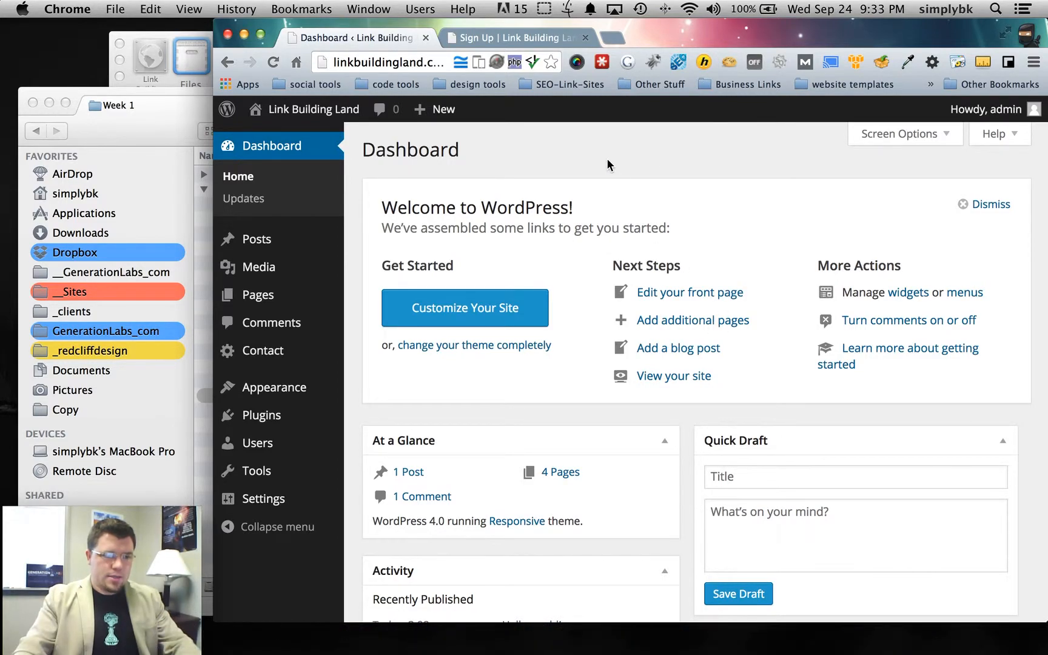
left_click(854, 638)
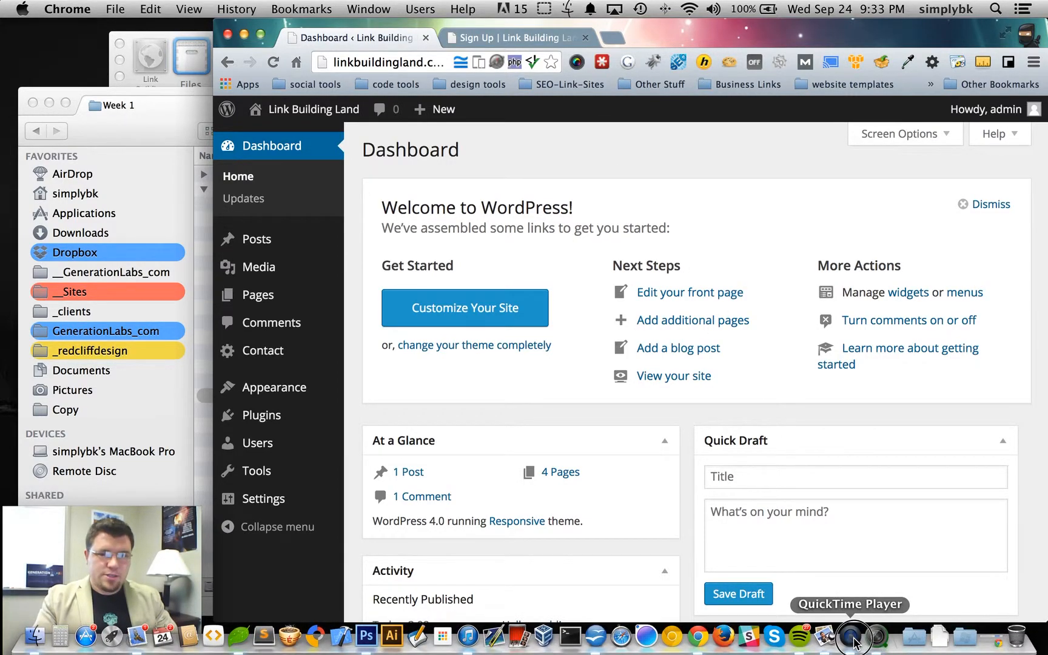